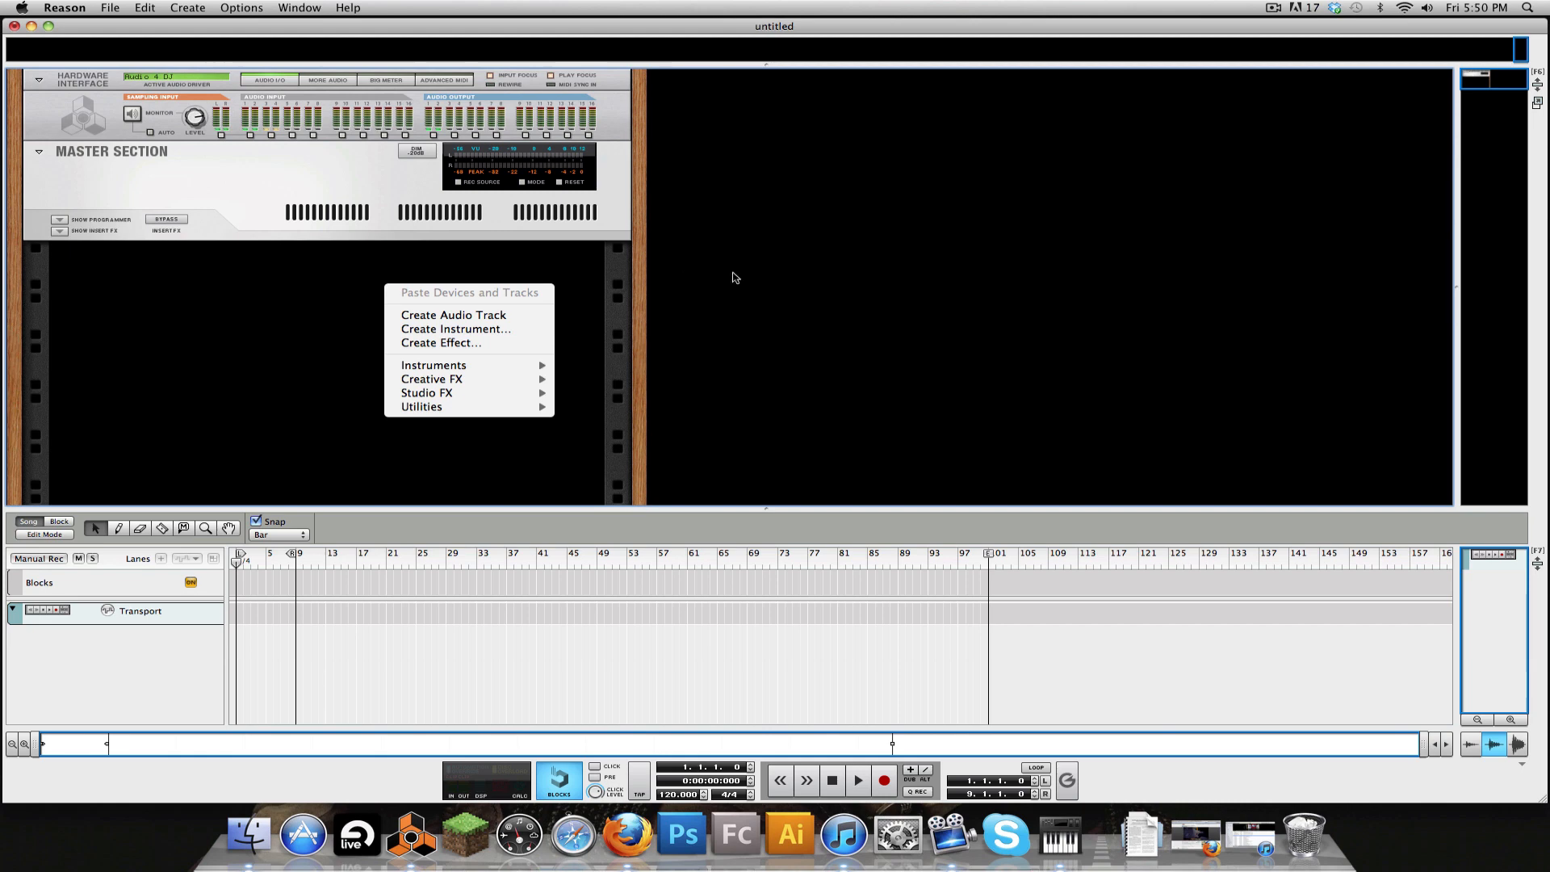
Step: Create an empty Combinator in the rack below the master section
{"action": "left_click", "coordinate": [733, 278]}
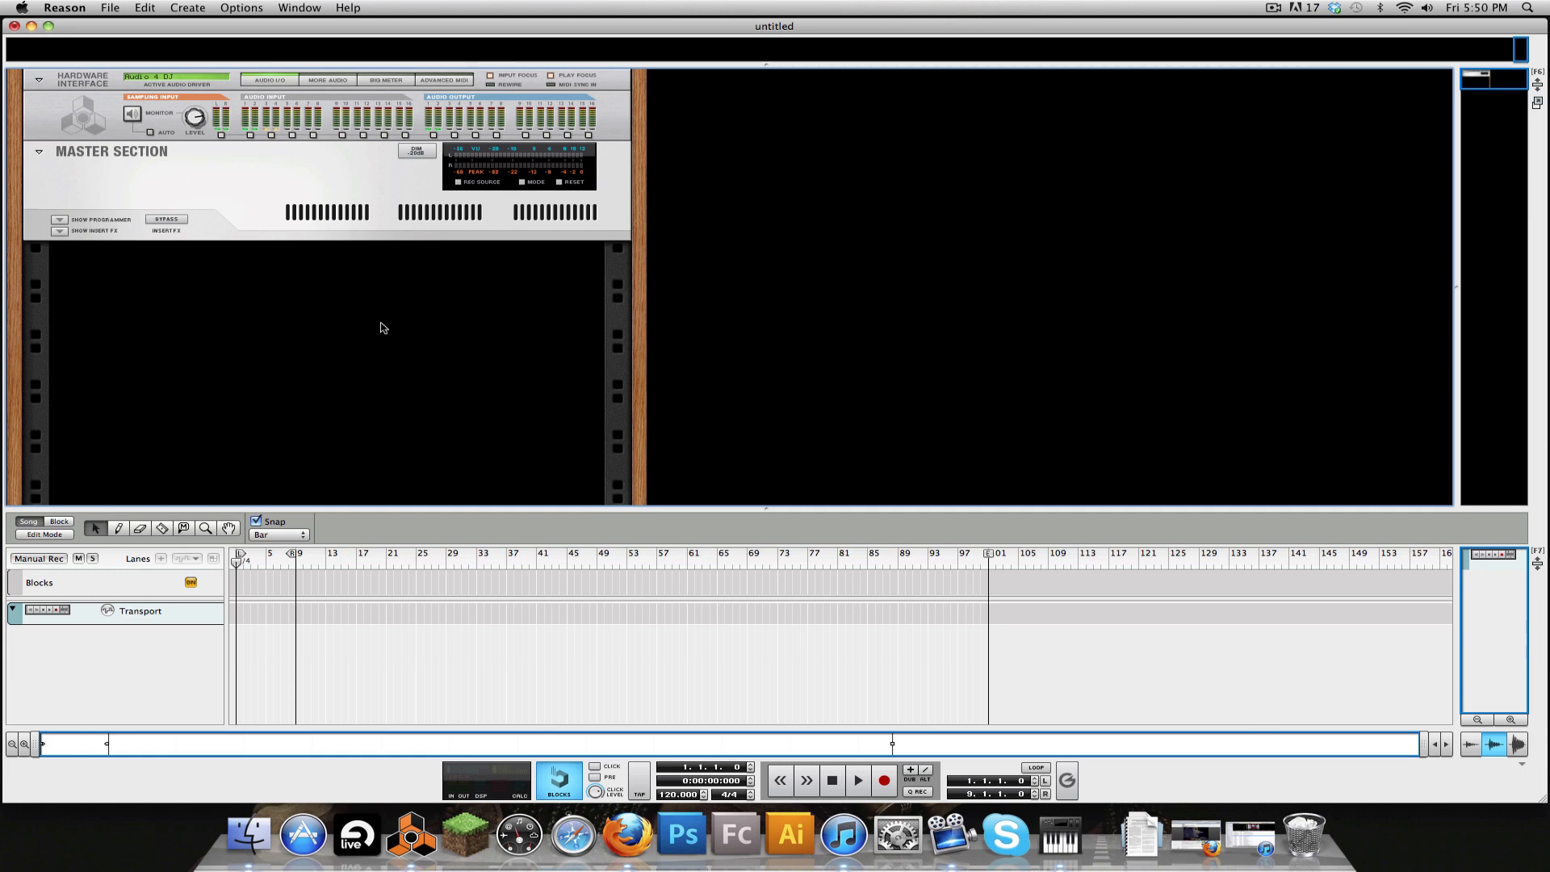
{"action": "right_click", "coordinate": [381, 322]}
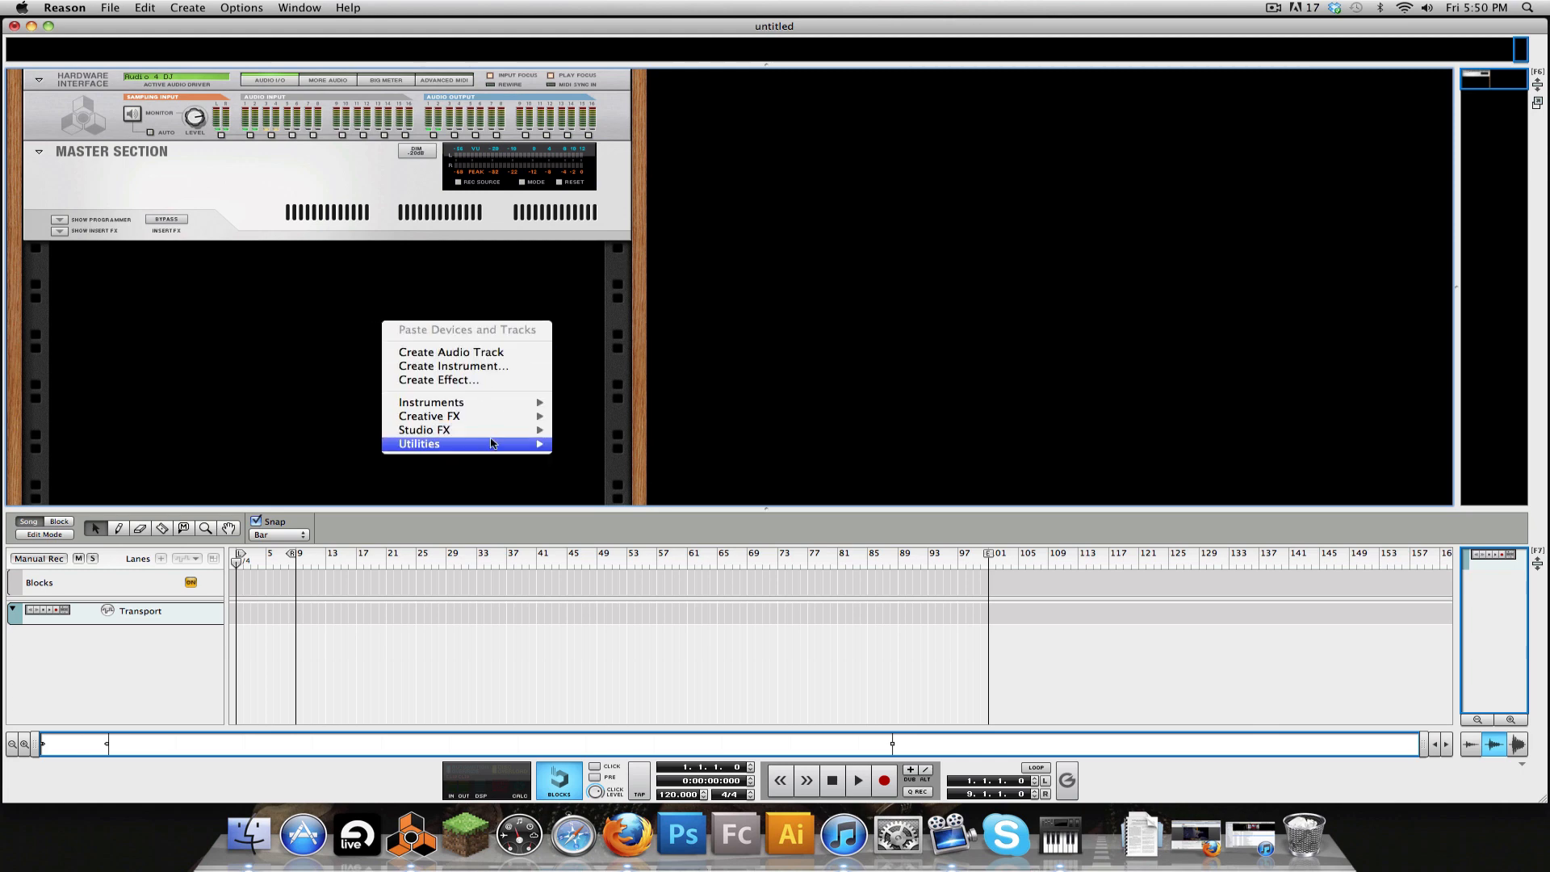
{"action": "mouse_move", "coordinate": [484, 443]}
{"action": "left_click", "coordinate": [622, 445]}
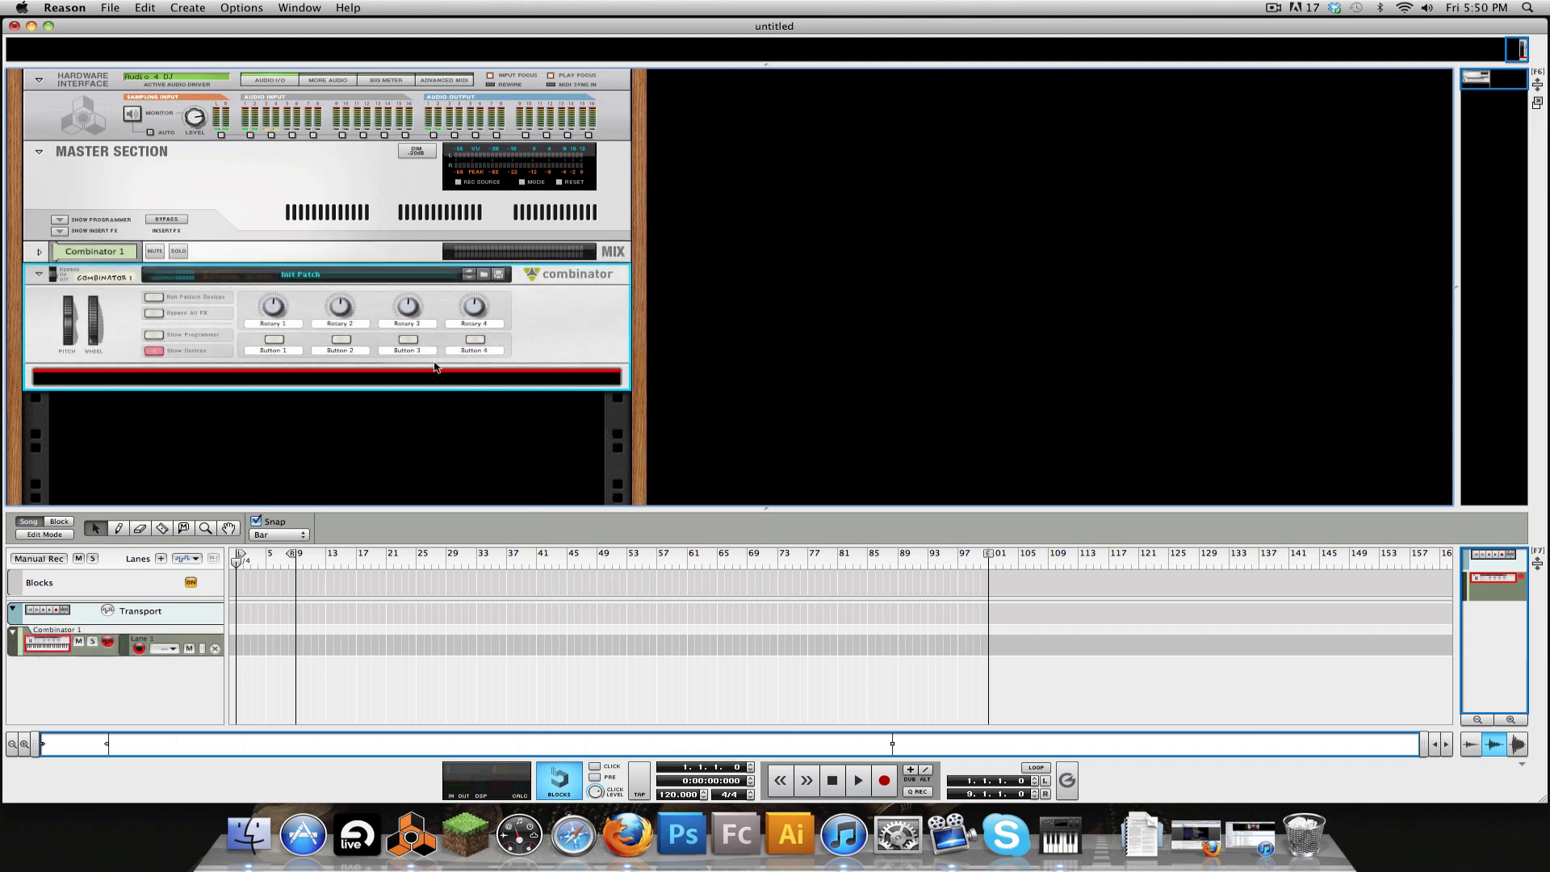
Step: Add a Dr. Octo Rex Loop Player inside the Combinator and expand its programmer
{"action": "right_click", "coordinate": [315, 368]}
{"action": "mouse_move", "coordinate": [531, 504]}
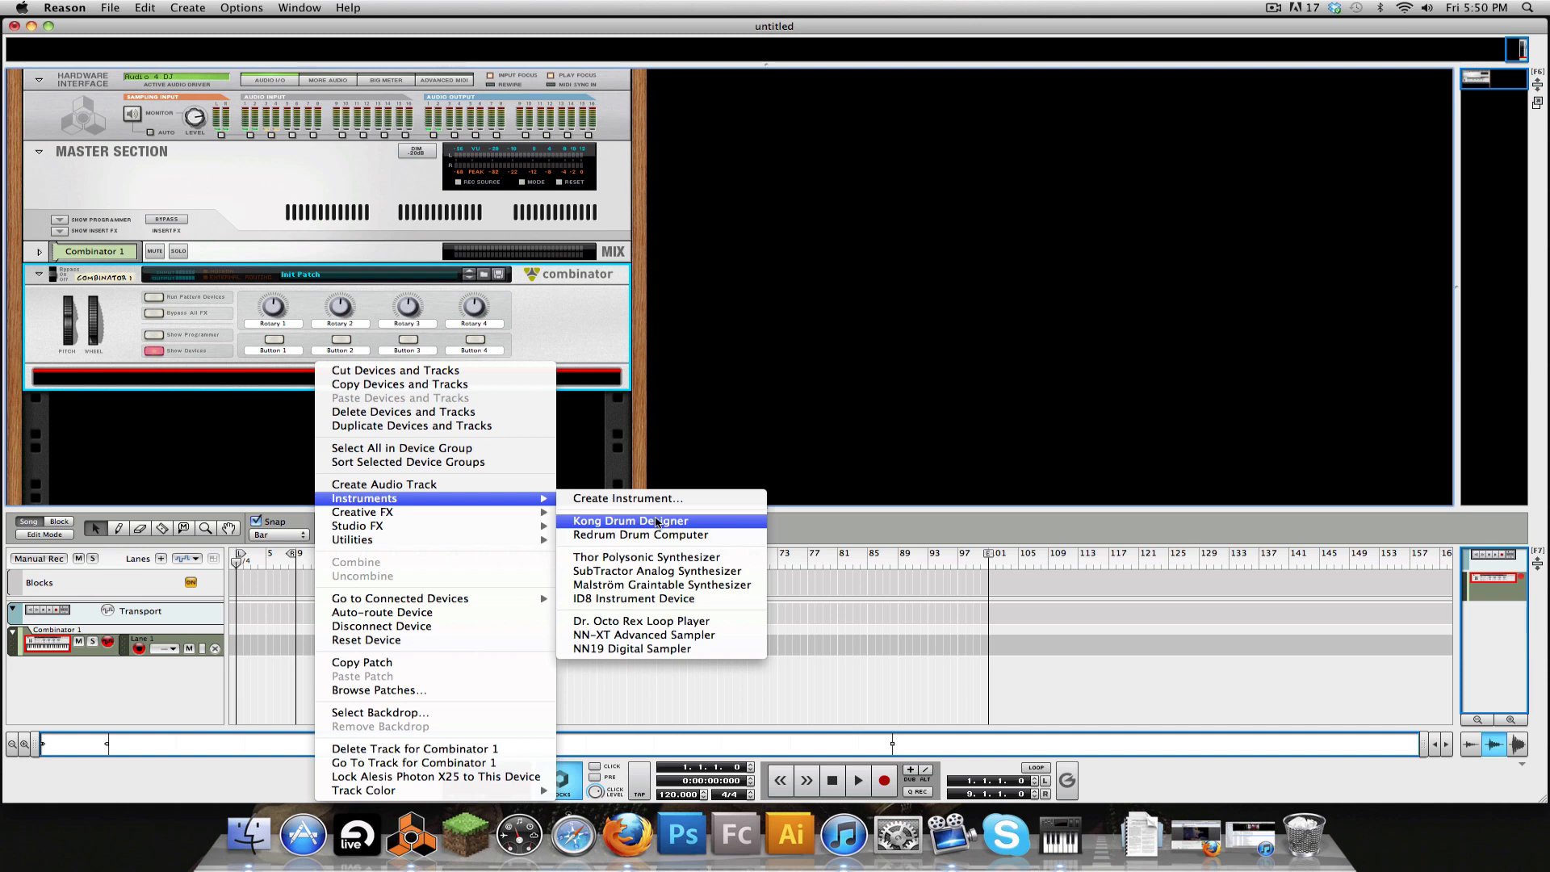
{"action": "left_click", "coordinate": [683, 621]}
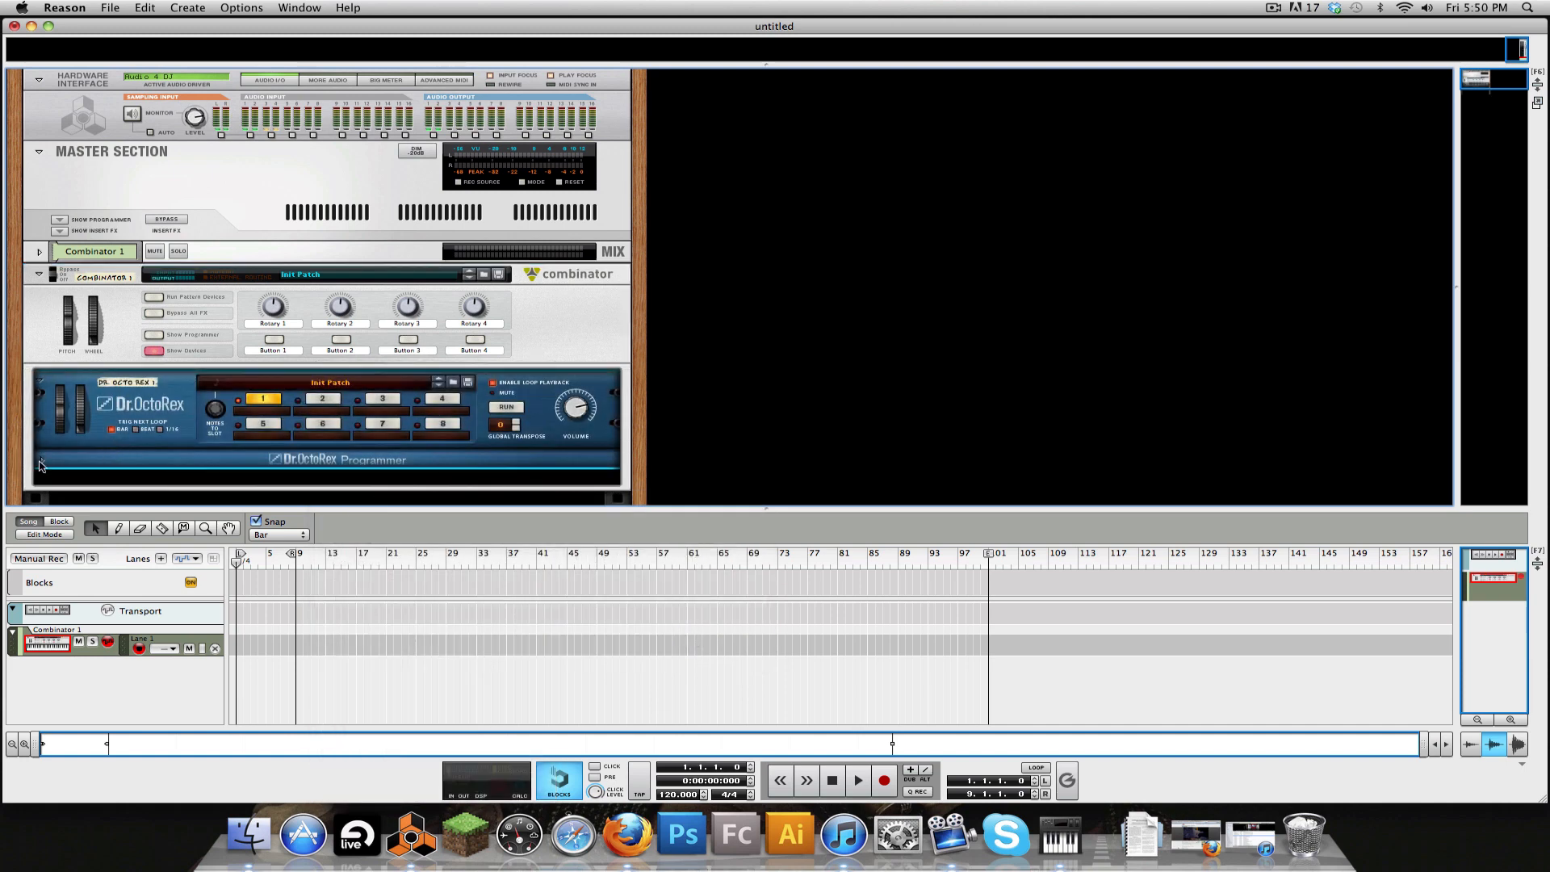
{"action": "left_click", "coordinate": [42, 460]}
Step: Browse the Dr Rex Percussion Loops in the Reason Factory Sound Bank for a loop for slot 1
{"action": "left_click", "coordinate": [87, 373]}
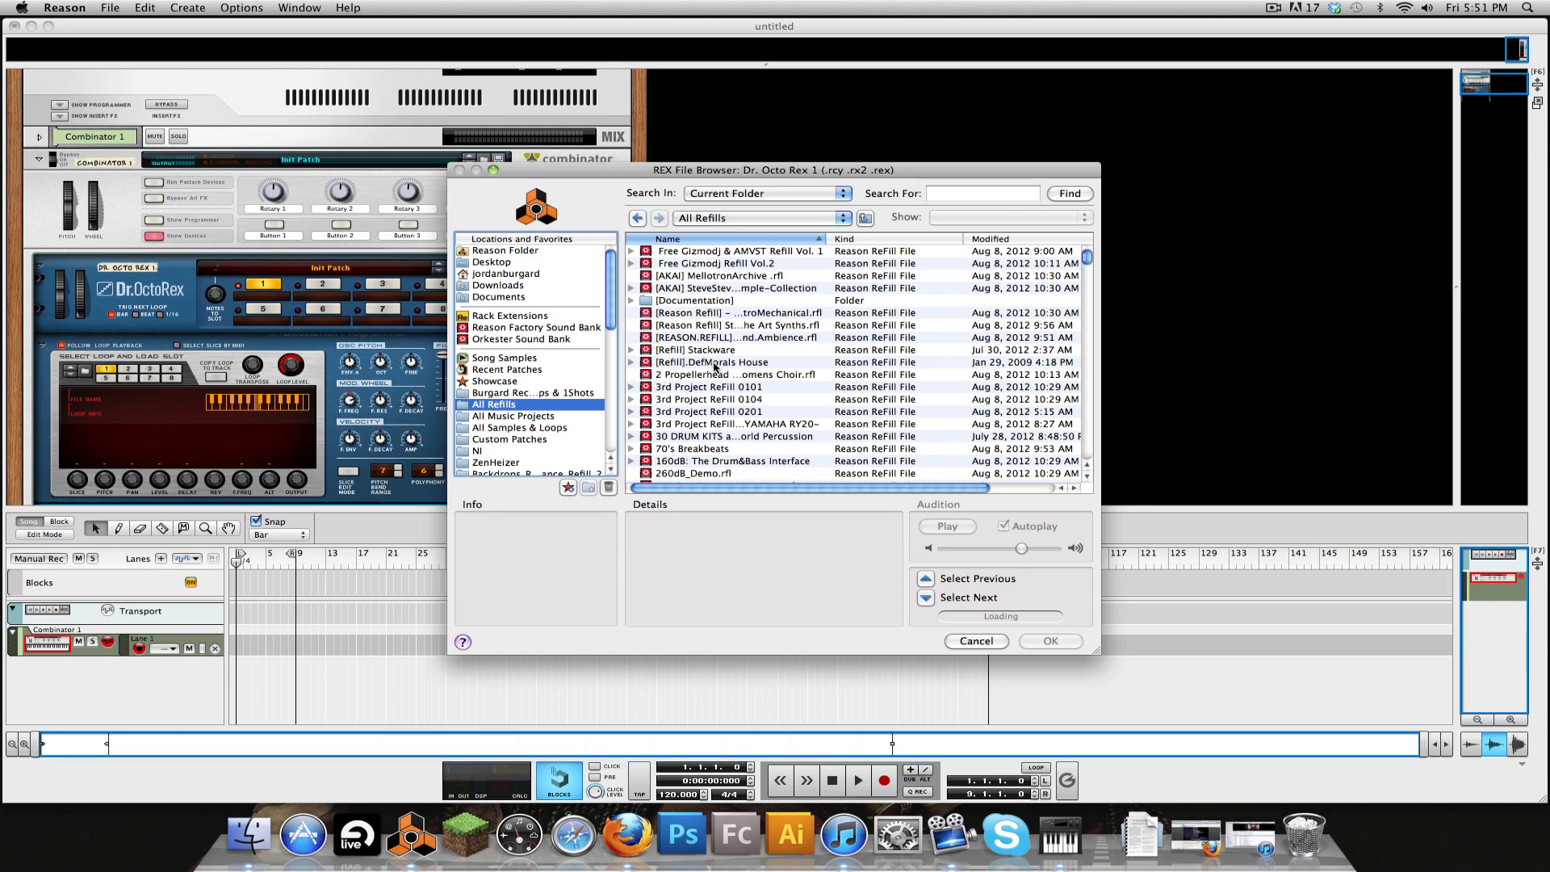
{"action": "left_click", "coordinate": [495, 330]}
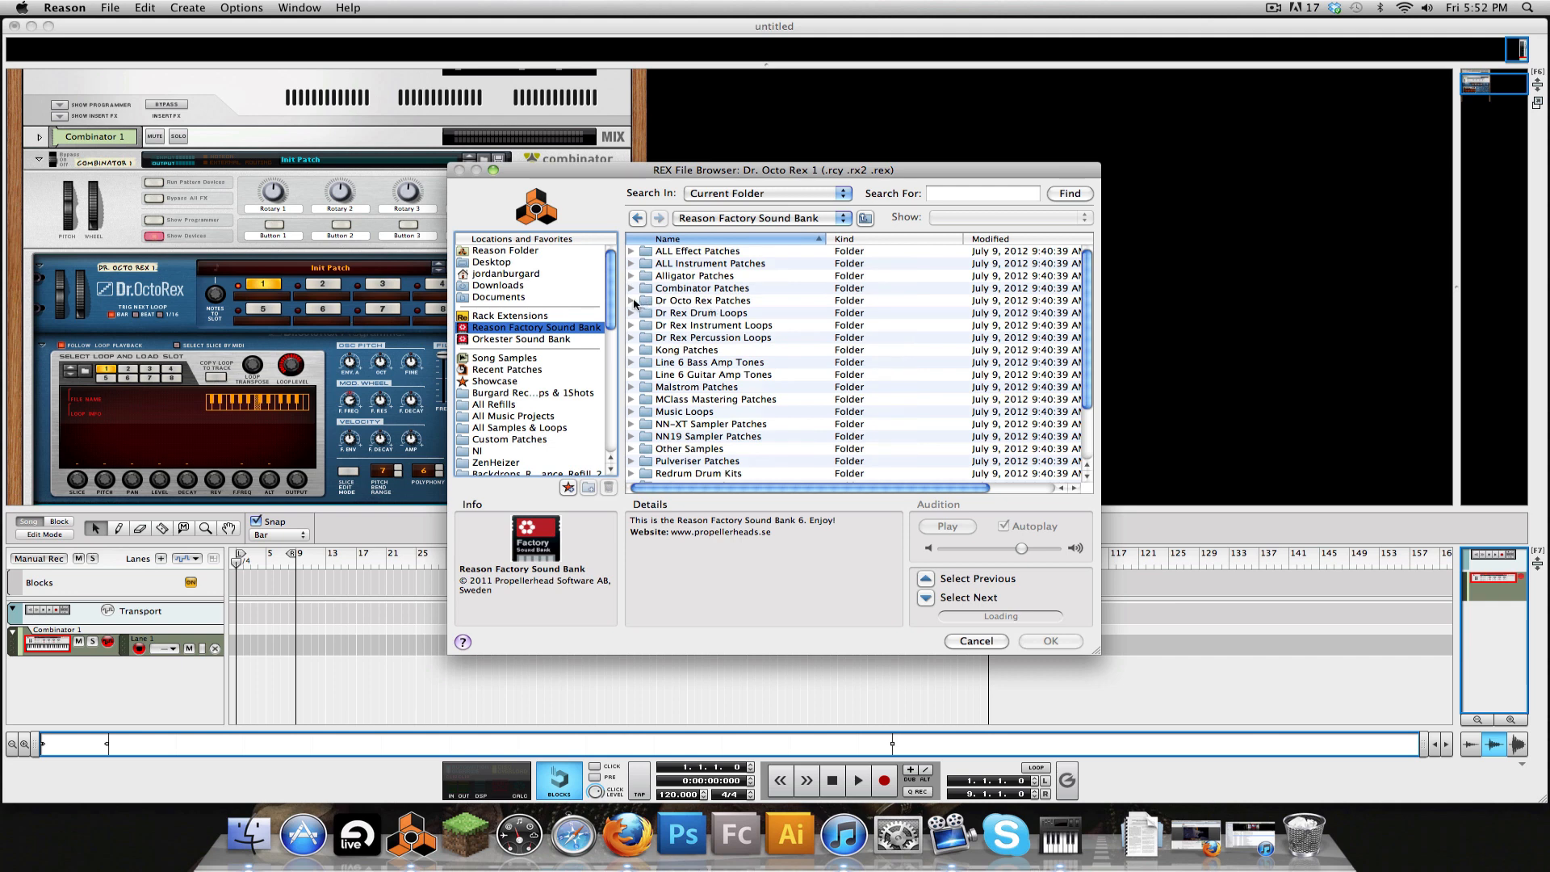
{"action": "left_click", "coordinate": [632, 339]}
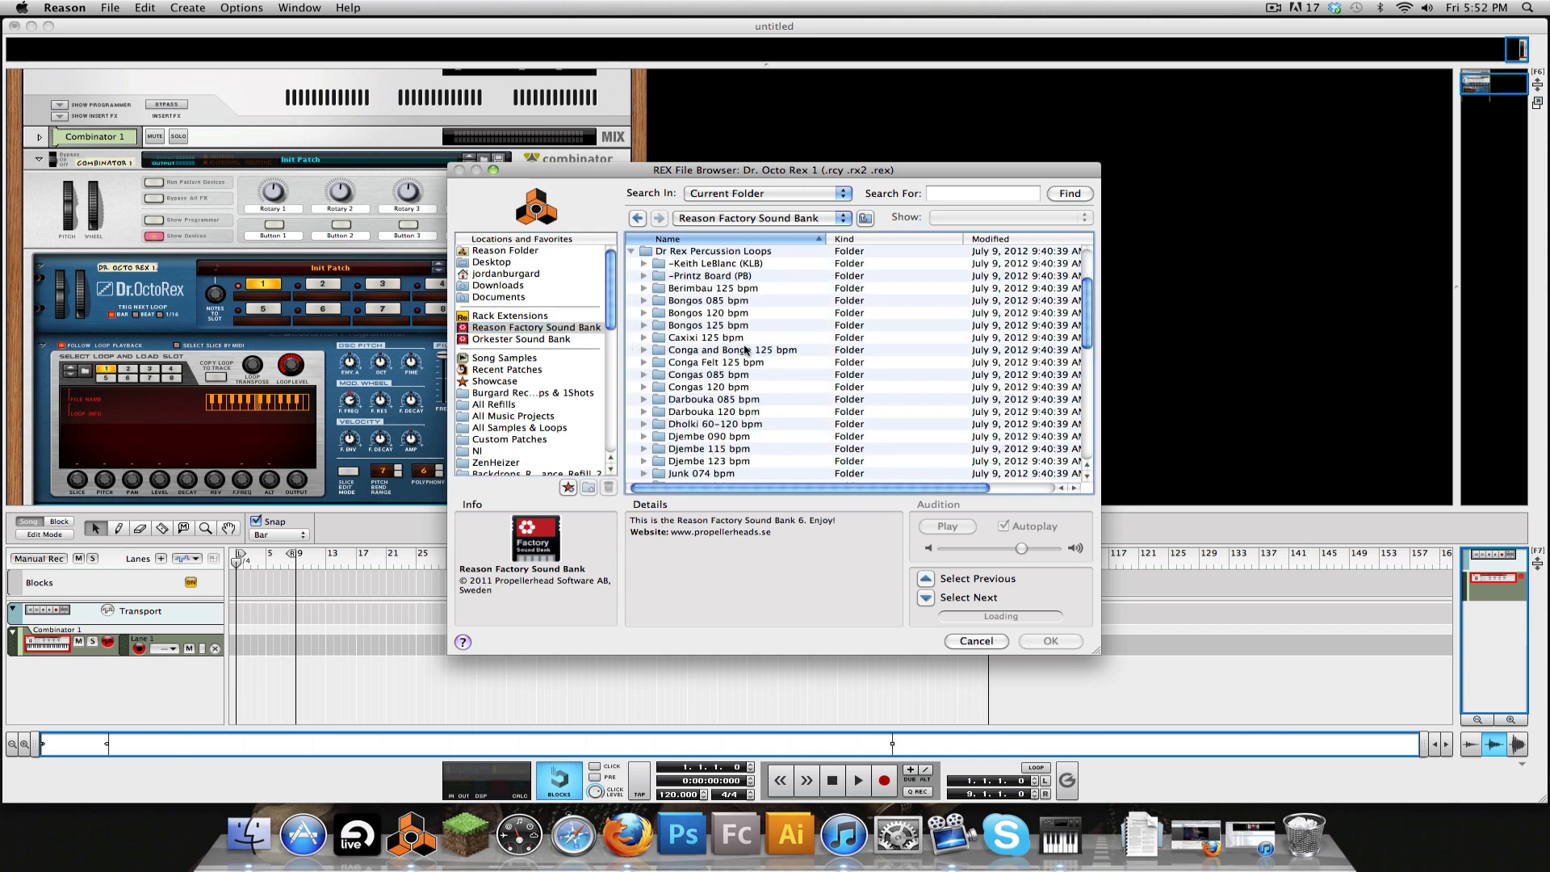
{"action": "scroll", "coordinate": [713, 442], "scroll_direction": "down", "scroll_amount": 3}
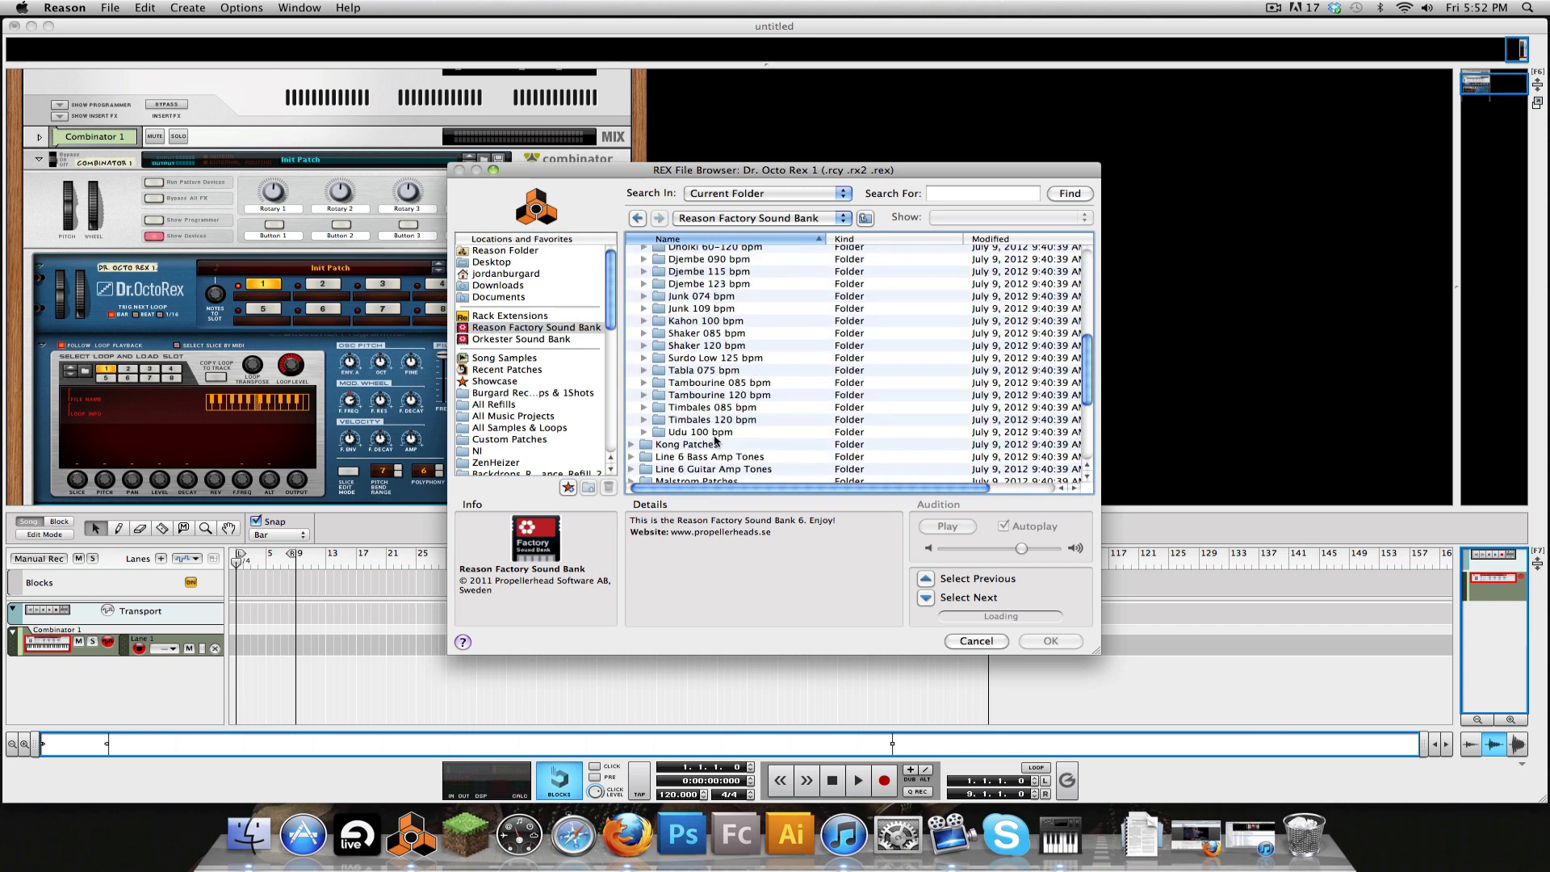
{"action": "scroll", "coordinate": [731, 440], "scroll_direction": "up", "scroll_amount": 5}
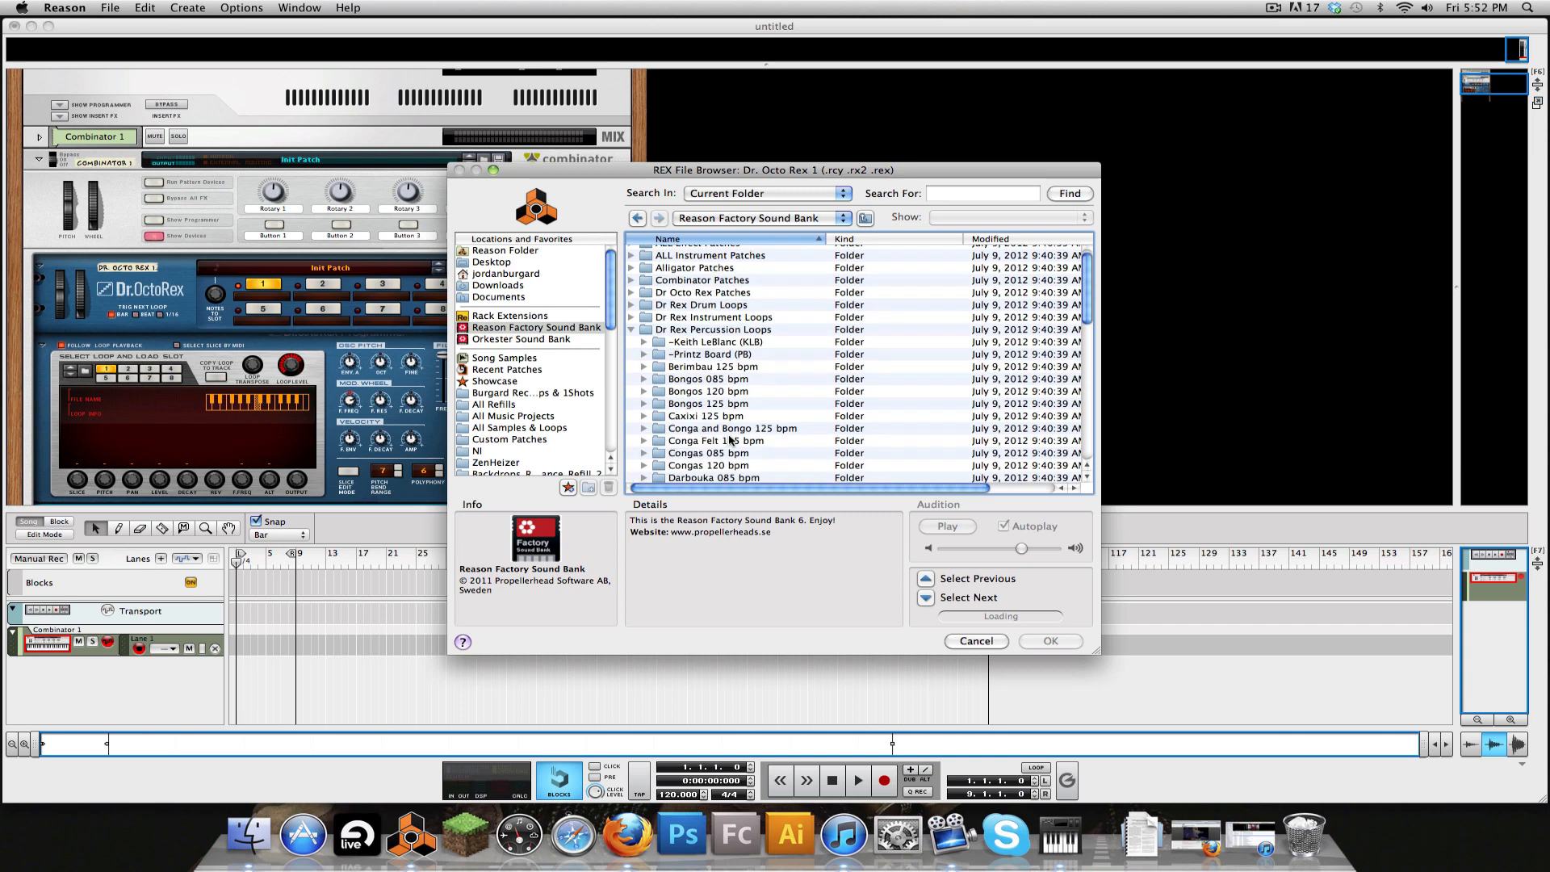
{"action": "left_click", "coordinate": [633, 330]}
Step: Audition ElcHse01_ElectroHouse_126.rx2 from the Electro House drum loops under Dr Rex Drum Loops, and cancel the browser without loading it
{"action": "left_click", "coordinate": [632, 305]}
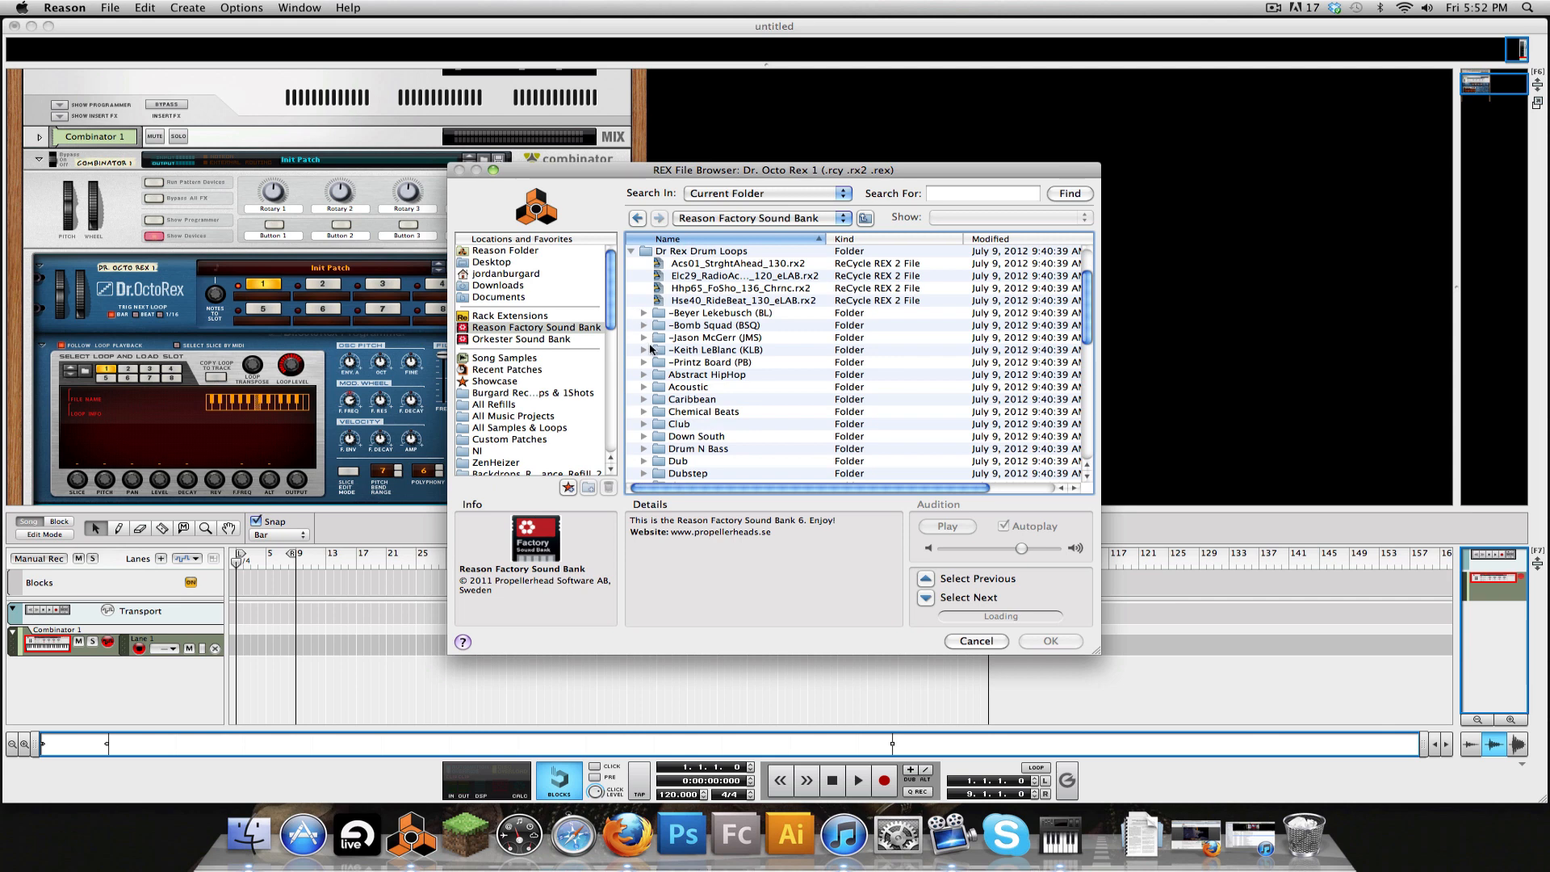
{"action": "scroll", "coordinate": [663, 412], "scroll_direction": "down", "scroll_amount": 1}
{"action": "scroll", "coordinate": [662, 410], "scroll_direction": "down", "scroll_amount": 3}
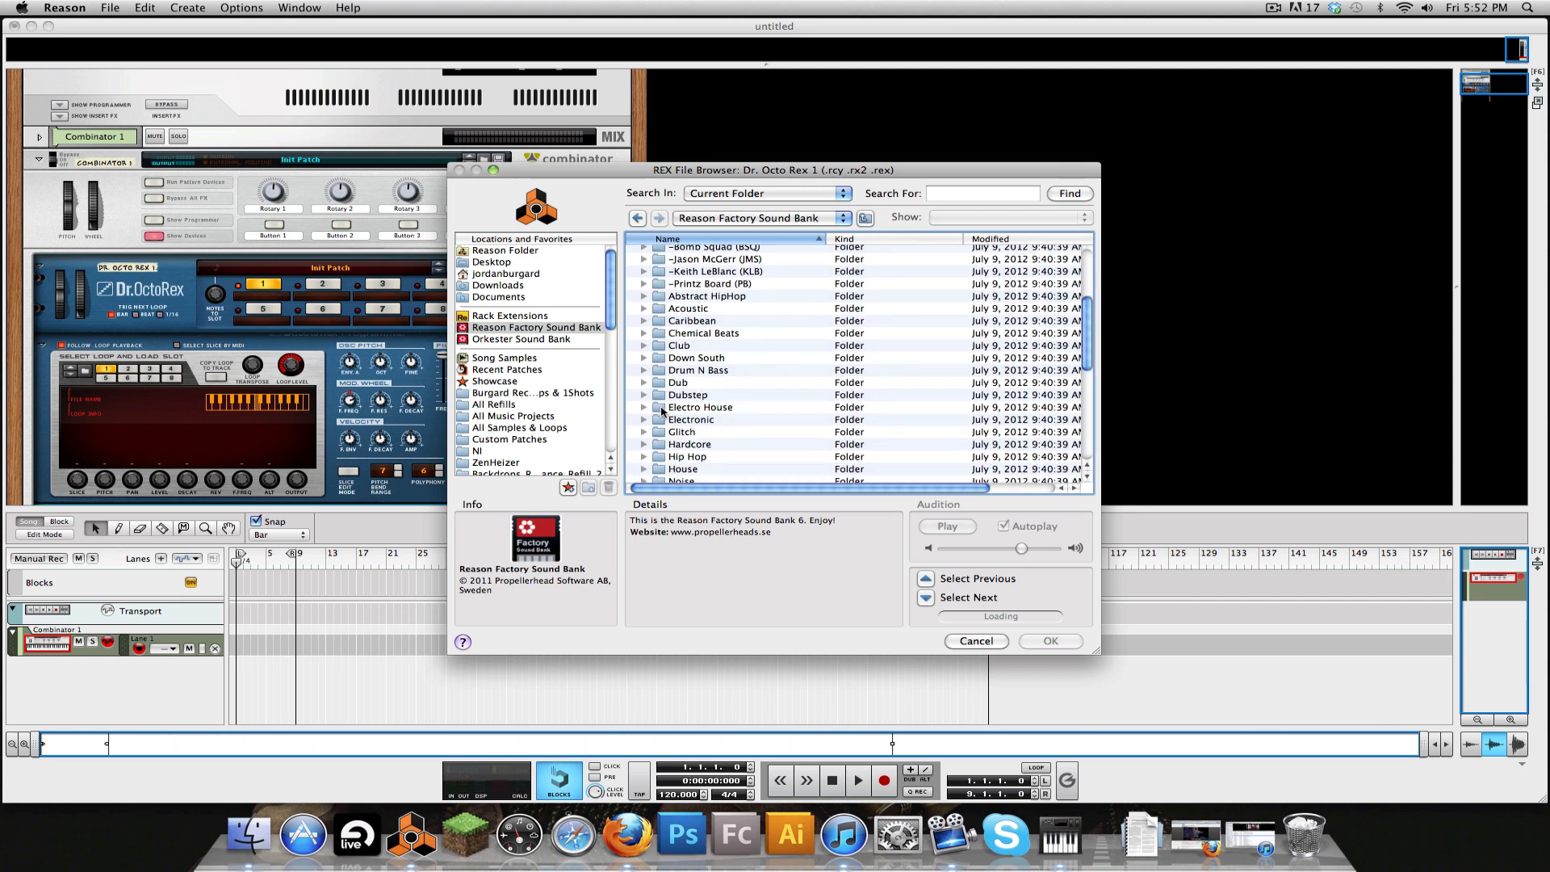
{"action": "left_click", "coordinate": [646, 408]}
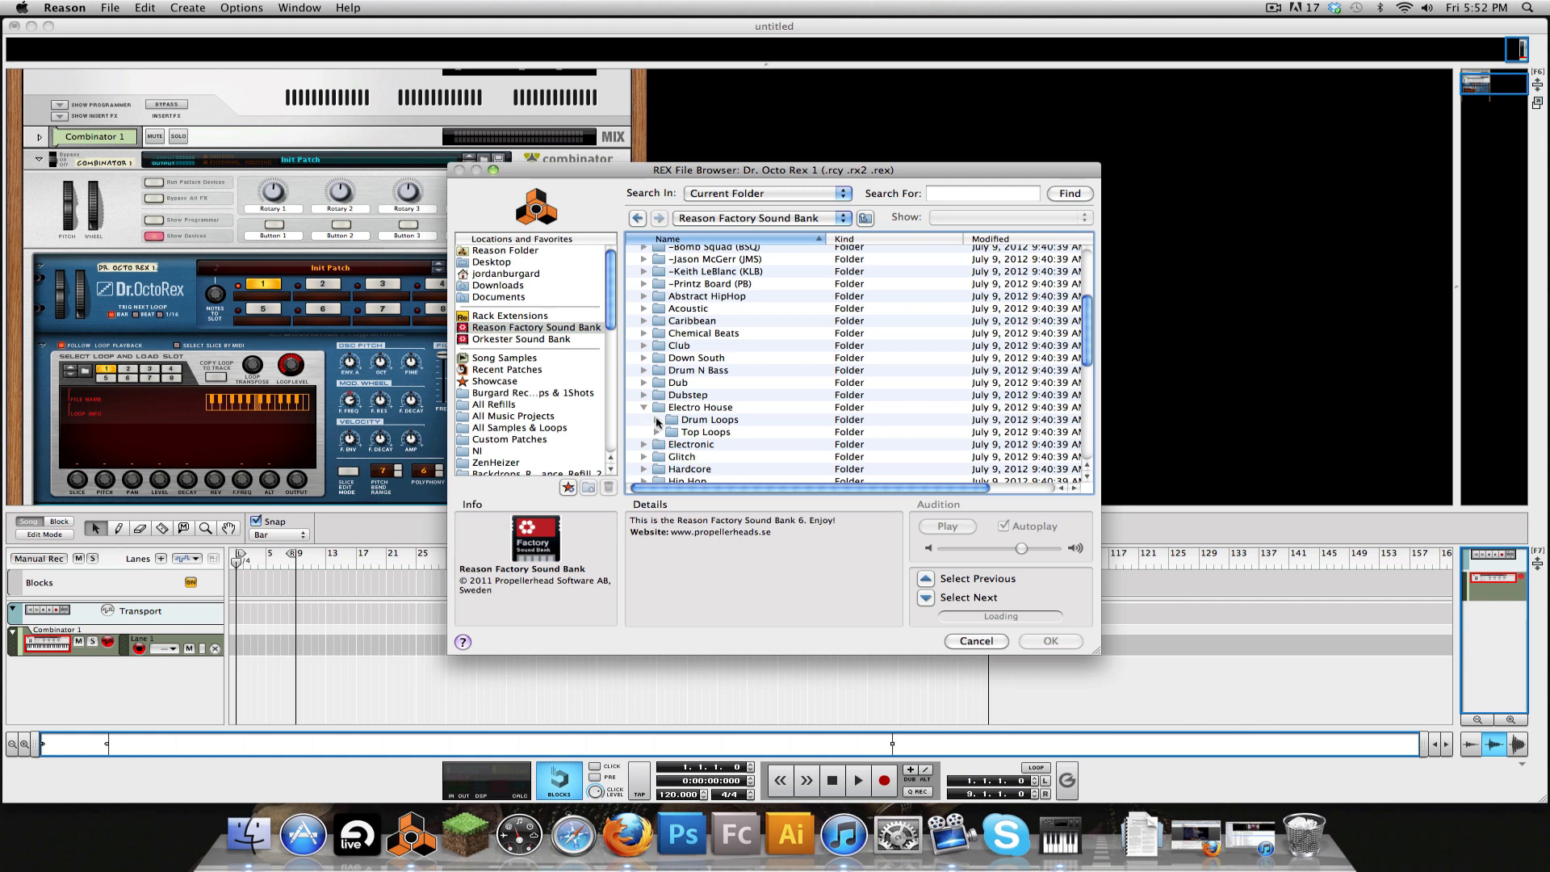
{"action": "left_click", "coordinate": [657, 419]}
{"action": "left_click", "coordinate": [669, 415]}
{"action": "left_click", "coordinate": [721, 428]}
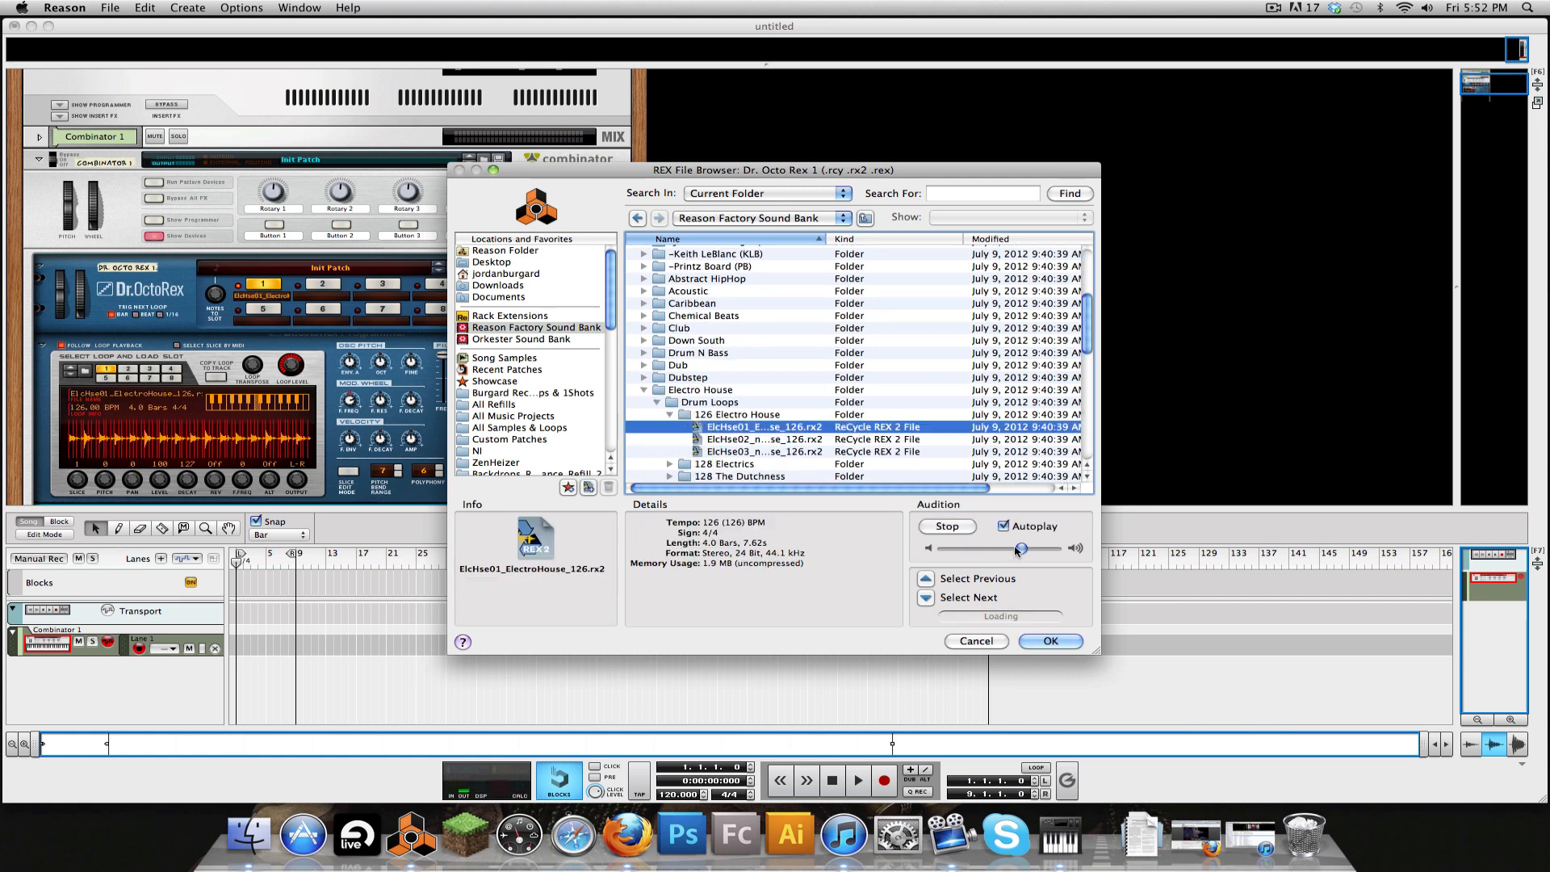
{"action": "left_click", "coordinate": [976, 642]}
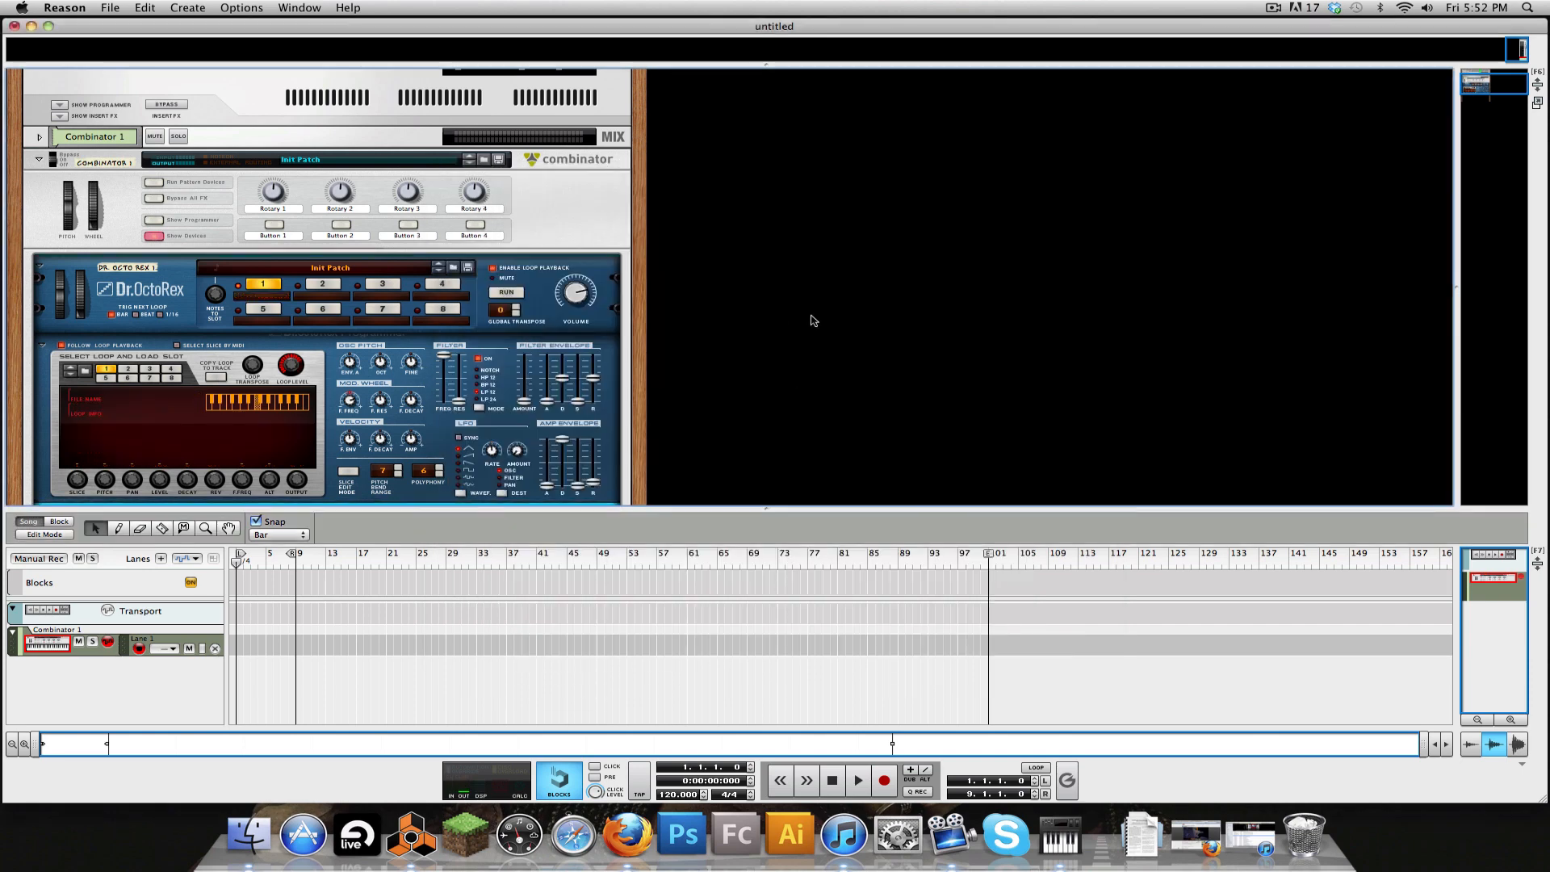
Step: Set the audio device to Built-in Microphone + Built-in Output in the preferences
{"action": "key", "text": "super+comma"}
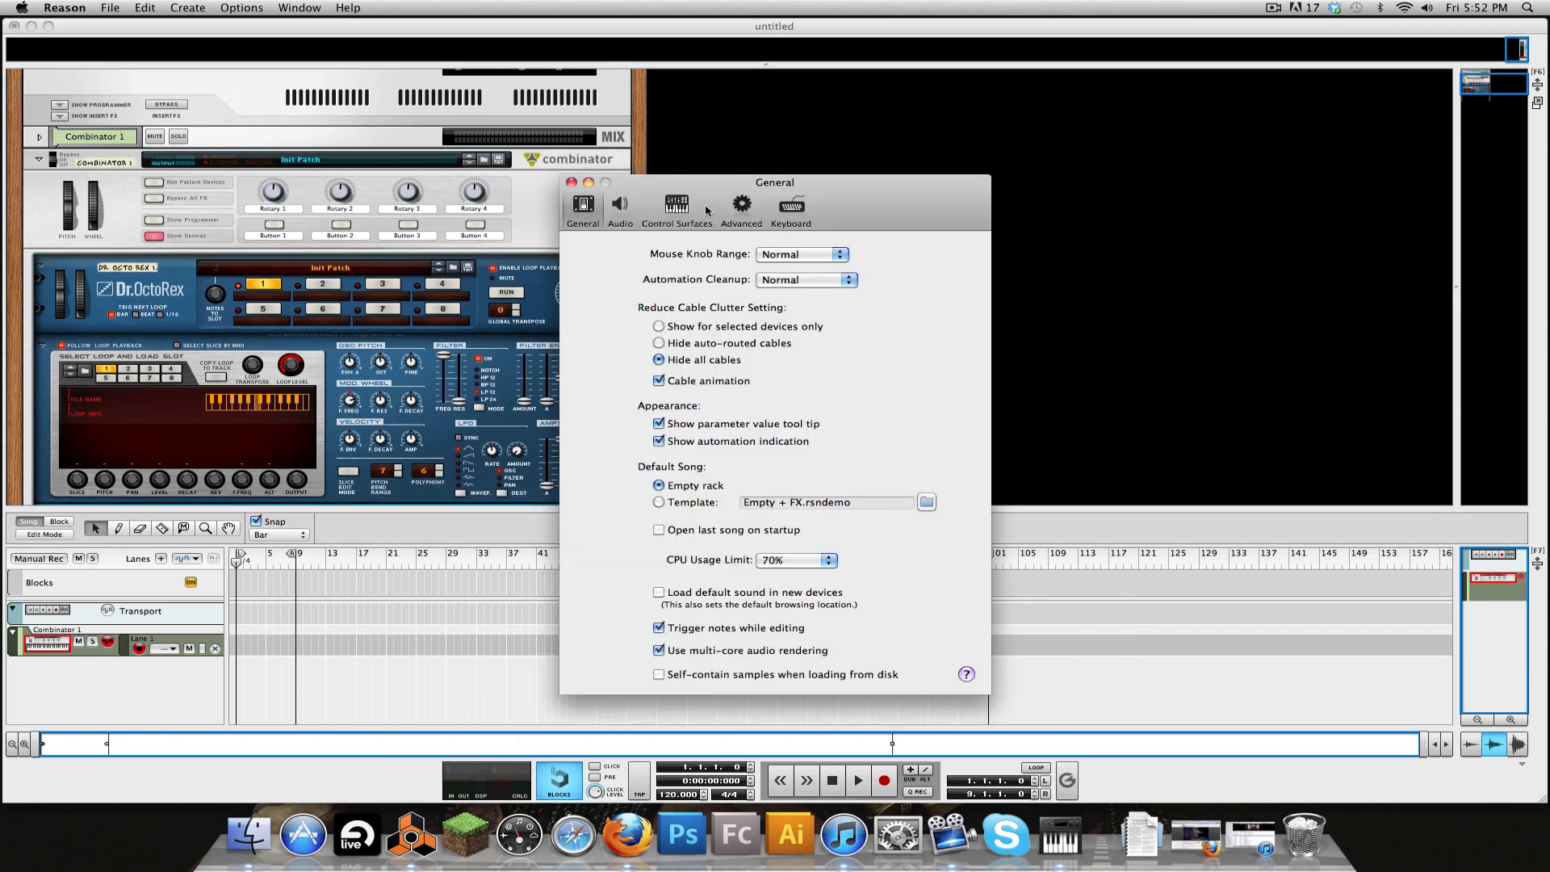
{"action": "left_click", "coordinate": [678, 212]}
{"action": "left_click", "coordinate": [620, 208]}
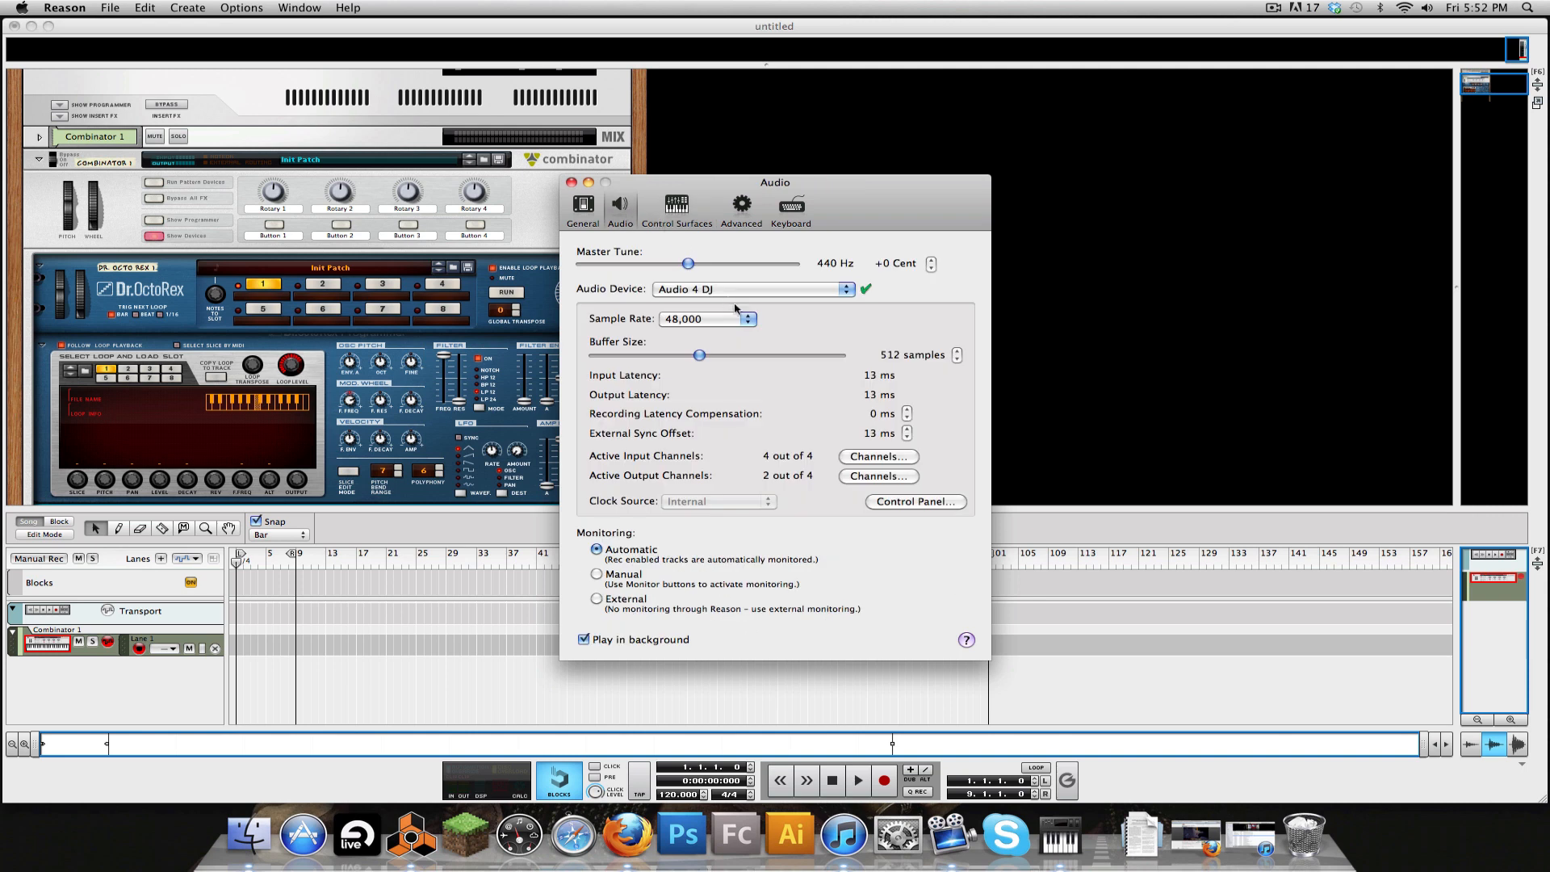
{"action": "left_click", "coordinate": [743, 290]}
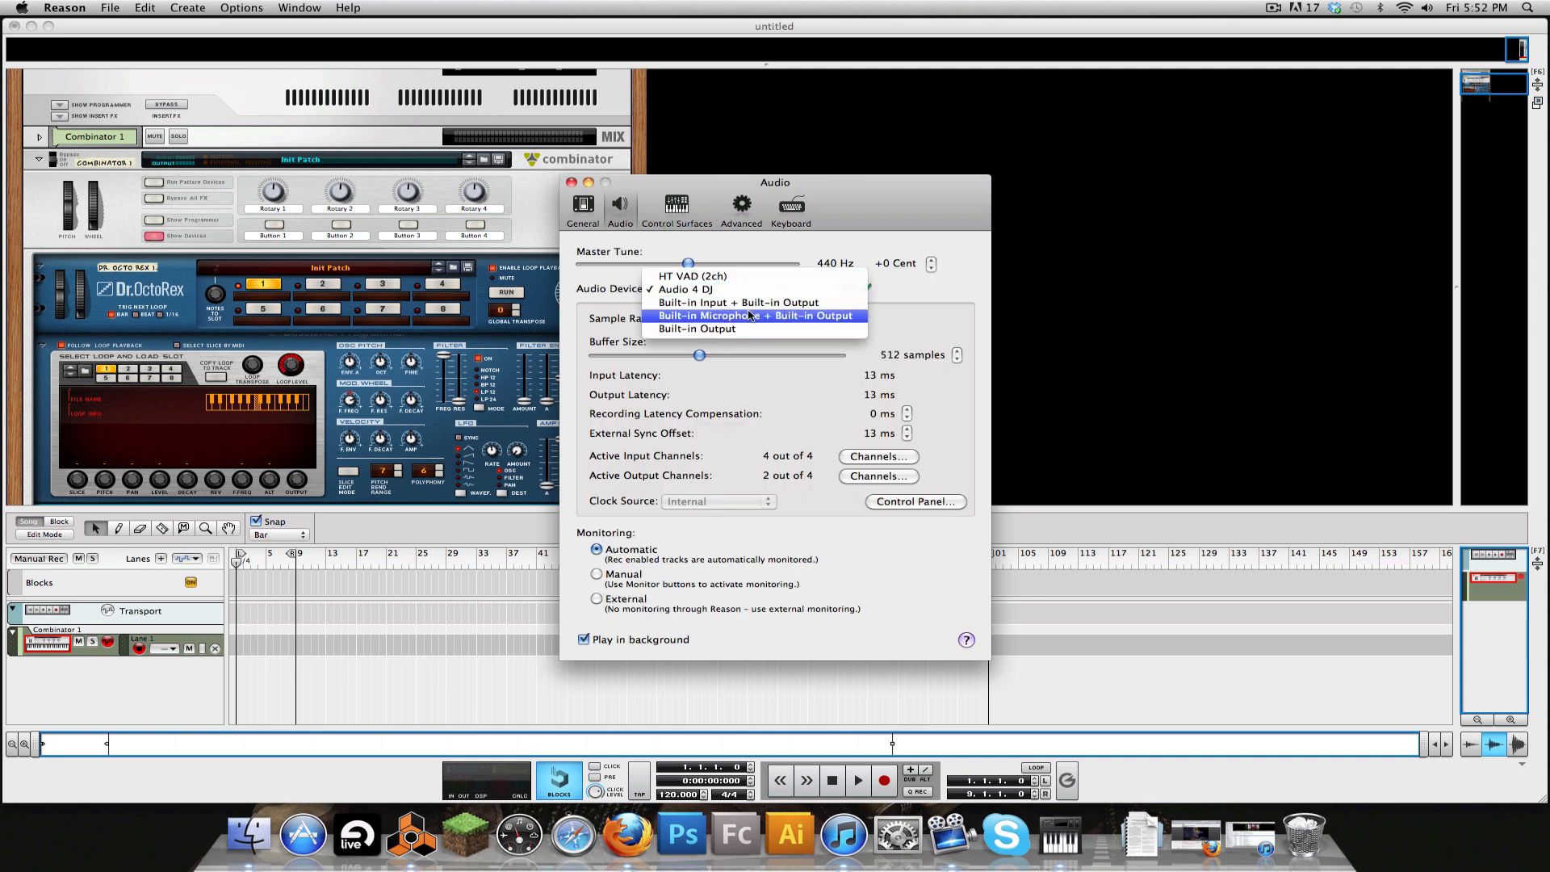
{"action": "left_click", "coordinate": [749, 315]}
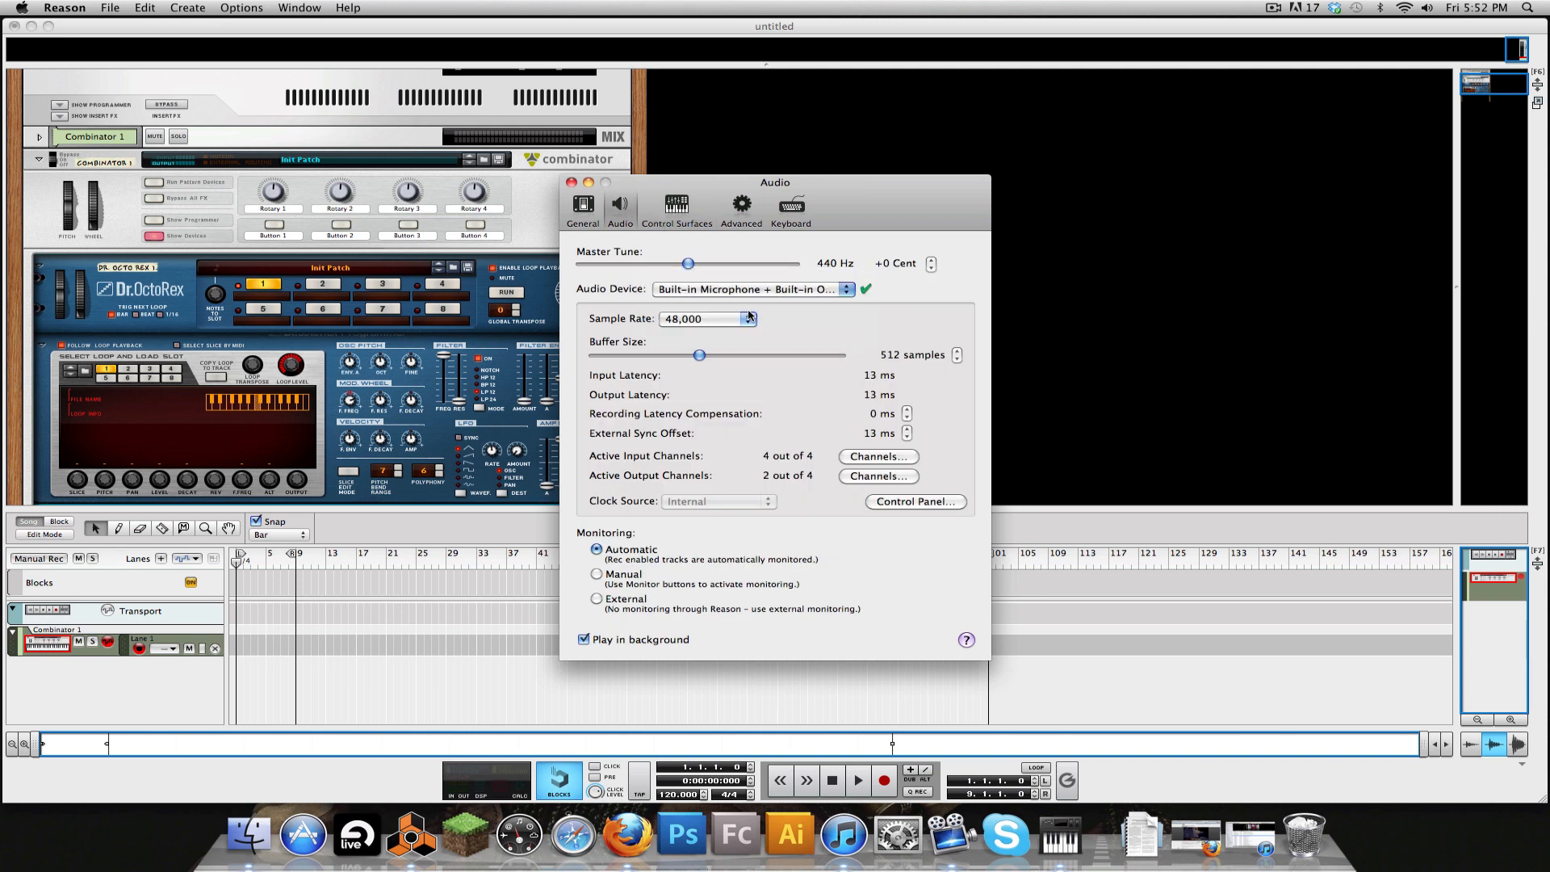
{"action": "left_click", "coordinate": [572, 184]}
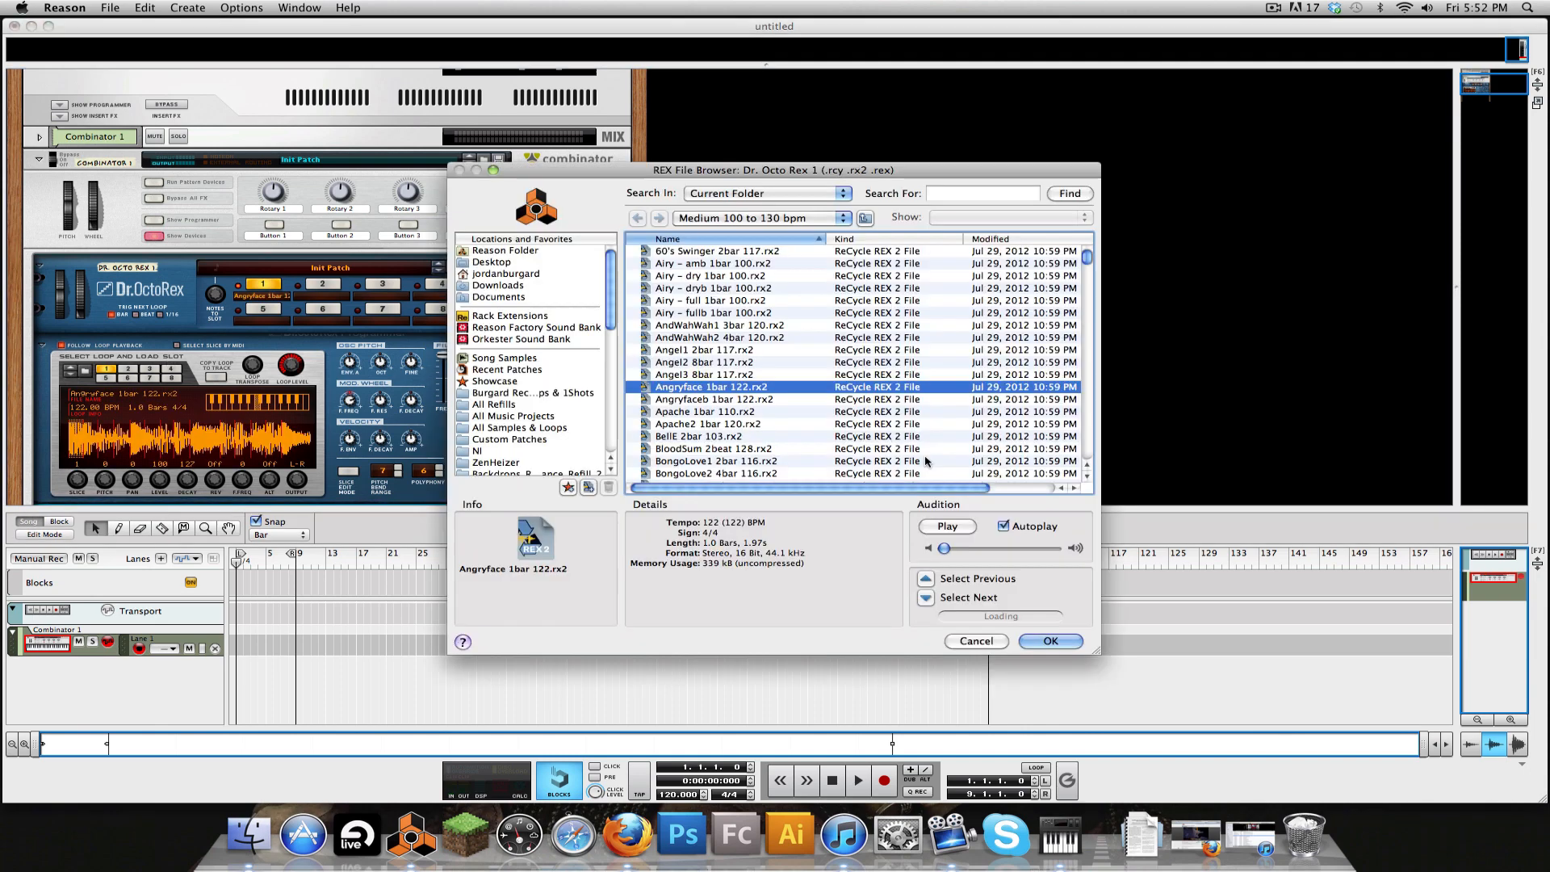
Step: Raise the audition volume slightly while previewing the Angryfaceb 1bar 122 and Apache2 1bar 120 loops
{"action": "left_click", "coordinate": [968, 549]}
{"action": "left_click", "coordinate": [768, 403]}
{"action": "left_click_drag", "start_coordinate": [968, 549], "coordinate": [959, 549]}
{"action": "left_click", "coordinate": [690, 424]}
Step: Audition the BloodSum 2beat 128, BongoLove2 4bar 116, Boogaloo 1bar 125 and BossaBack5 4bar 115 loops
{"action": "scroll", "coordinate": [756, 436], "scroll_direction": "down", "scroll_amount": 2}
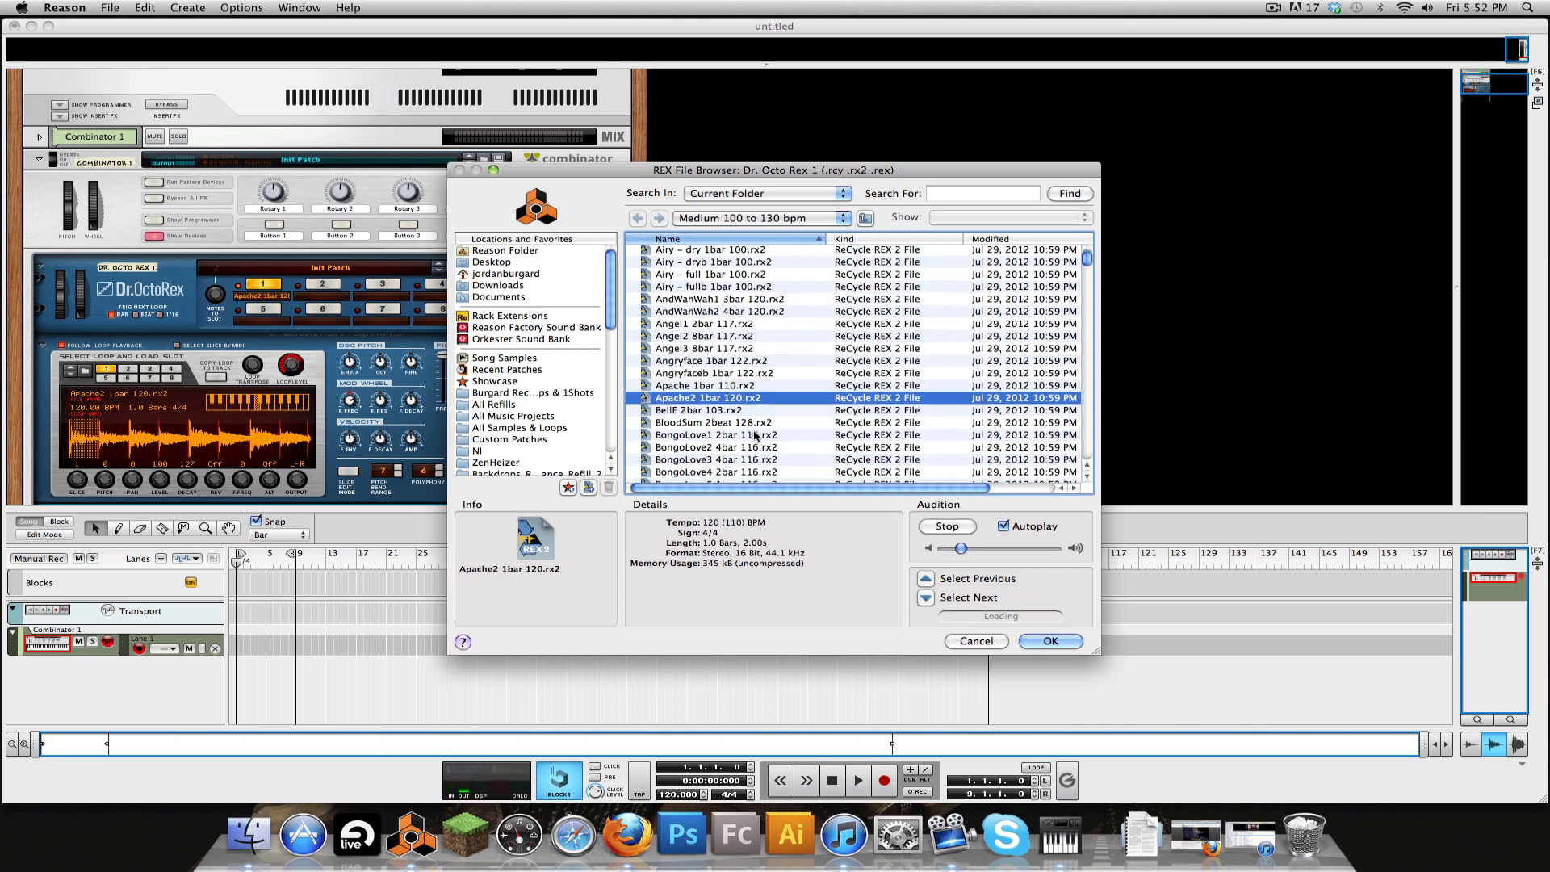
{"action": "left_click", "coordinate": [758, 425]}
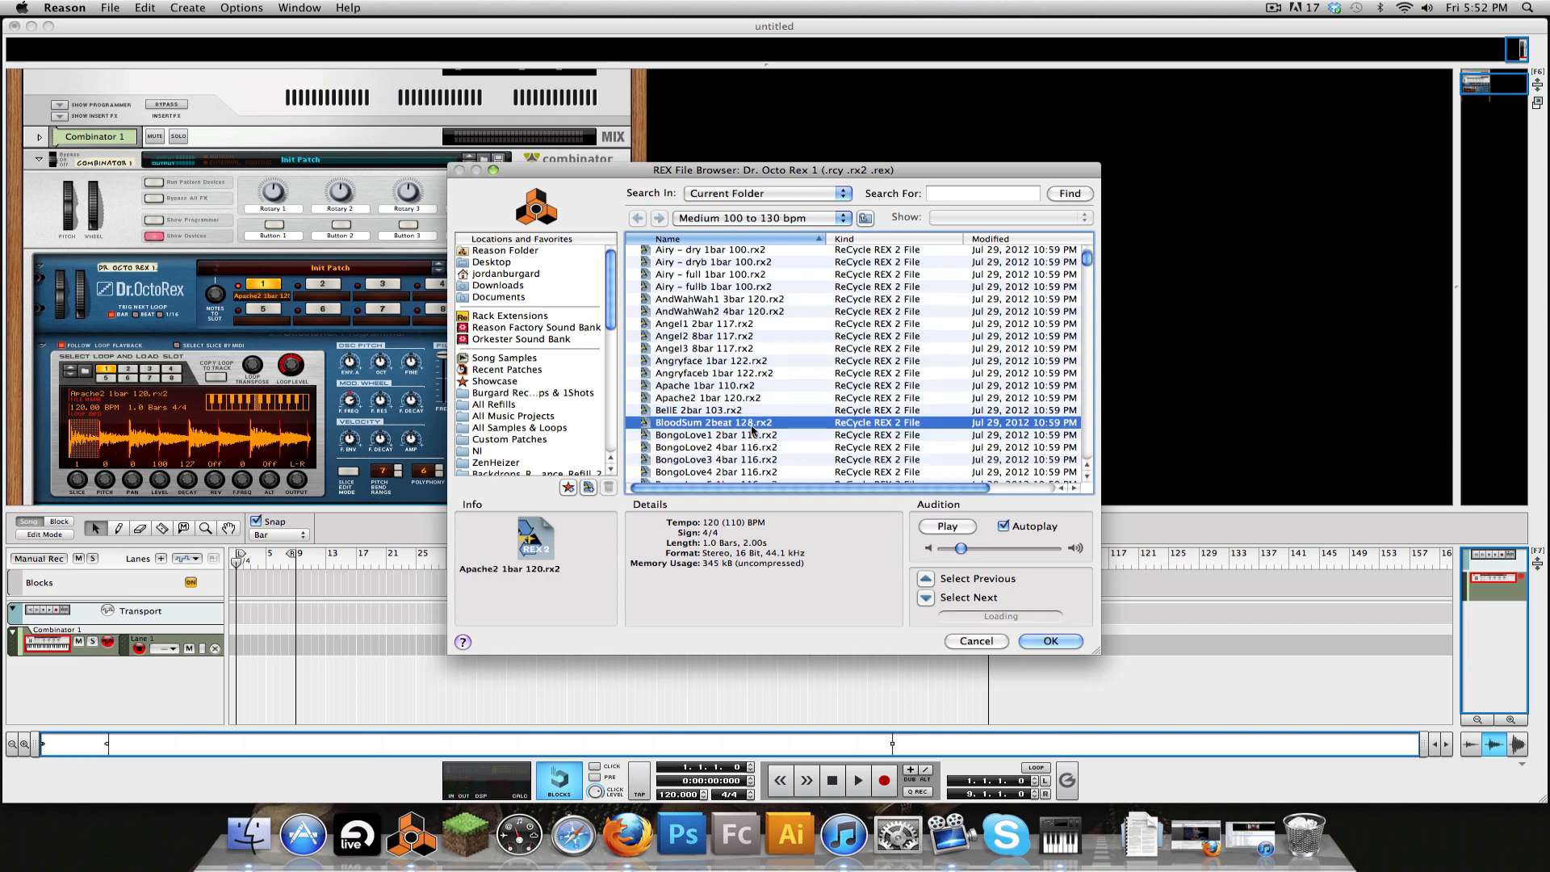
{"action": "scroll", "coordinate": [759, 428], "scroll_direction": "down", "scroll_amount": 2}
{"action": "left_click", "coordinate": [758, 421]}
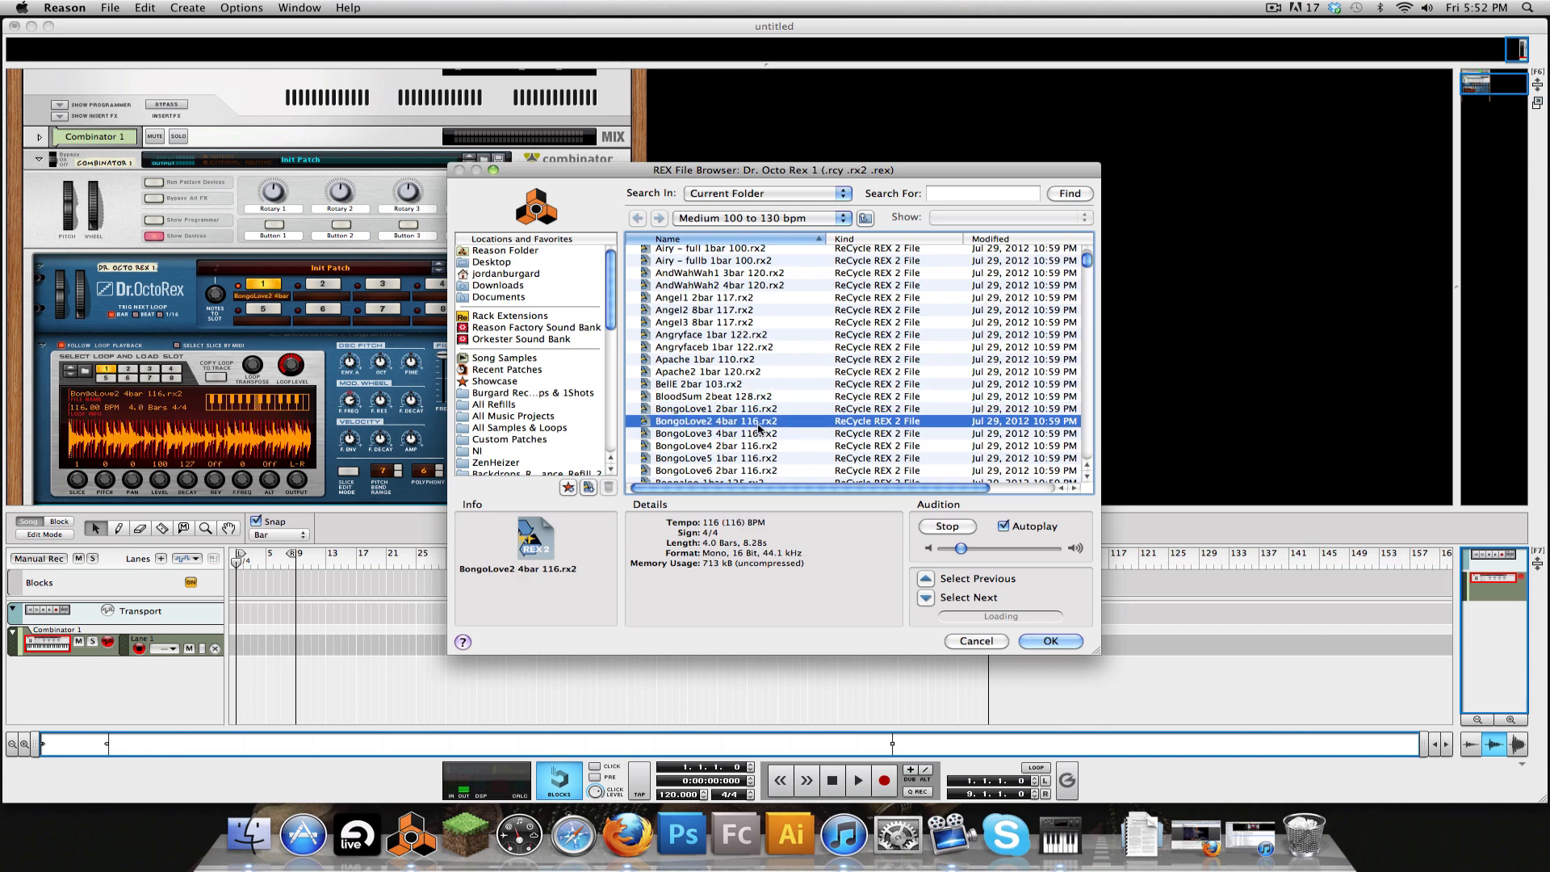
{"action": "scroll", "coordinate": [758, 428], "scroll_direction": "down", "scroll_amount": 5}
{"action": "left_click", "coordinate": [758, 425]}
{"action": "scroll", "coordinate": [763, 427], "scroll_direction": "down", "scroll_amount": 5}
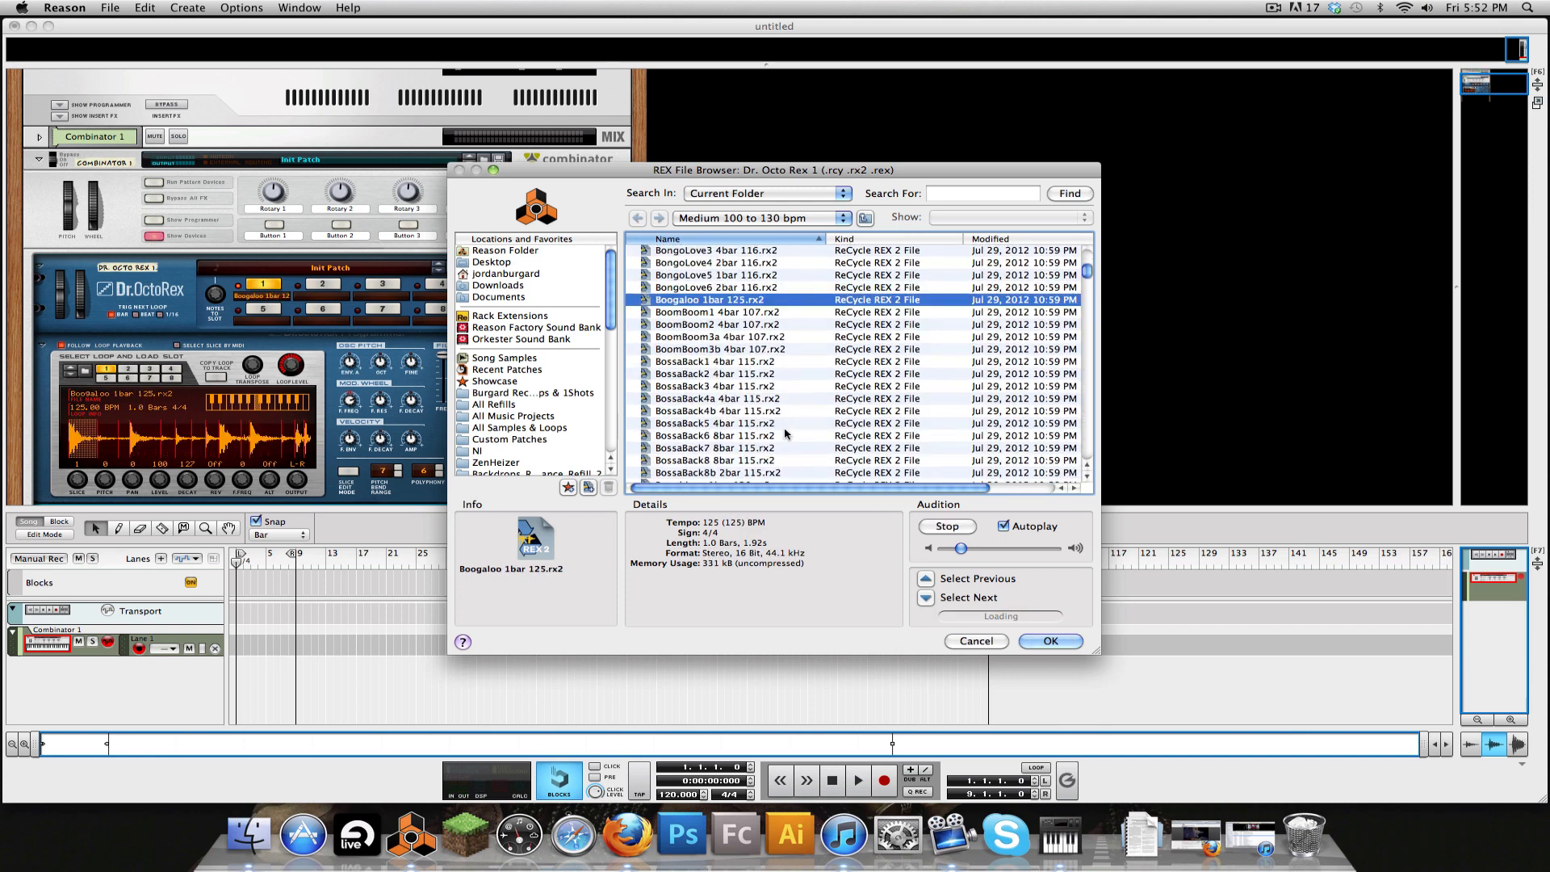
{"action": "left_click", "coordinate": [774, 425]}
{"action": "scroll", "coordinate": [774, 426], "scroll_direction": "down", "scroll_amount": 3}
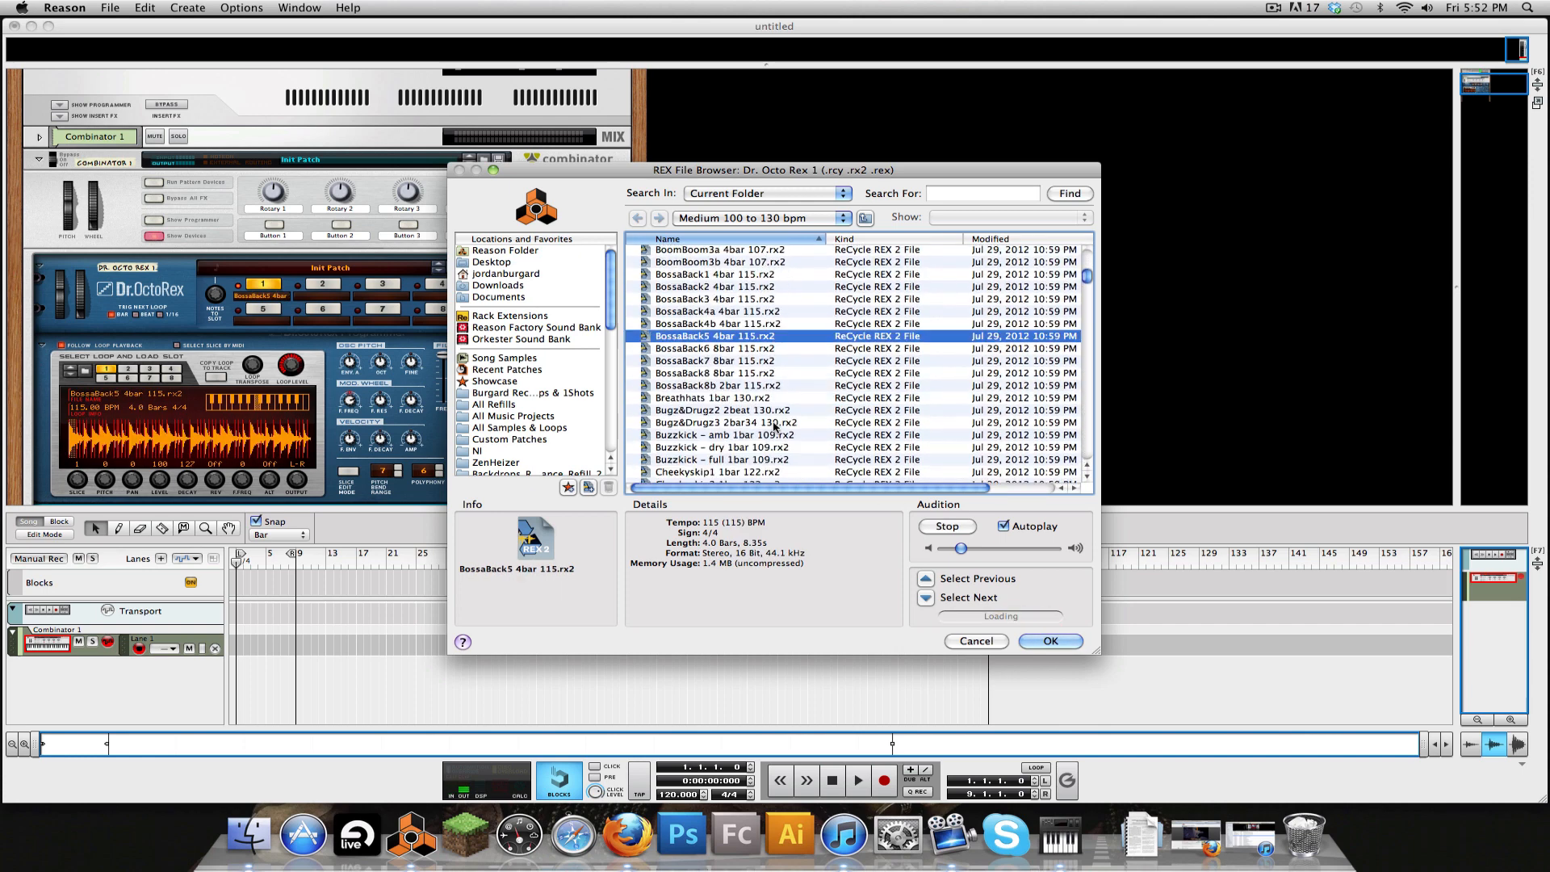
Step: Compare the Bugz&Drugz2 and Bugz&Drugz3 loops, and load Bugz&Drugz3 2bar34 130.rx2 into slot 1
{"action": "left_click", "coordinate": [774, 423]}
{"action": "scroll", "coordinate": [774, 428], "scroll_direction": "down", "scroll_amount": 1}
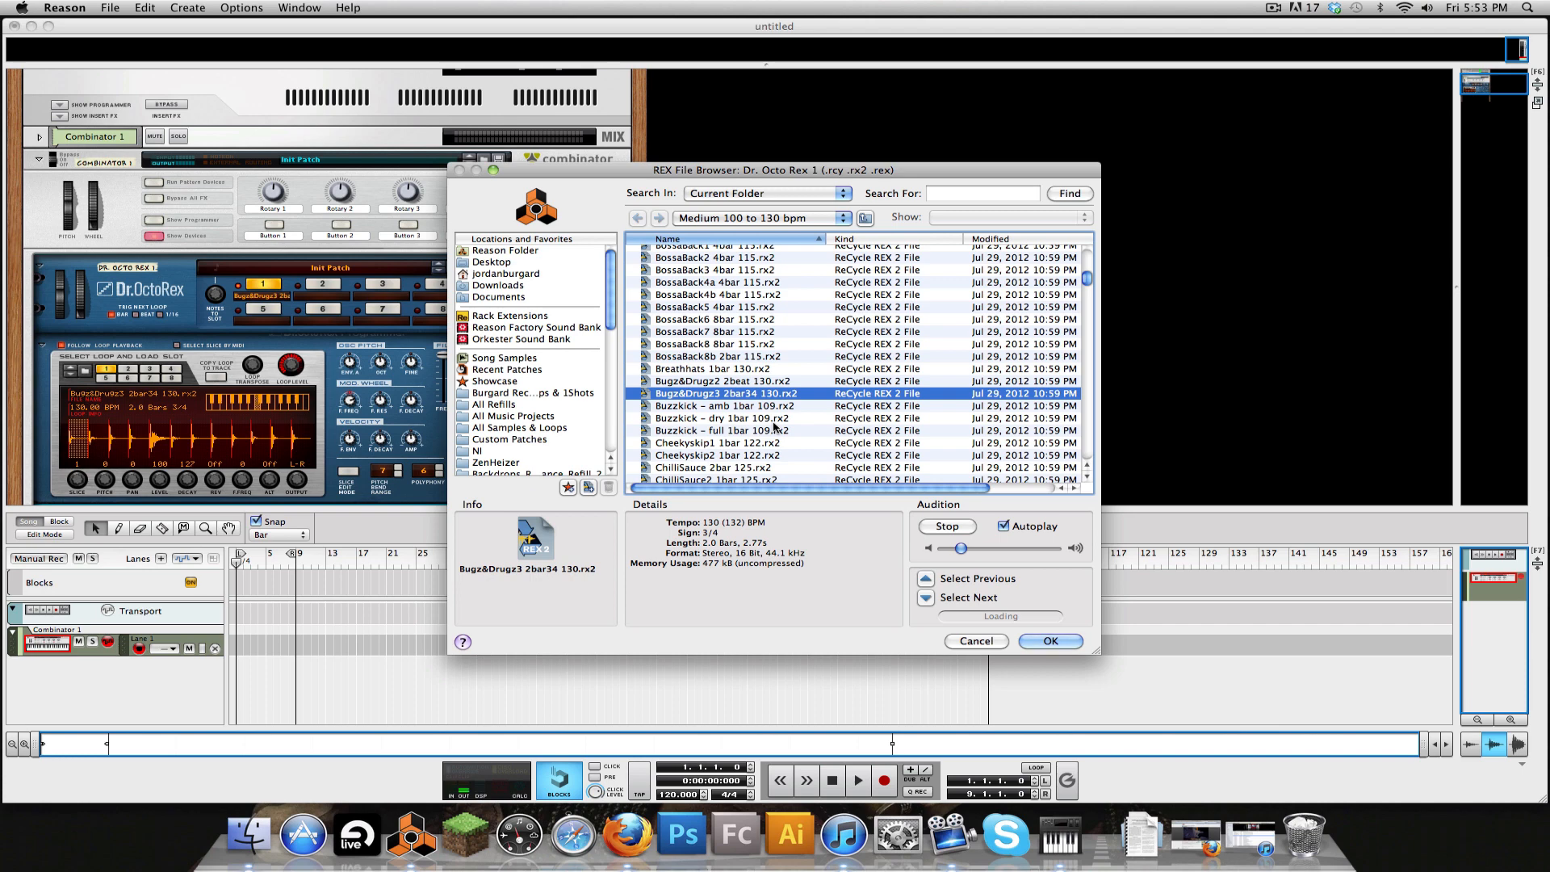
{"action": "left_click", "coordinate": [725, 380]}
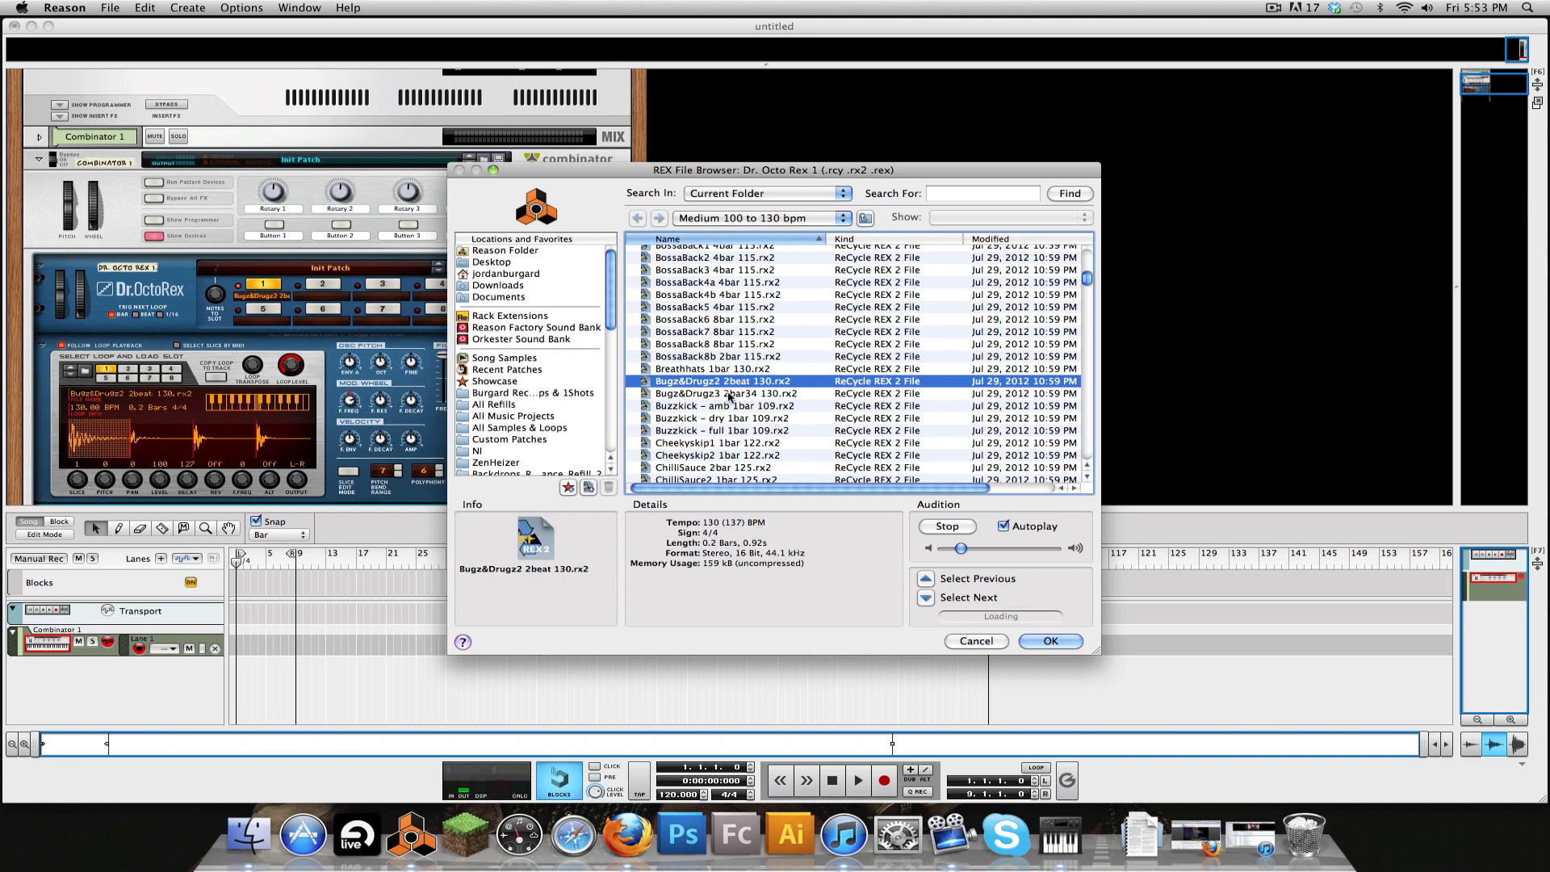
{"action": "left_click", "coordinate": [728, 396]}
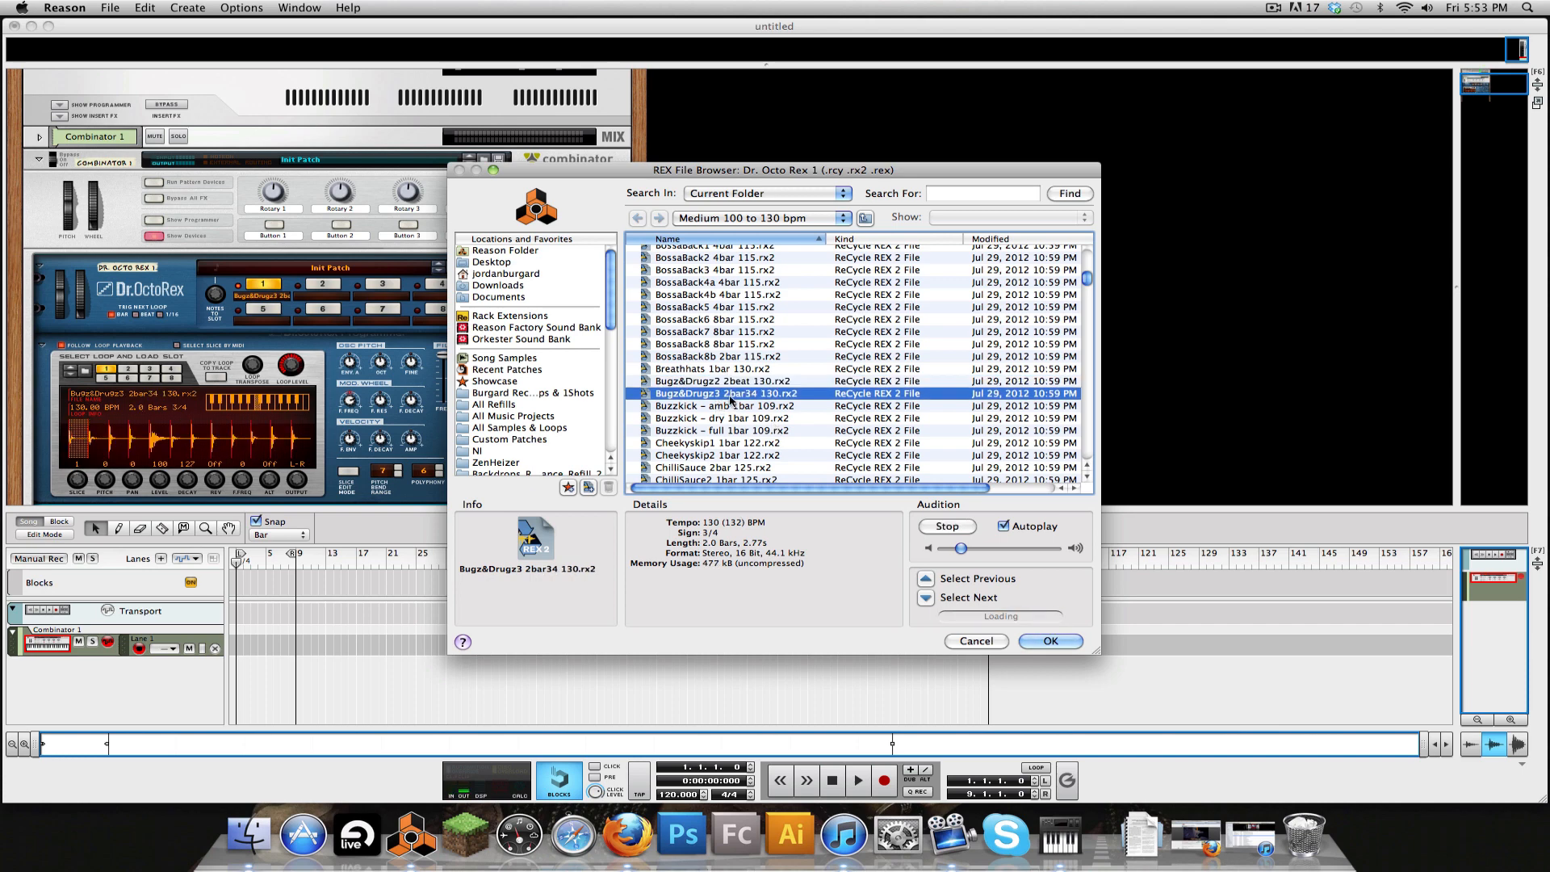
{"action": "left_click", "coordinate": [1051, 640]}
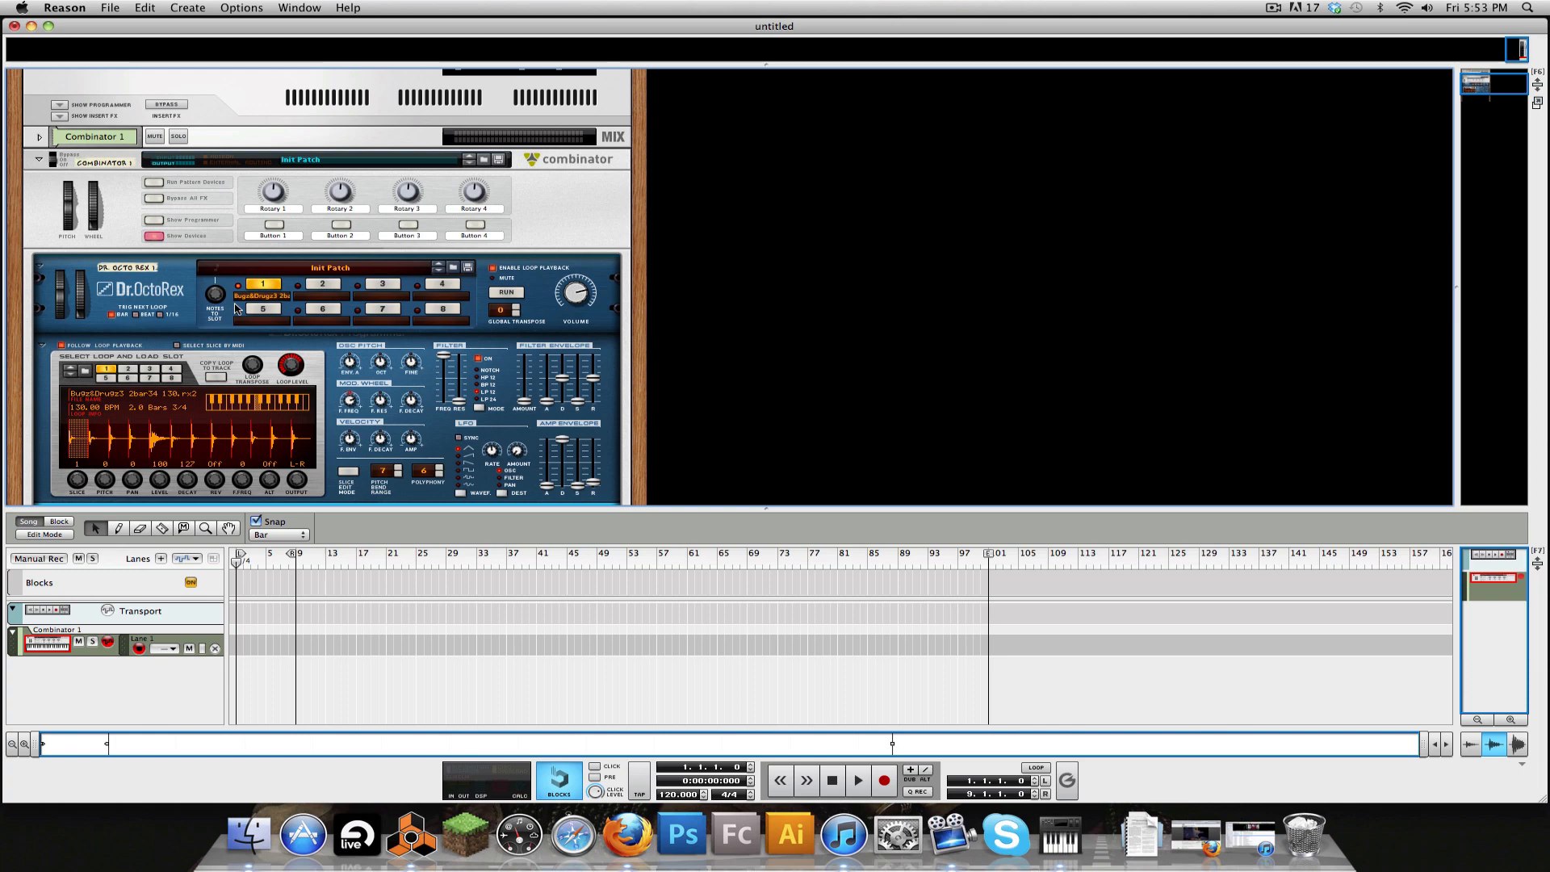
Step: Look through the Medium 100 to 130 bpm loops again and keep Bugz&Drugz3 2bar34 130.rx2 in slot 1
{"action": "left_click", "coordinate": [85, 371]}
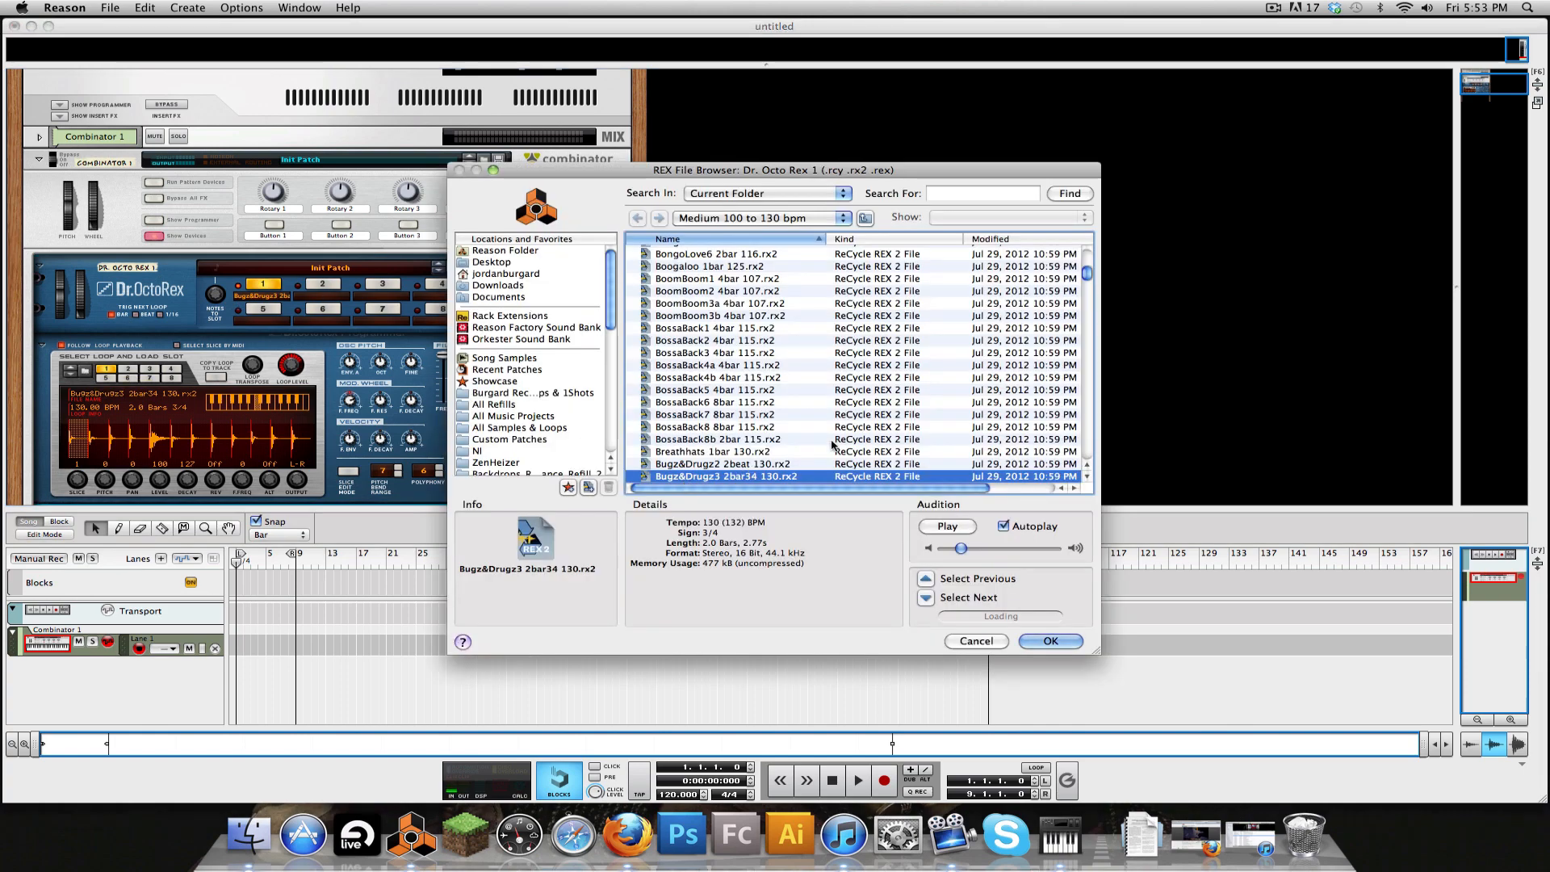
{"action": "scroll", "coordinate": [801, 458], "scroll_direction": "down", "scroll_amount": 5}
{"action": "scroll", "coordinate": [801, 458], "scroll_direction": "up", "scroll_amount": 11}
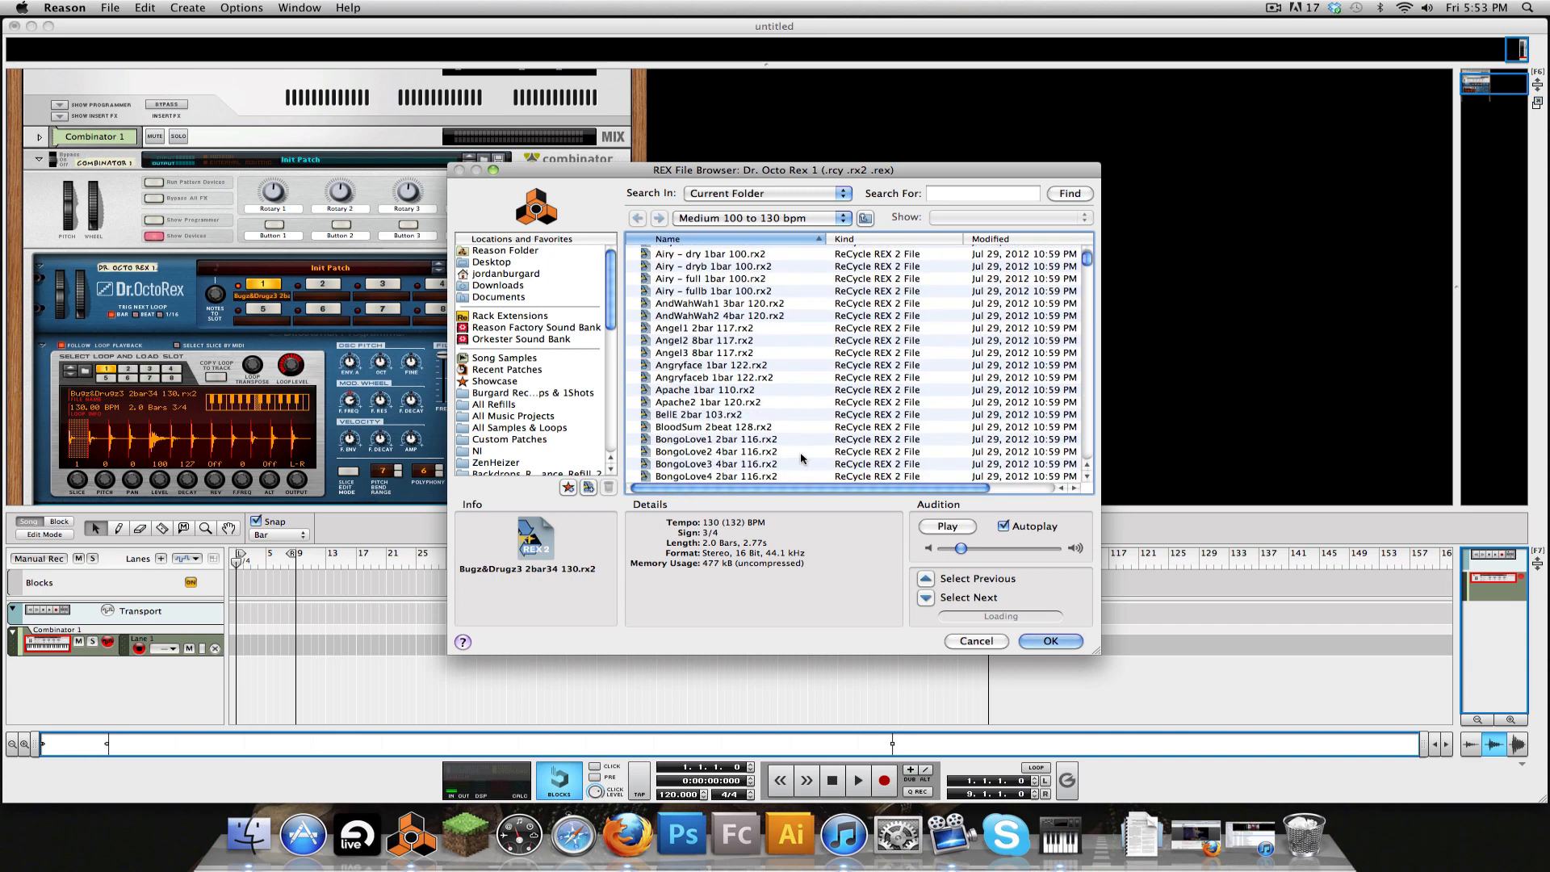
{"action": "scroll", "coordinate": [800, 459], "scroll_direction": "down", "scroll_amount": 10}
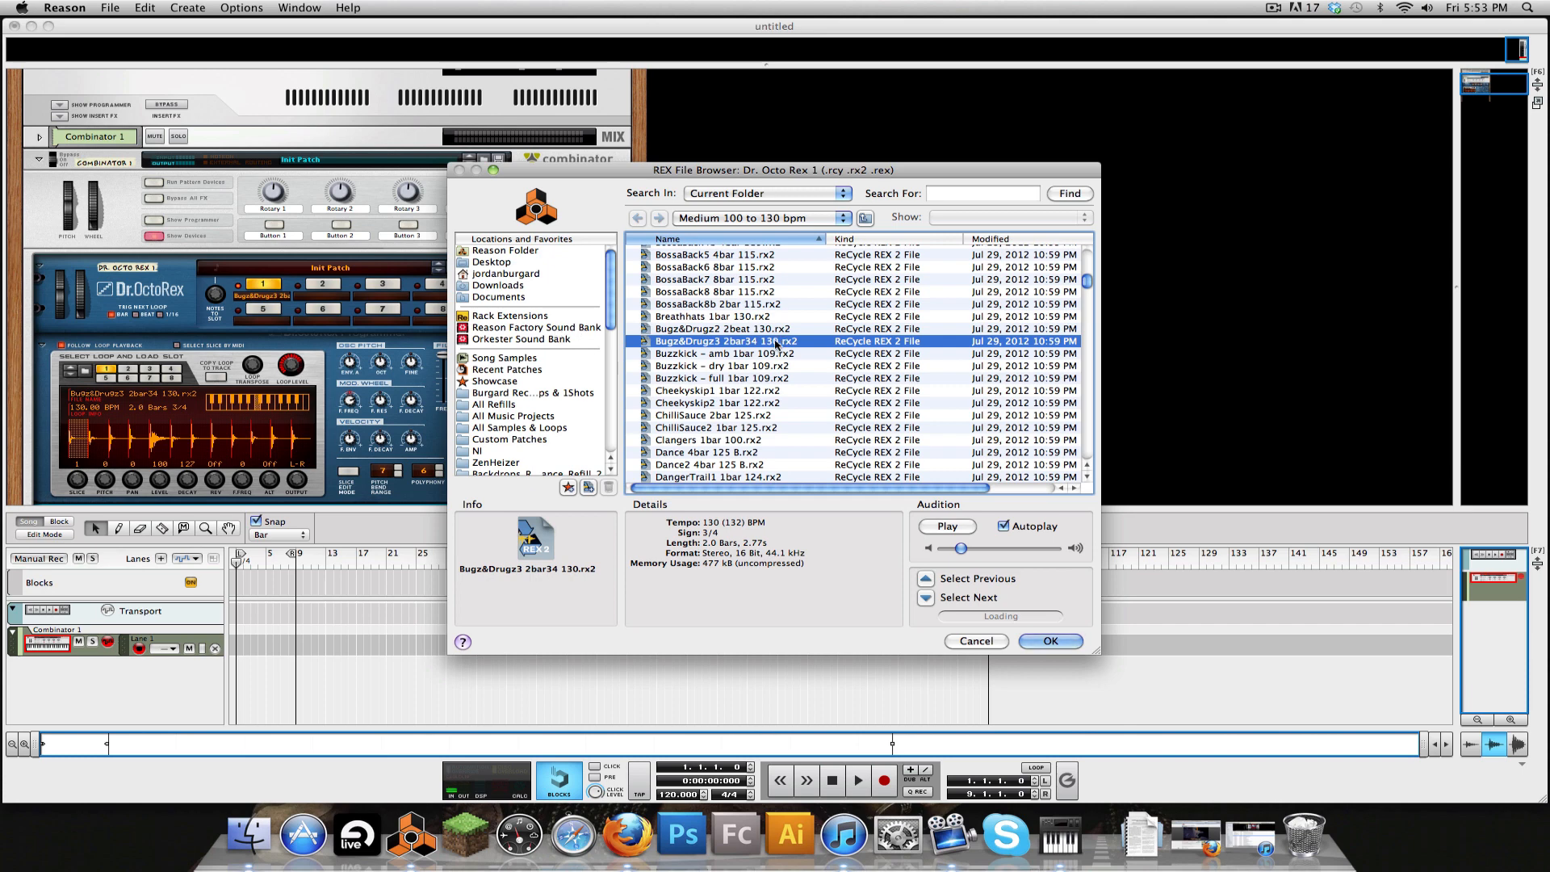
{"action": "left_click", "coordinate": [968, 527]}
{"action": "left_click", "coordinate": [1050, 643]}
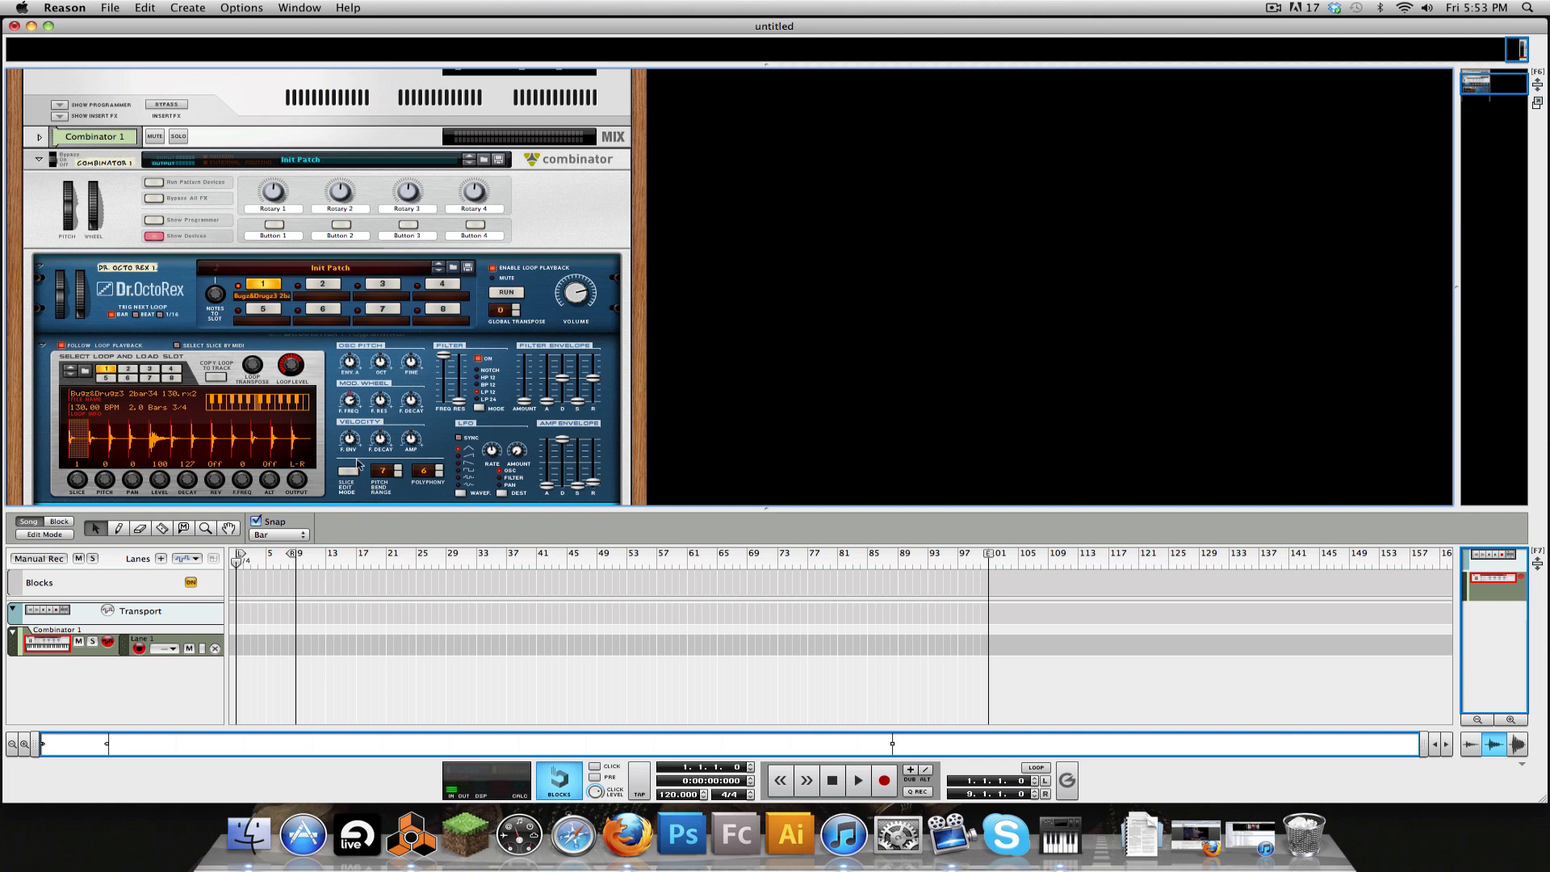
Step: Copy the slot 1 loop to the Dr. Octo Rex track and delete the last clip, which runs past bar 9
{"action": "left_click", "coordinate": [217, 377]}
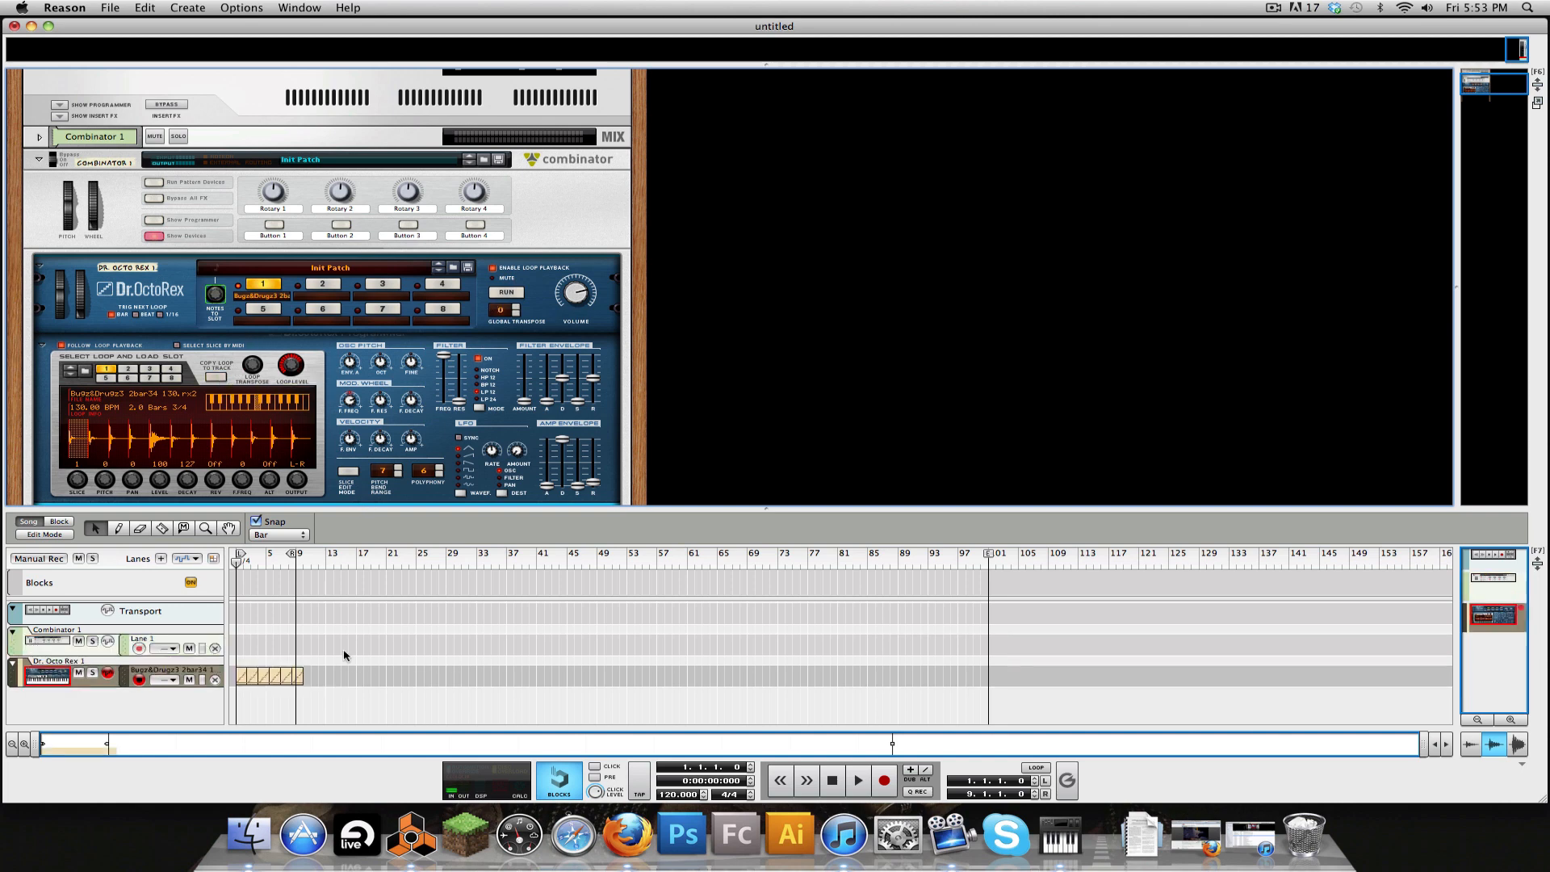
{"action": "left_click", "coordinate": [299, 681]}
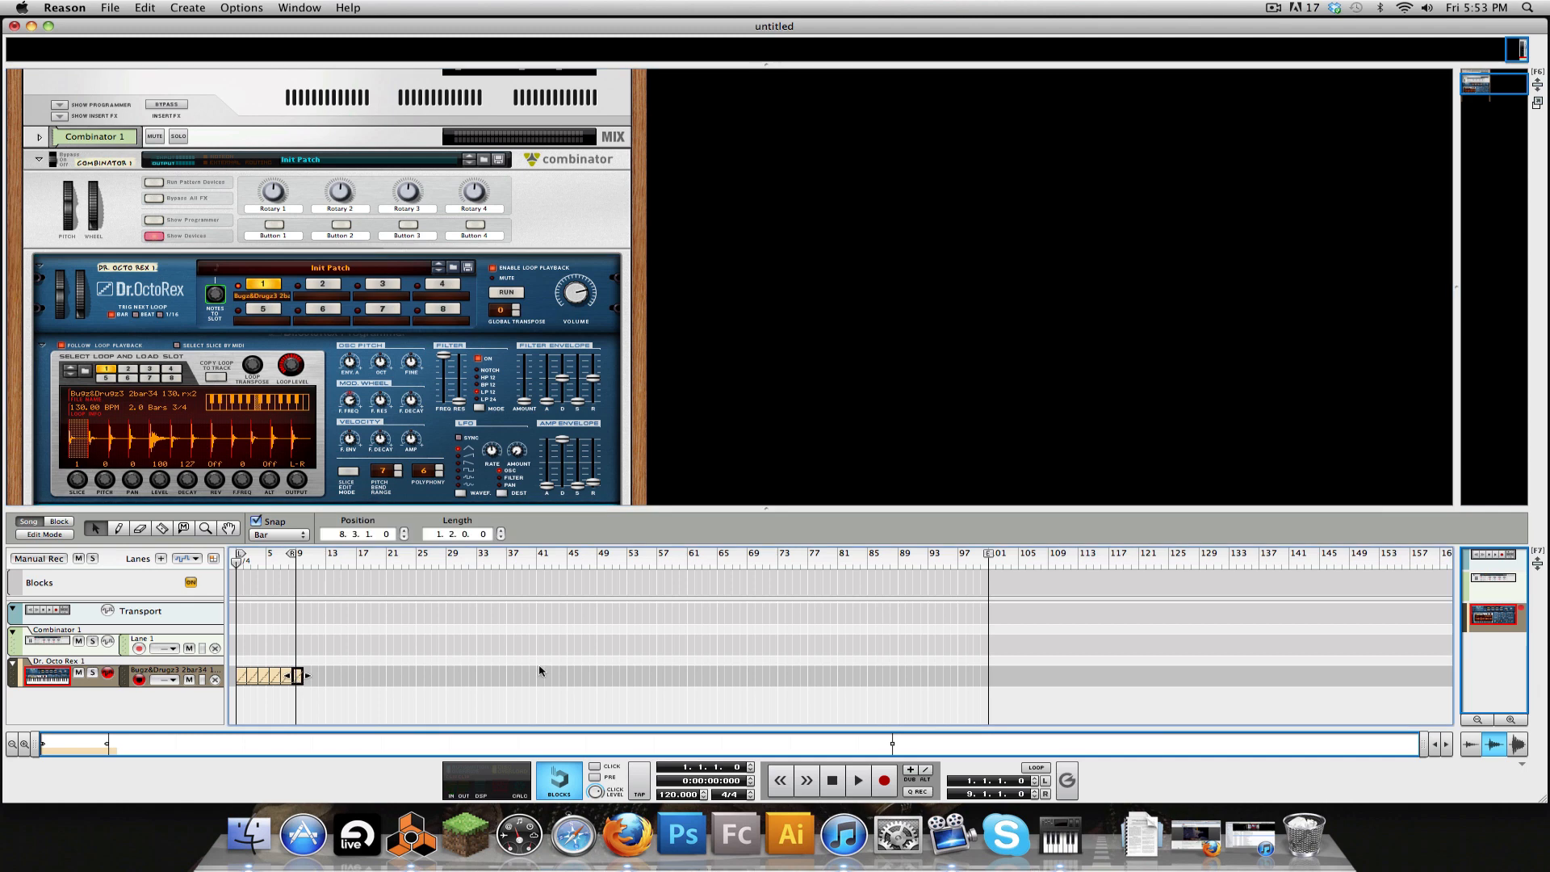
{"action": "key", "text": "Delete"}
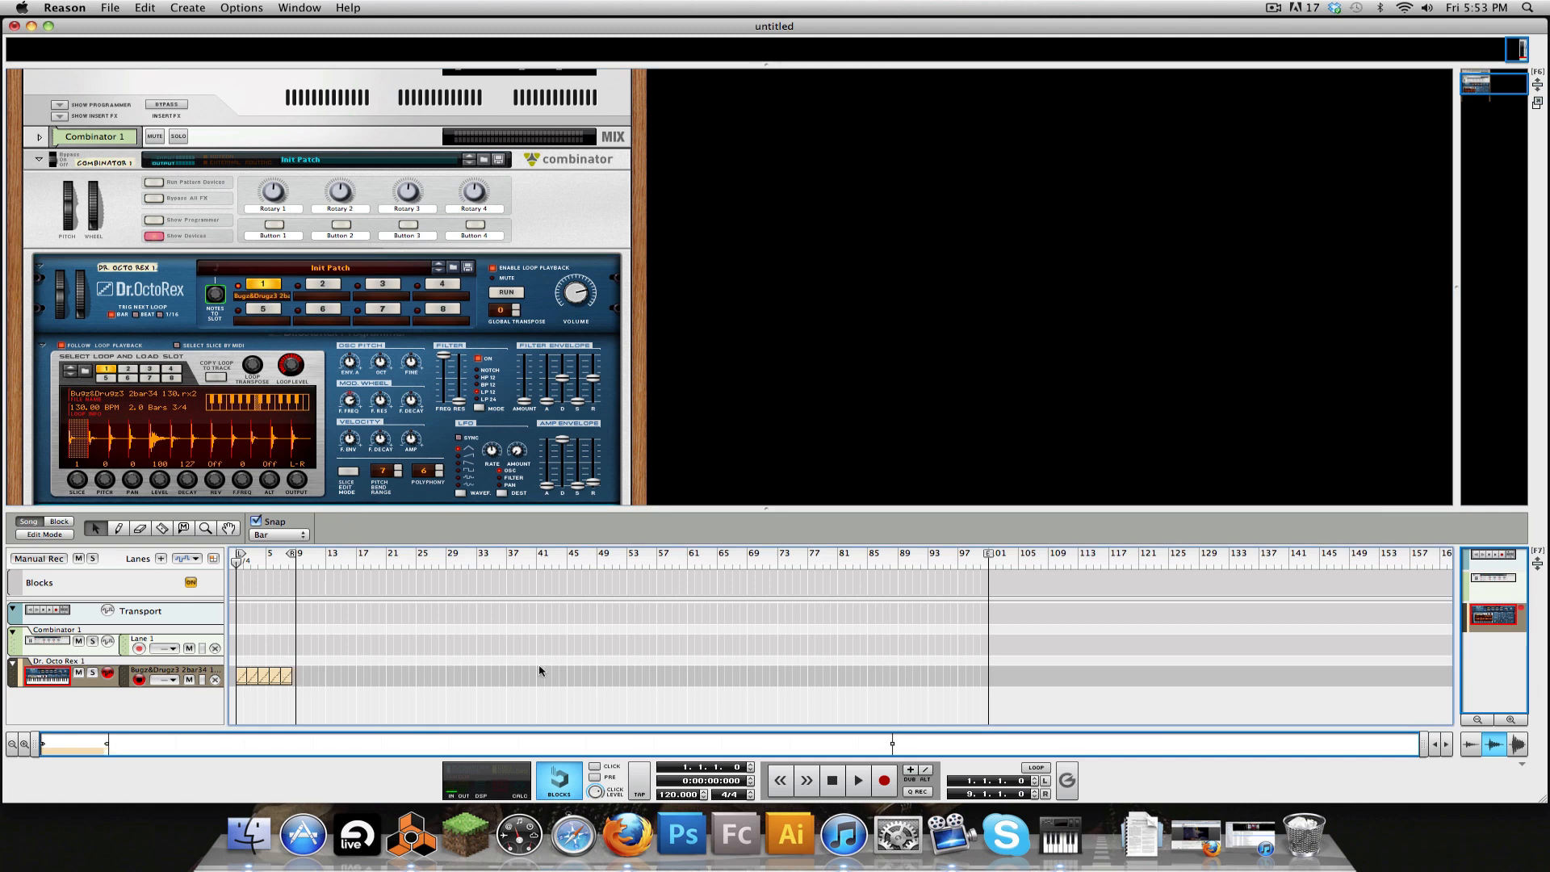
Step: Set the snap to 1/4, try shifting the right locator slightly, and delete all loop clips from the Dr. Octo Rex track
{"action": "left_click", "coordinate": [286, 535]}
{"action": "left_click", "coordinate": [286, 558]}
{"action": "left_click_drag", "start_coordinate": [296, 553], "coordinate": [289, 557]}
{"action": "left_click_drag", "start_coordinate": [290, 556], "coordinate": [294, 556]}
{"action": "left_click_drag", "start_coordinate": [321, 679], "coordinate": [229, 668]}
{"action": "key", "text": "Delete"}
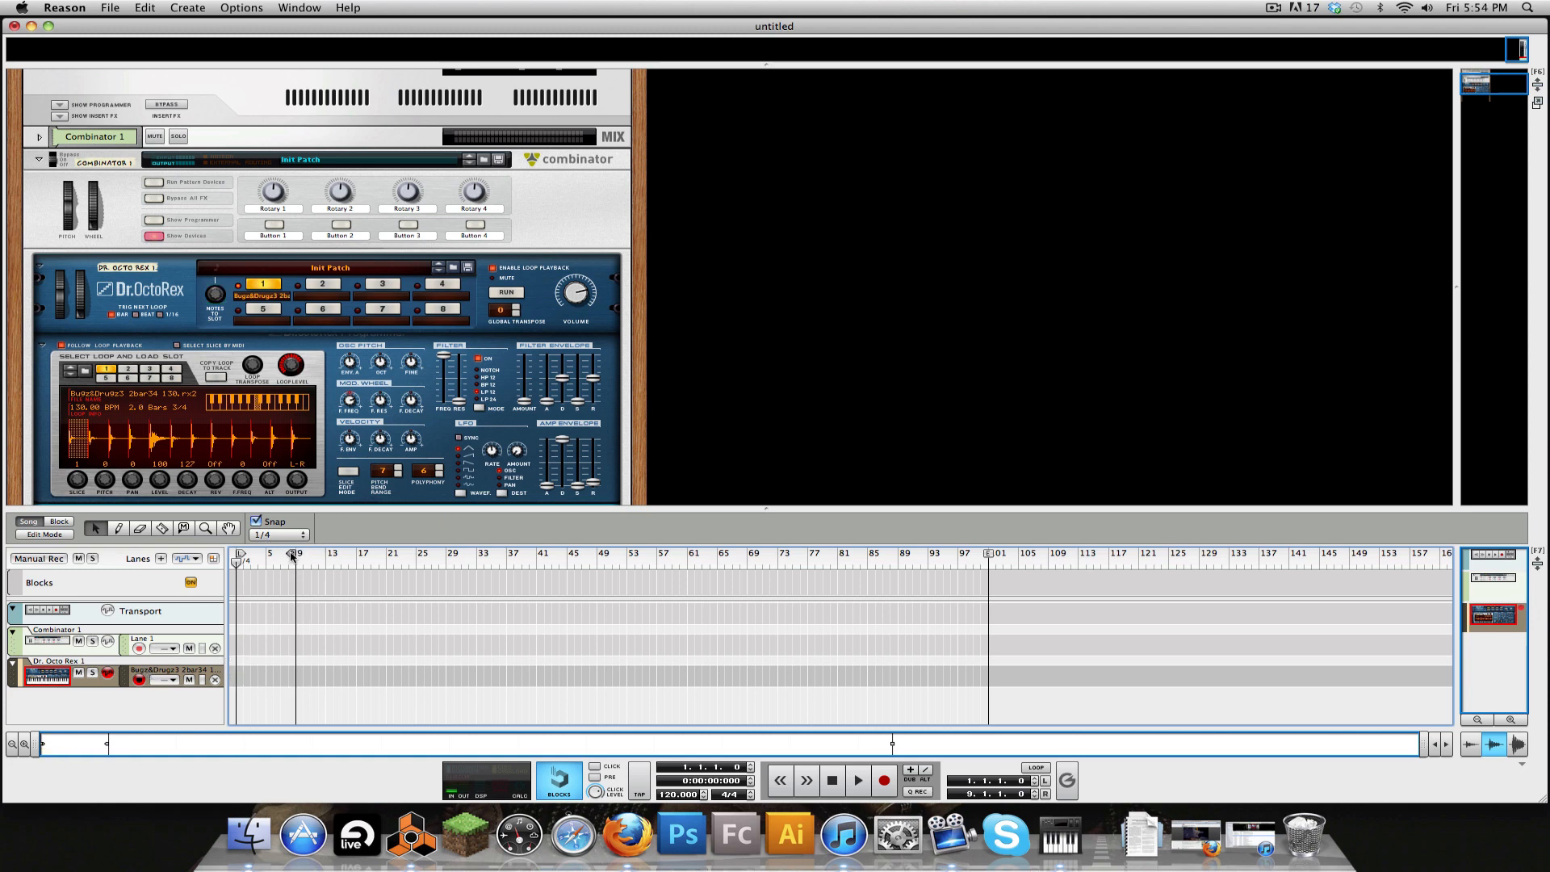
Step: Copy the slot 1 loop to the Dr. Octo Rex track and remove the clip that runs past bar 9
{"action": "left_click", "coordinate": [221, 377]}
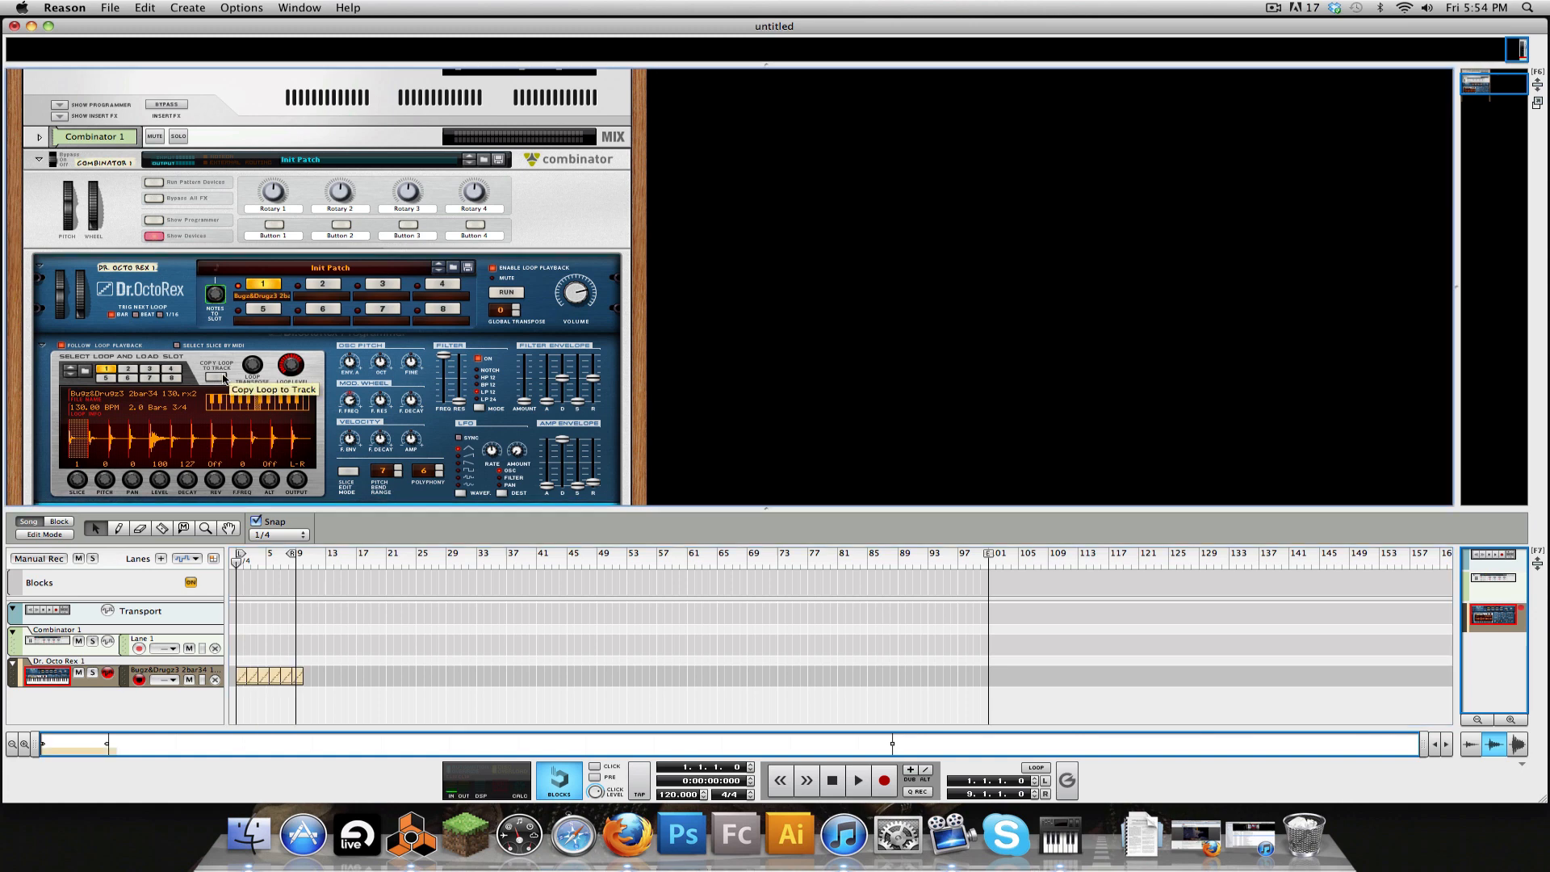
{"action": "left_click_drag", "start_coordinate": [306, 678], "coordinate": [296, 677]}
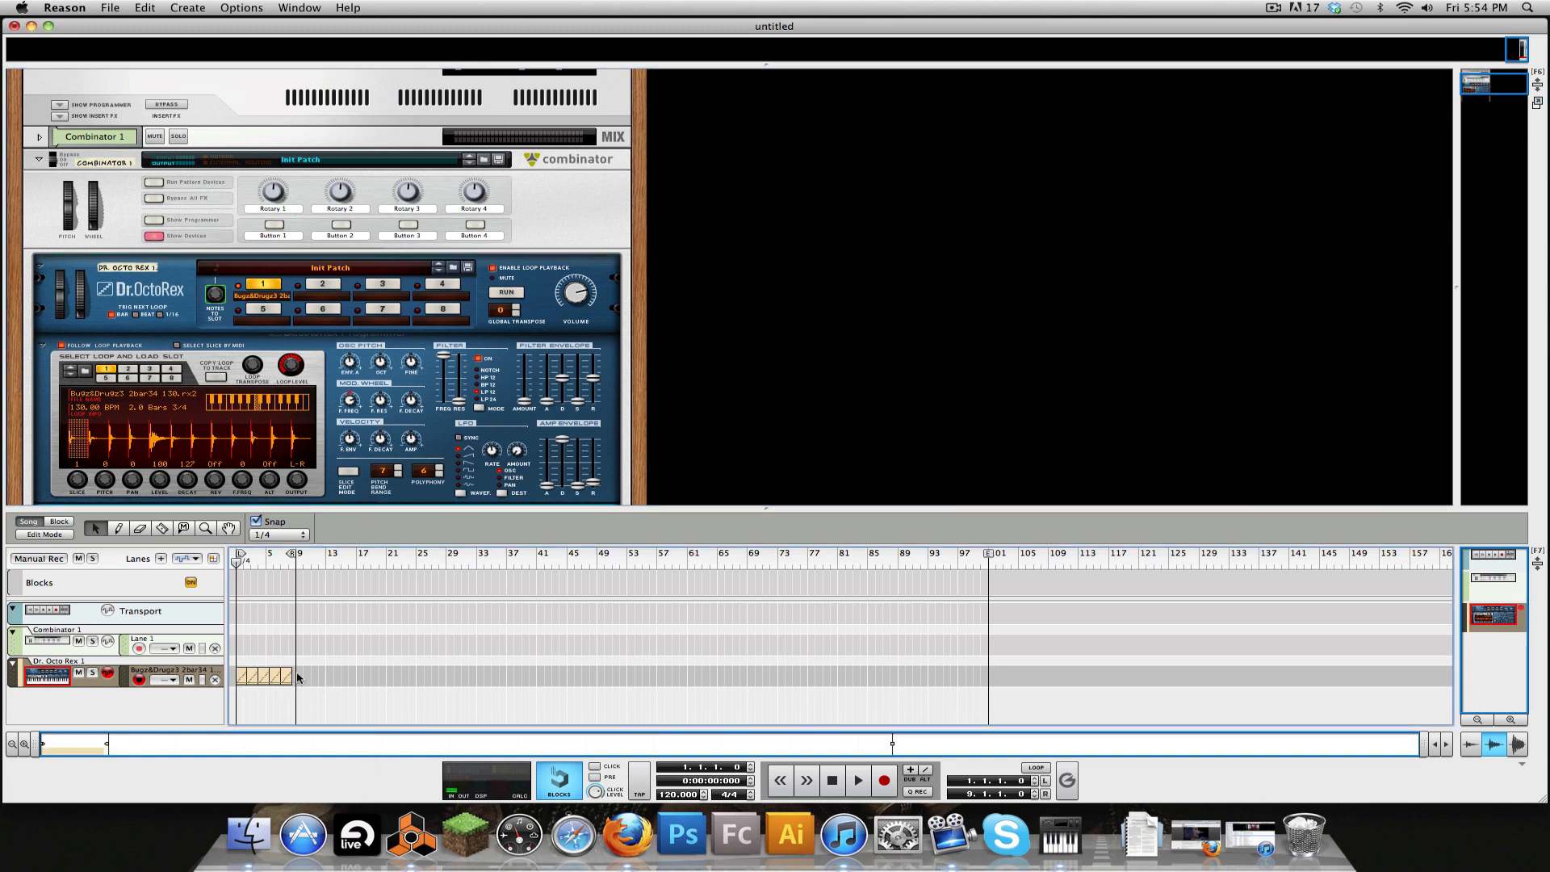
Step: Split the last loop clip at bar 8 with the Razor tool, using a snap value of Bar
{"action": "key", "text": "r"}
{"action": "left_click", "coordinate": [287, 534]}
{"action": "left_click", "coordinate": [288, 526]}
{"action": "left_click", "coordinate": [287, 536]}
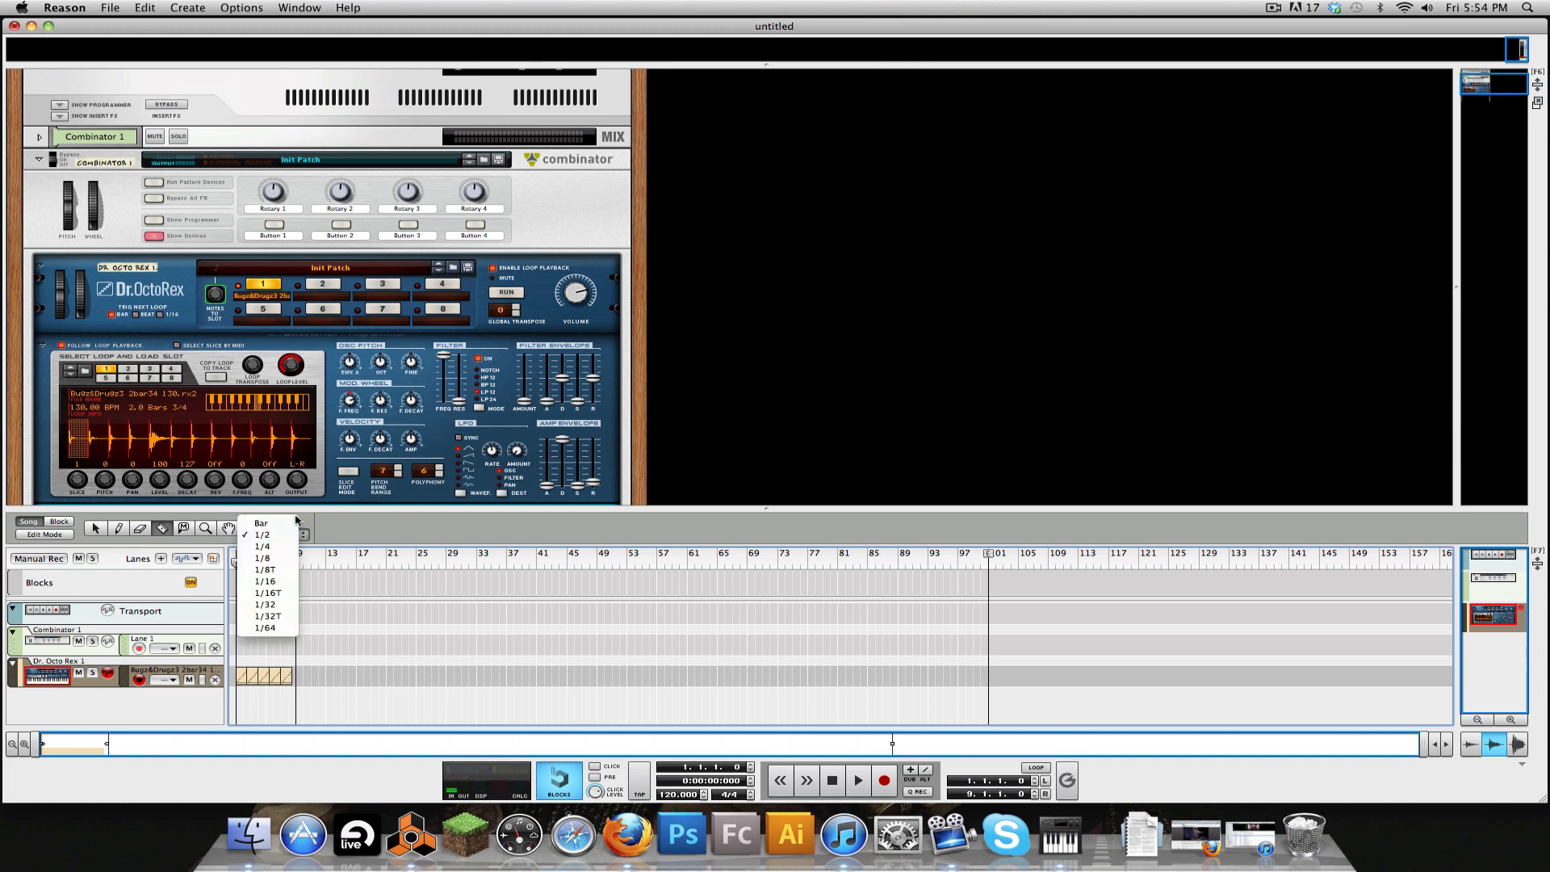
{"action": "left_click", "coordinate": [290, 523]}
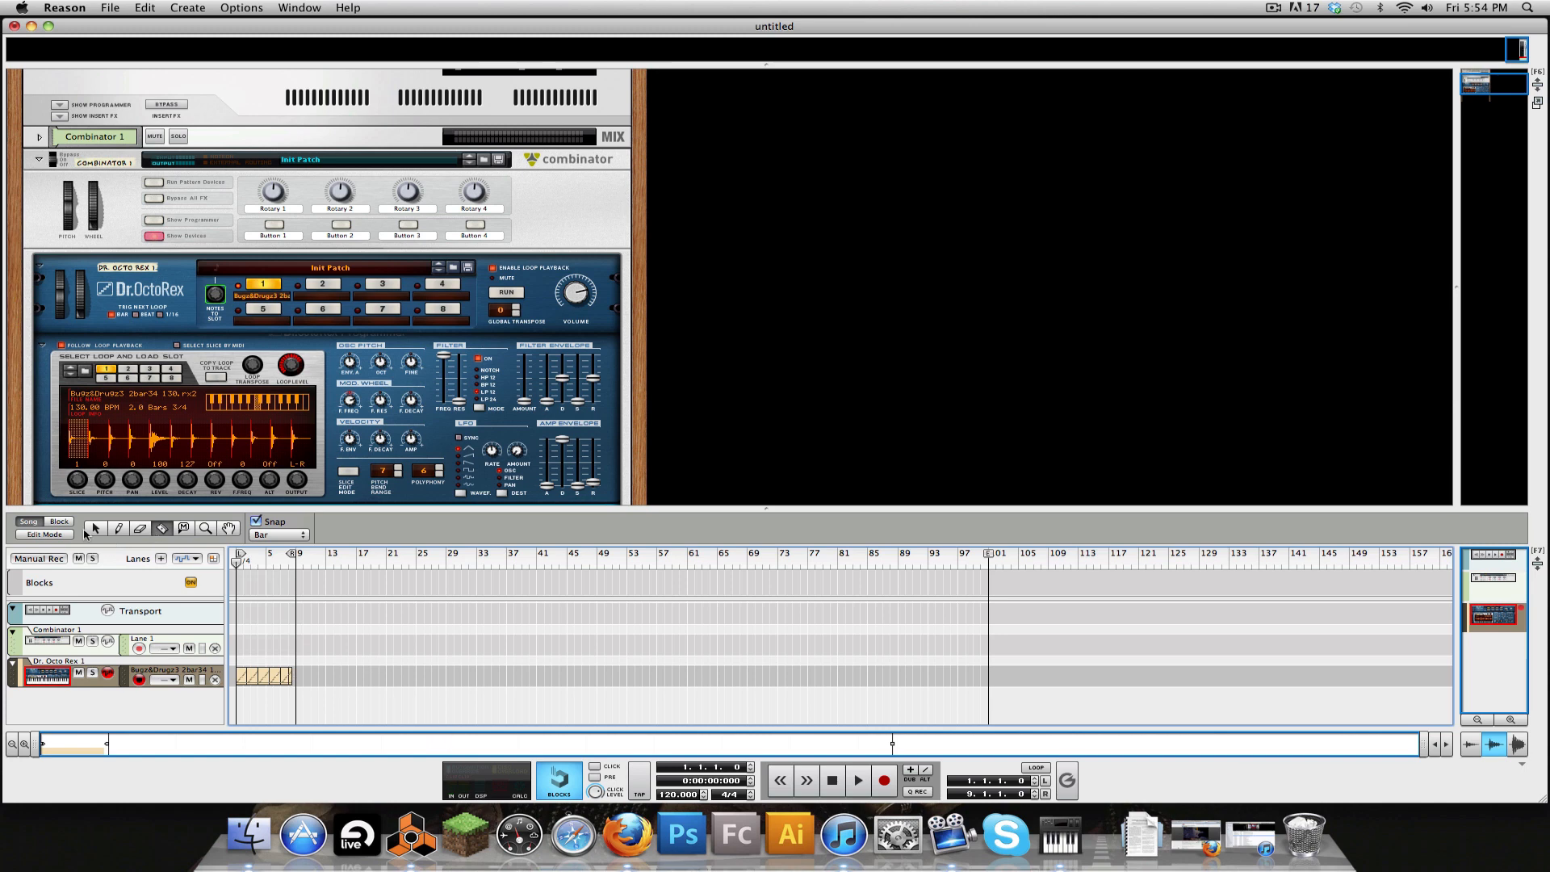
{"action": "left_click", "coordinate": [96, 528]}
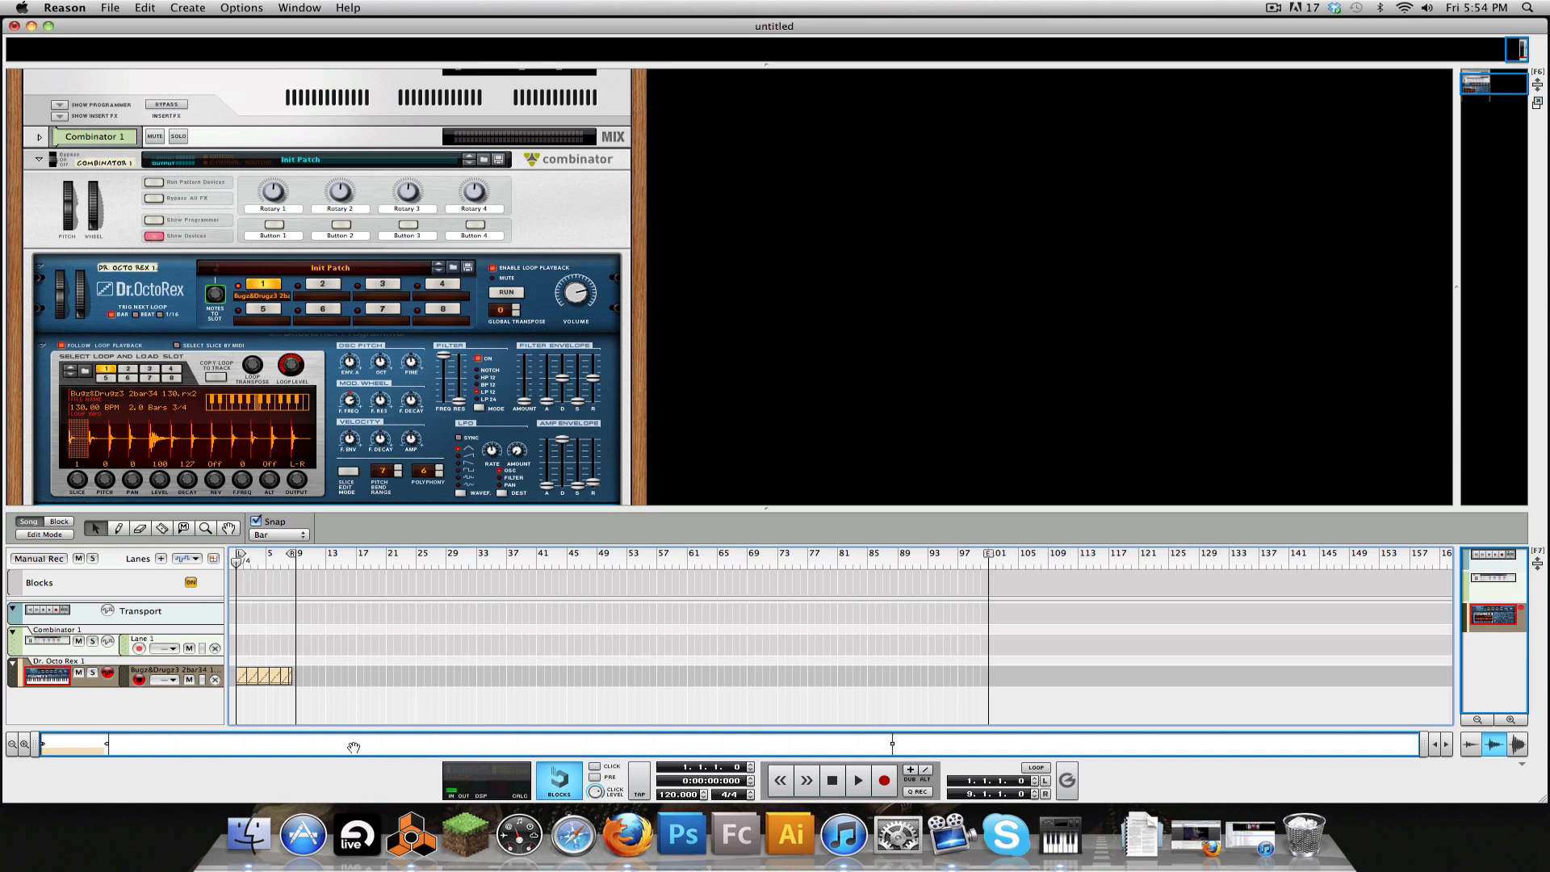
Step: Duplicate the half-bar clip at bar 8 and place the copy at position 8.3.1.0, using a 1/4 snap
{"action": "left_click", "coordinate": [291, 680]}
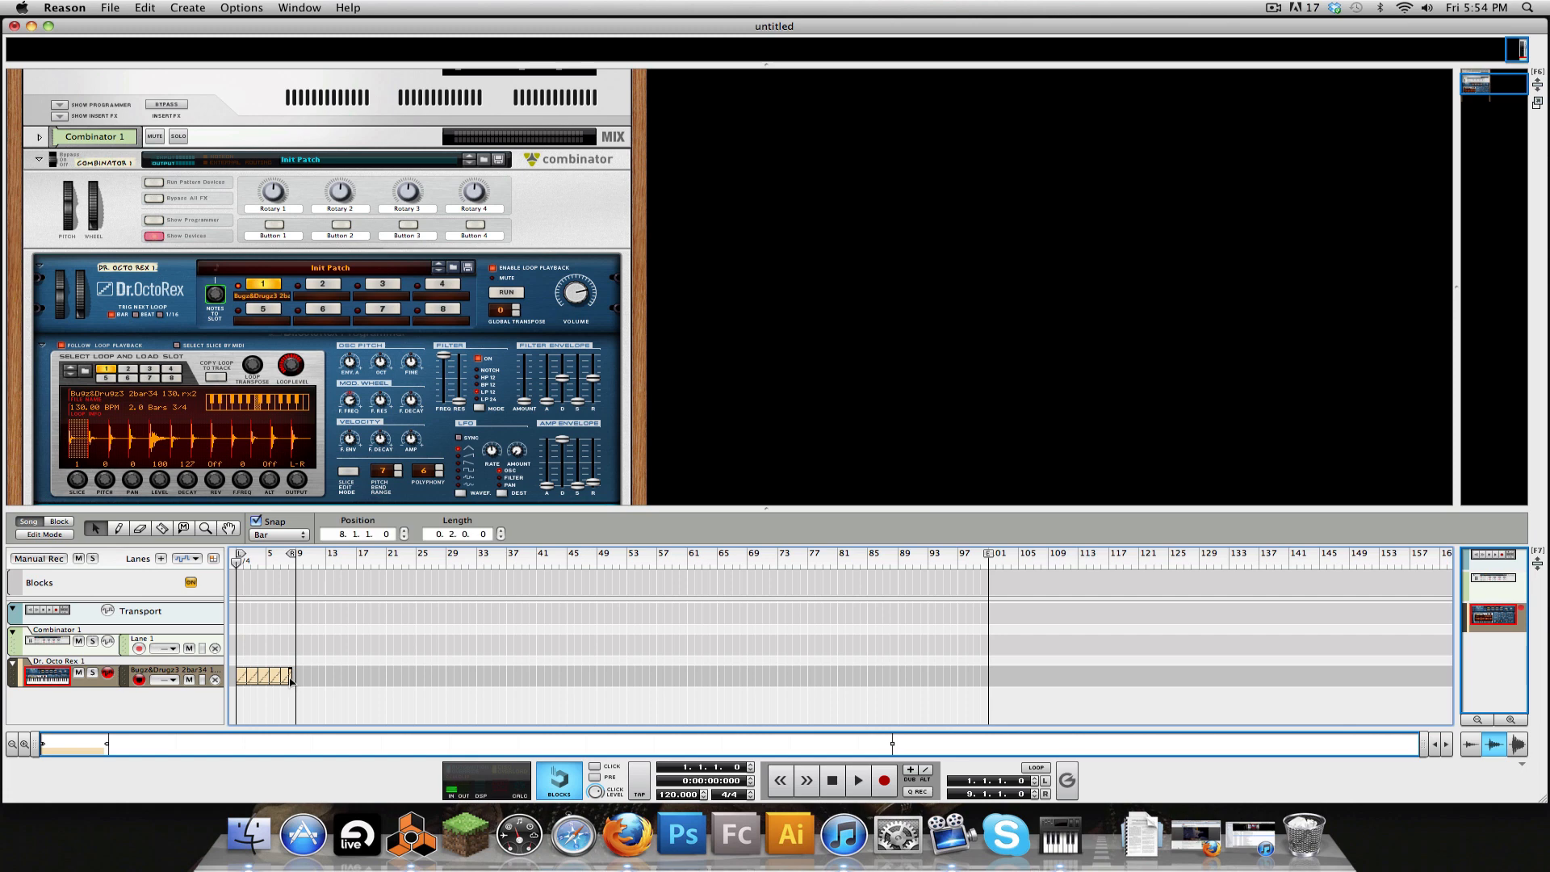
{"action": "left_click_drag", "start_coordinate": [291, 680], "coordinate": [297, 680]}
{"action": "left_click", "coordinate": [260, 533]}
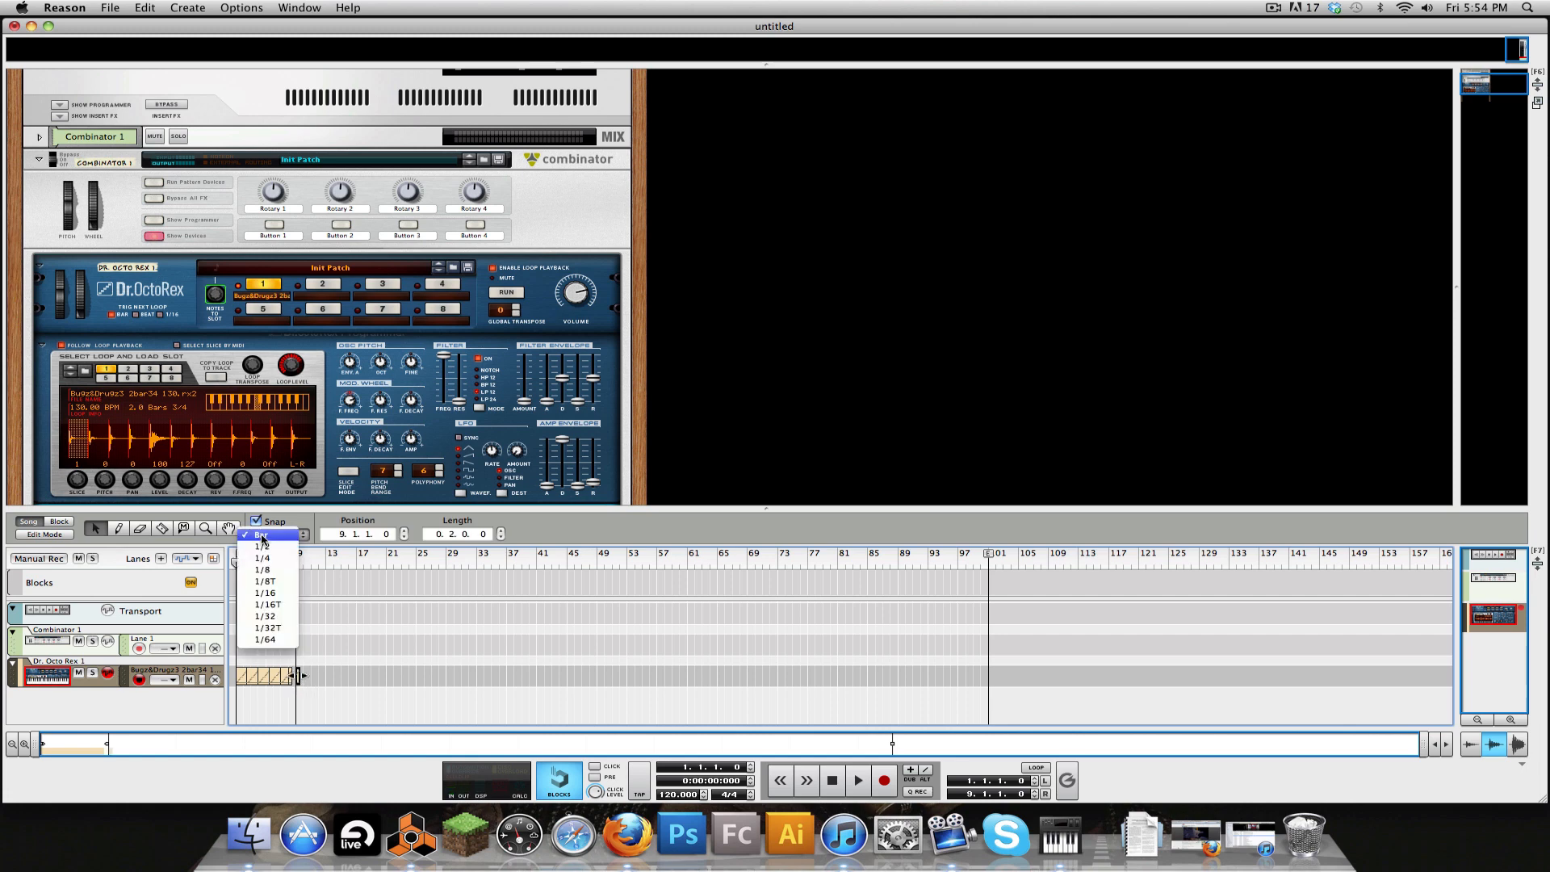
{"action": "left_click", "coordinate": [271, 560]}
{"action": "left_click_drag", "start_coordinate": [299, 676], "coordinate": [293, 678]}
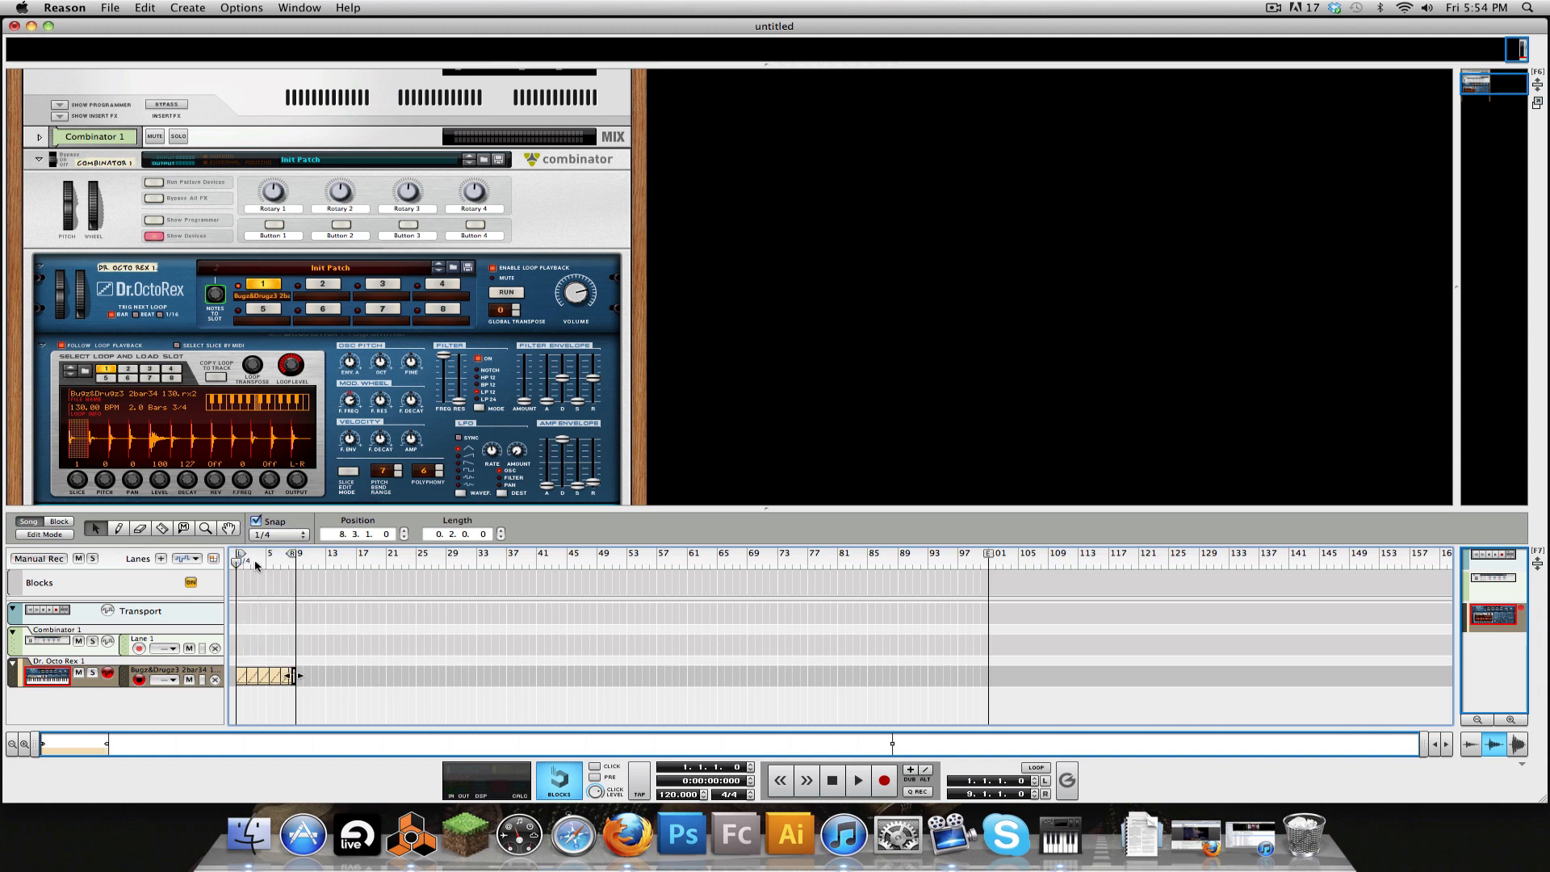
Step: Play the song looped at a tempo of 125 and turn off Enable Loop Playback on the Dr. Octo Rex
{"action": "left_click", "coordinate": [1036, 768]}
{"action": "left_click", "coordinate": [705, 792]}
{"action": "key", "text": "space"}
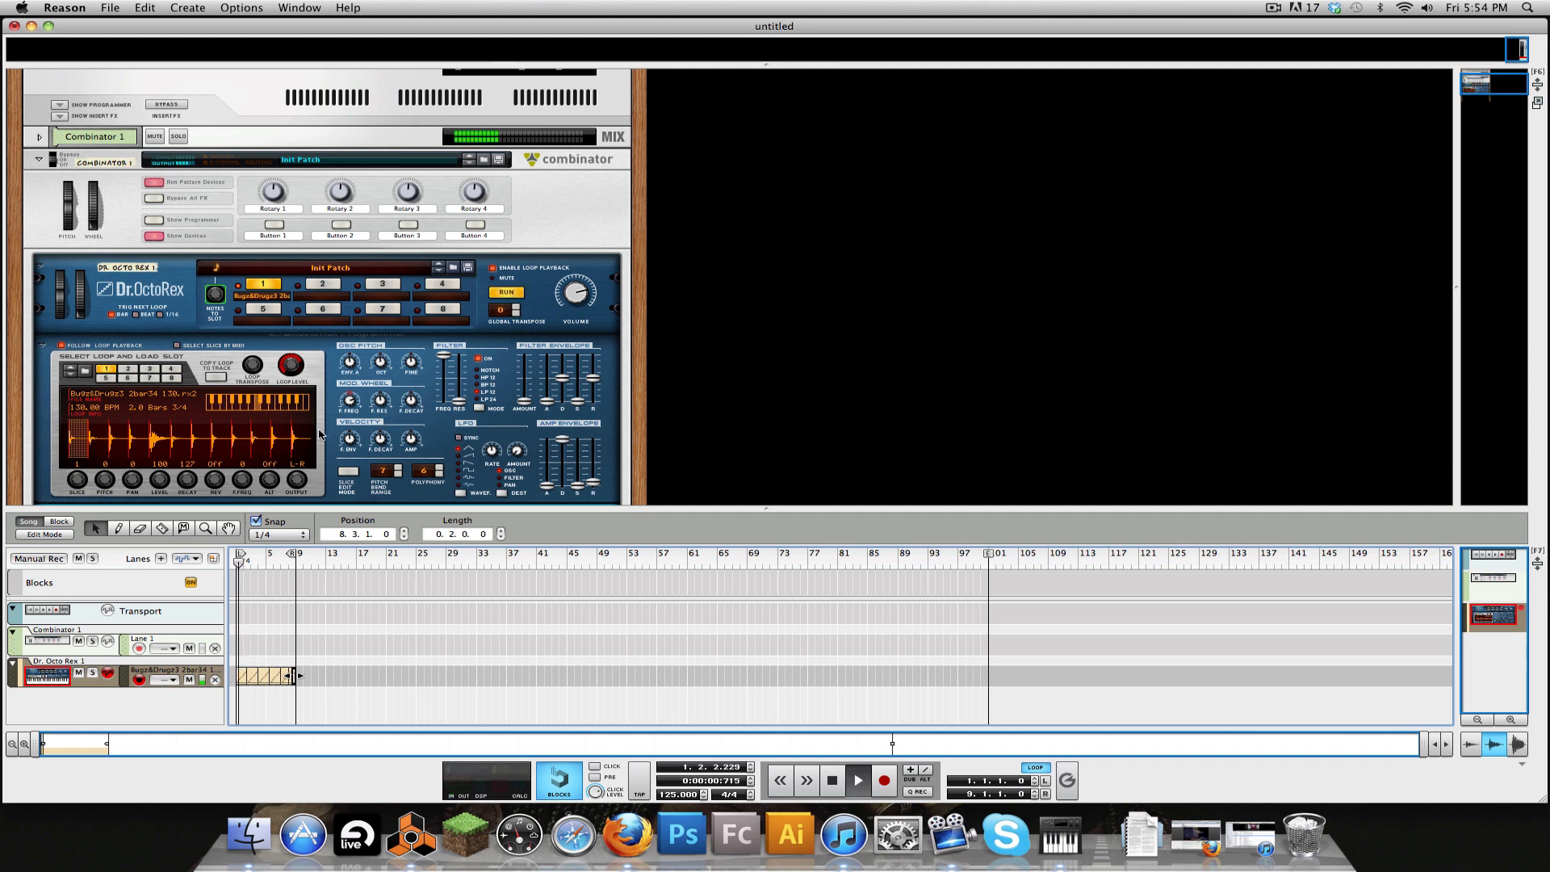
{"action": "left_click", "coordinate": [493, 269]}
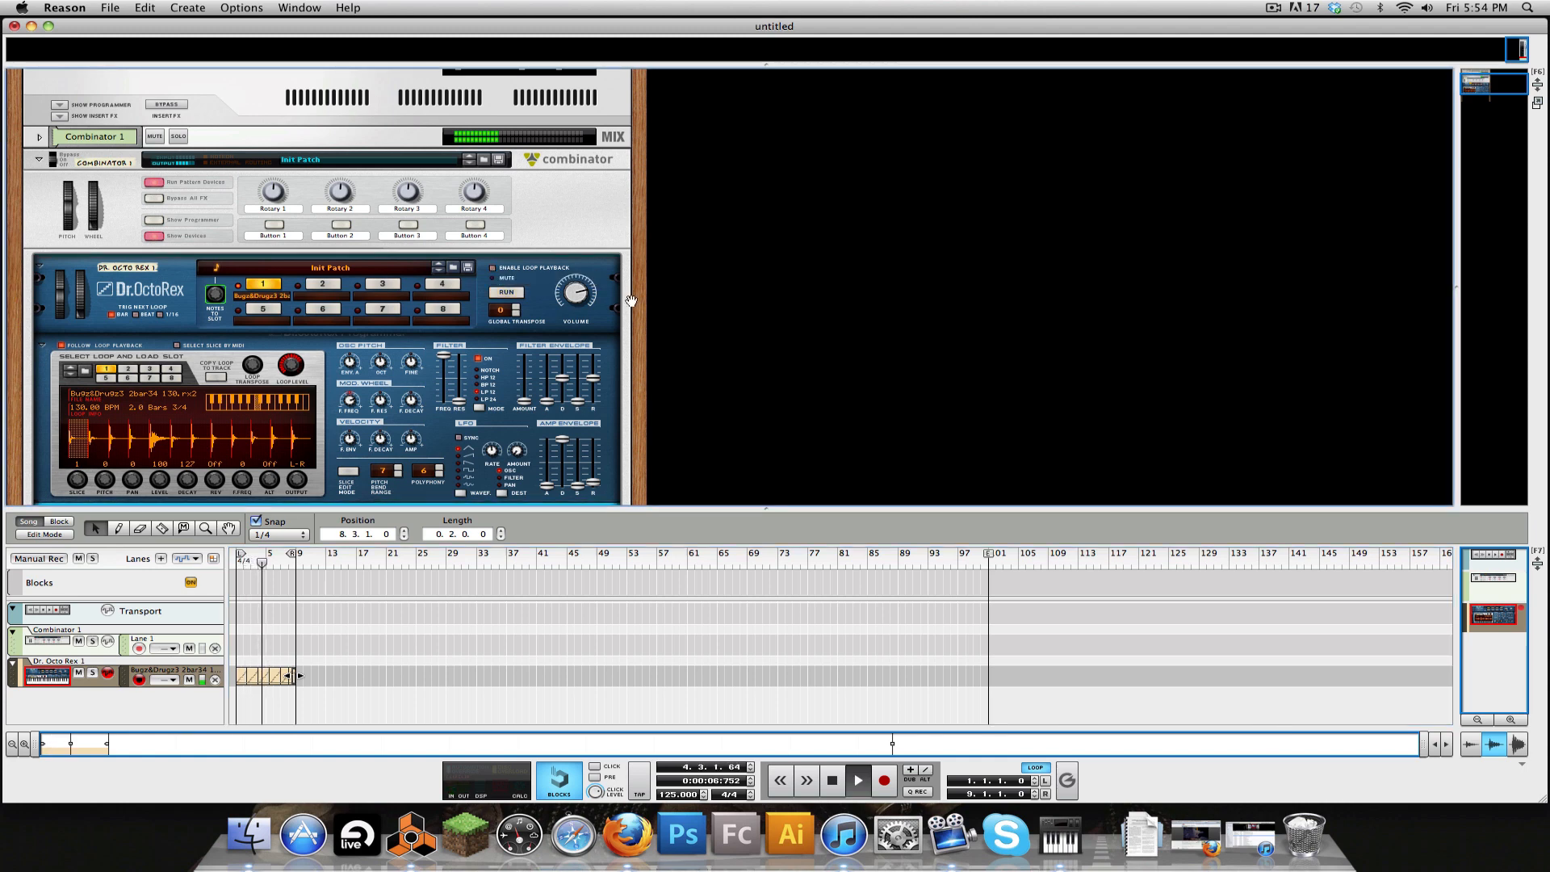
Step: Raise the mixer's master level to about -18.71 dB during playback, and stop the song
{"action": "key", "text": "F5"}
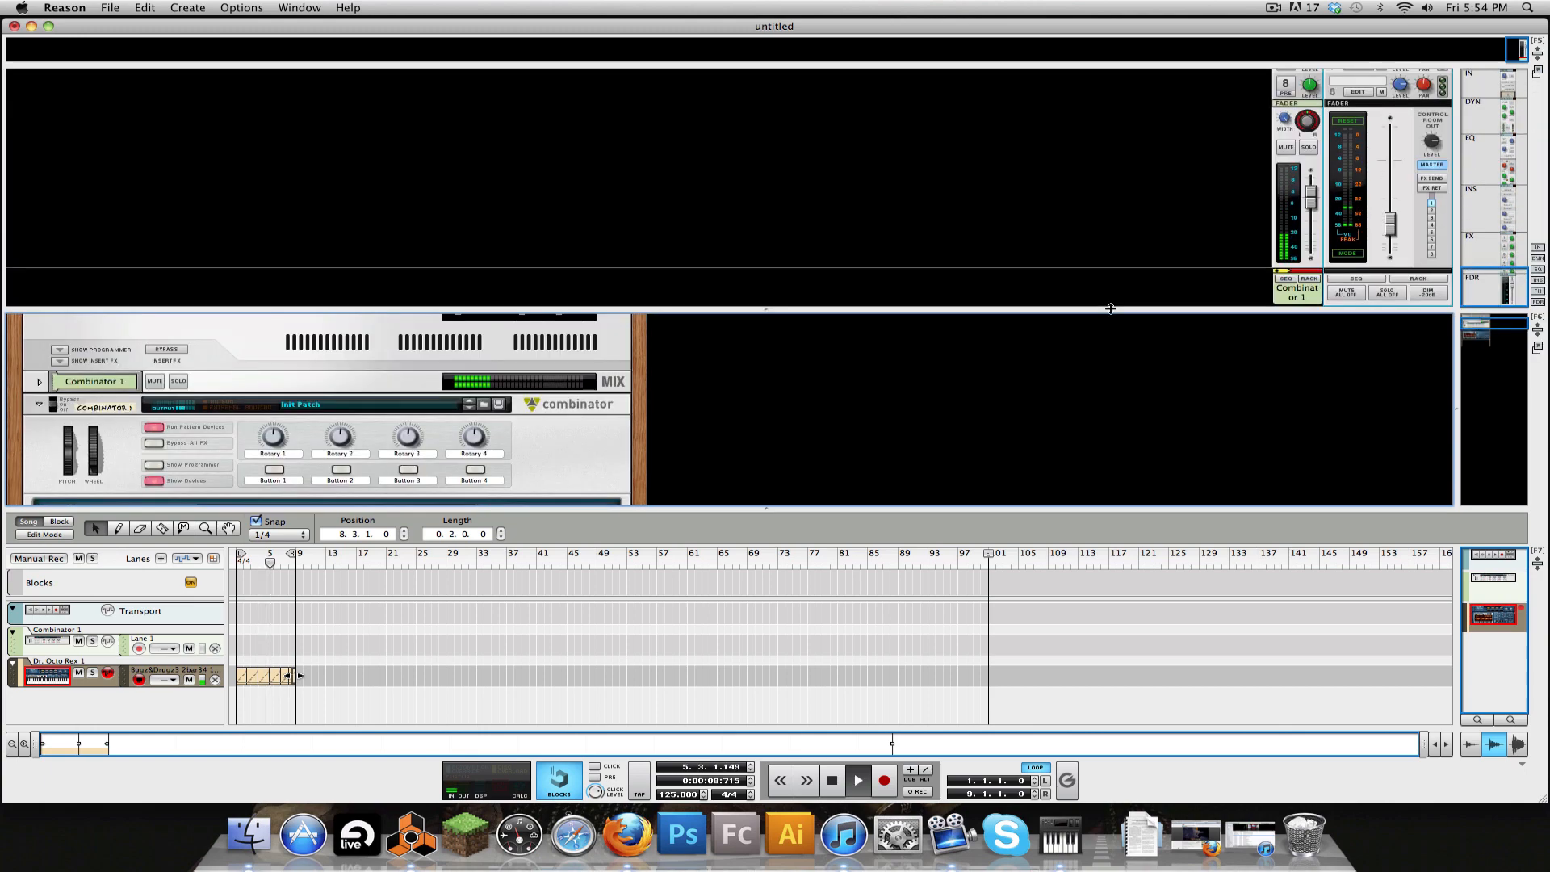
{"action": "left_click", "coordinate": [1395, 232]}
{"action": "left_click_drag", "start_coordinate": [1394, 232], "coordinate": [1397, 216]}
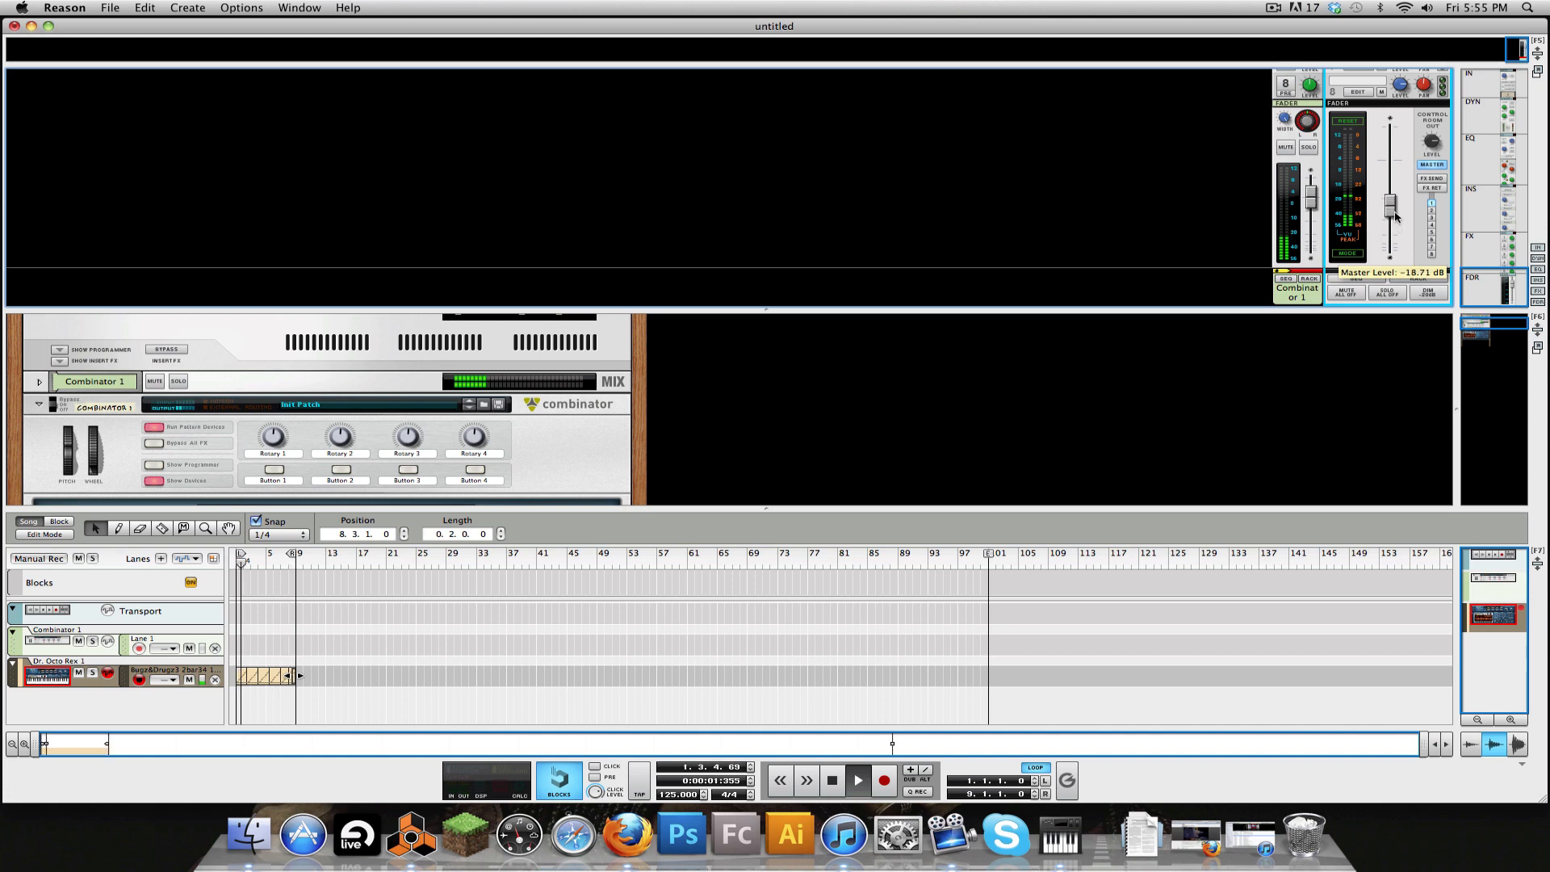
{"action": "left_click", "coordinate": [767, 310]}
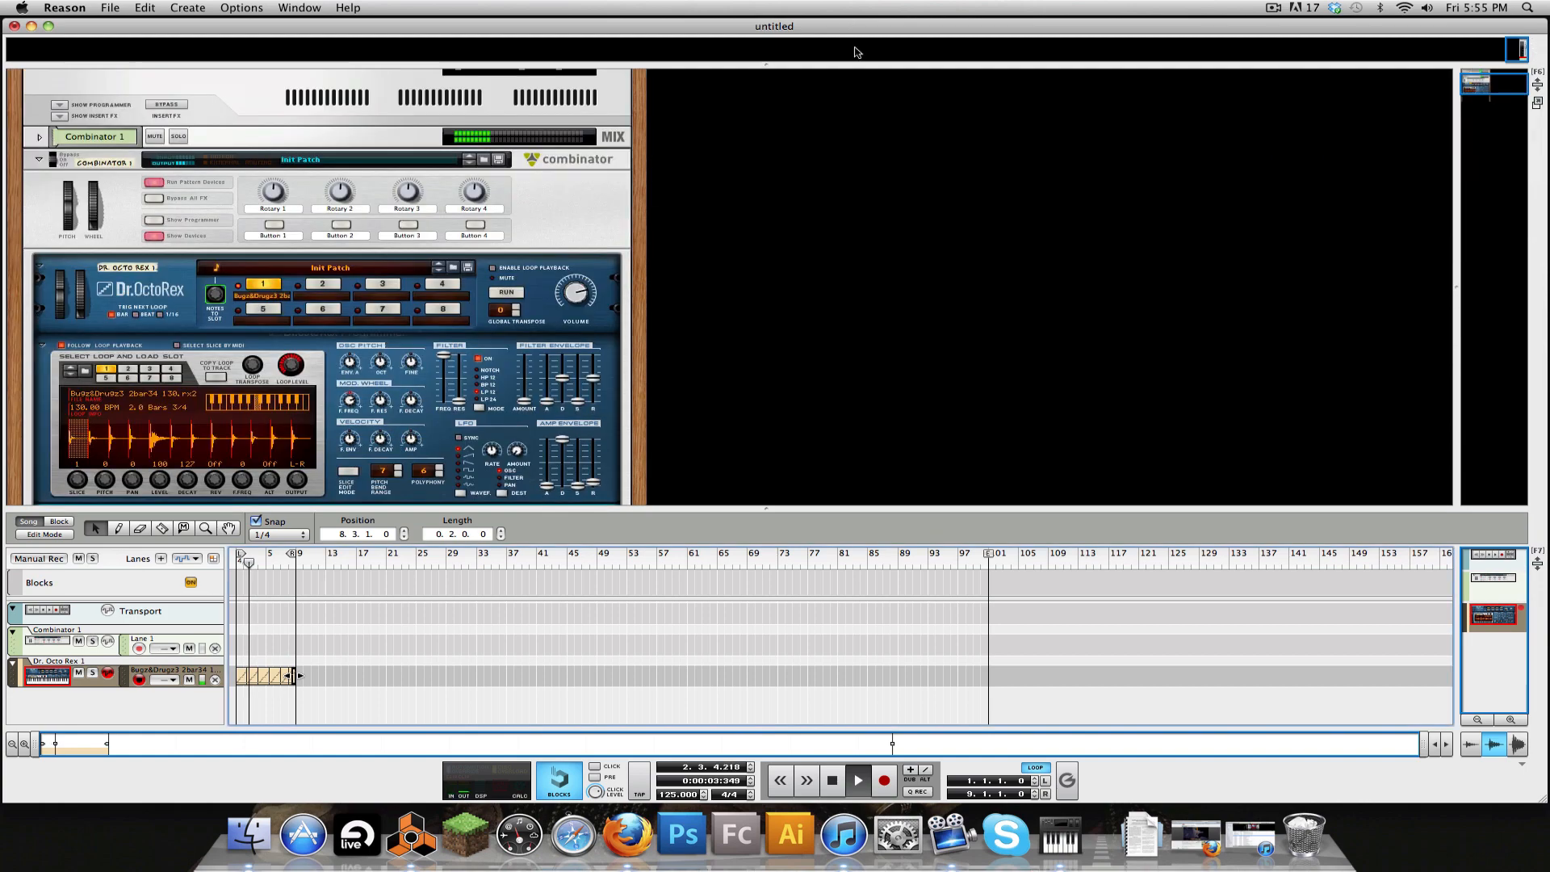
{"action": "key", "text": "space"}
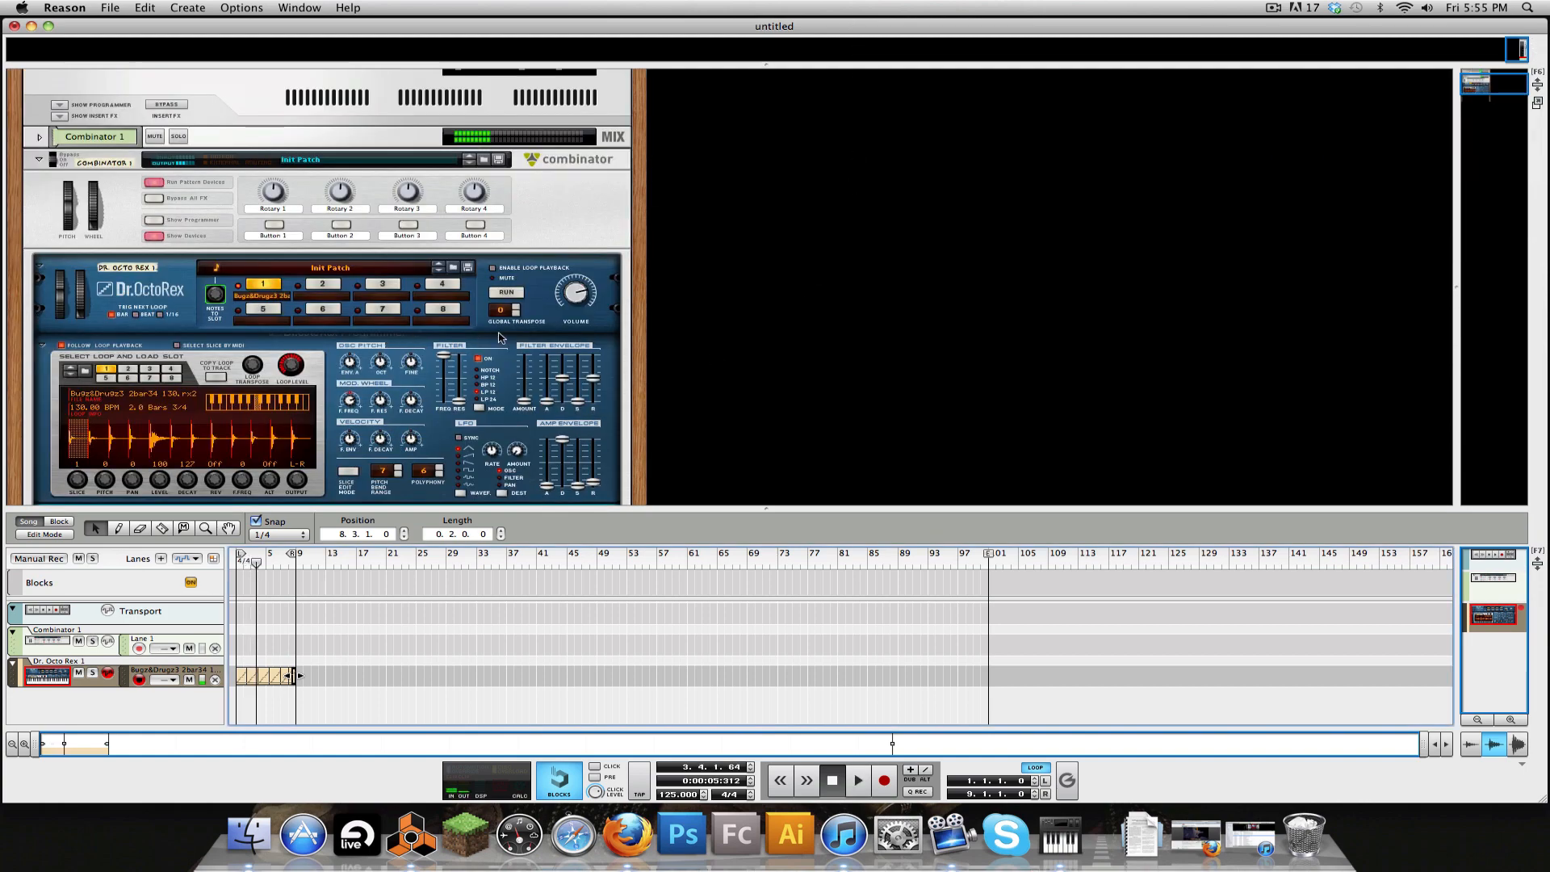
Step: Add a Softube Saturation Knob below the Dr. Octo Rex inside the Combinator
{"action": "scroll", "coordinate": [508, 331], "scroll_direction": "down", "scroll_amount": 3}
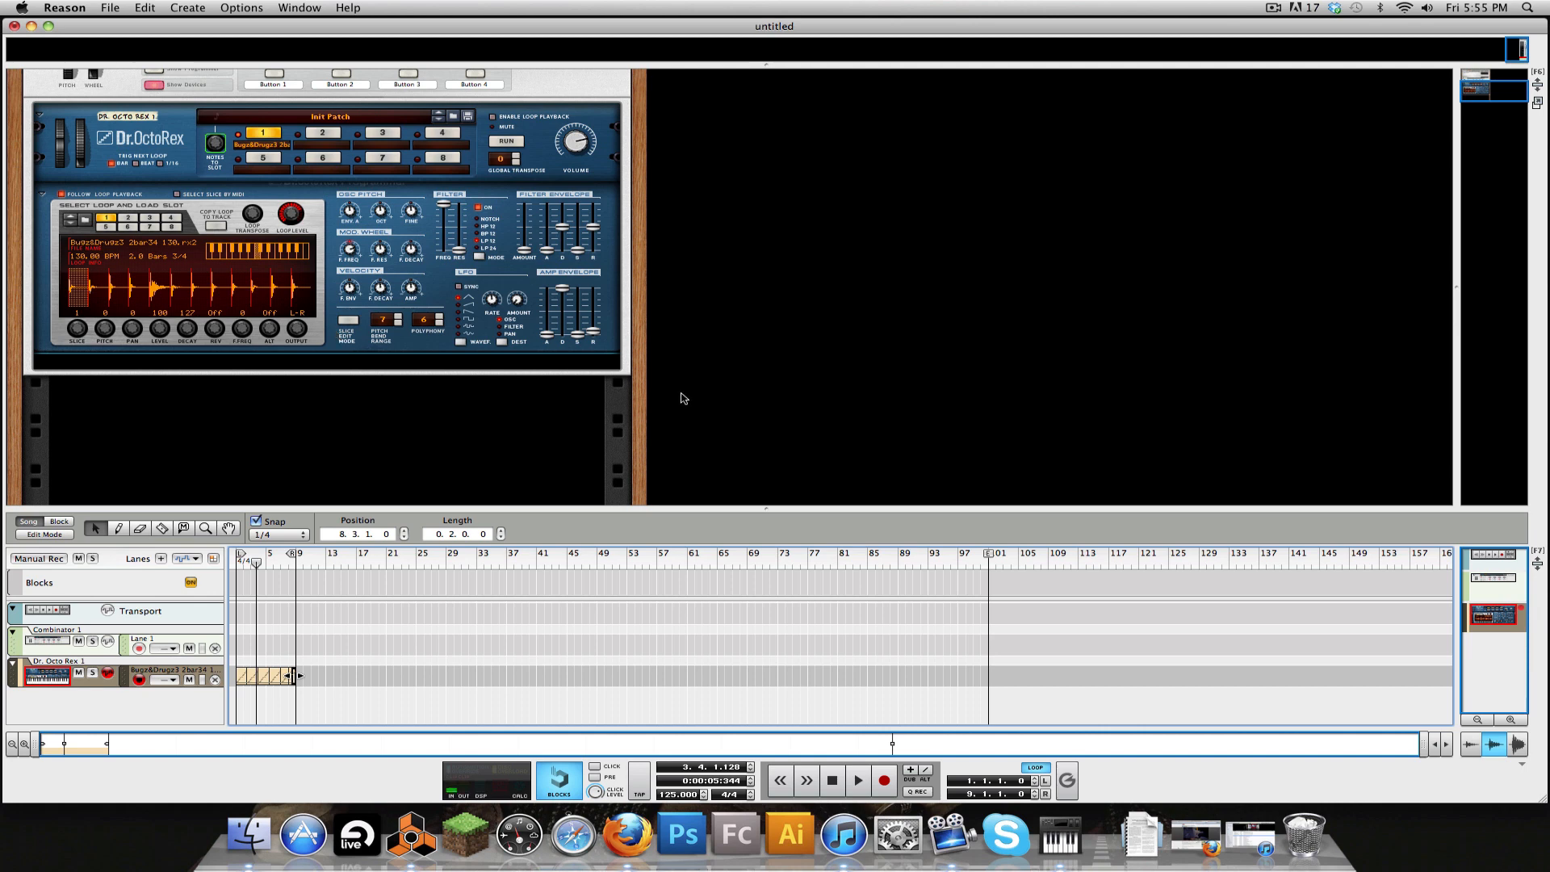
{"action": "right_click", "coordinate": [329, 336]}
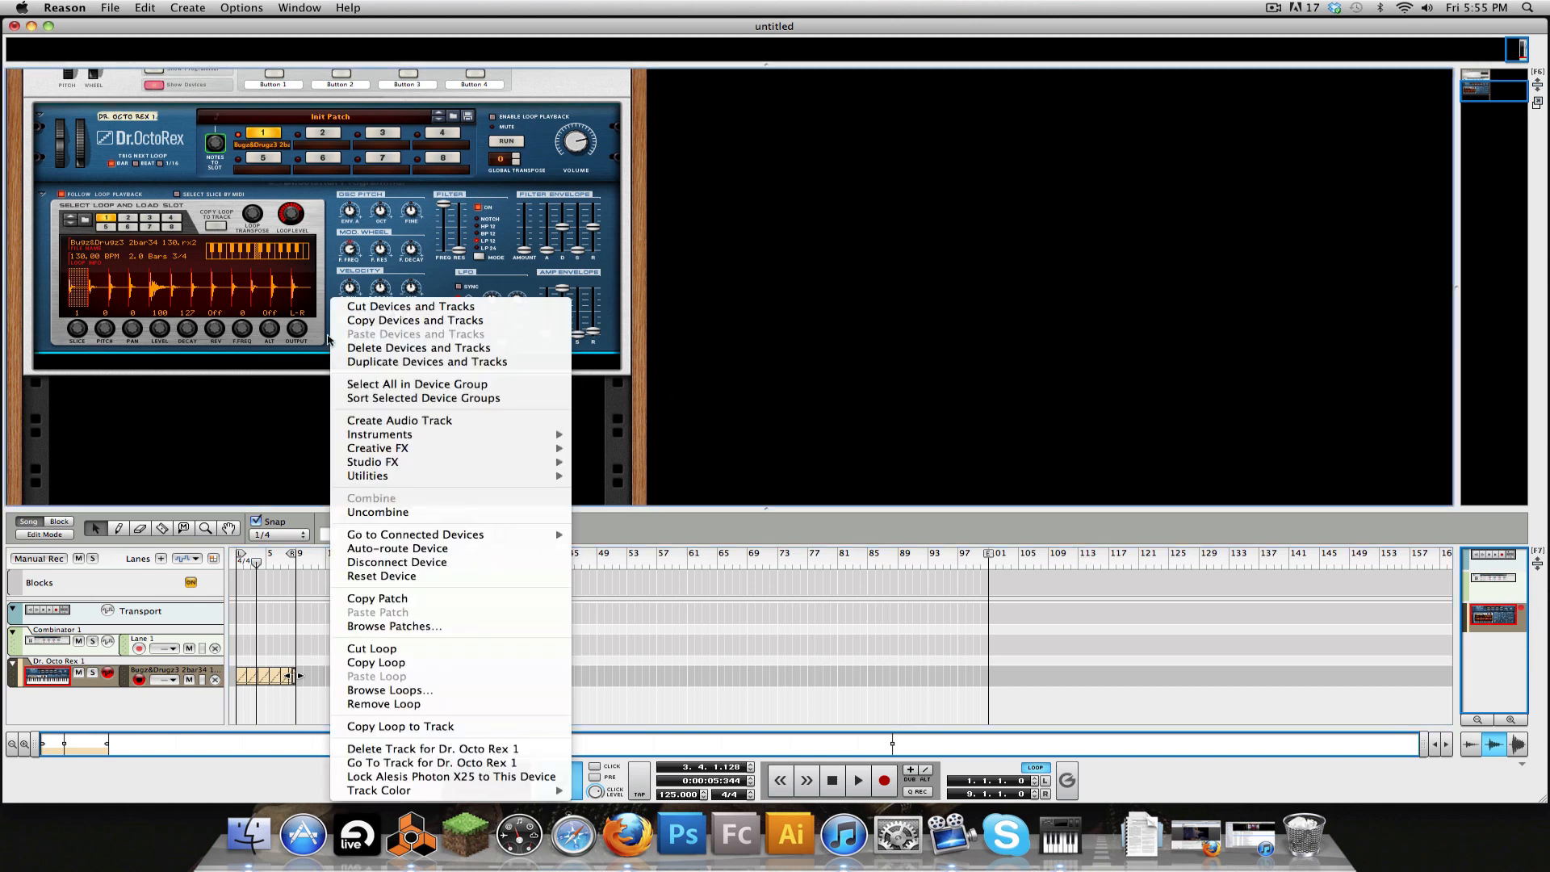
{"action": "mouse_move", "coordinate": [534, 451]}
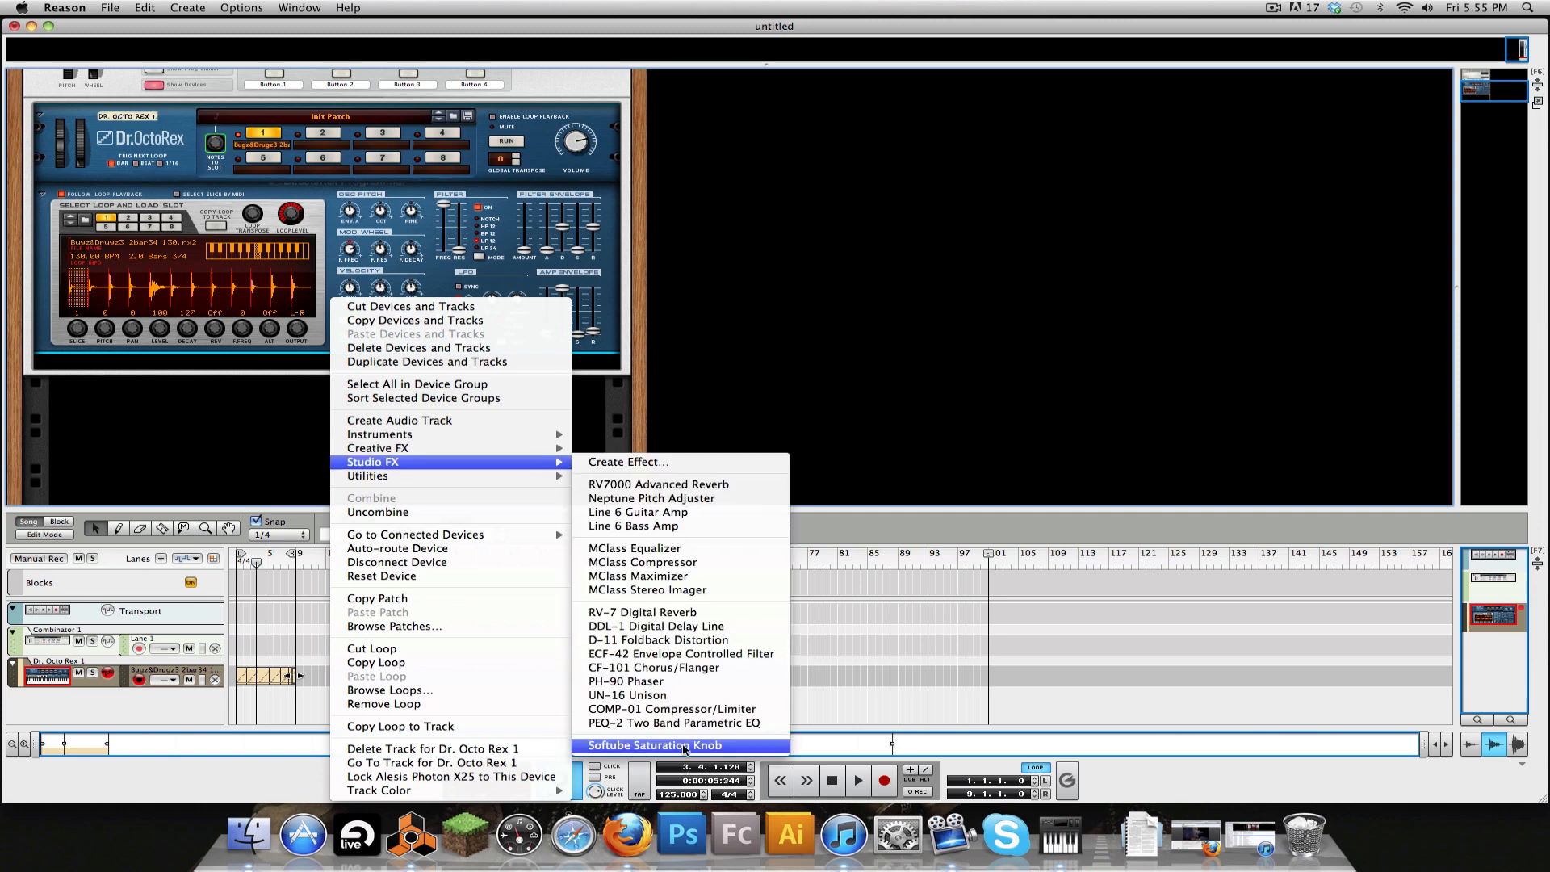
{"action": "left_click", "coordinate": [685, 747]}
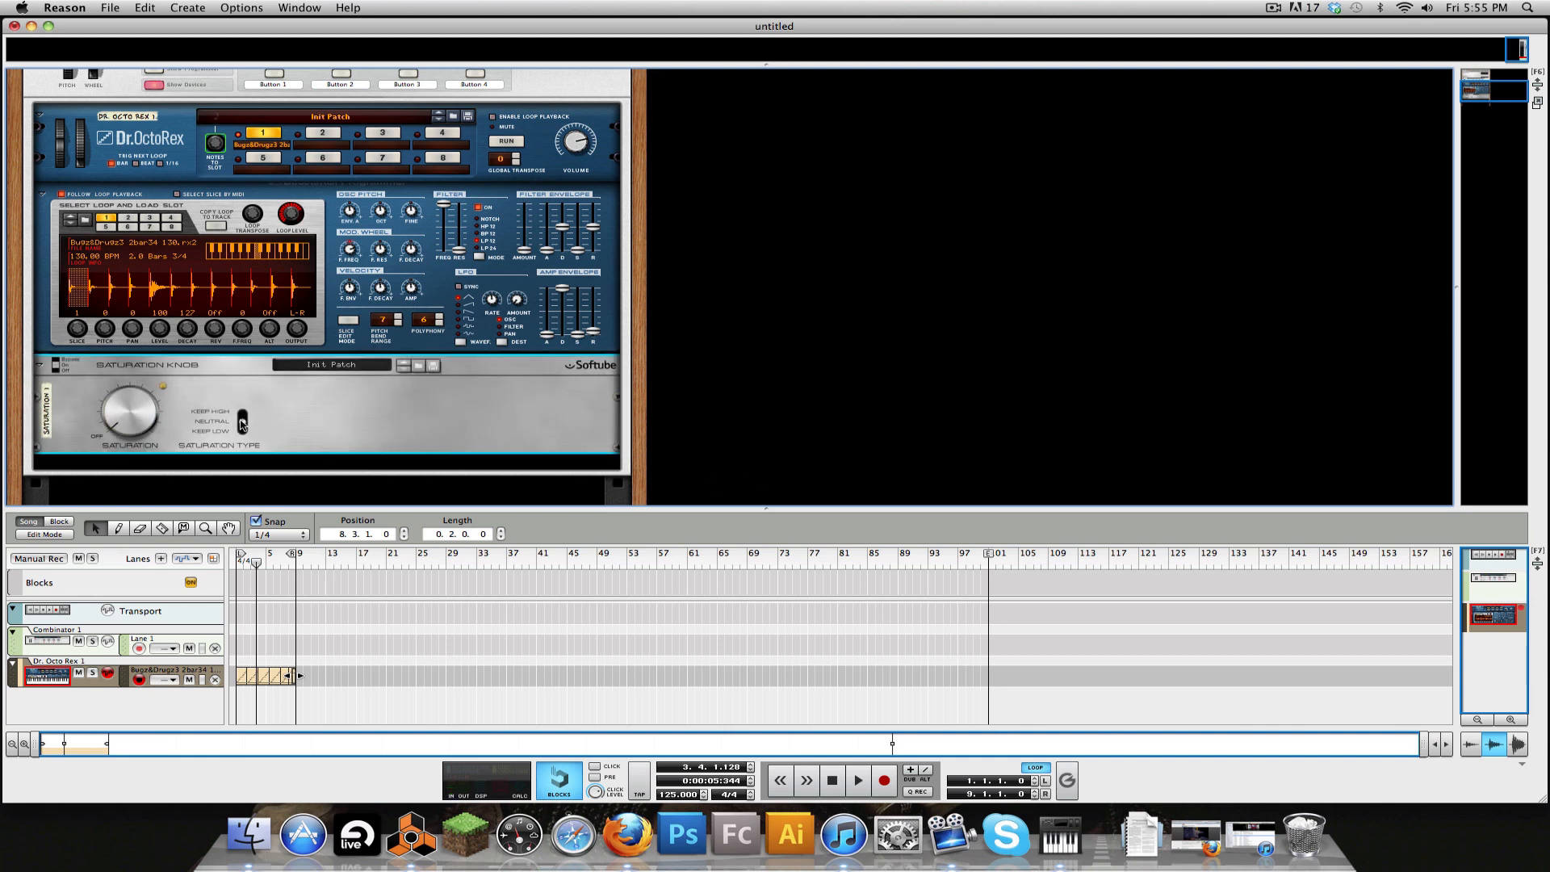
Step: Turn the Saturation Knob up to about halfway and play the loop to hear the effect
{"action": "left_click_drag", "start_coordinate": [136, 419], "coordinate": [134, 398]}
{"action": "key", "text": "space"}
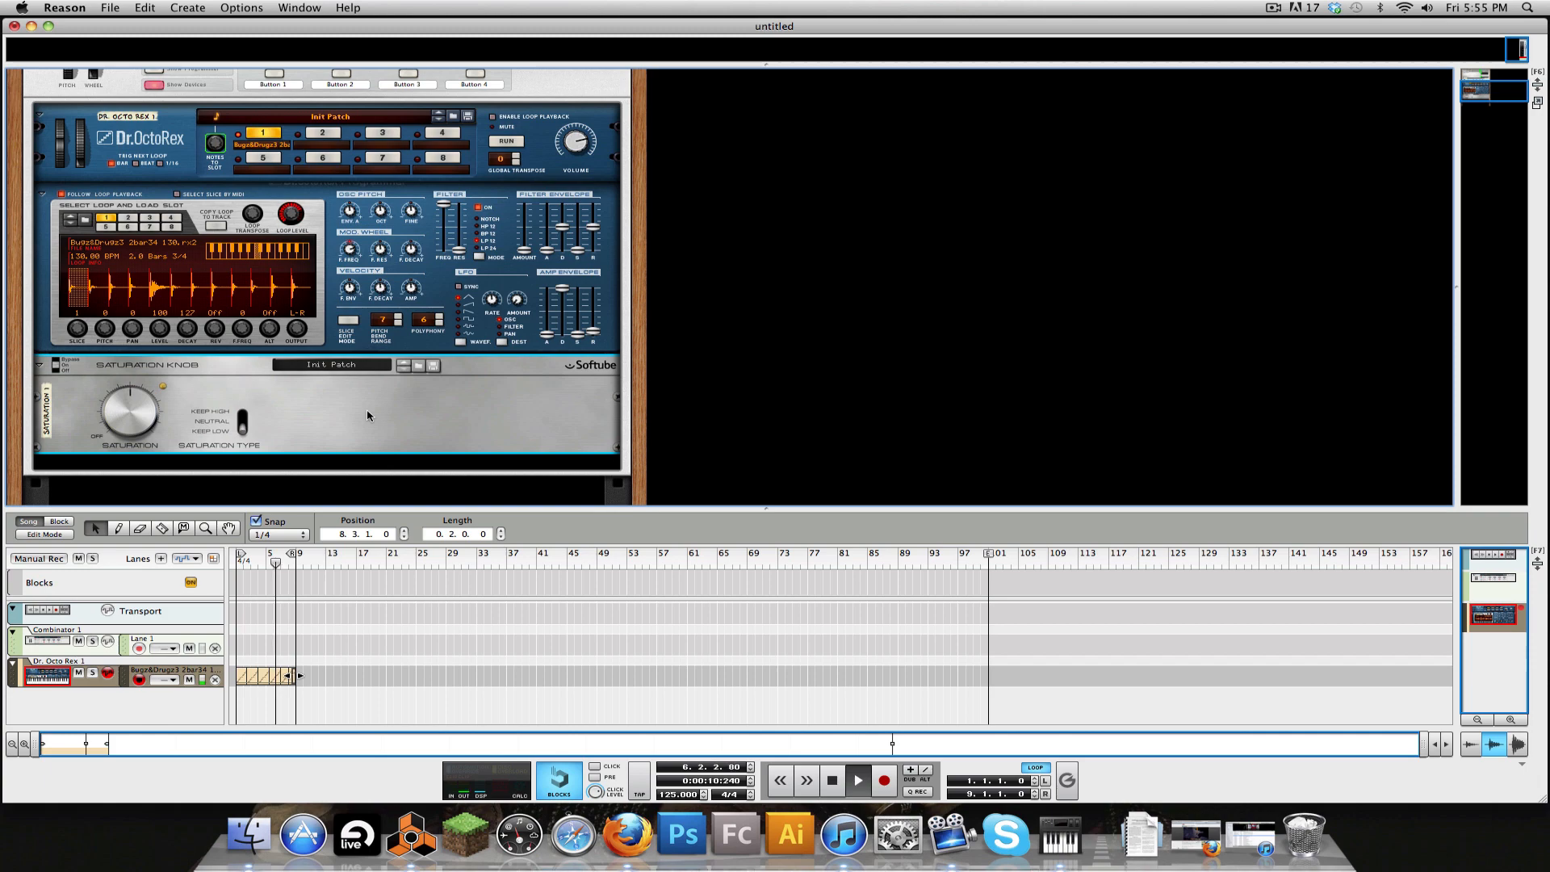
{"action": "key", "text": "space"}
Step: Delete only the Combinator 1 sequencer track, keeping its device, and enlarge the rack area slightly
{"action": "scroll", "coordinate": [379, 409], "scroll_direction": "down", "scroll_amount": 4}
{"action": "scroll", "coordinate": [379, 409], "scroll_direction": "up", "scroll_amount": 2}
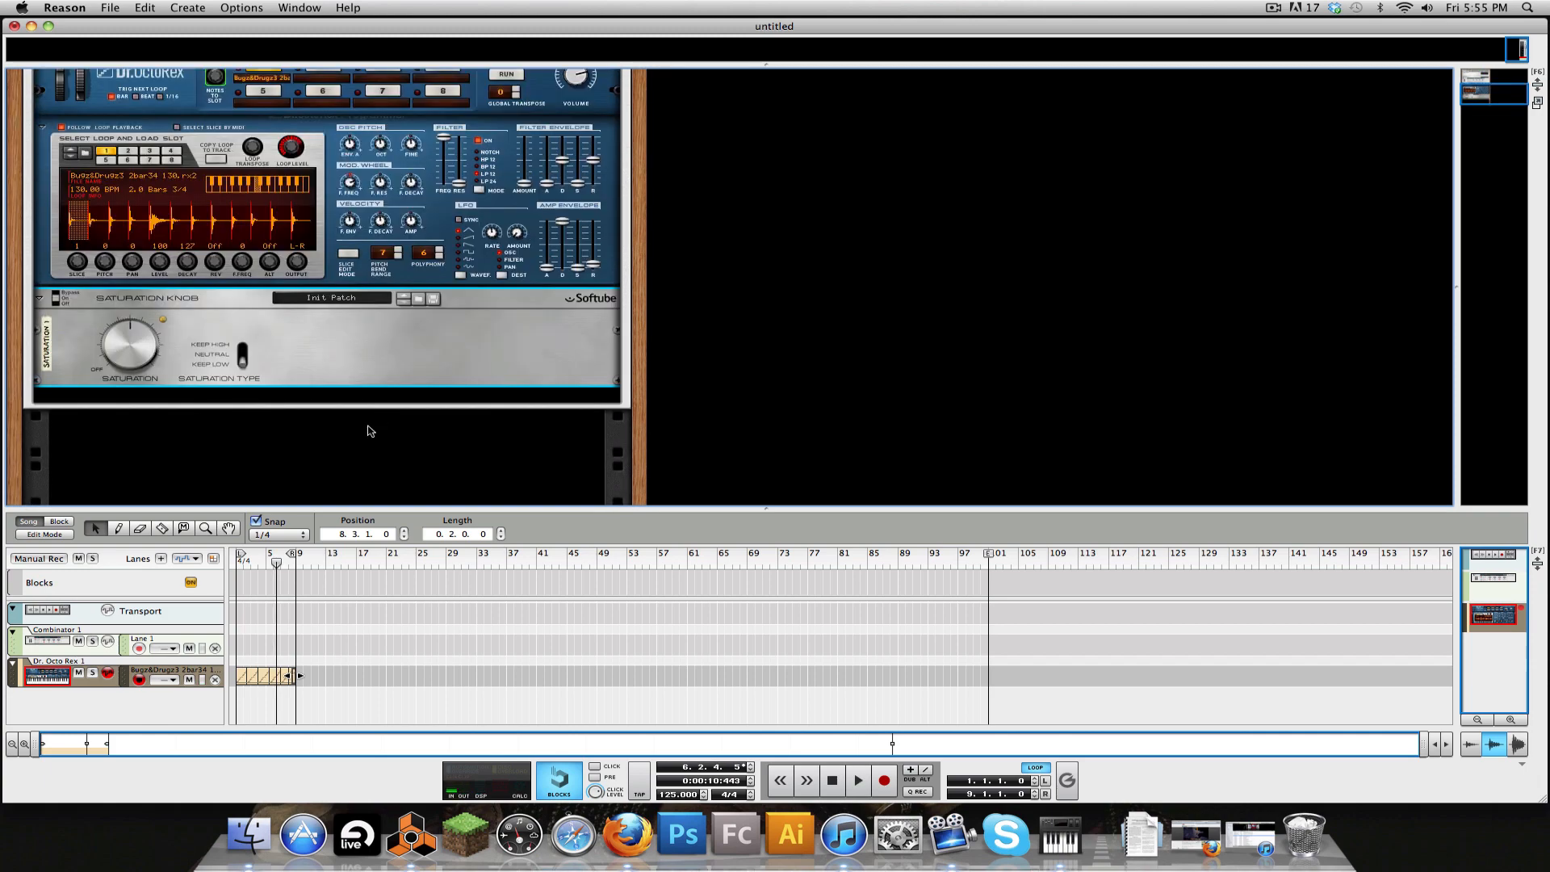
{"action": "left_click", "coordinate": [79, 640]}
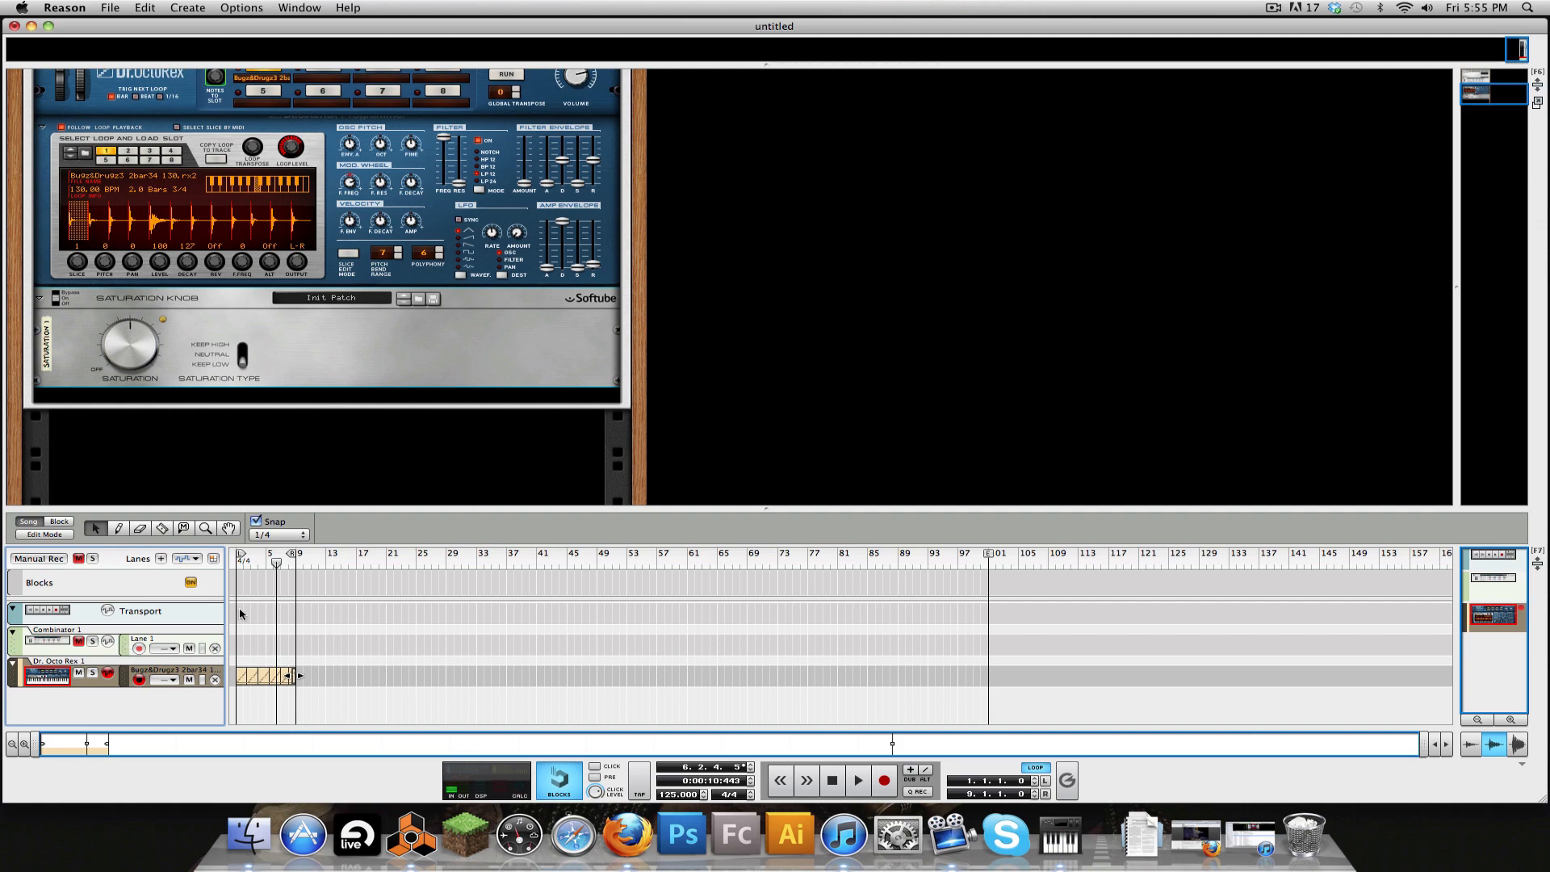
{"action": "right_click", "coordinate": [125, 645]}
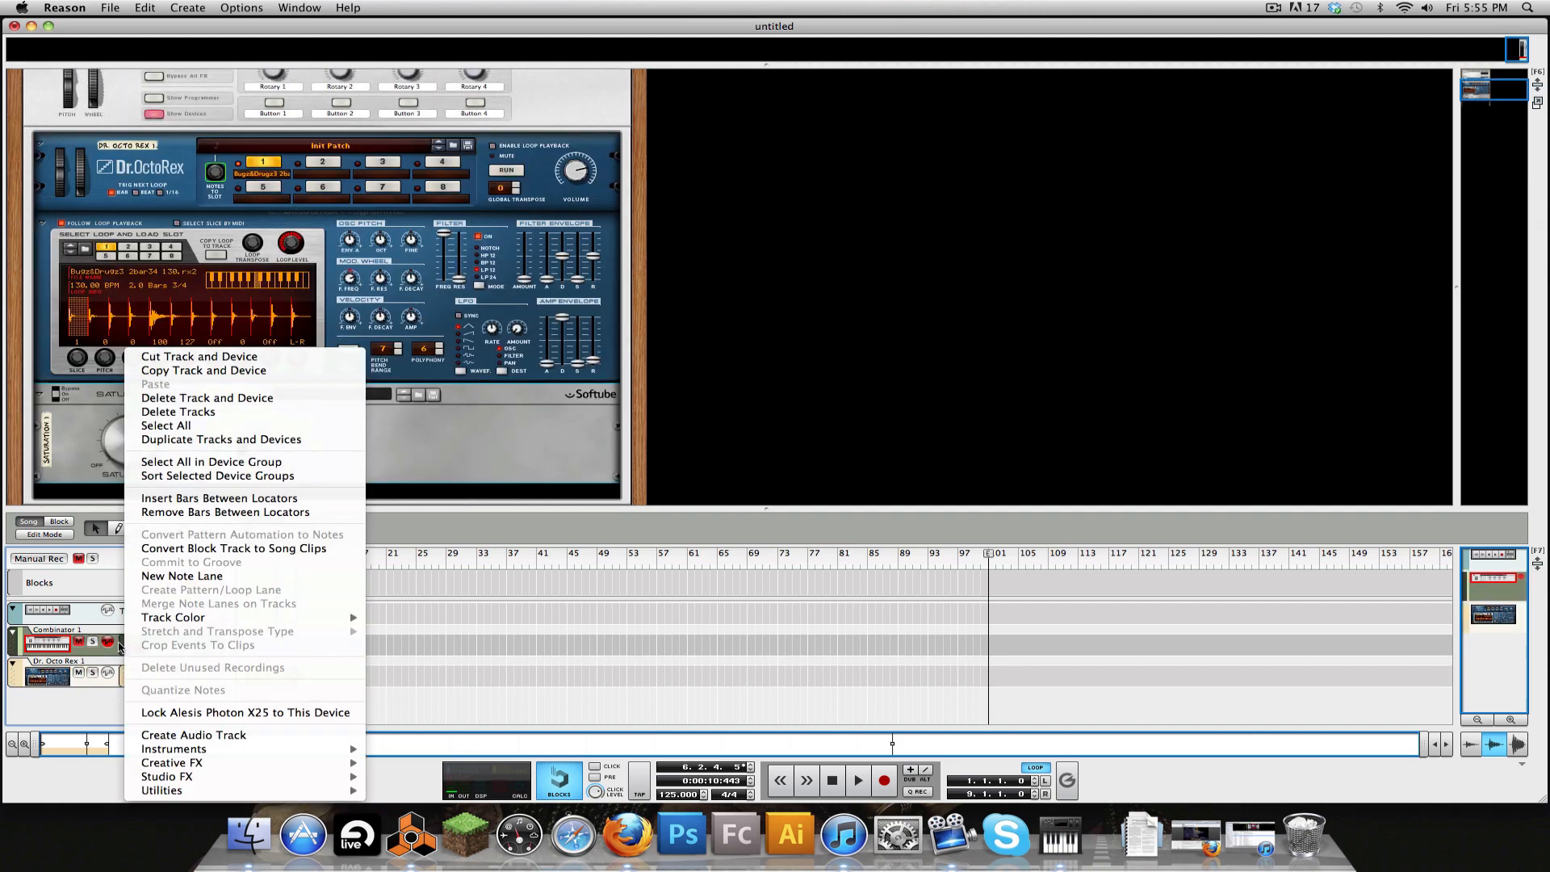
{"action": "left_click", "coordinate": [178, 412]}
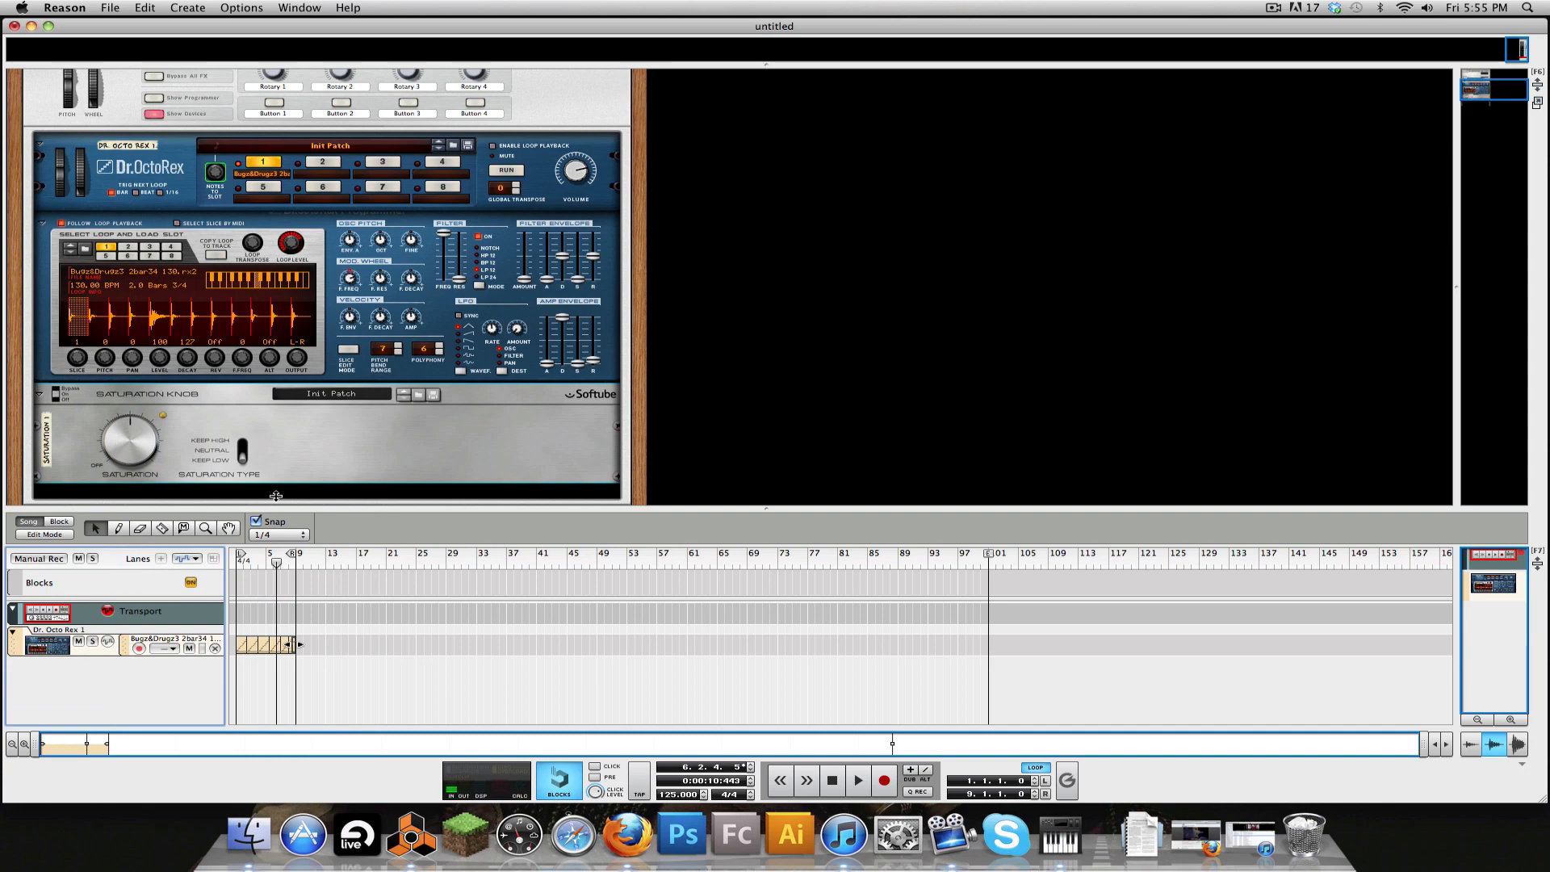
{"action": "mouse_move", "coordinate": [275, 507]}
{"action": "left_mouse_down"}
{"action": "mouse_move", "coordinate": [287, 420]}
{"action": "mouse_move", "coordinate": [278, 529]}
{"action": "left_mouse_up"}
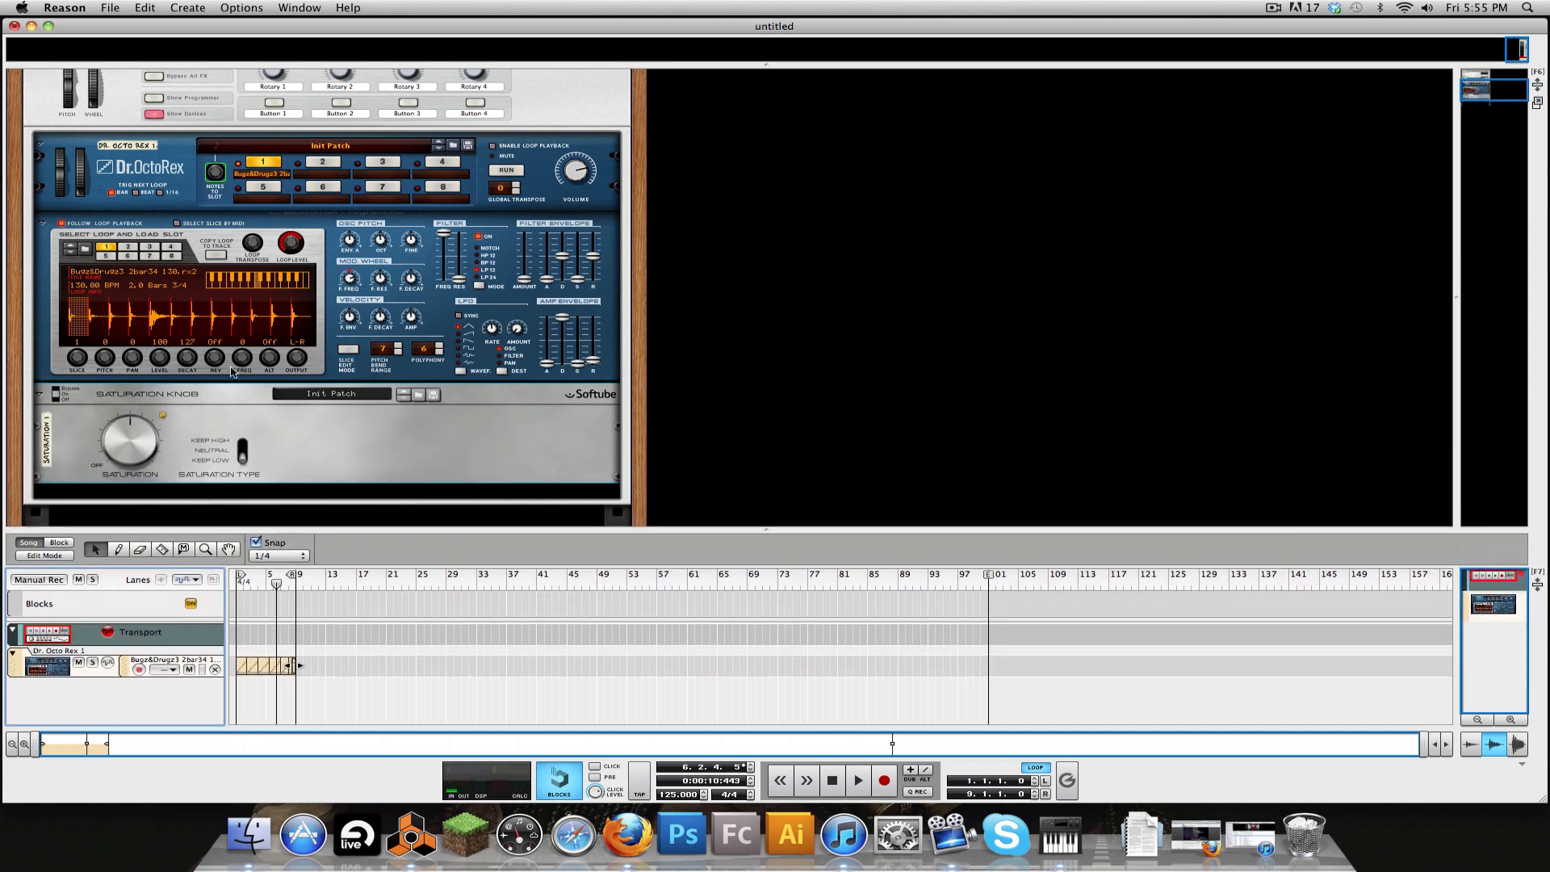
Step: Hide the Combinator's inner devices and rename the Combinator "BAck Drums"
{"action": "left_click", "coordinate": [153, 114]}
{"action": "double_click", "coordinate": [112, 280]}
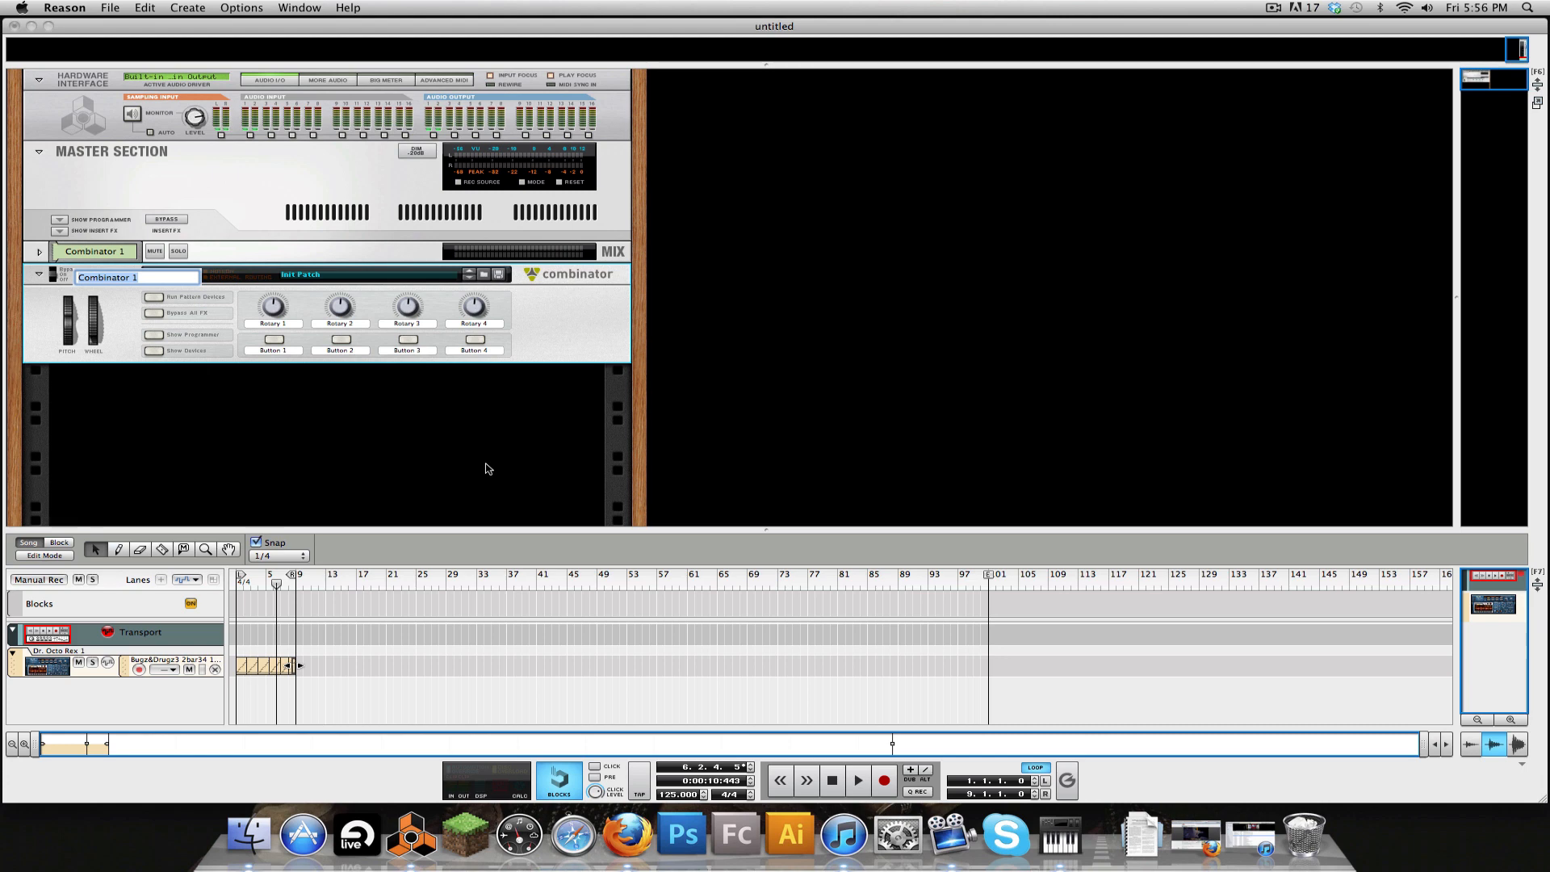
{"action": "type", "text": "BAck Drums"}
{"action": "key", "text": "Return"}
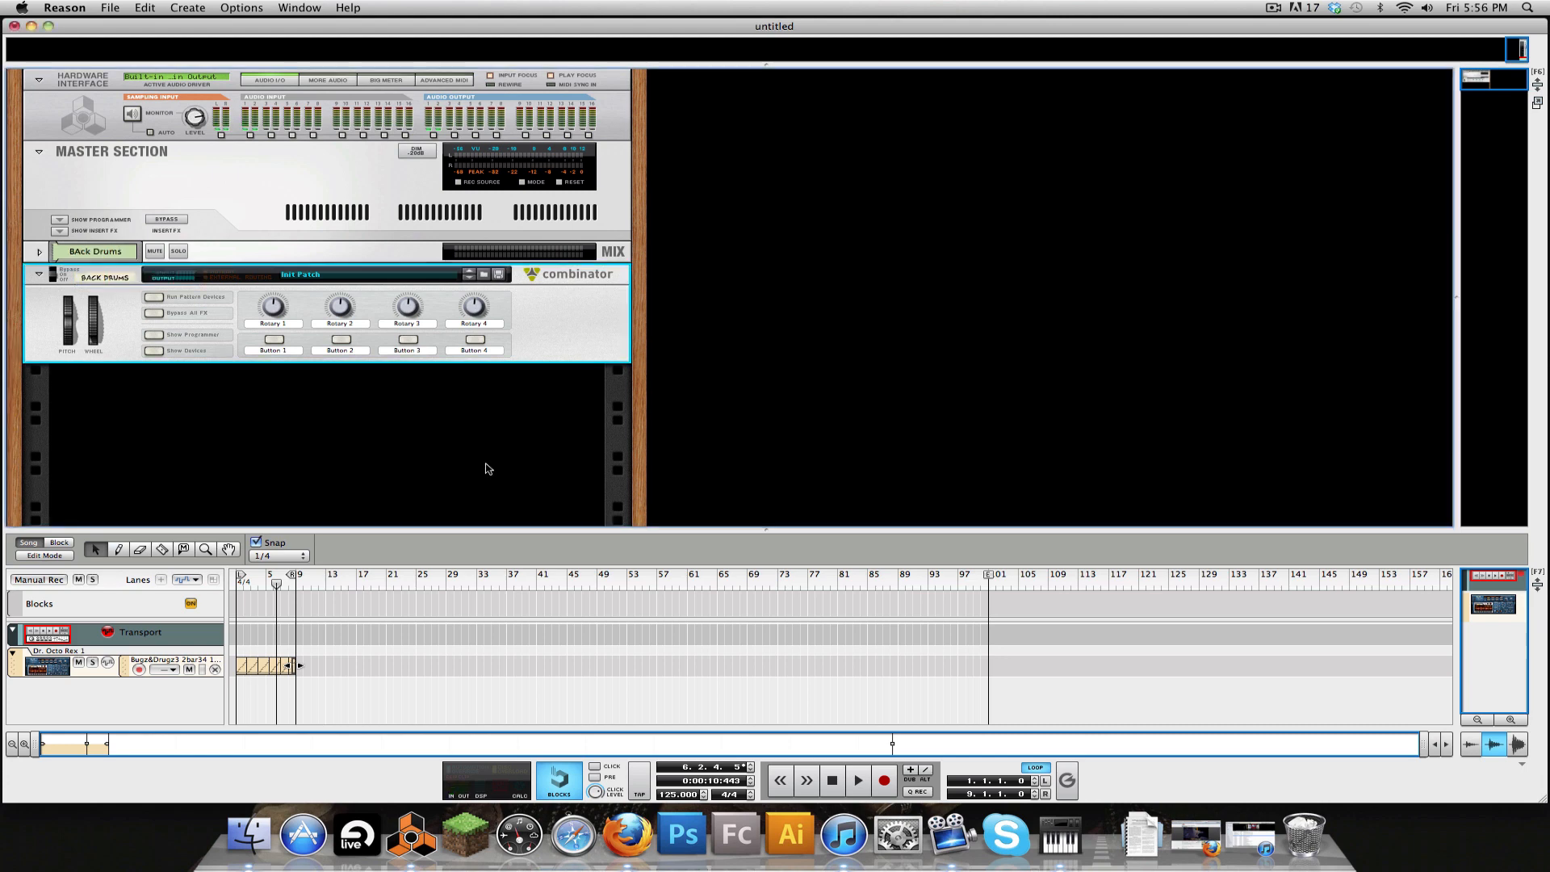
Step: Create a second Combinator in the rack below BAck Drums
{"action": "right_click", "coordinate": [391, 401]}
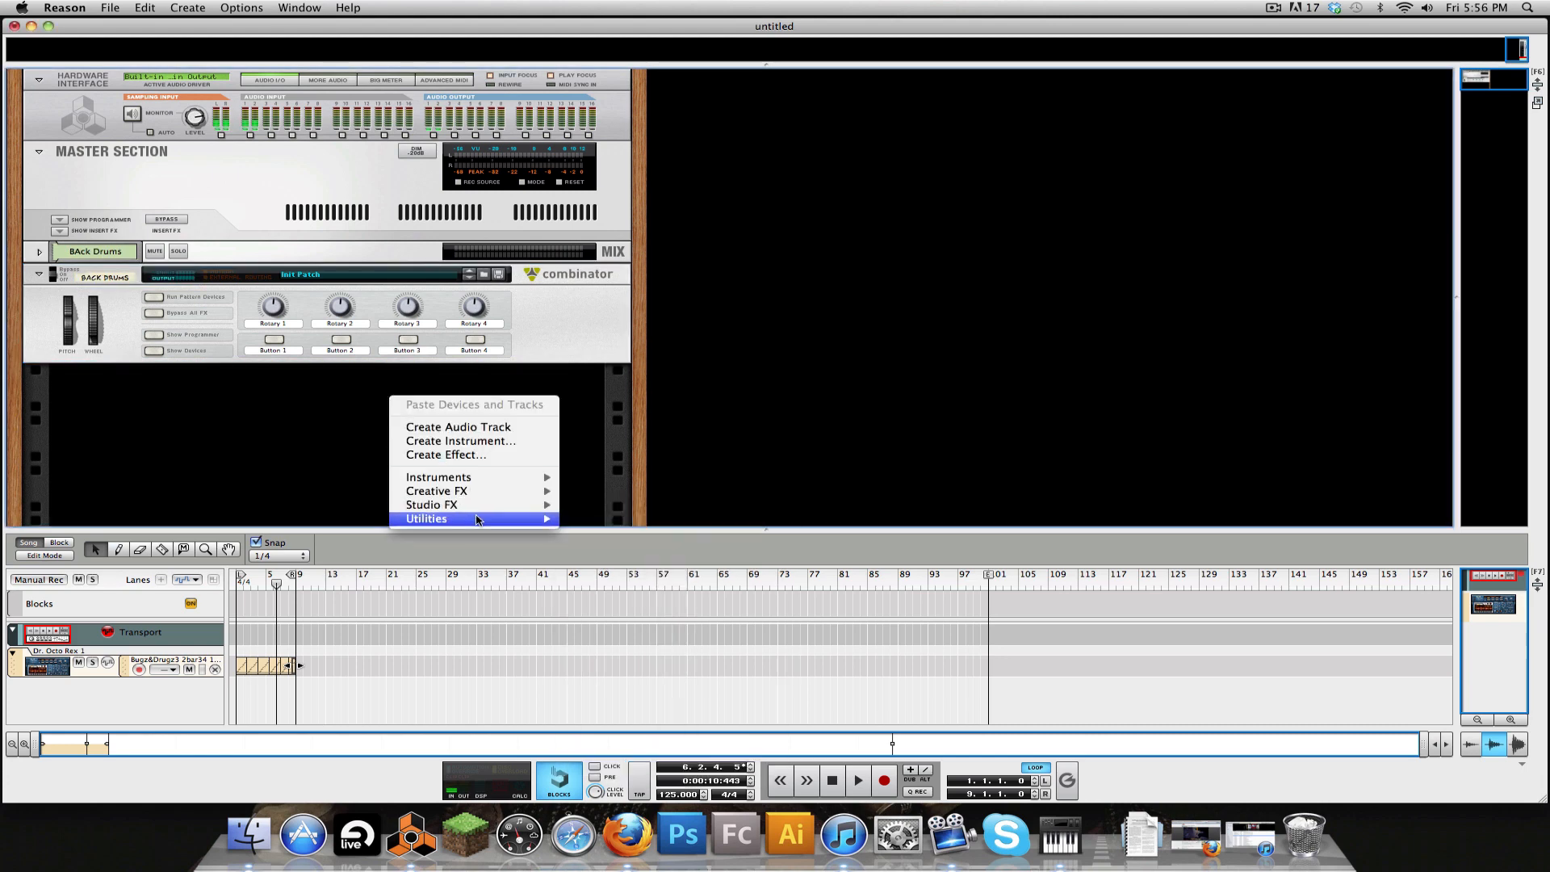
{"action": "mouse_move", "coordinate": [481, 522]}
{"action": "left_click", "coordinate": [587, 524]}
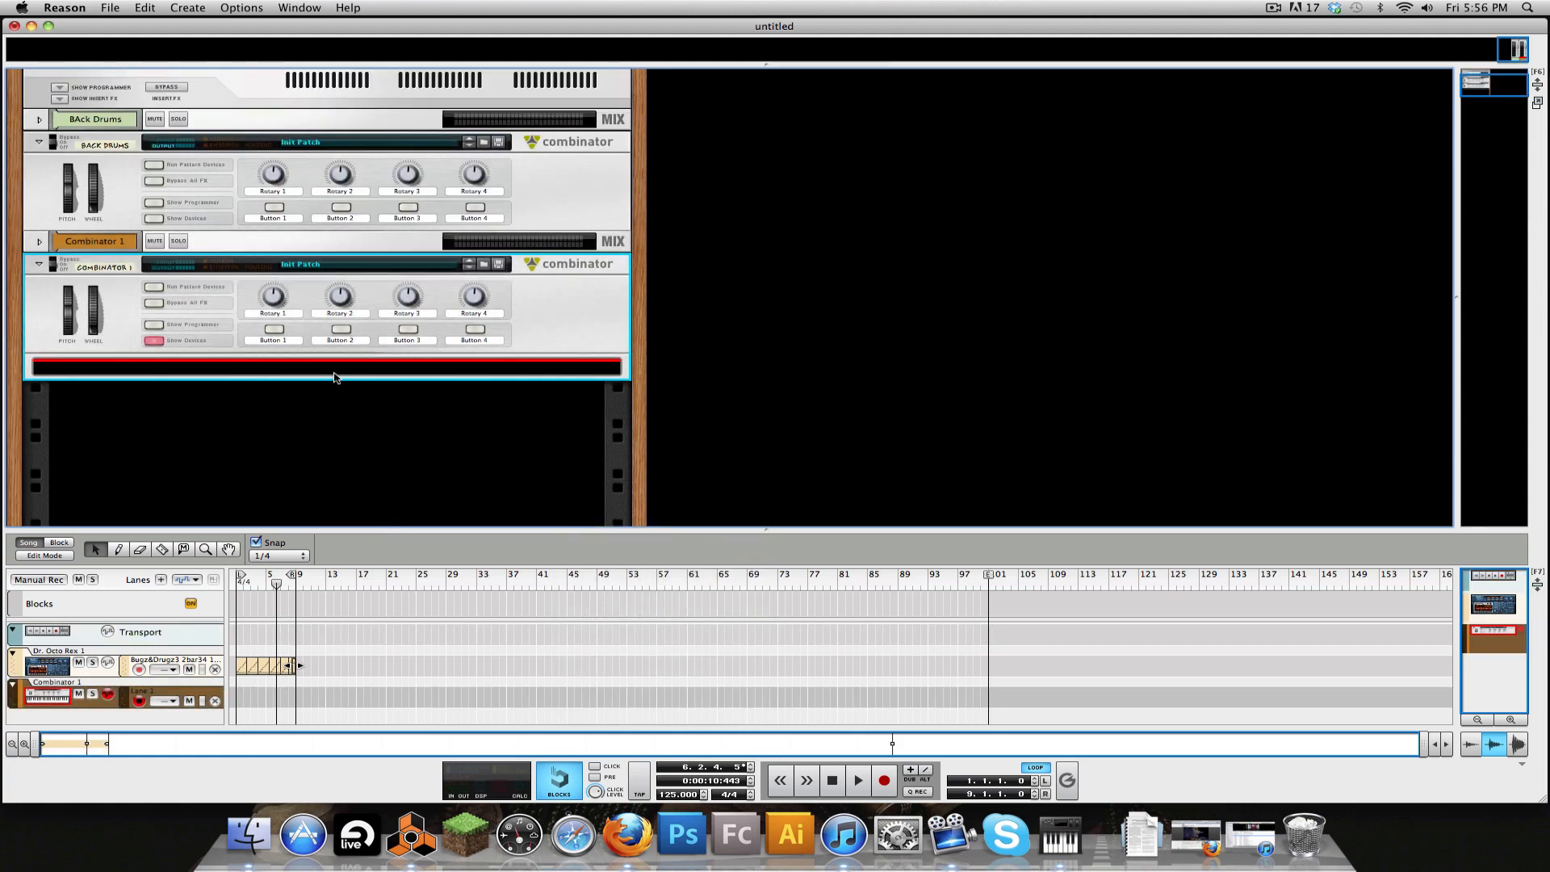
Step: Add a Kong Drum Designer inside the second Combinator and open its patch browser
{"action": "right_click", "coordinate": [337, 371]}
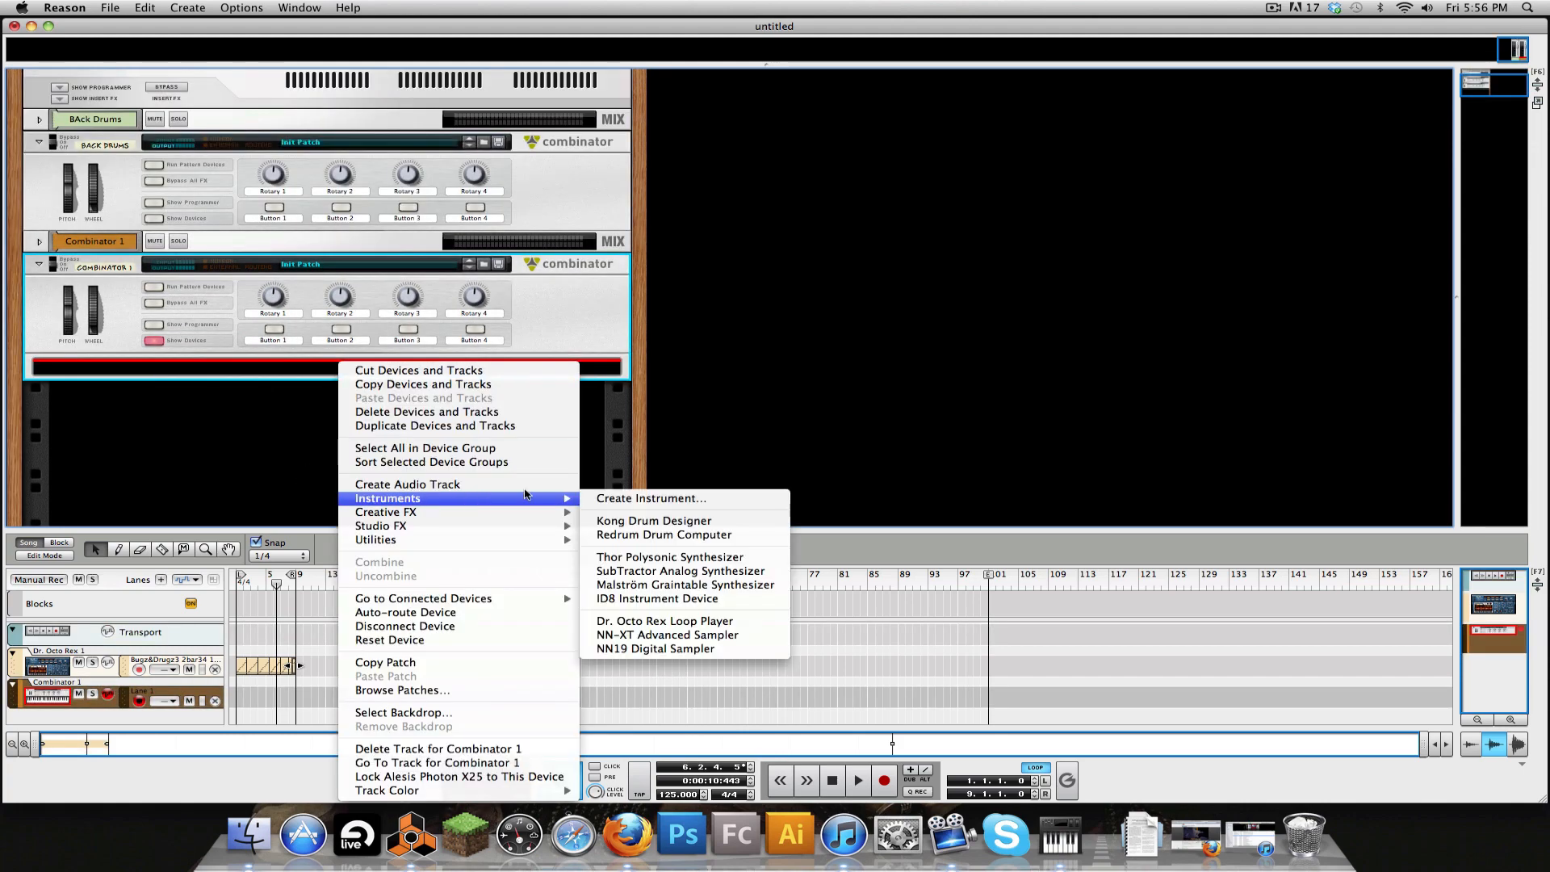
{"action": "left_click", "coordinate": [650, 521]}
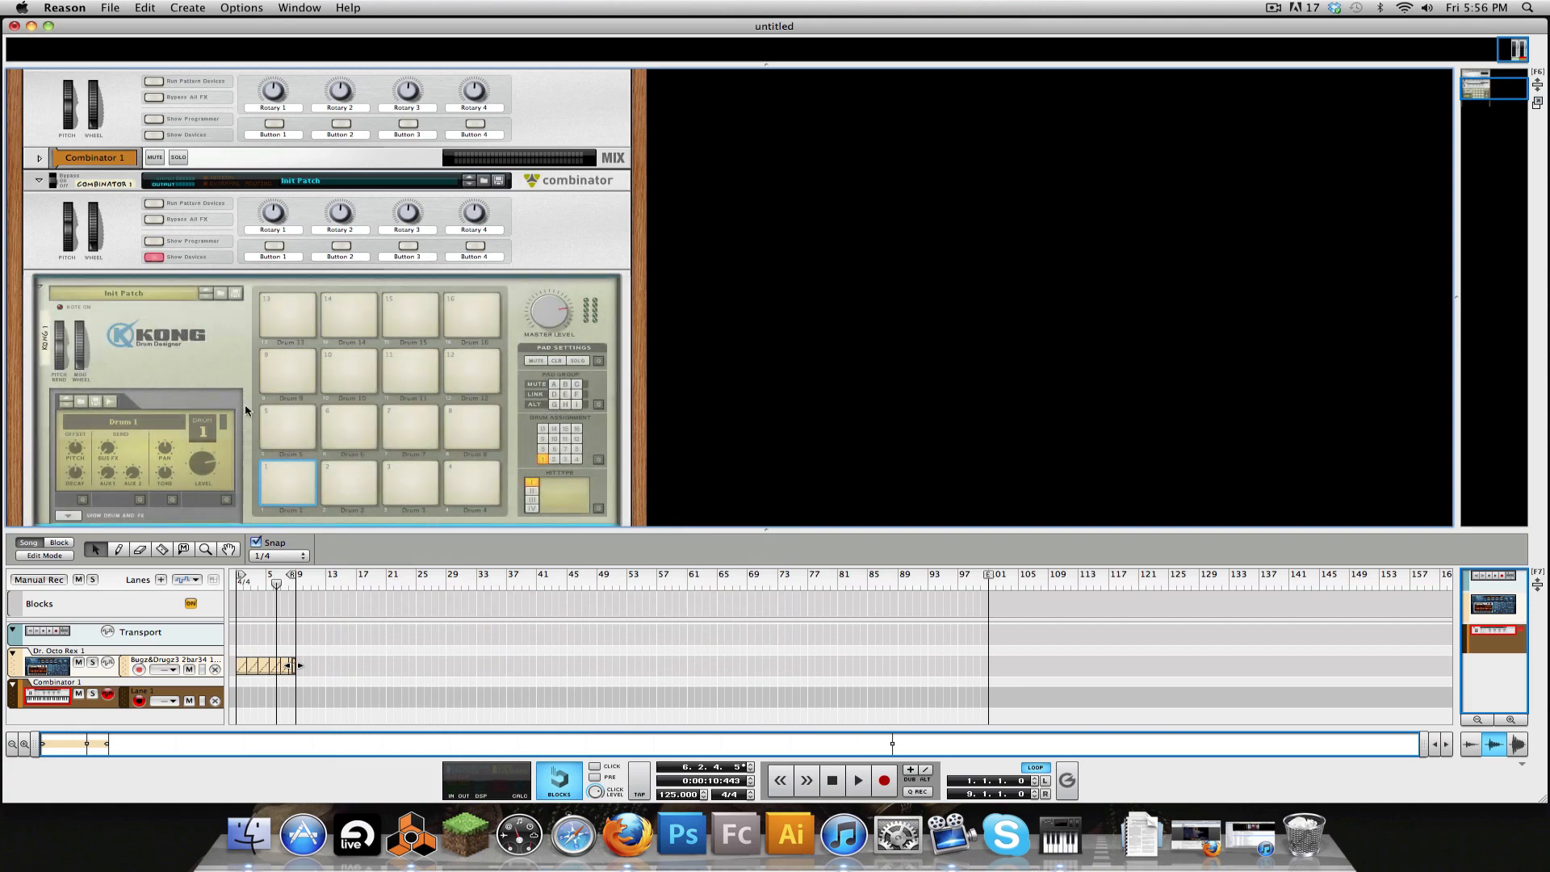
{"action": "left_click", "coordinate": [222, 294]}
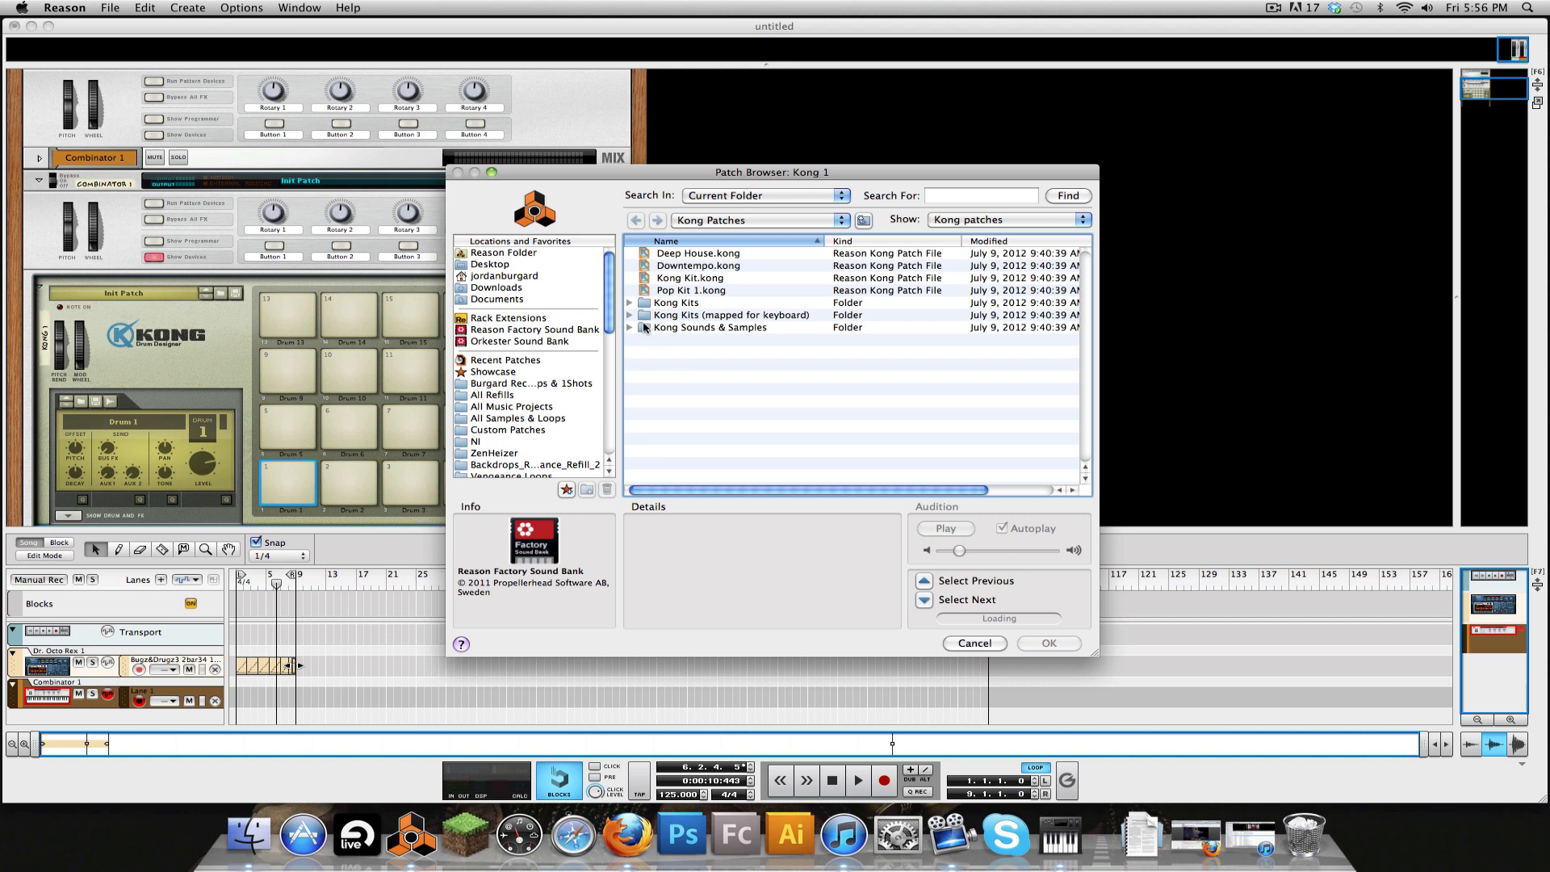
Step: Audition the Deep House Kong patch and the Hybrid Synthesis, IDM, Dubbya and Analog Dreams patches from the Electronic Kits folder
{"action": "left_click", "coordinate": [699, 257]}
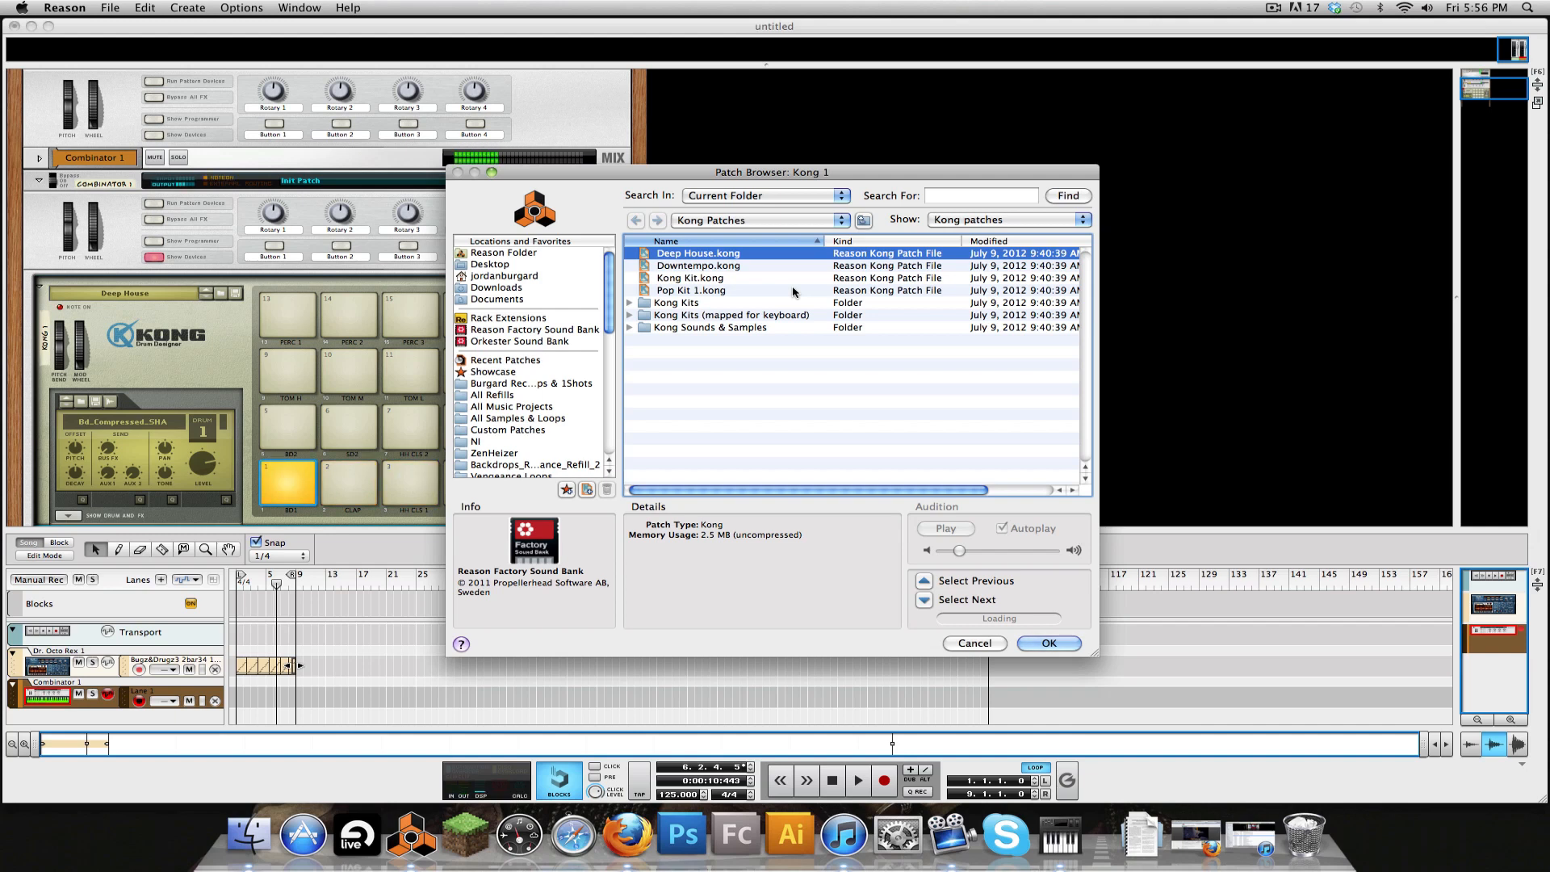
{"action": "left_click", "coordinate": [629, 303]}
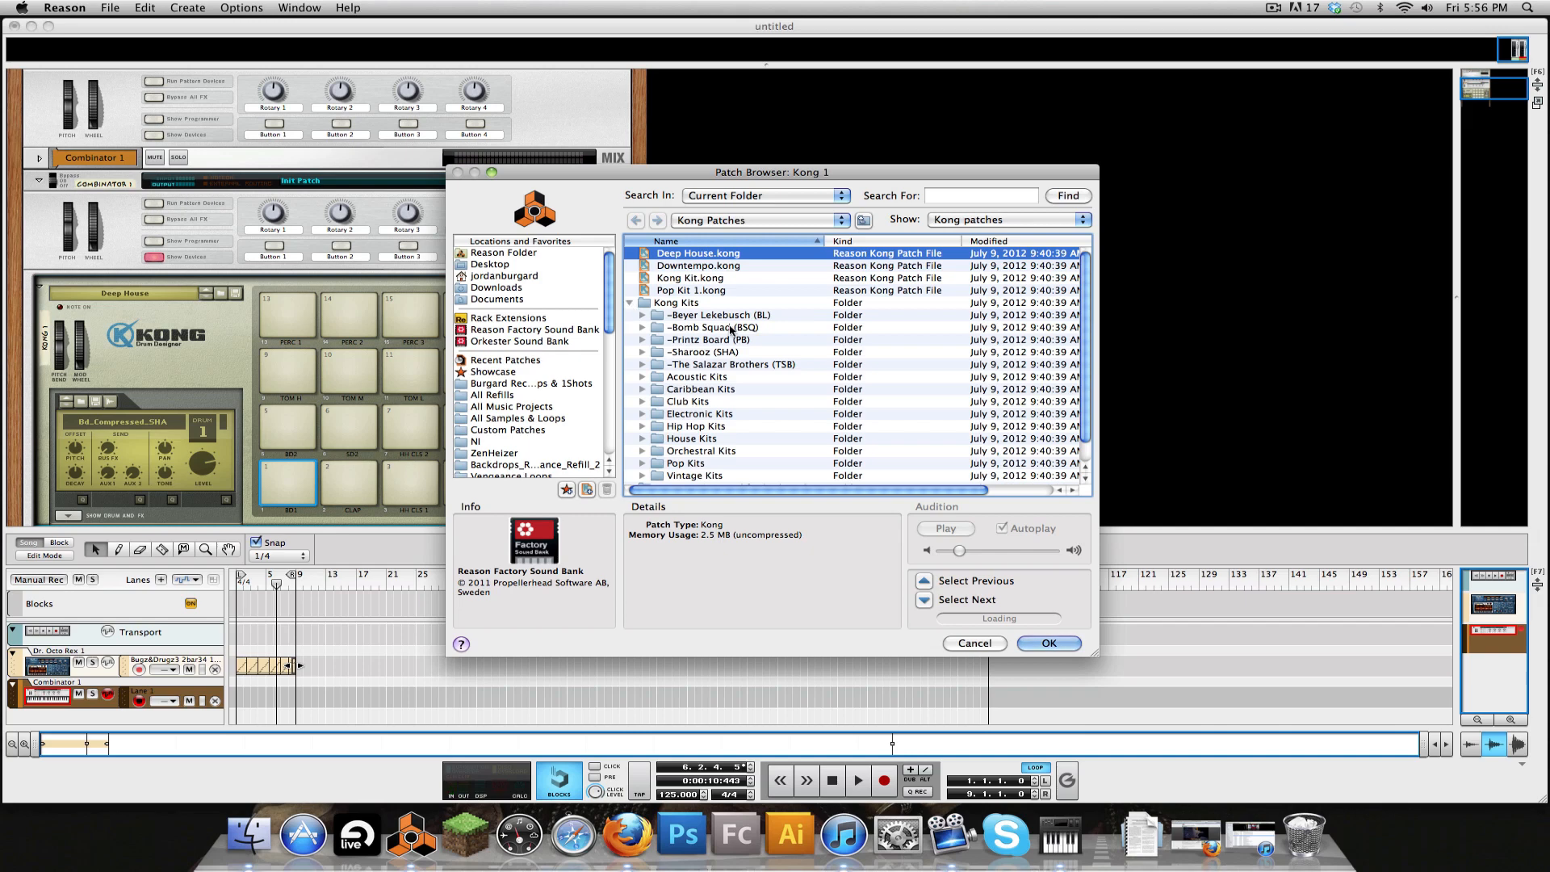
{"action": "left_click", "coordinate": [641, 399]}
{"action": "left_click", "coordinate": [735, 402]}
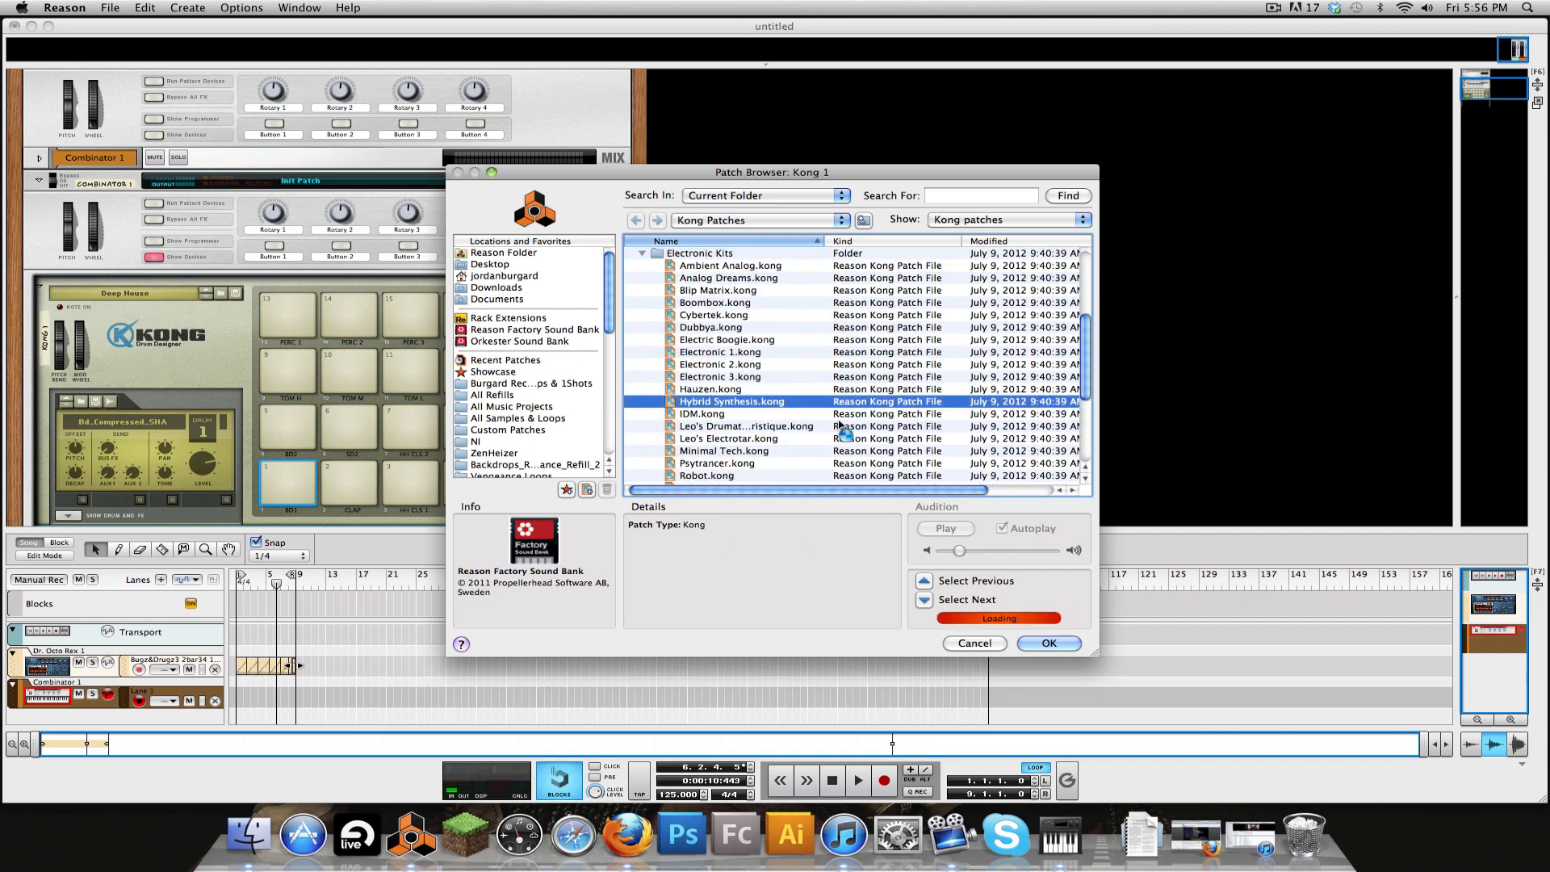
{"action": "left_click", "coordinate": [729, 414]}
{"action": "left_click", "coordinate": [724, 328]}
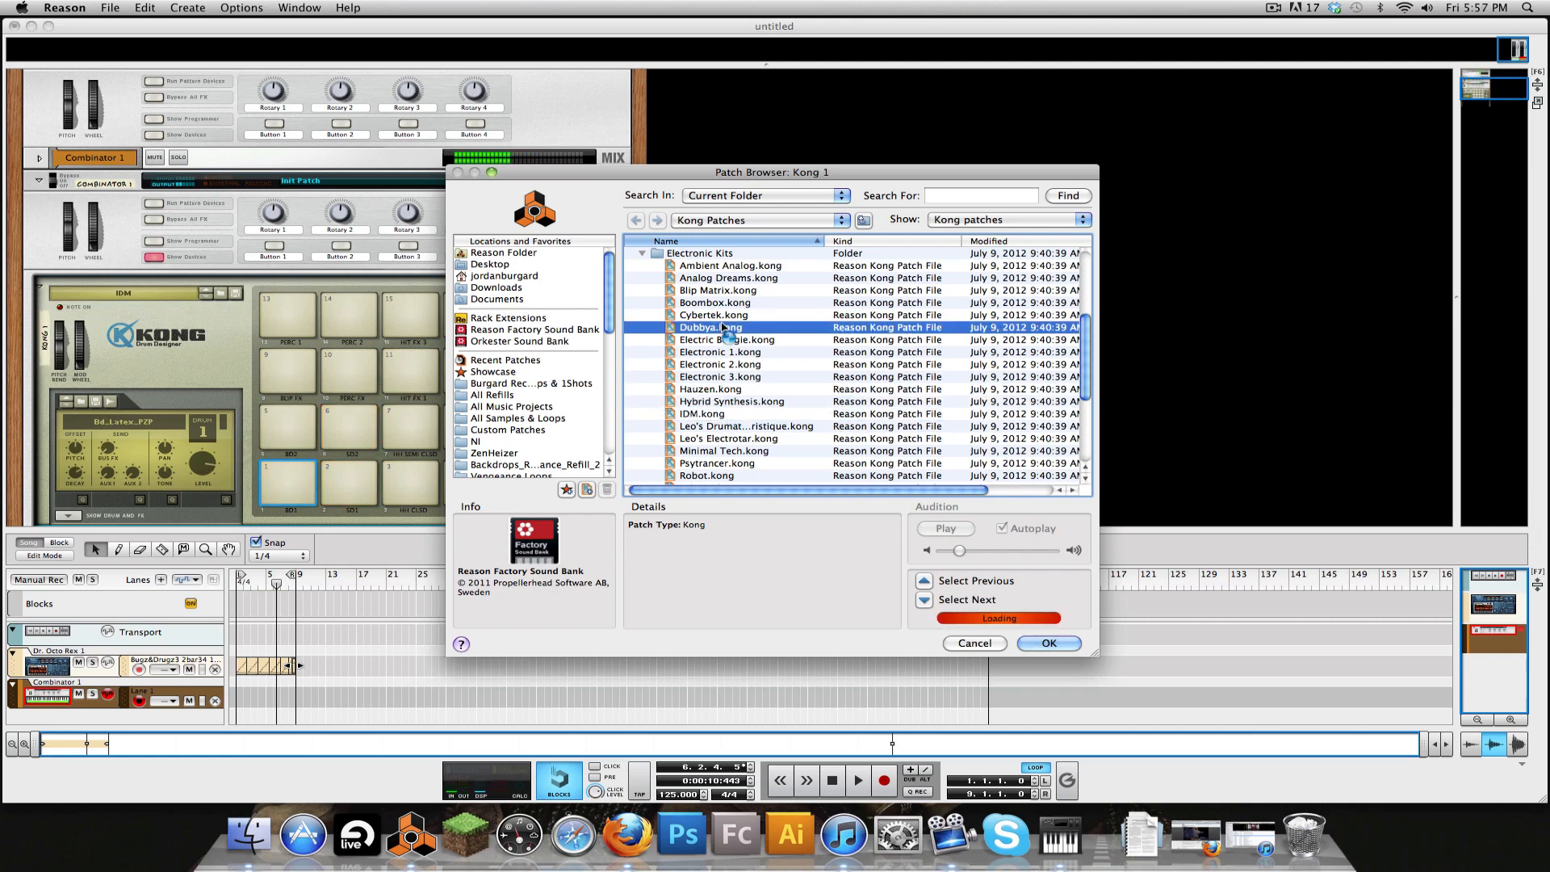
{"action": "left_click", "coordinate": [716, 278]}
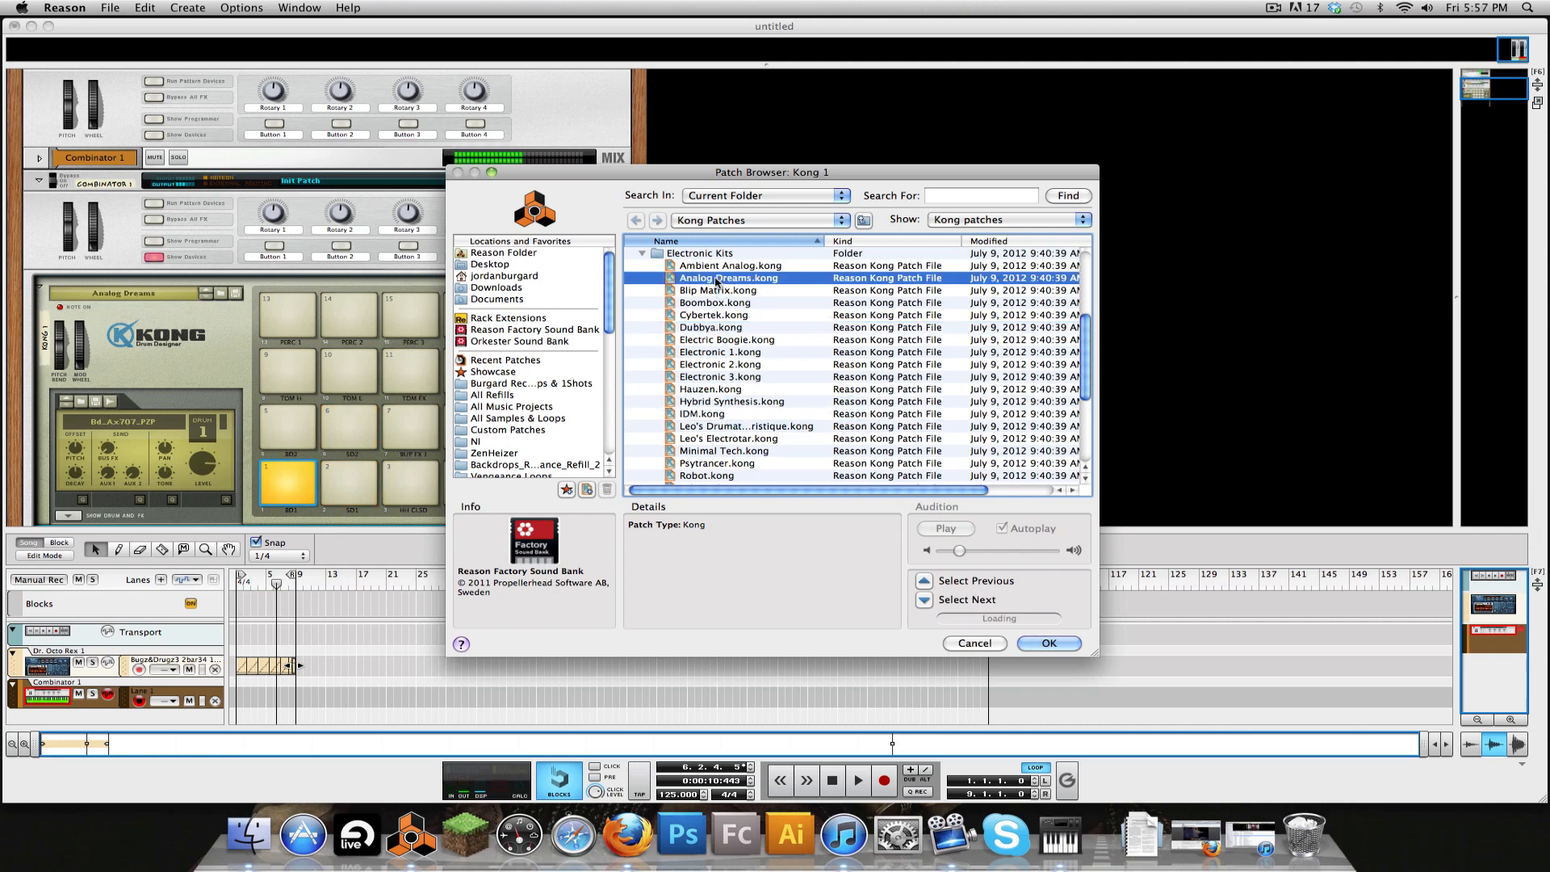
Step: Audition the InDaClub and Tribal House patches in the House Kits folder, and load Uptown.kong into Kong
{"action": "left_click", "coordinate": [642, 253]}
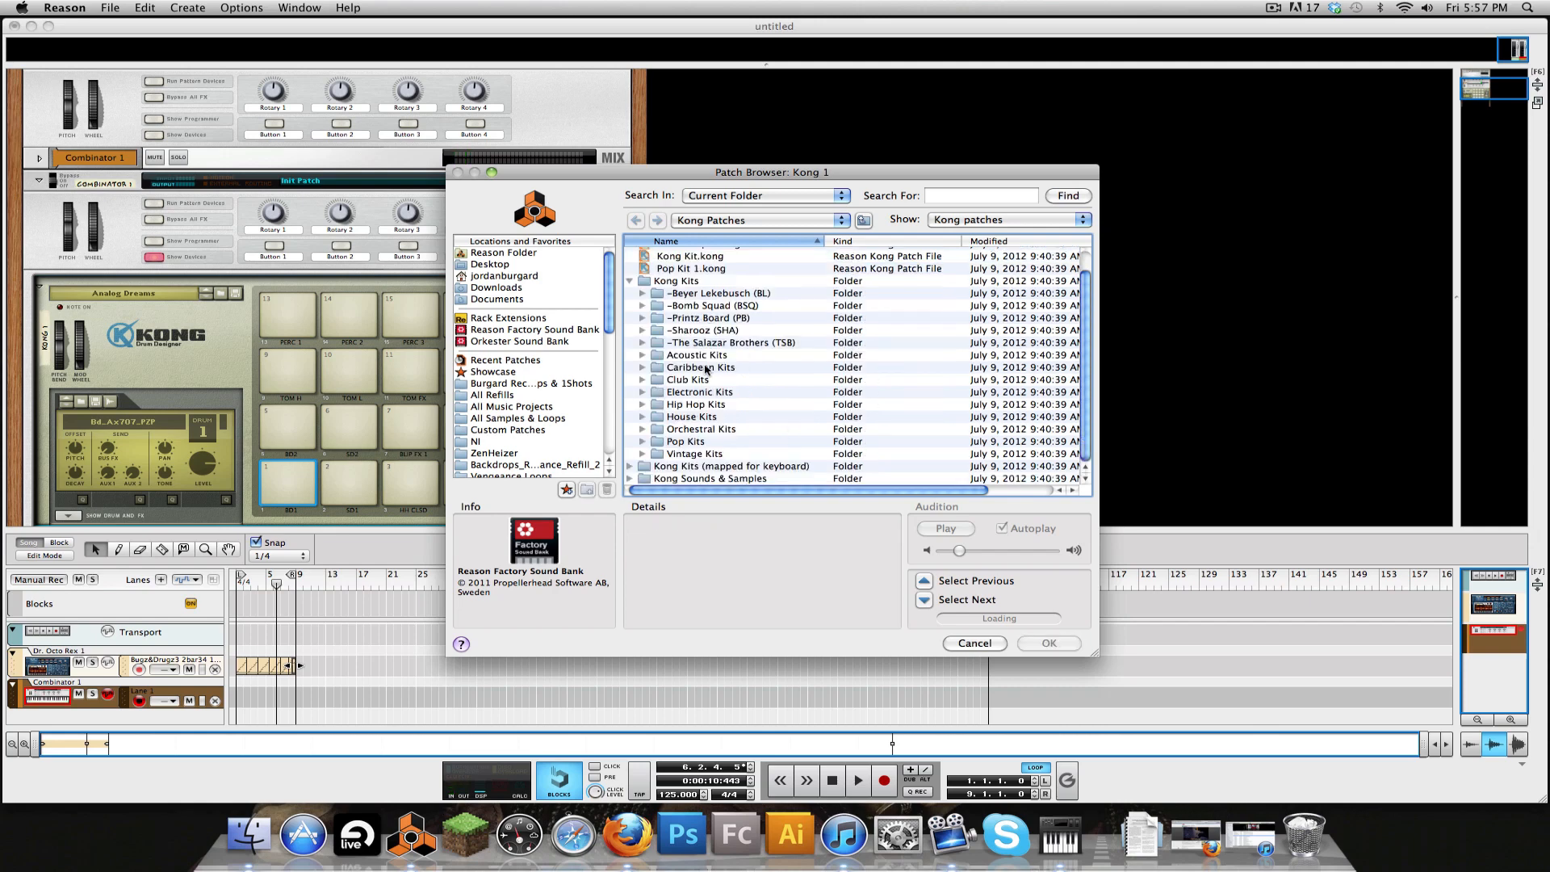
{"action": "left_click", "coordinate": [642, 416]}
{"action": "left_click", "coordinate": [719, 417]}
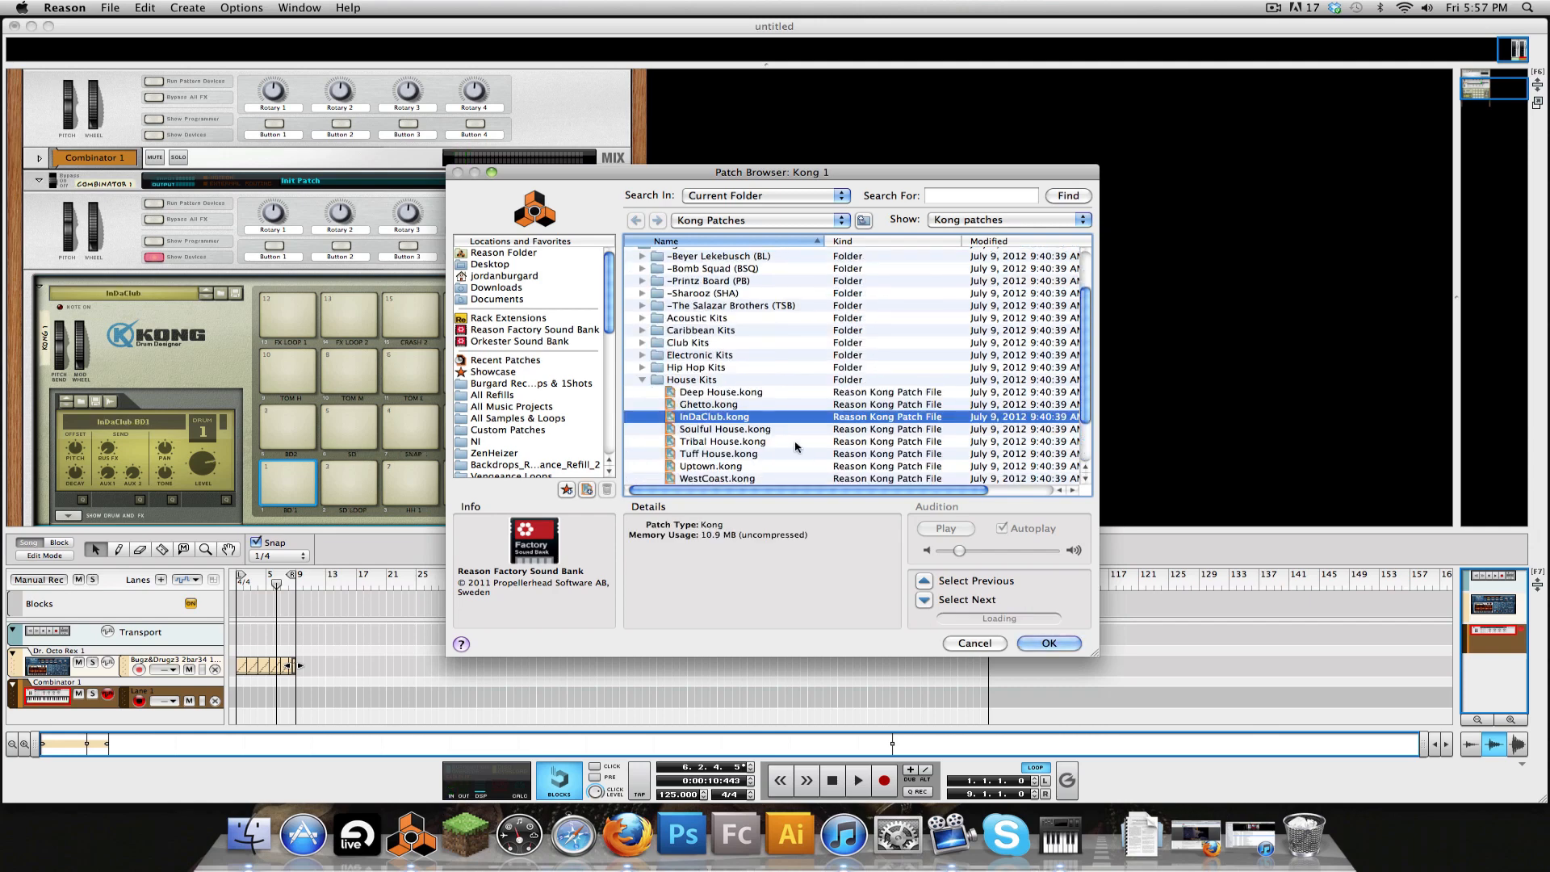
{"action": "left_click", "coordinate": [721, 444]}
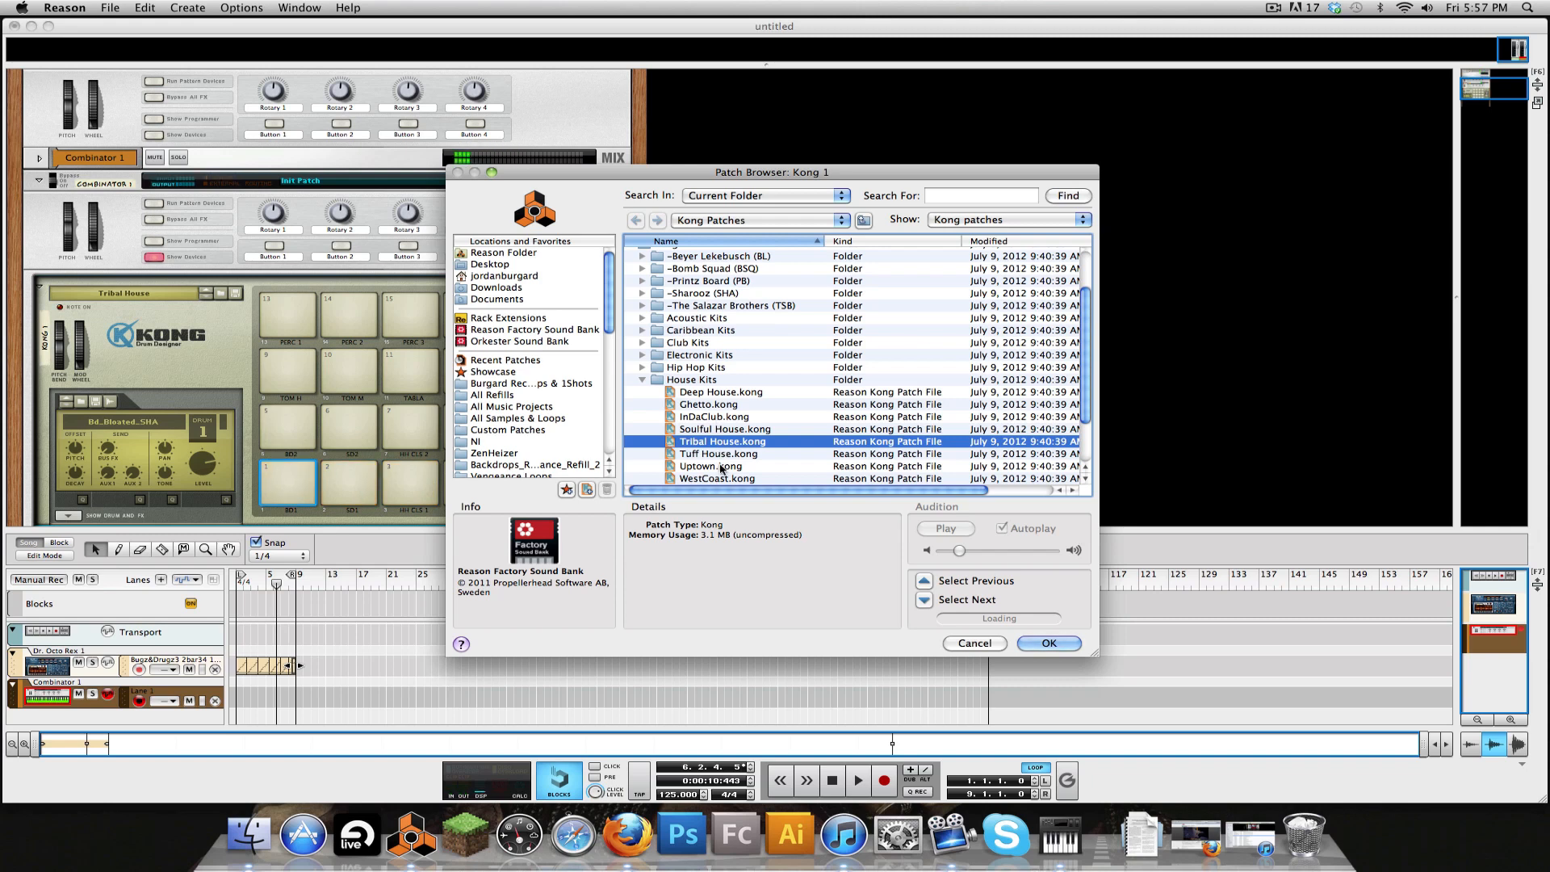
{"action": "left_click", "coordinate": [721, 467]}
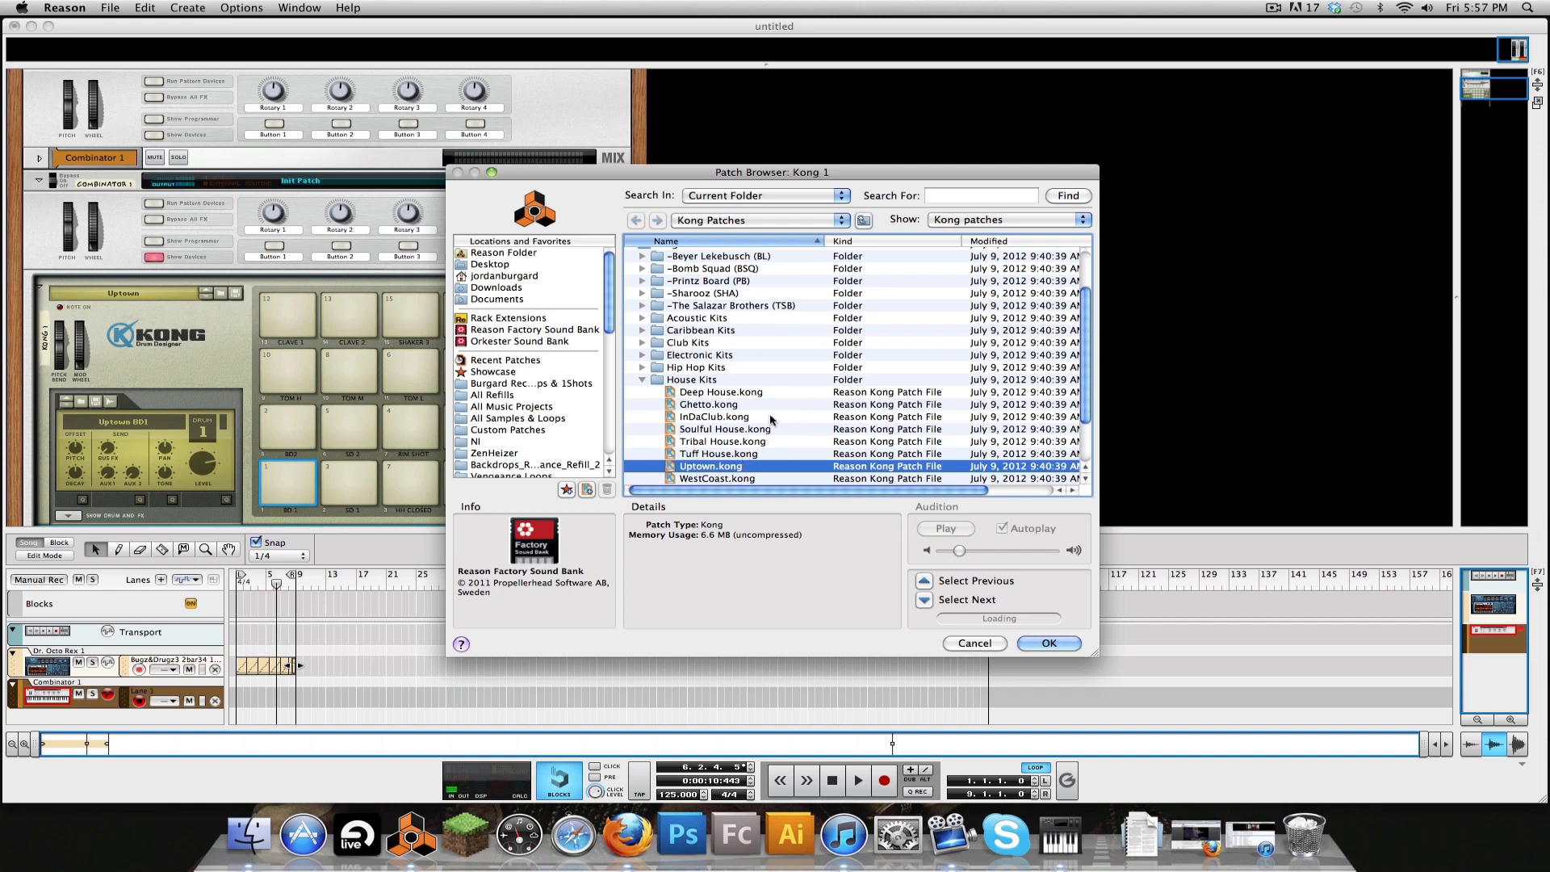
{"action": "scroll", "coordinate": [768, 419], "scroll_direction": "up", "scroll_amount": 1}
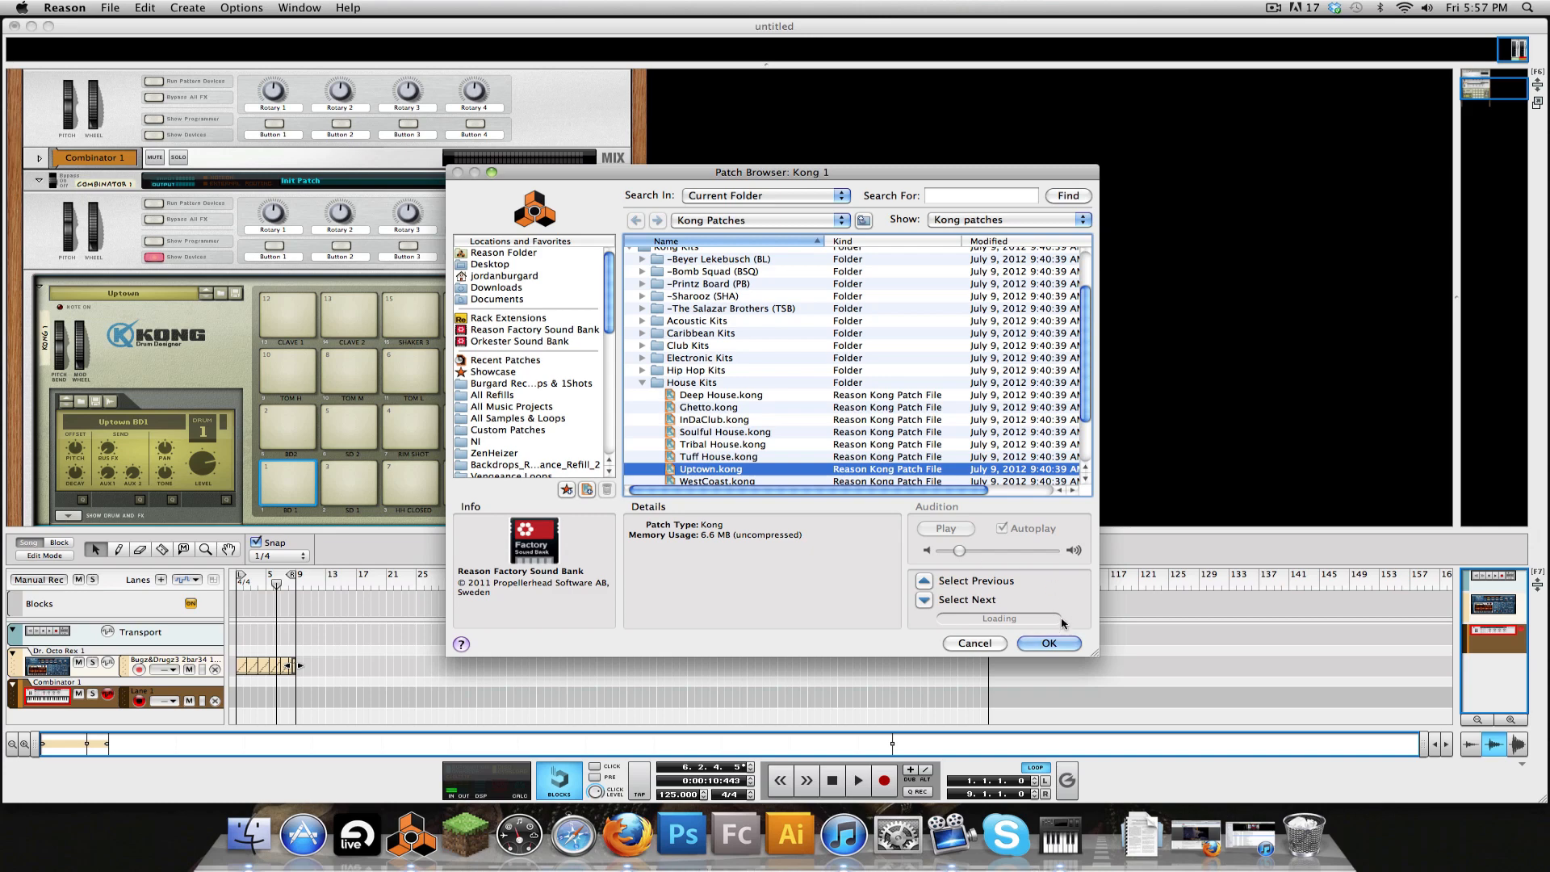
{"action": "left_click", "coordinate": [1049, 642]}
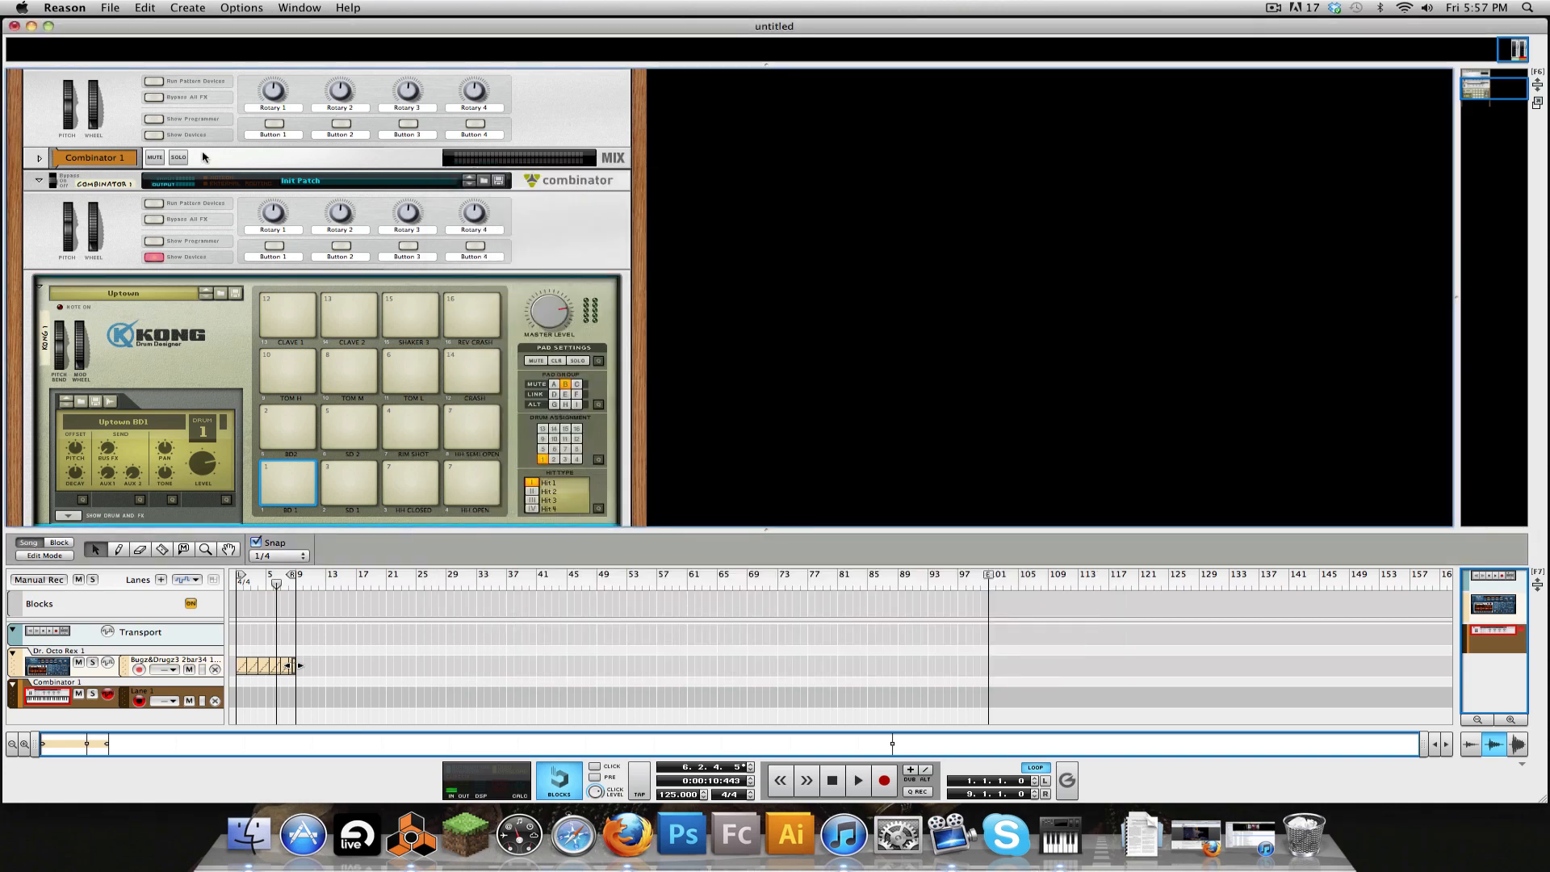
Step: Add a Softube Saturation Knob effect below Kong inside the second Combinator
{"action": "scroll", "coordinate": [192, 161], "scroll_direction": "up", "scroll_amount": 3}
{"action": "scroll", "coordinate": [153, 250], "scroll_direction": "up", "scroll_amount": 5}
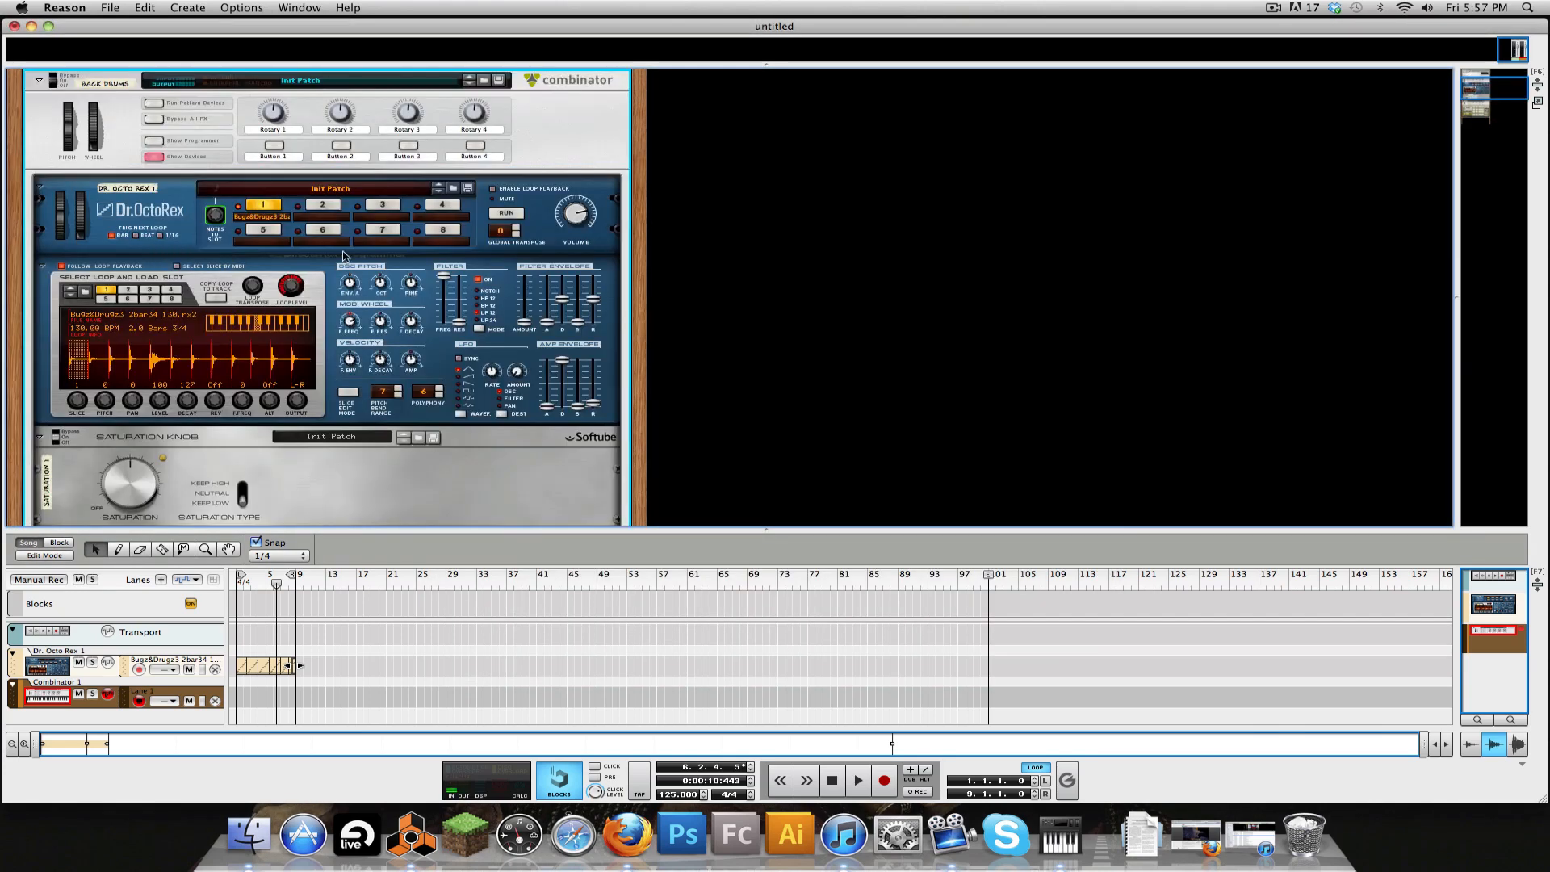
{"action": "scroll", "coordinate": [178, 226], "scroll_direction": "down", "scroll_amount": 12}
{"action": "right_click", "coordinate": [200, 207]}
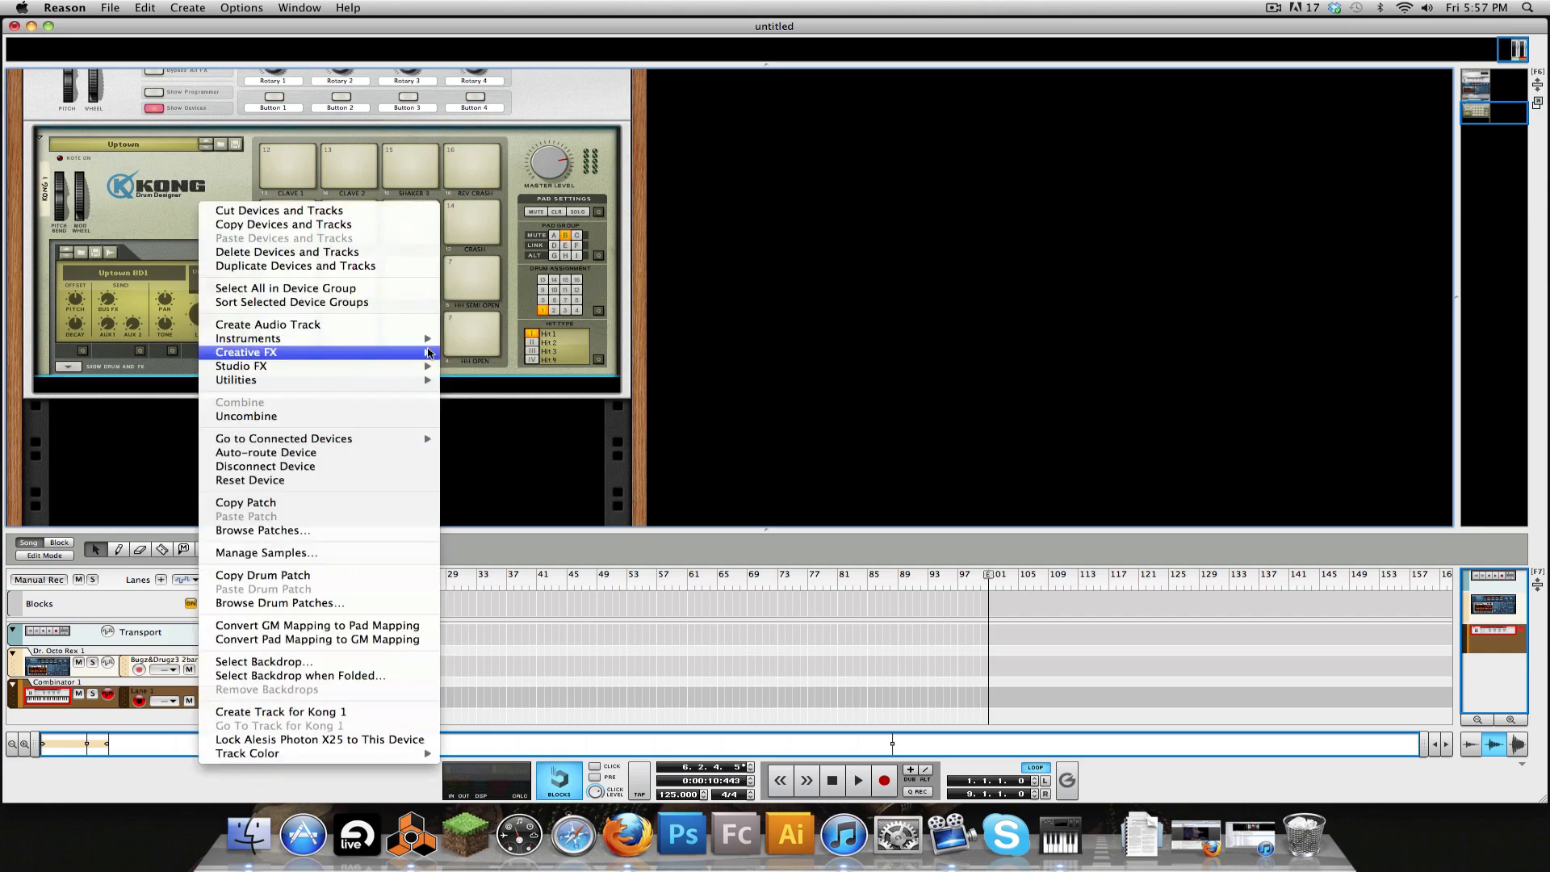
{"action": "mouse_move", "coordinate": [423, 368]}
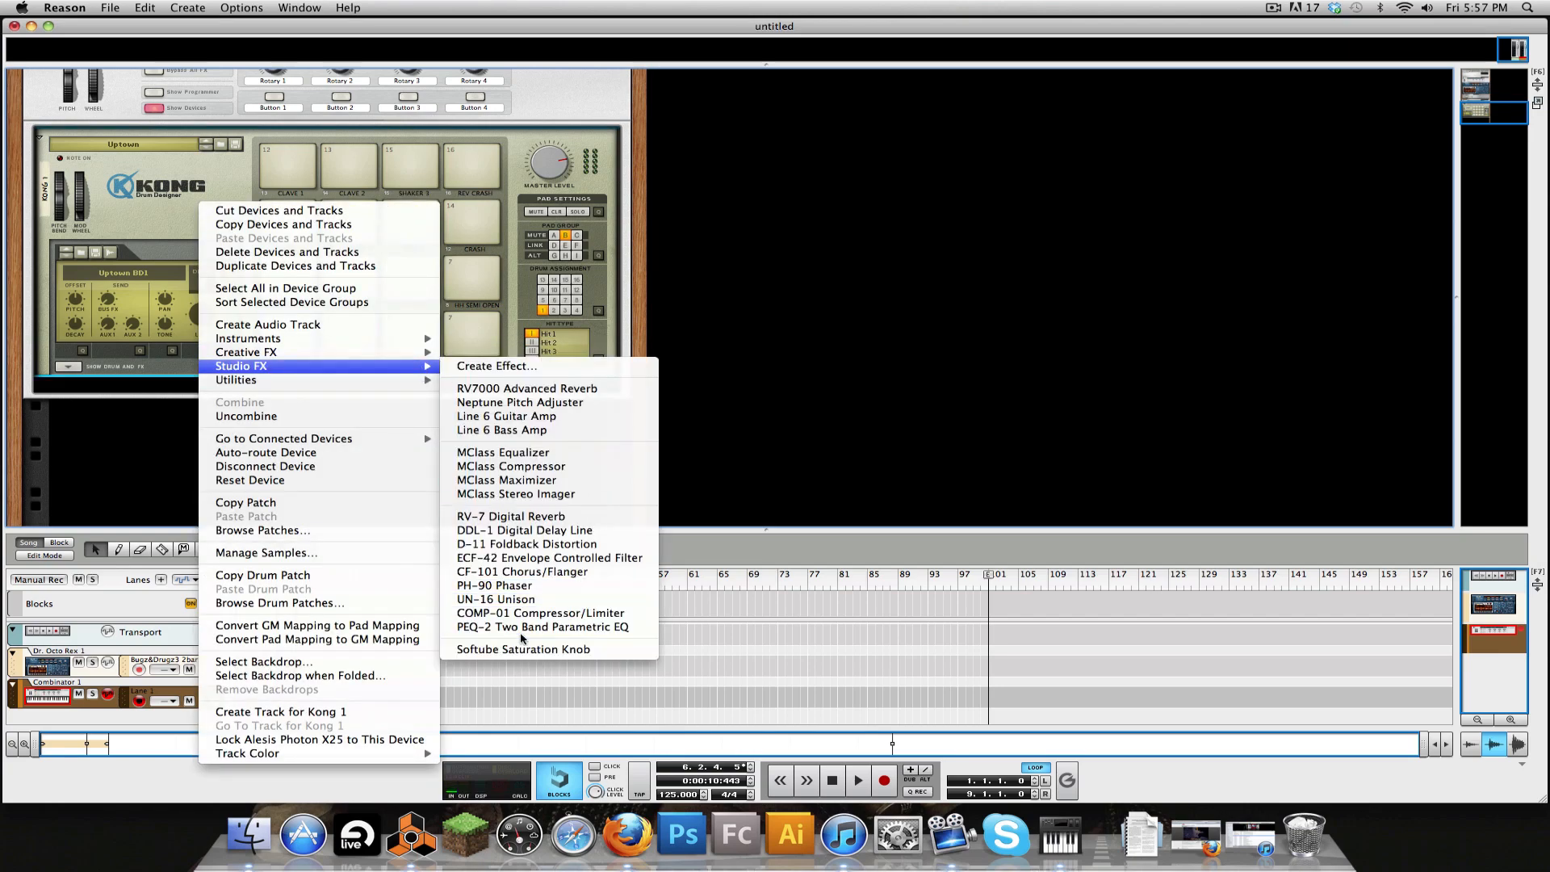
{"action": "left_click", "coordinate": [534, 649]}
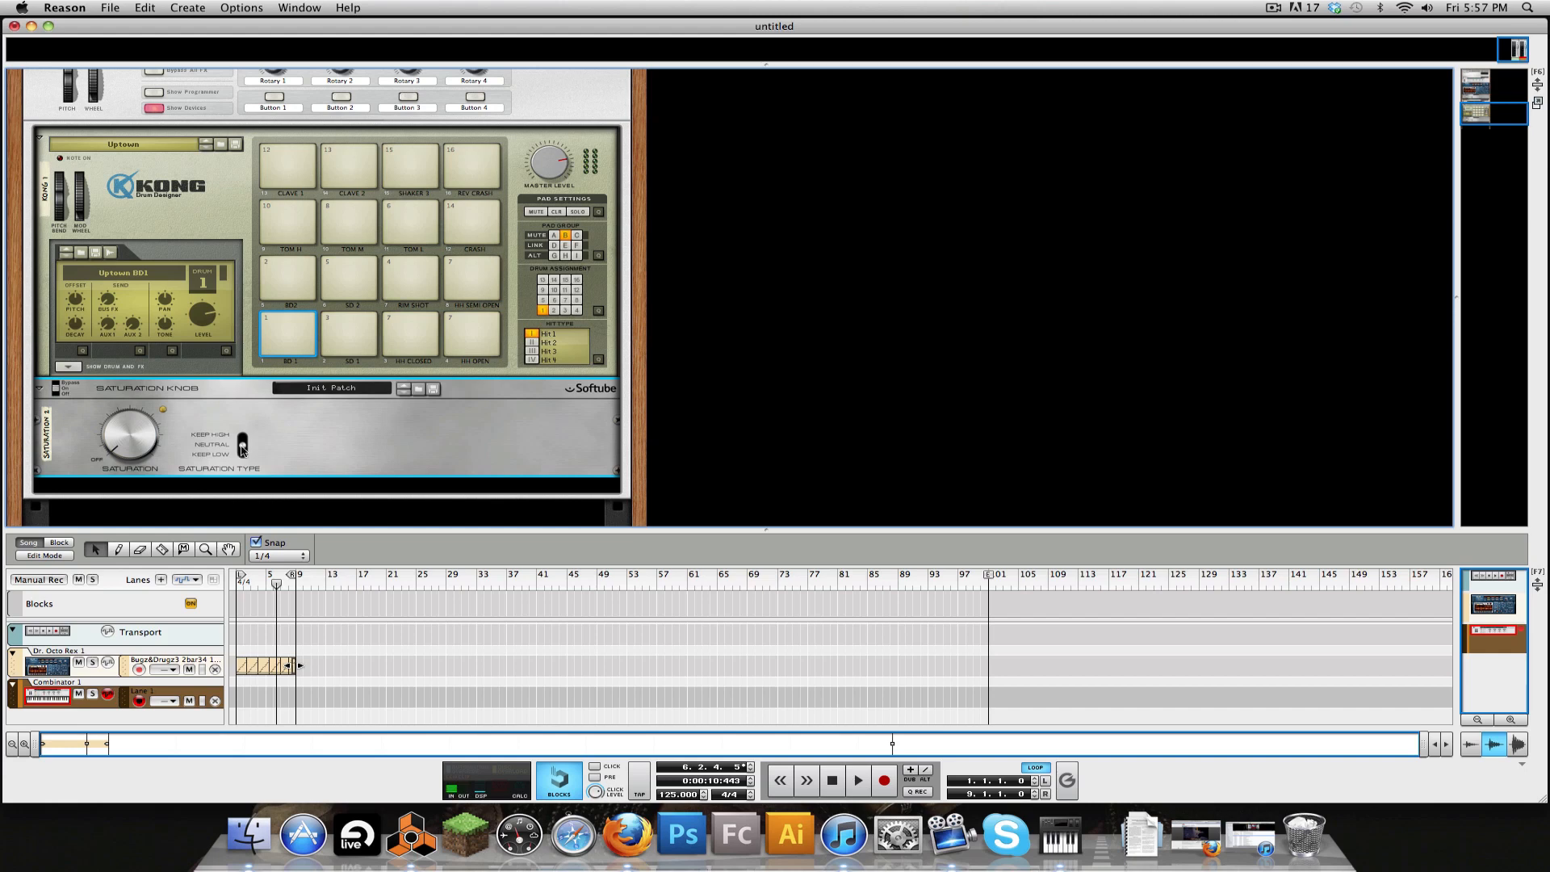
{"action": "left_click_drag", "start_coordinate": [241, 447], "coordinate": [243, 500]}
{"action": "mouse_move", "coordinate": [127, 443]}
{"action": "left_mouse_down"}
{"action": "mouse_move", "coordinate": [129, 423]}
{"action": "mouse_move", "coordinate": [129, 450]}
{"action": "left_mouse_up"}
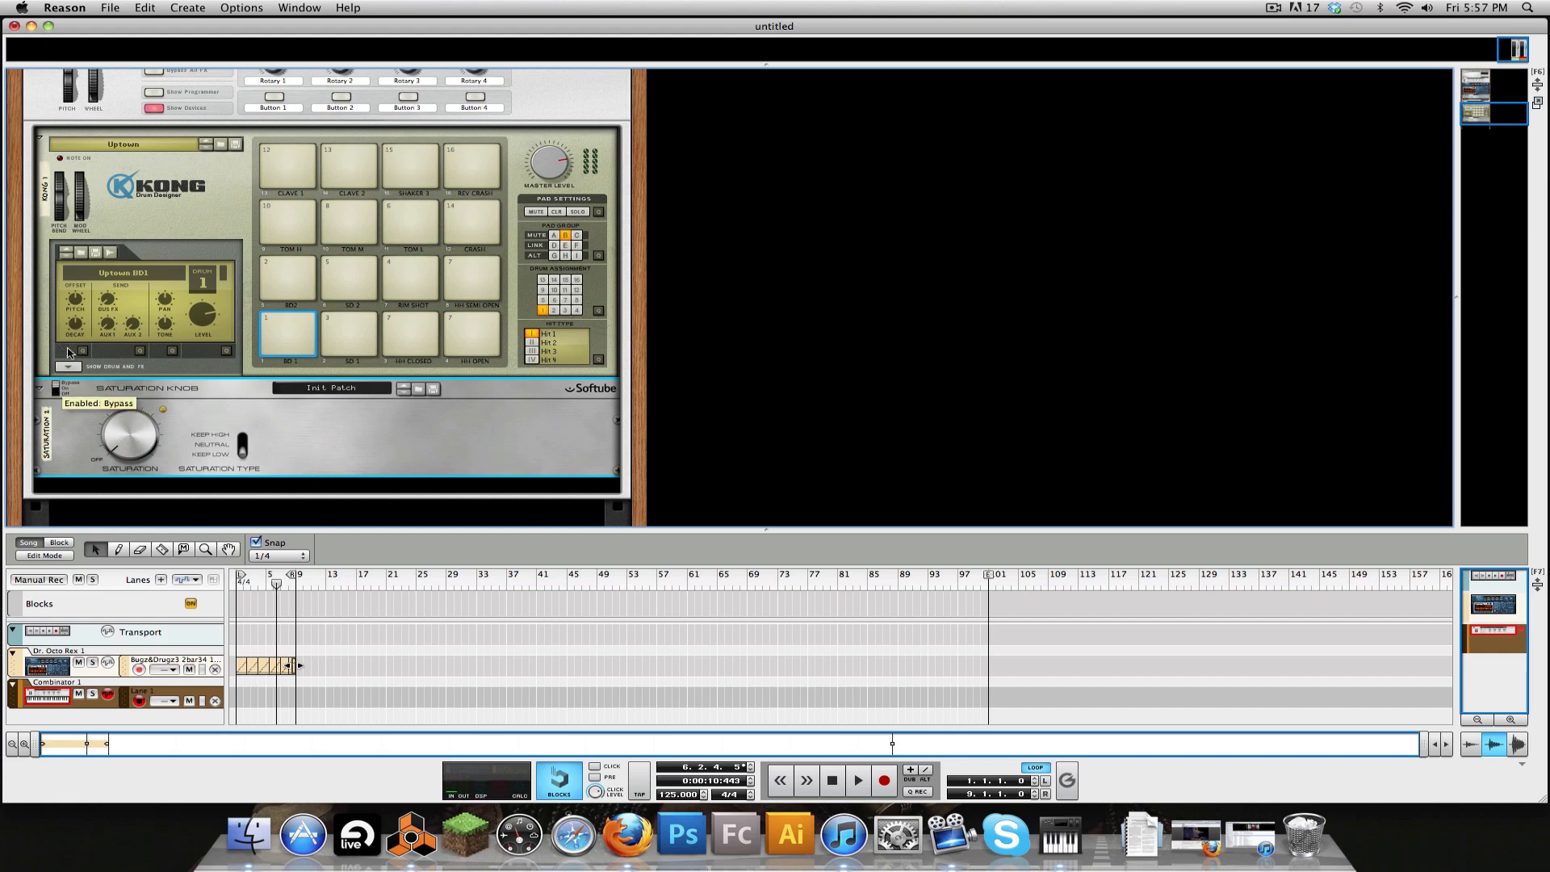
Step: Set the song tempo to 115 BPM, play the loop from the start to check it, and return to bar 1
{"action": "left_click_drag", "start_coordinate": [253, 582], "coordinate": [230, 600]}
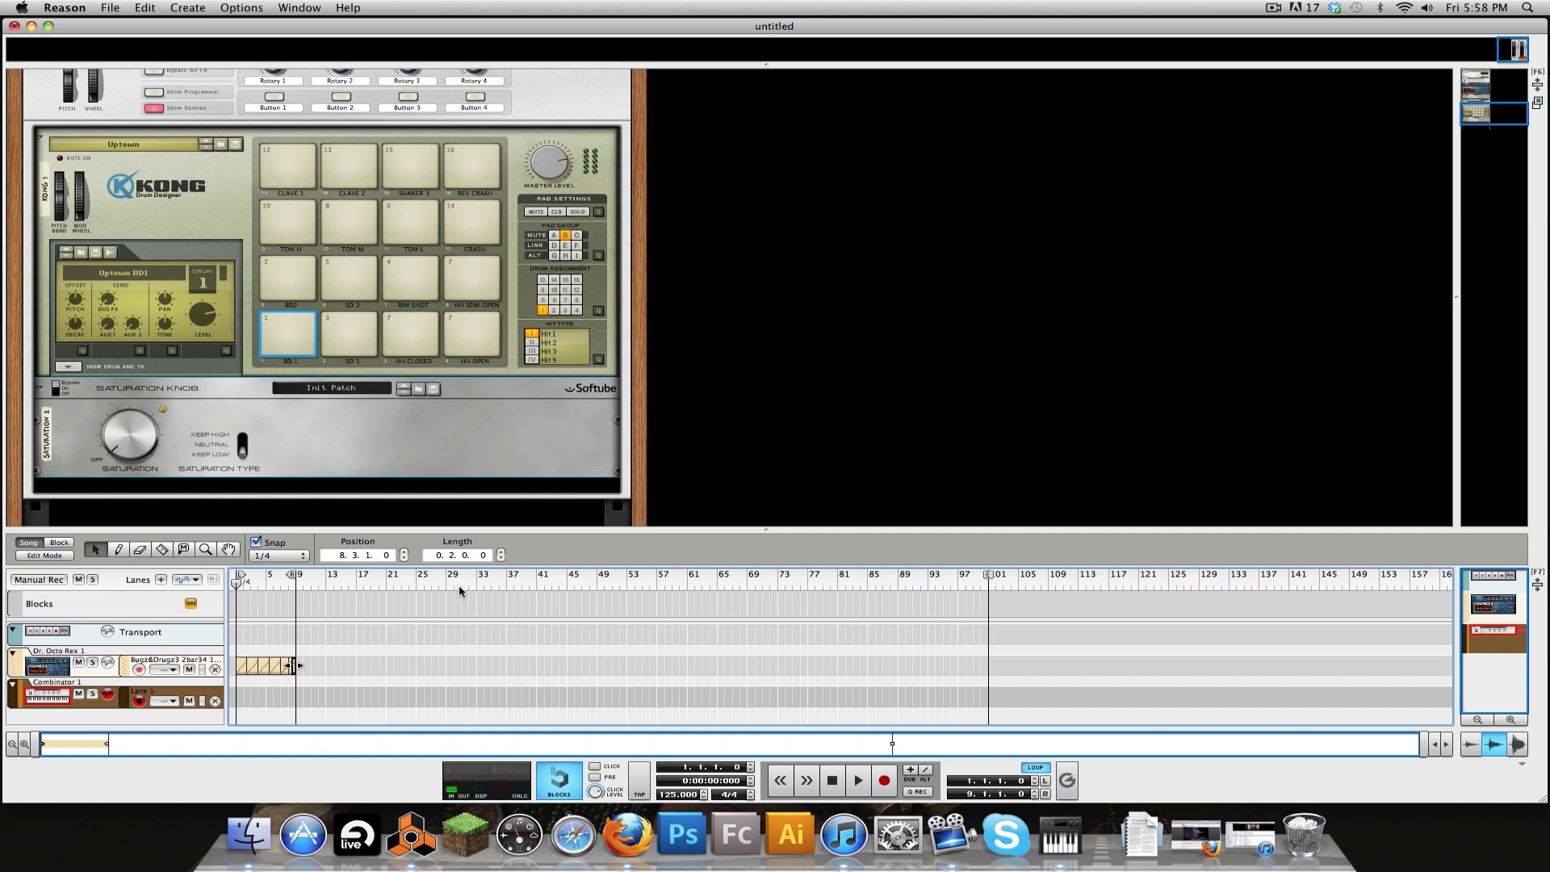
{"action": "key", "text": "space"}
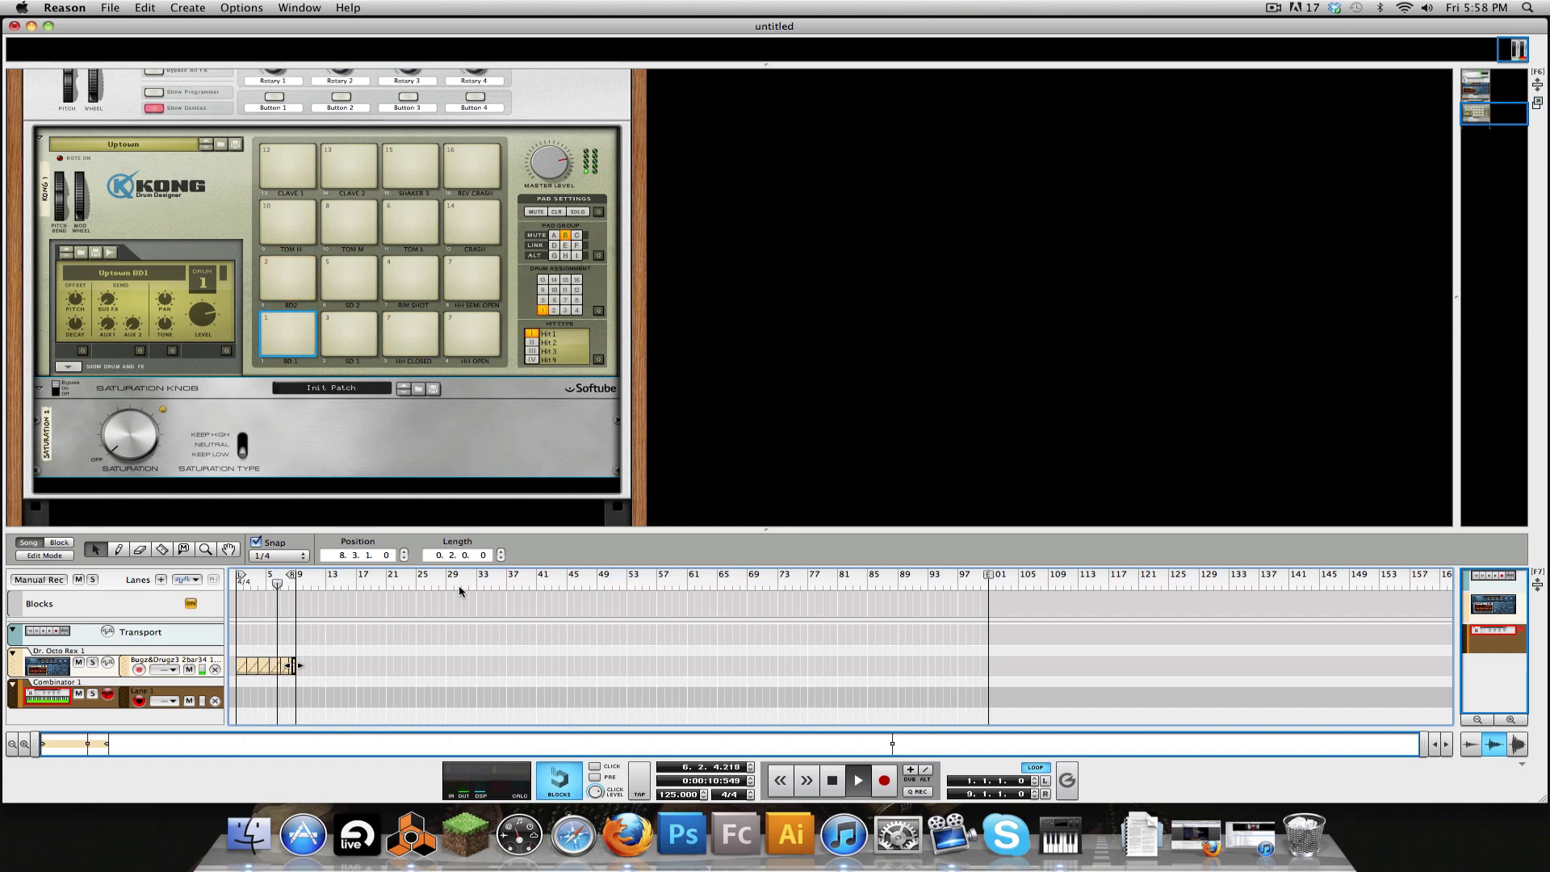
{"action": "key", "text": "space"}
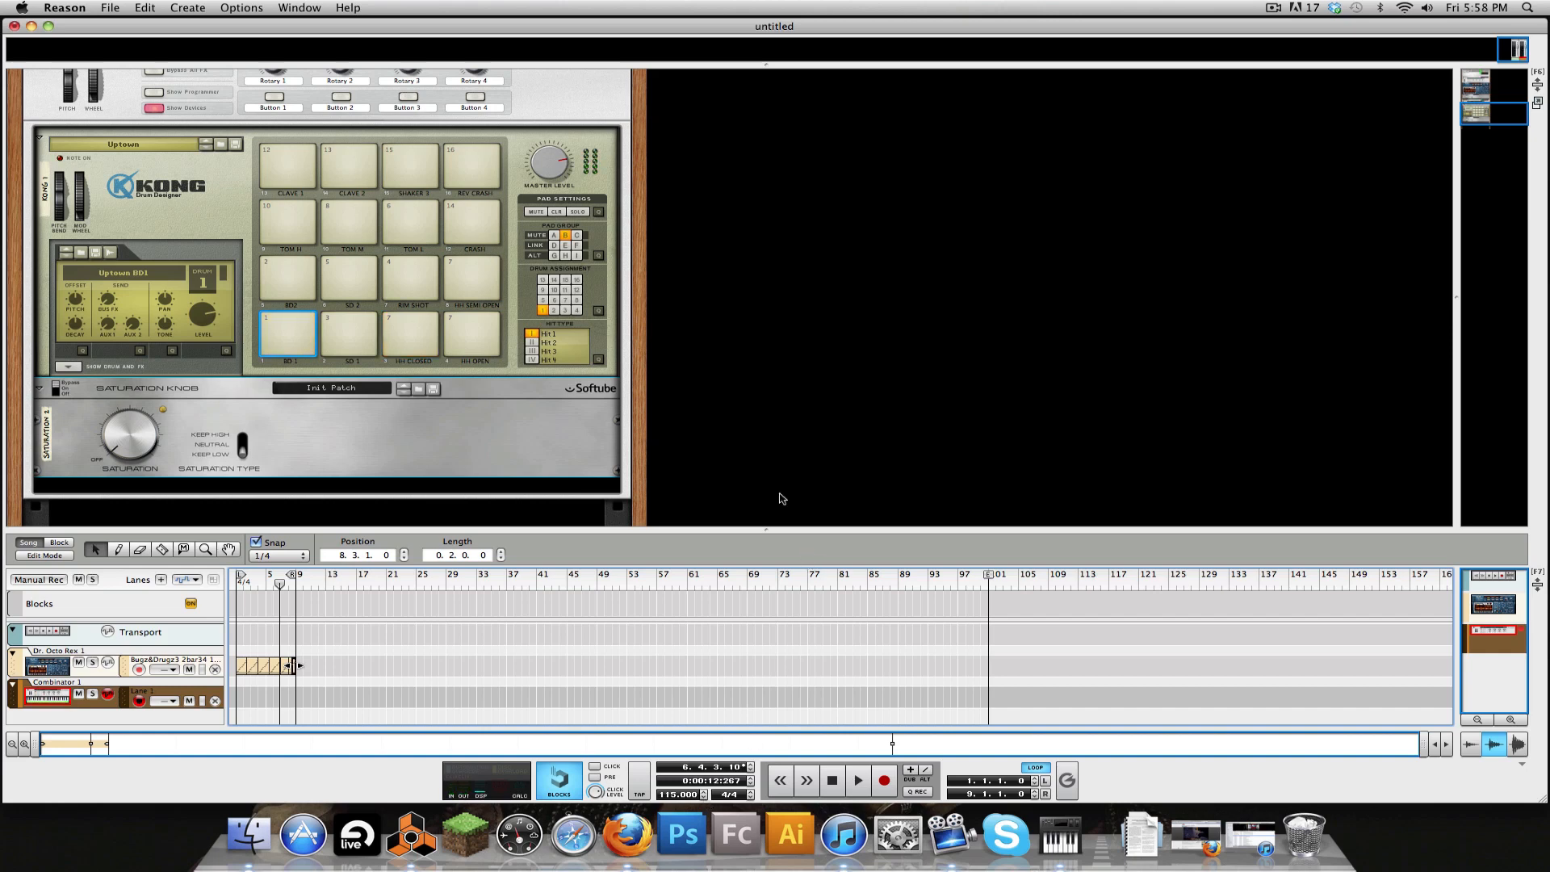
{"action": "left_click_drag", "start_coordinate": [279, 584], "coordinate": [168, 593]}
{"action": "left_click", "coordinate": [866, 783]}
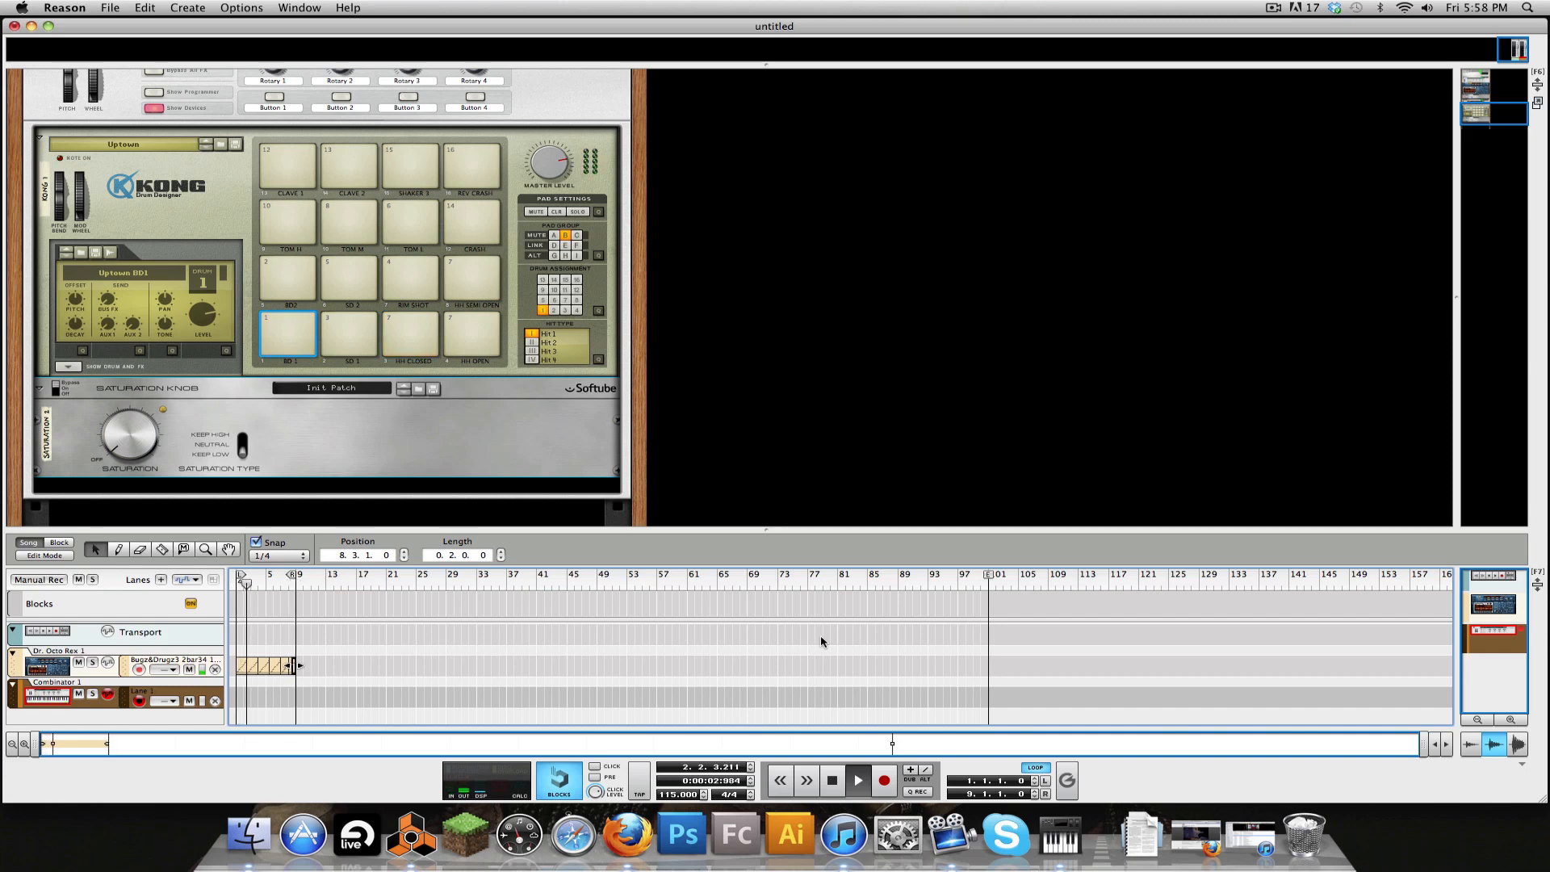
{"action": "key", "text": "space"}
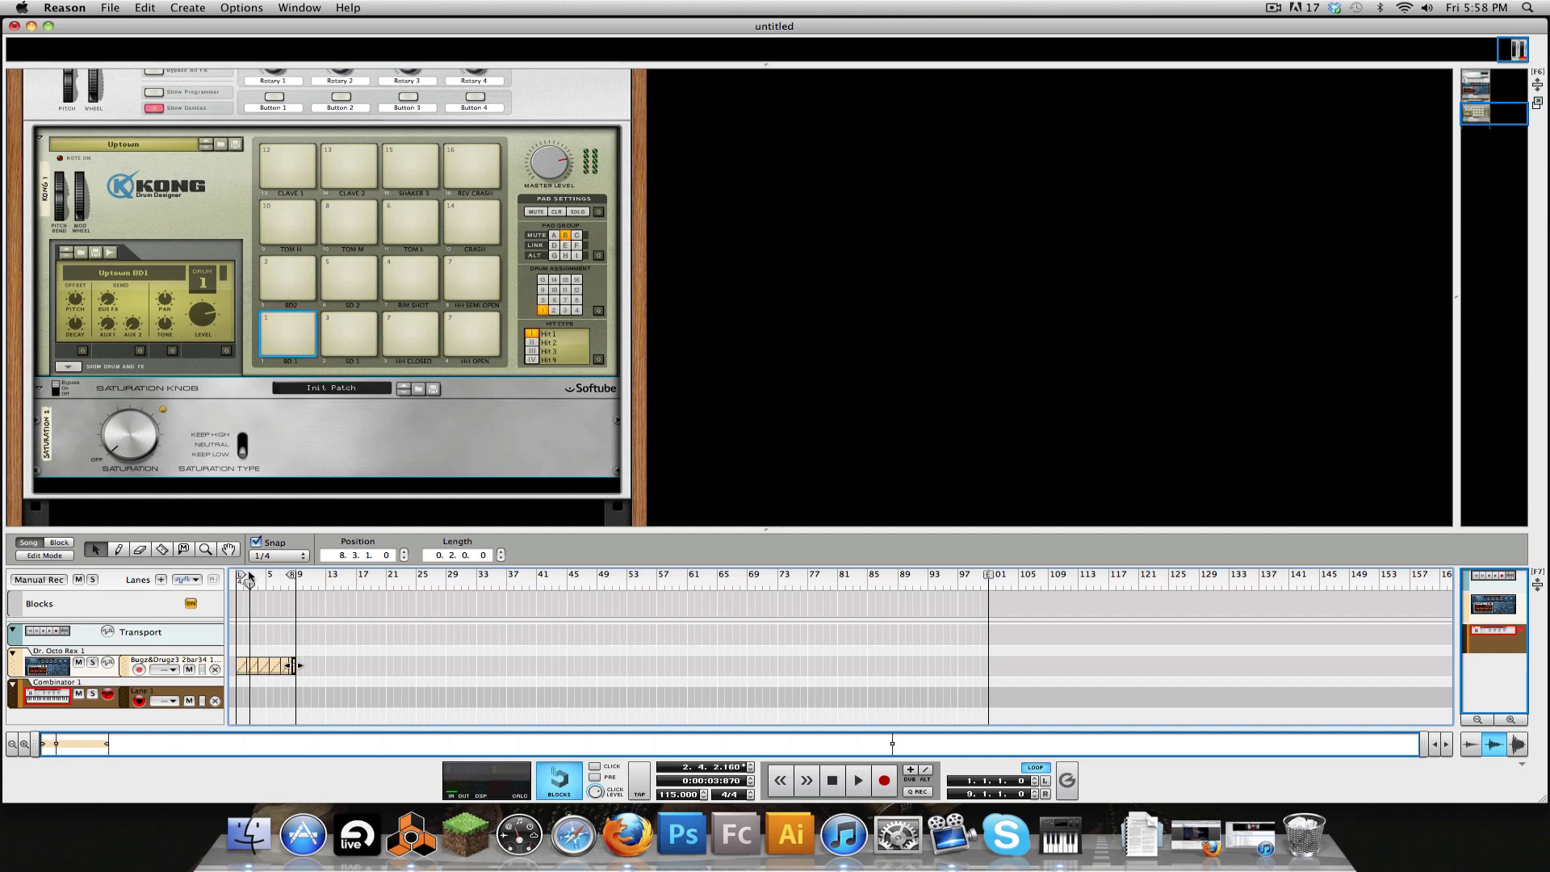
{"action": "left_click_drag", "start_coordinate": [249, 579], "coordinate": [155, 578]}
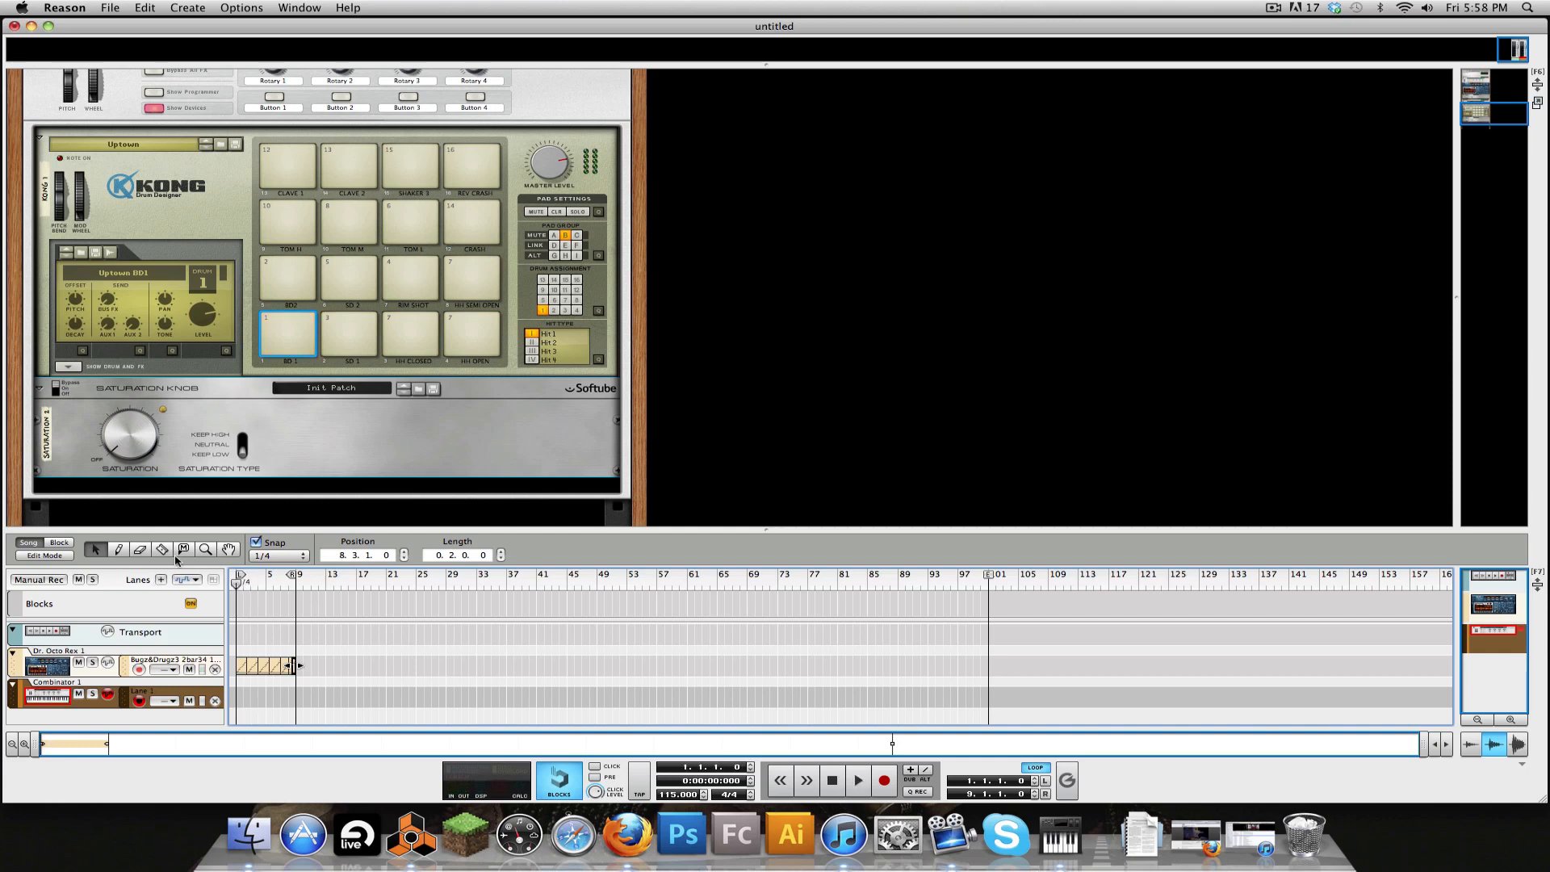
Step: Rename the note lane of the Combinator 1 track as "Kick"
{"action": "double_click", "coordinate": [149, 692]}
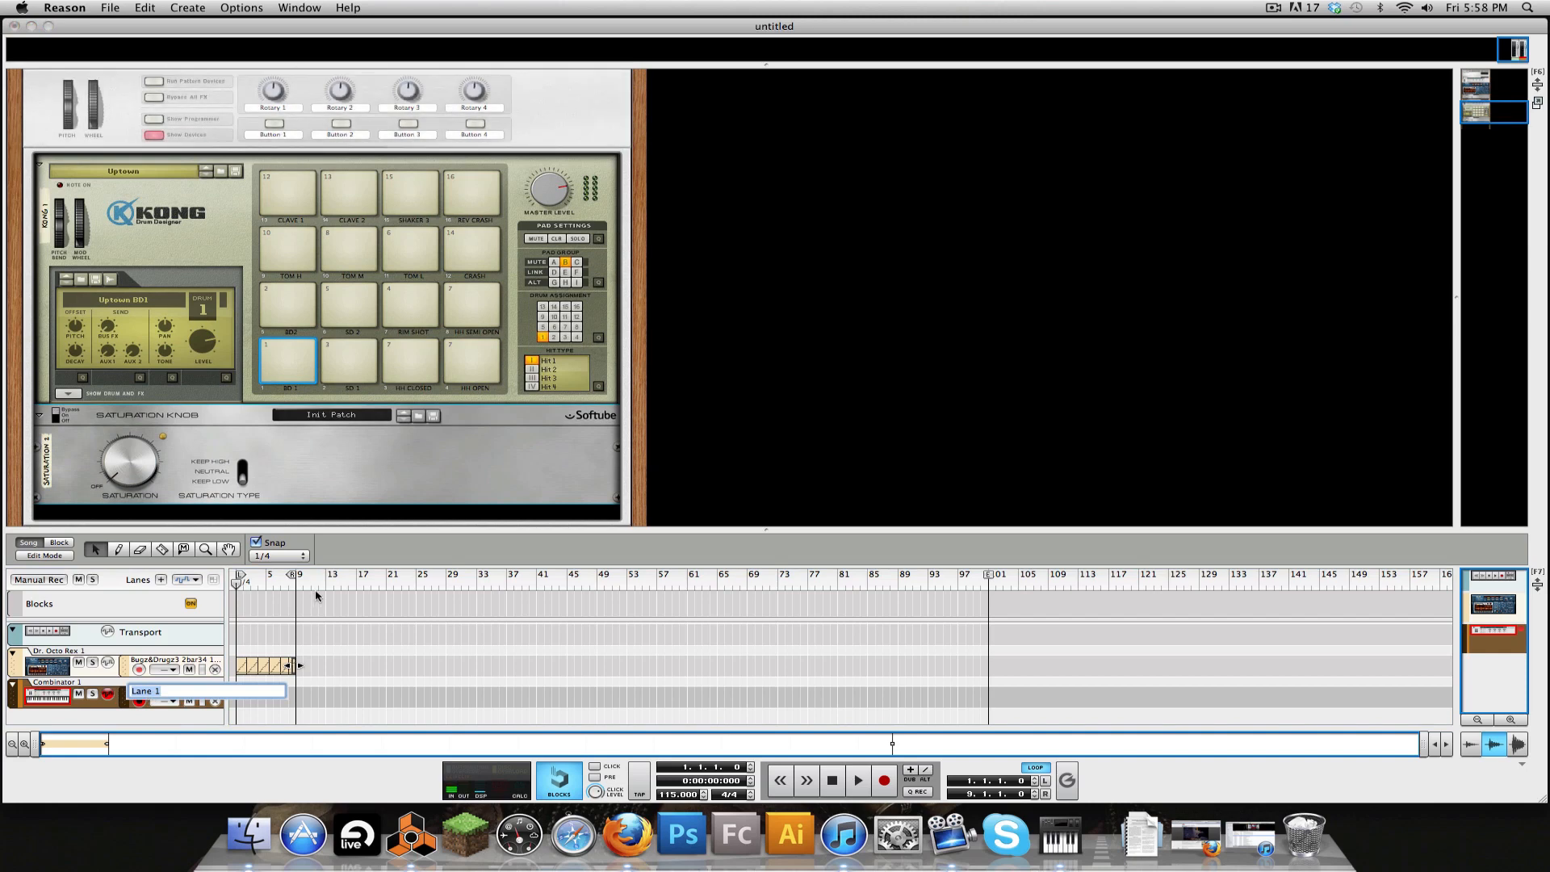
{"action": "type", "text": "Kick"}
{"action": "key", "text": "Return"}
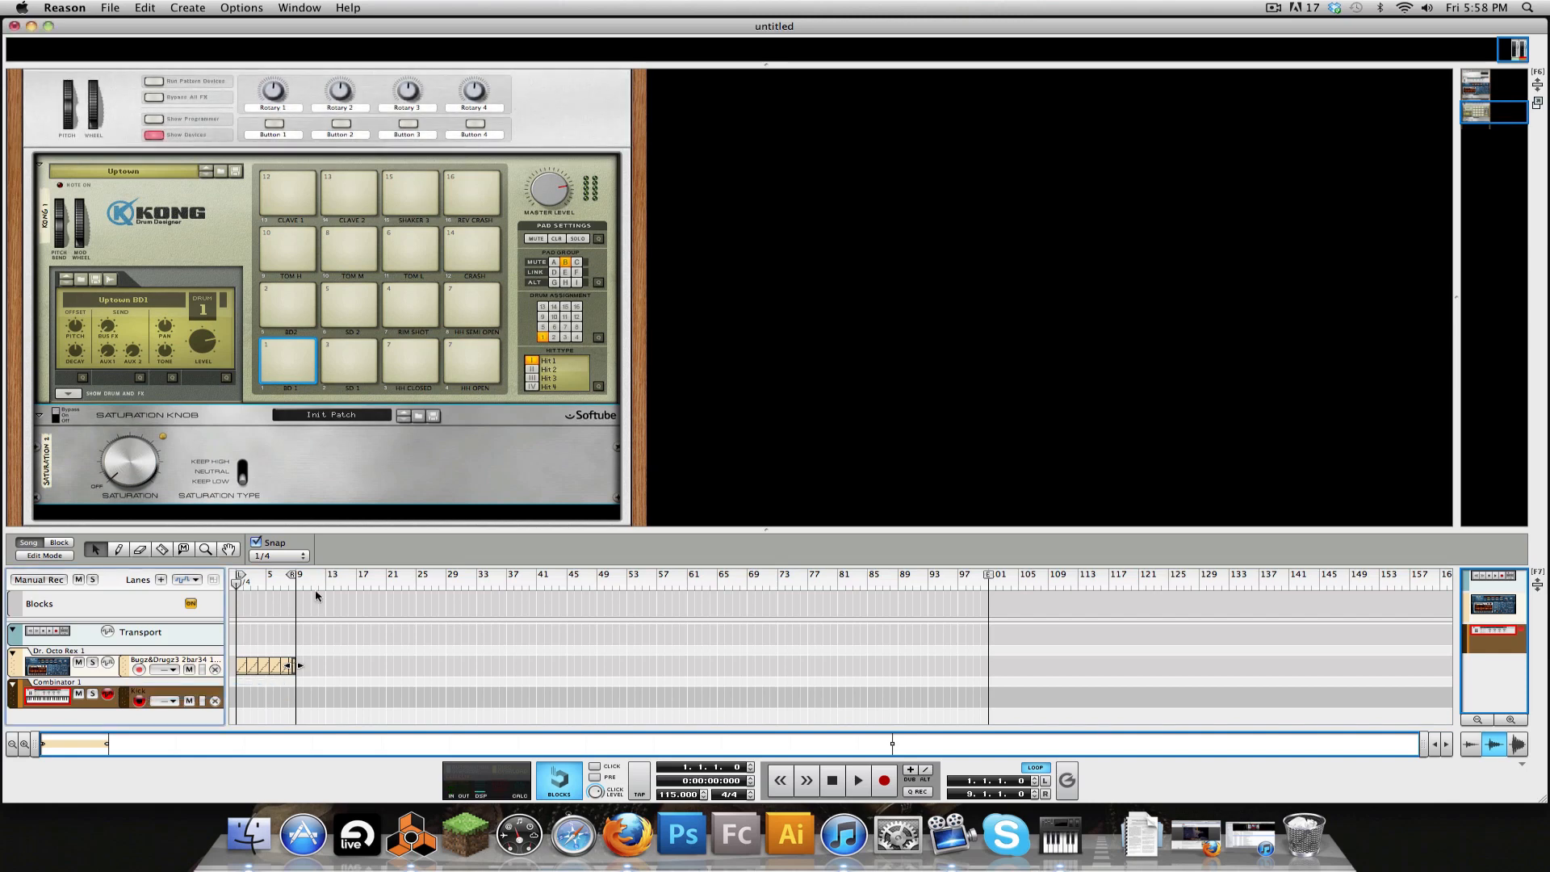
Step: Show the Tool Window and set the note quantize value to 1/4
{"action": "left_click", "coordinate": [289, 6]}
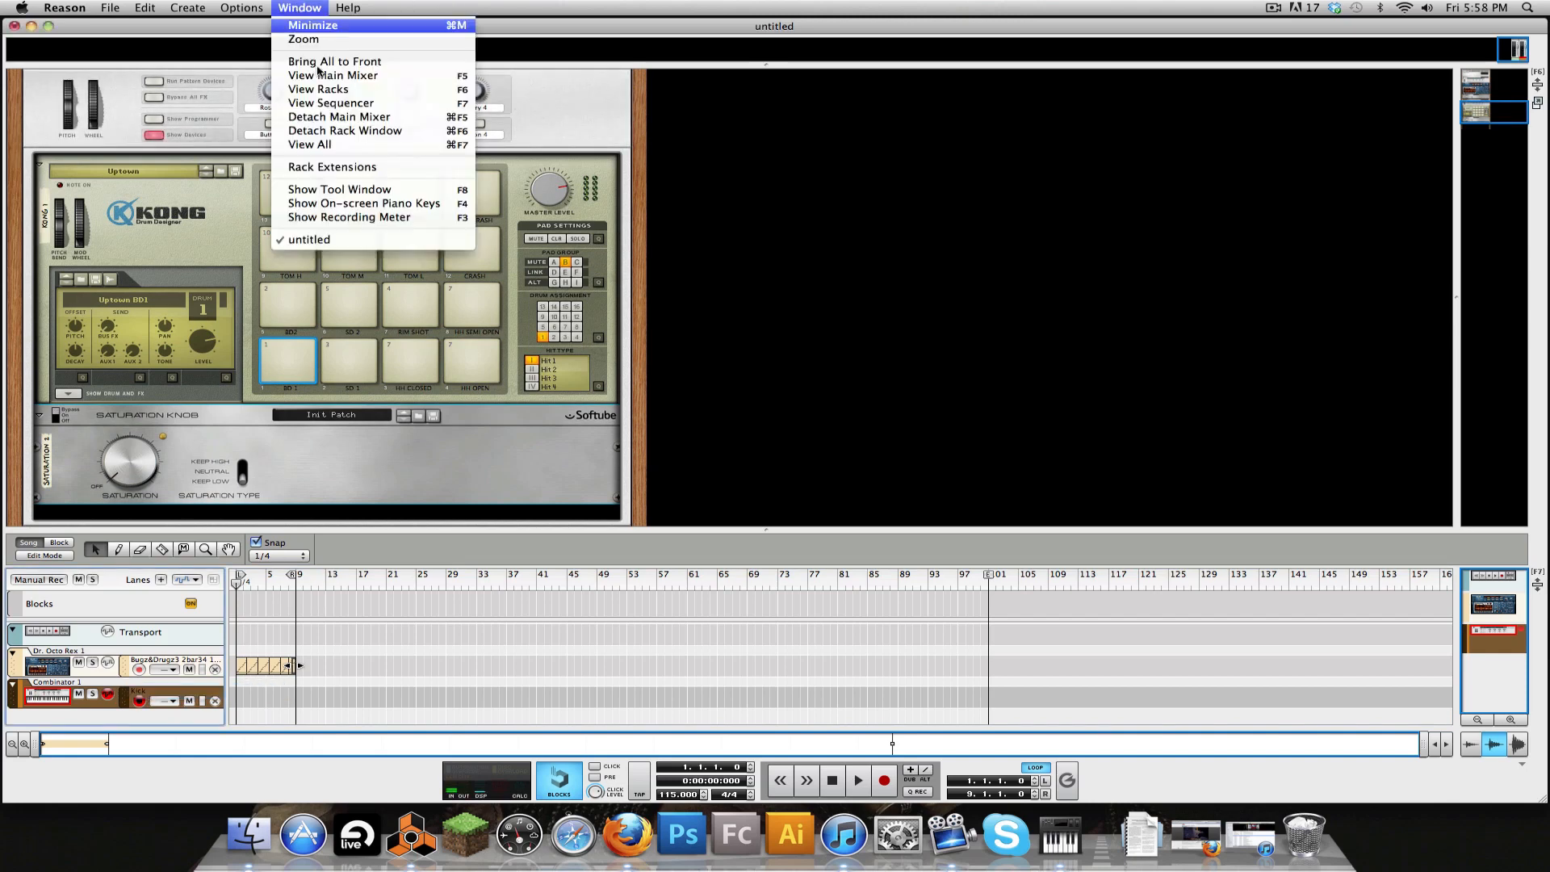
{"action": "left_click", "coordinate": [361, 190]}
{"action": "left_click", "coordinate": [1453, 217]}
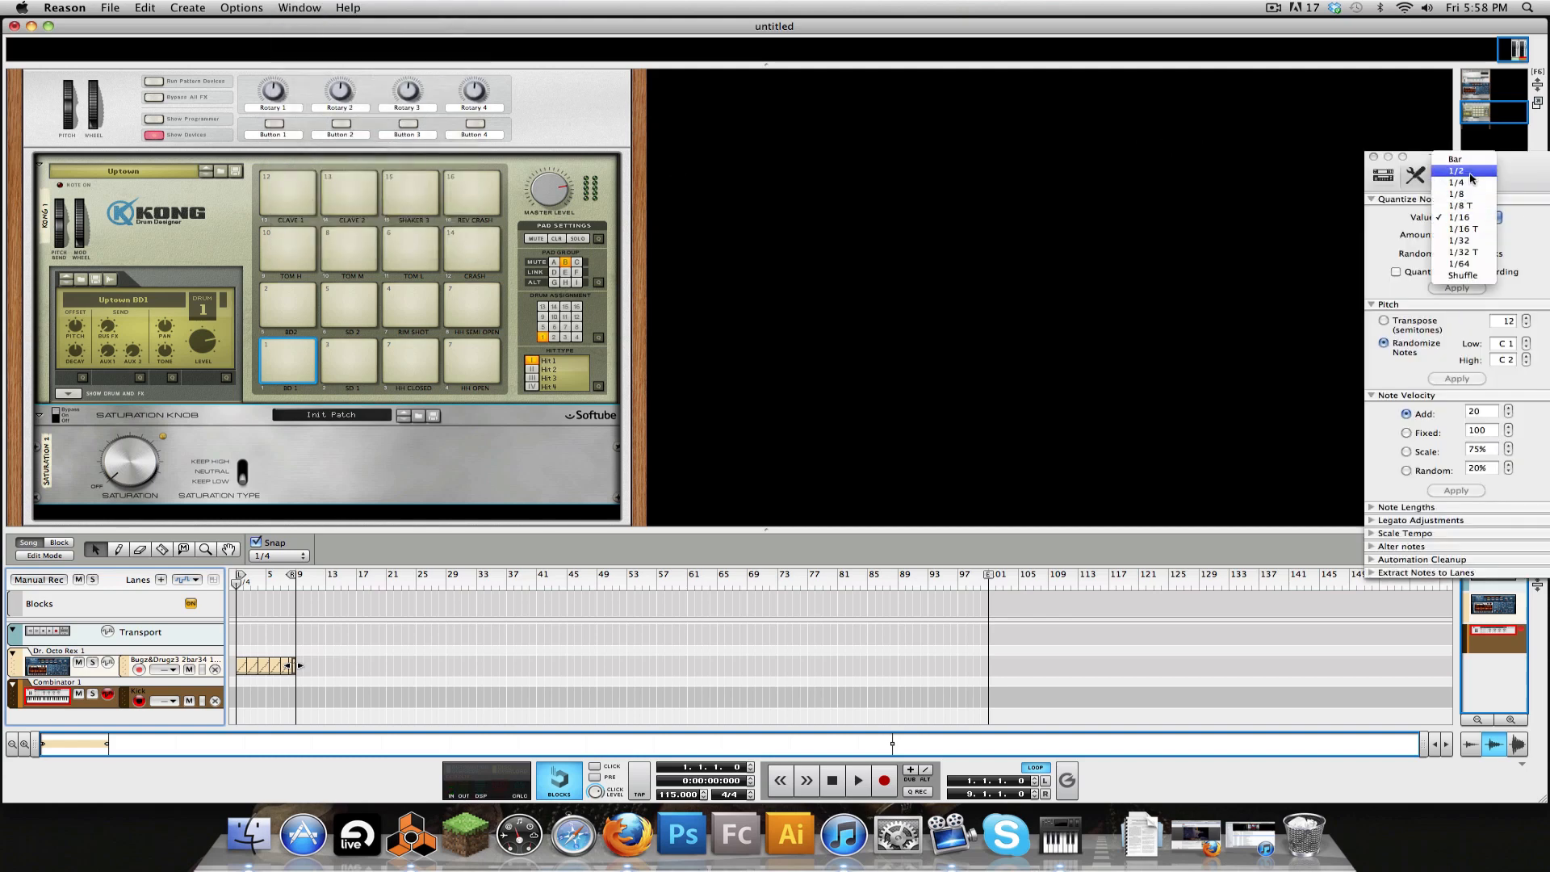
{"action": "left_click", "coordinate": [1471, 185]}
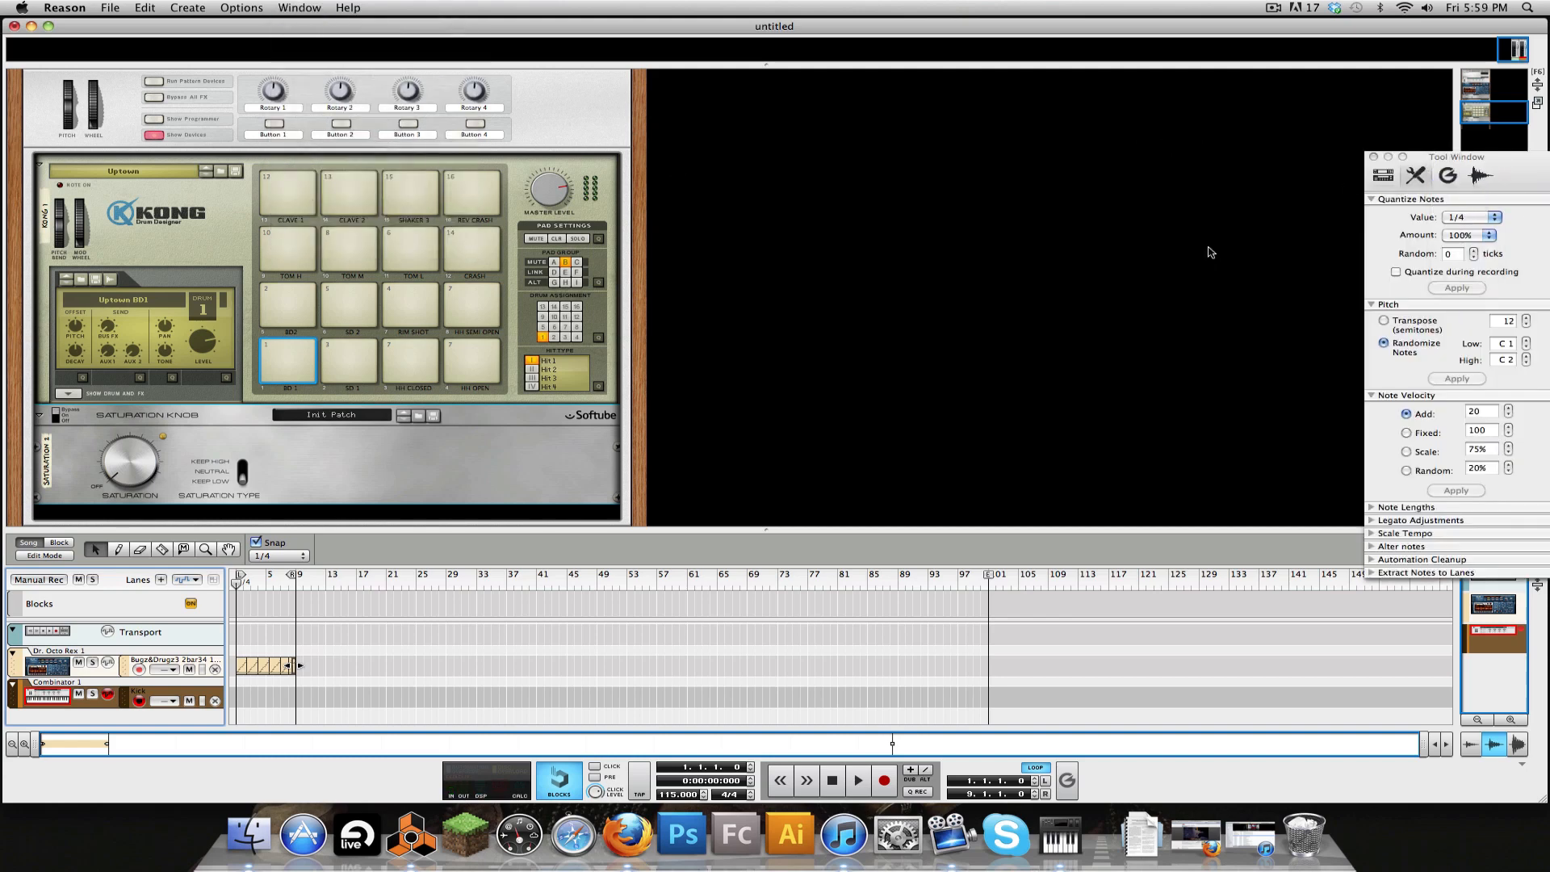
Step: Turn on the precount and quantize during recording, with the playhead at bar 1
{"action": "left_click", "coordinate": [252, 584]}
{"action": "left_click", "coordinate": [236, 586]}
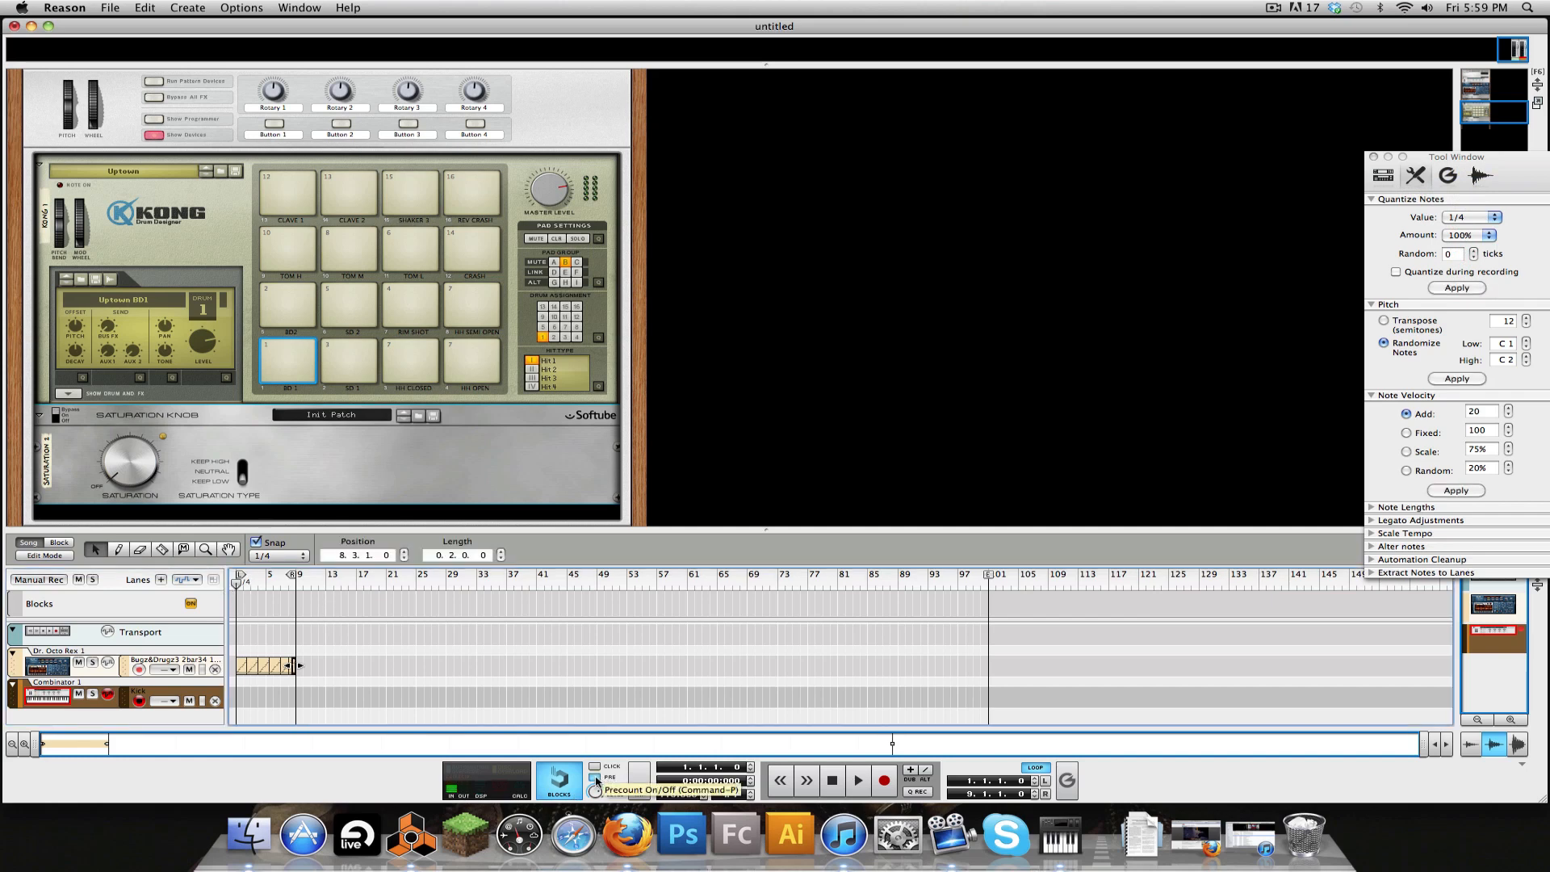
{"action": "left_click", "coordinate": [916, 791]}
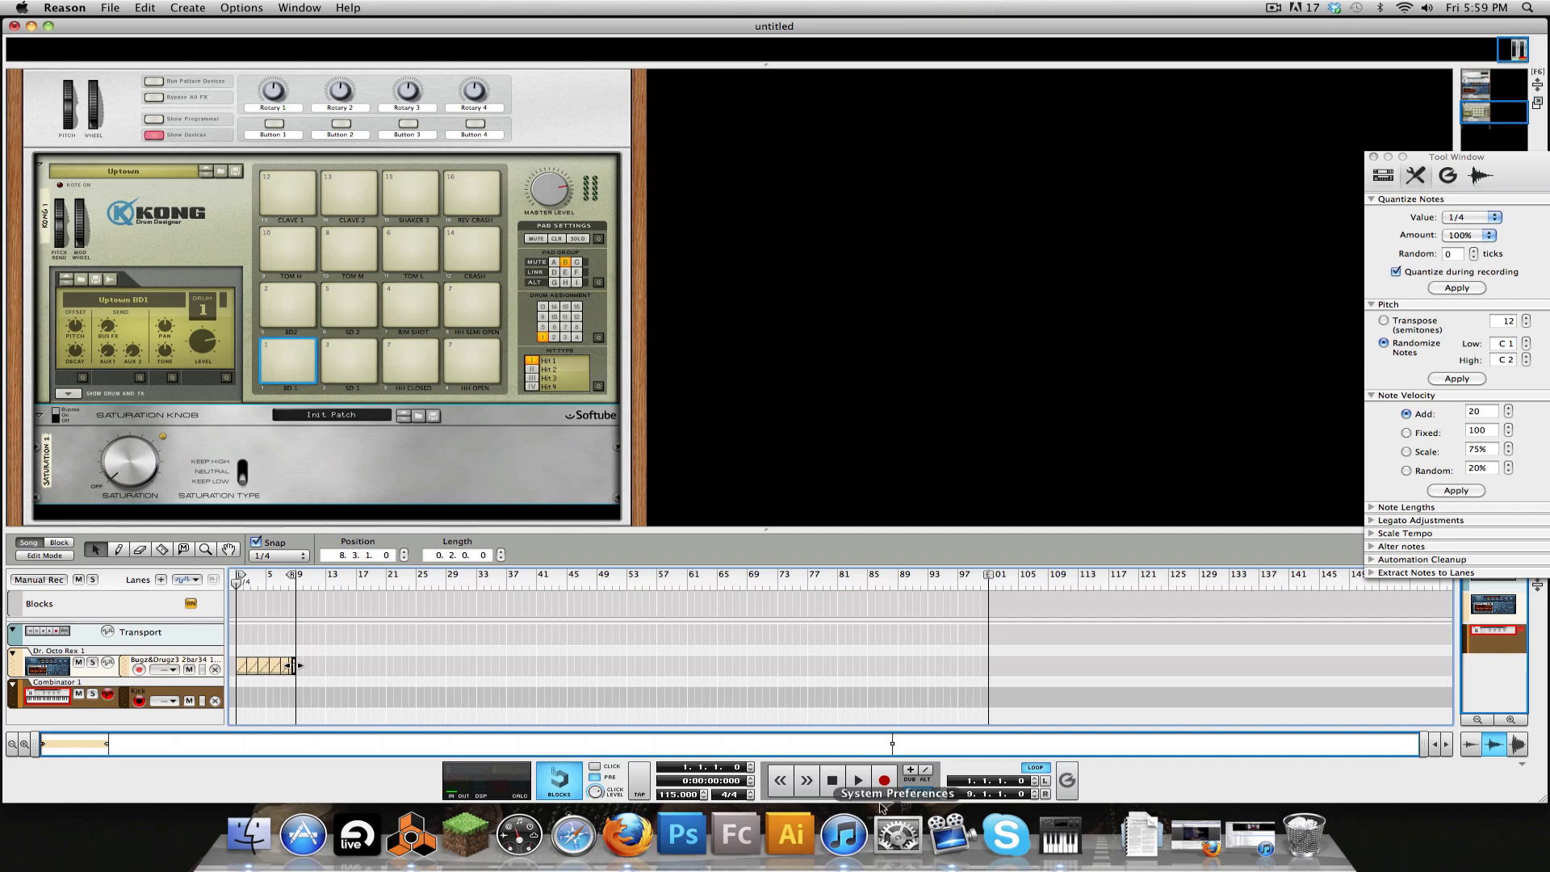
Step: Record a four-bar kick clip from bar 1 on the Kick lane
{"action": "left_click", "coordinate": [854, 781]}
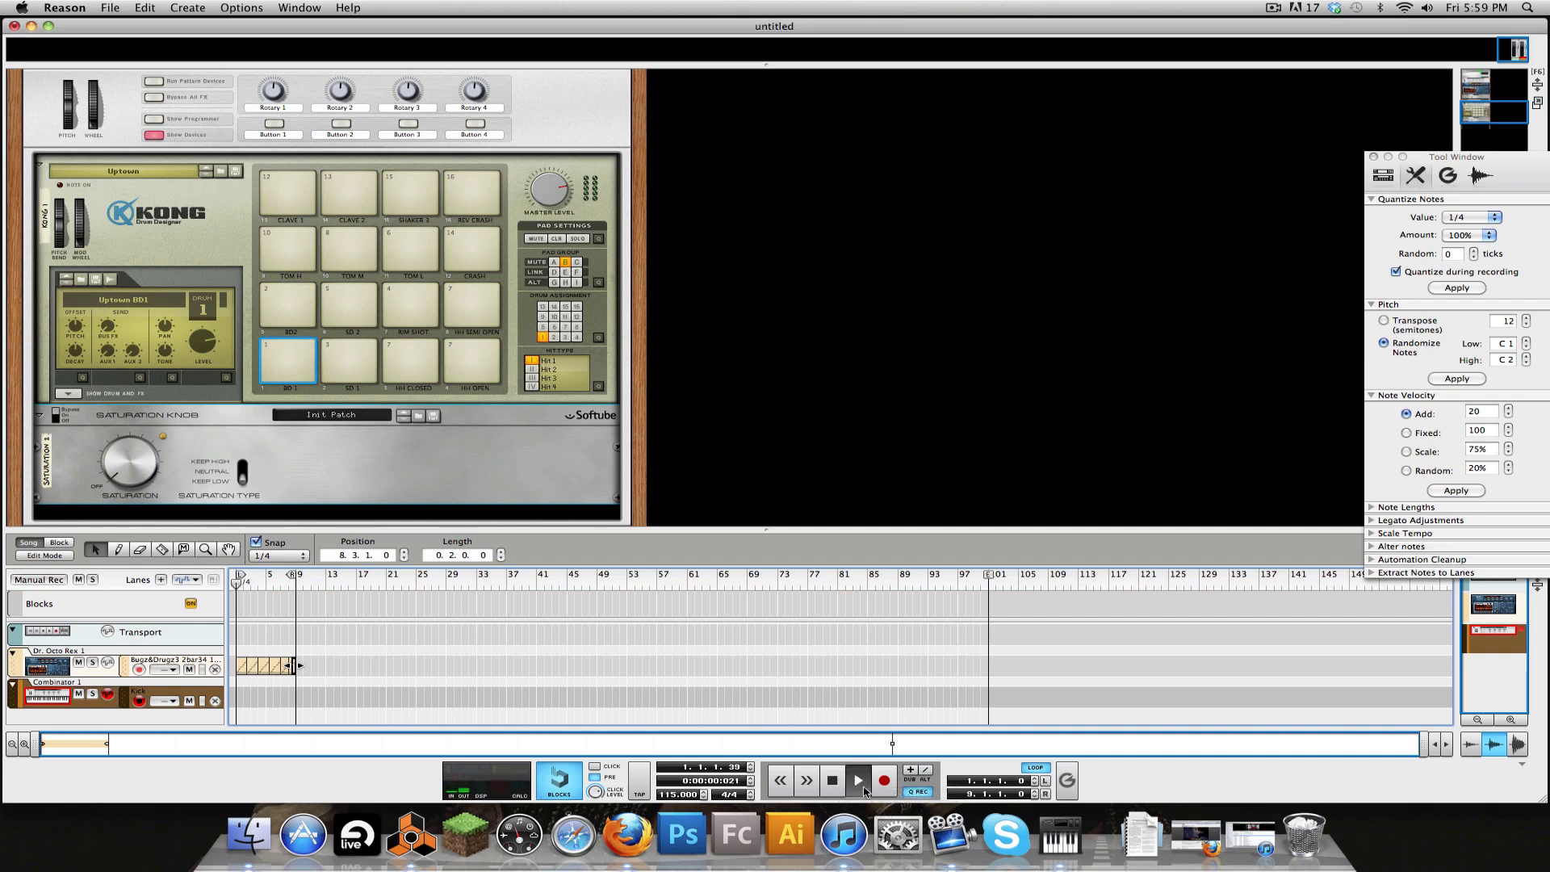
{"action": "left_click", "coordinate": [837, 782]}
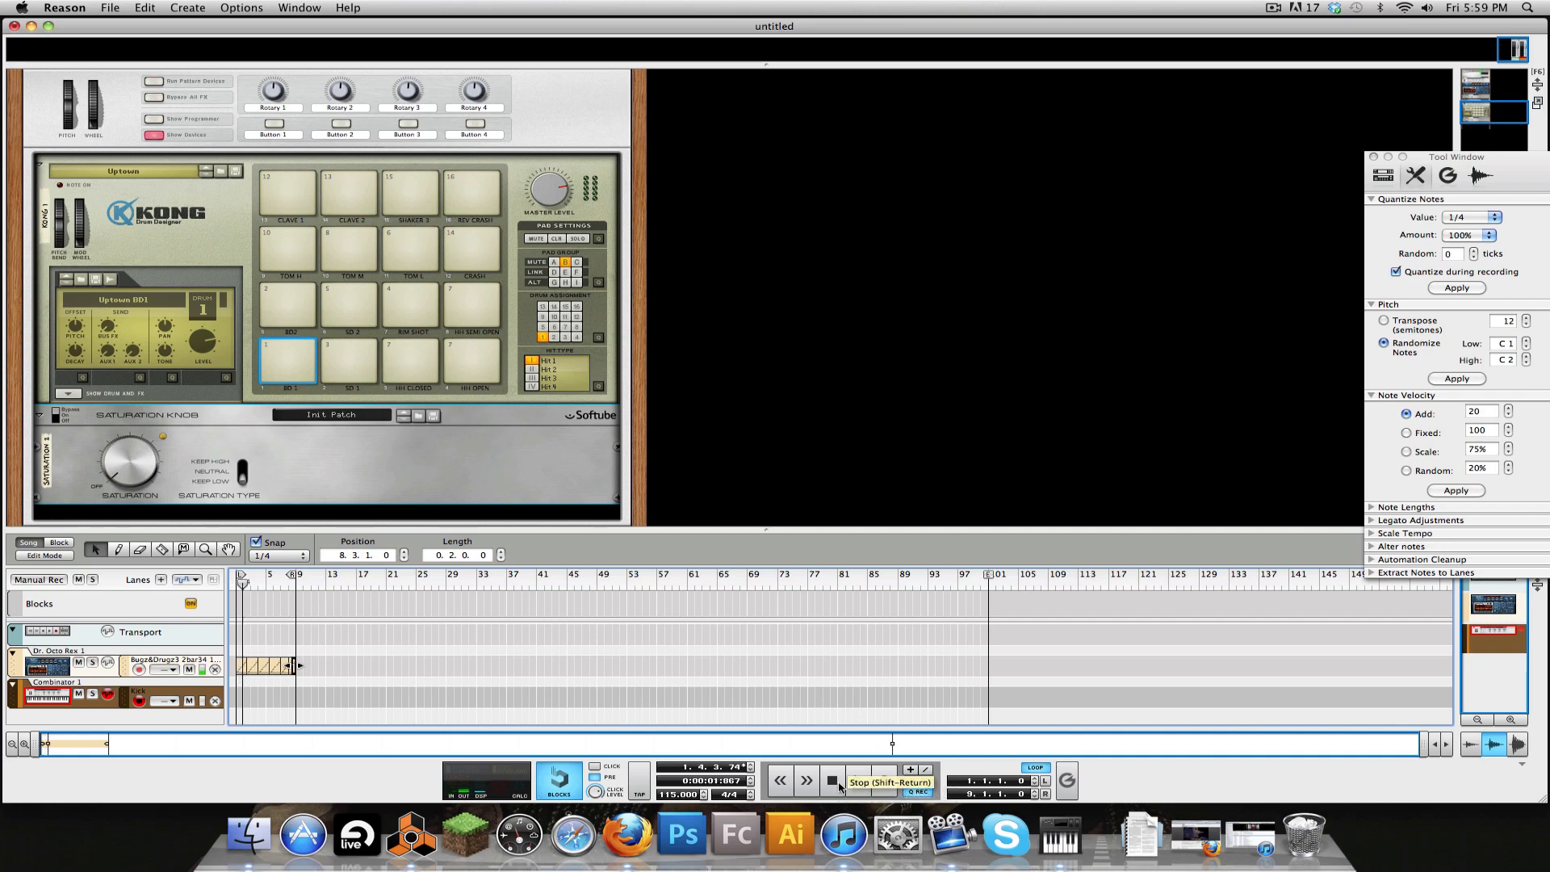
{"action": "left_click", "coordinate": [837, 782]}
{"action": "left_click", "coordinate": [884, 788]}
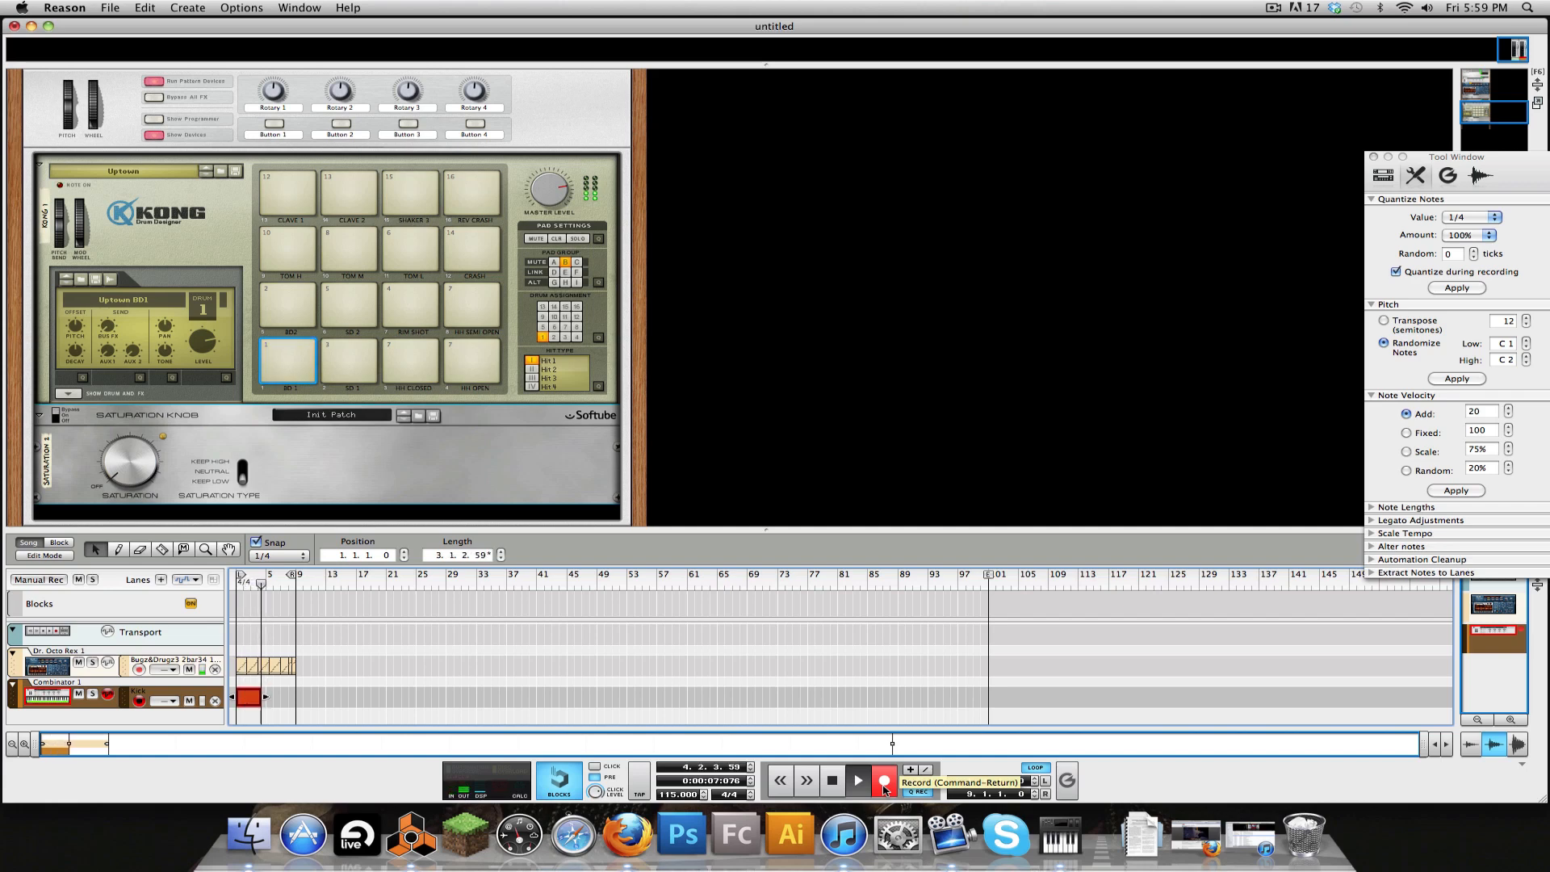
{"action": "left_click", "coordinate": [884, 780]}
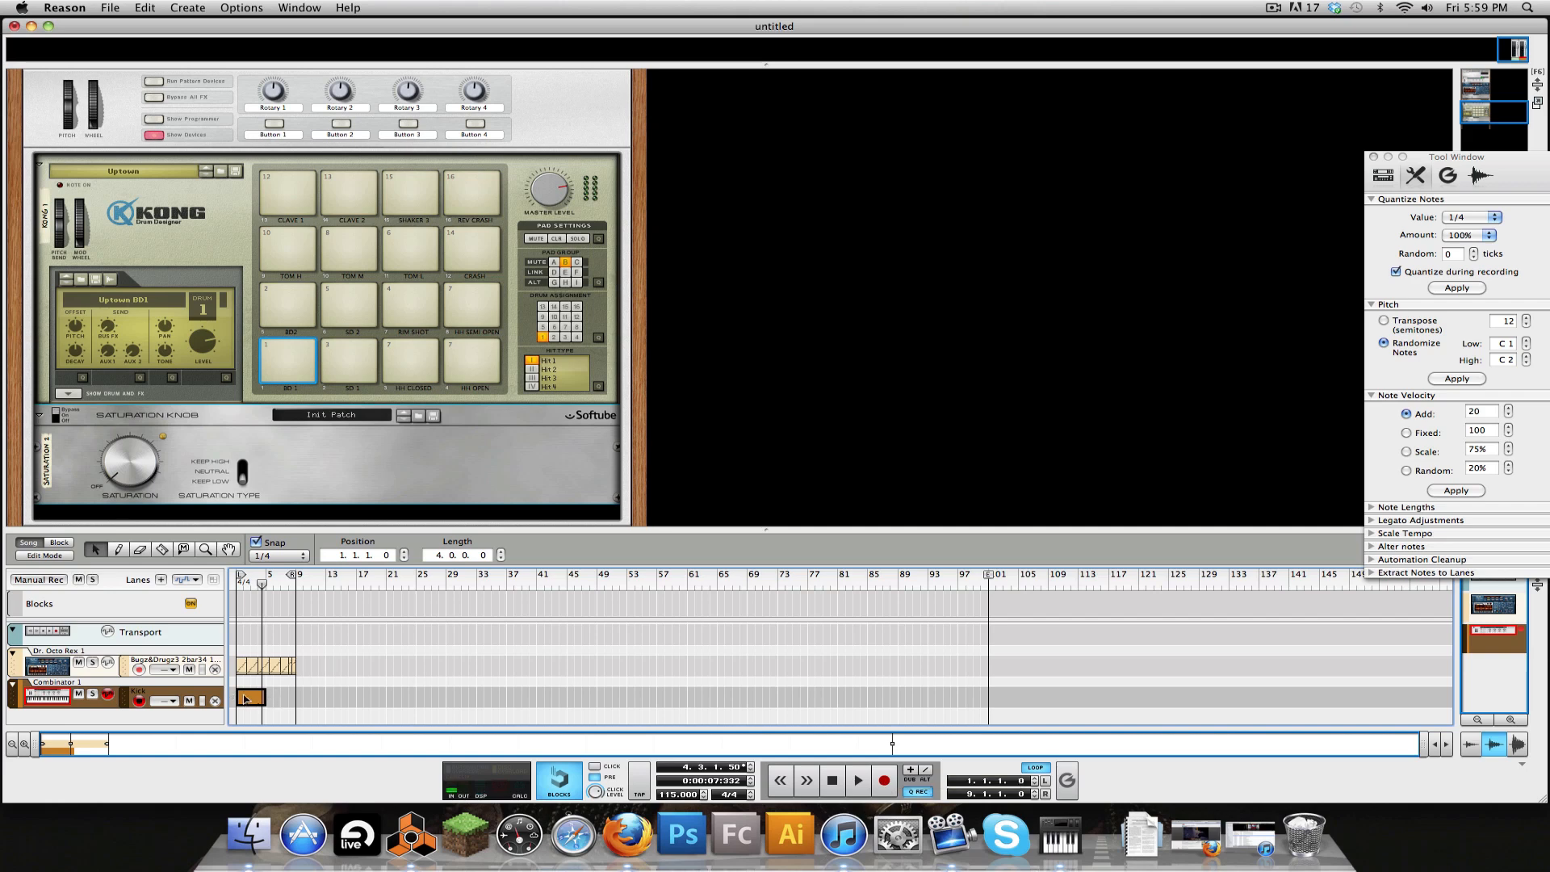
Step: Copy the kick clip to bar 5 and join both clips into one eight-bar clip
{"action": "left_click_drag", "start_coordinate": [244, 696], "coordinate": [151, 708]}
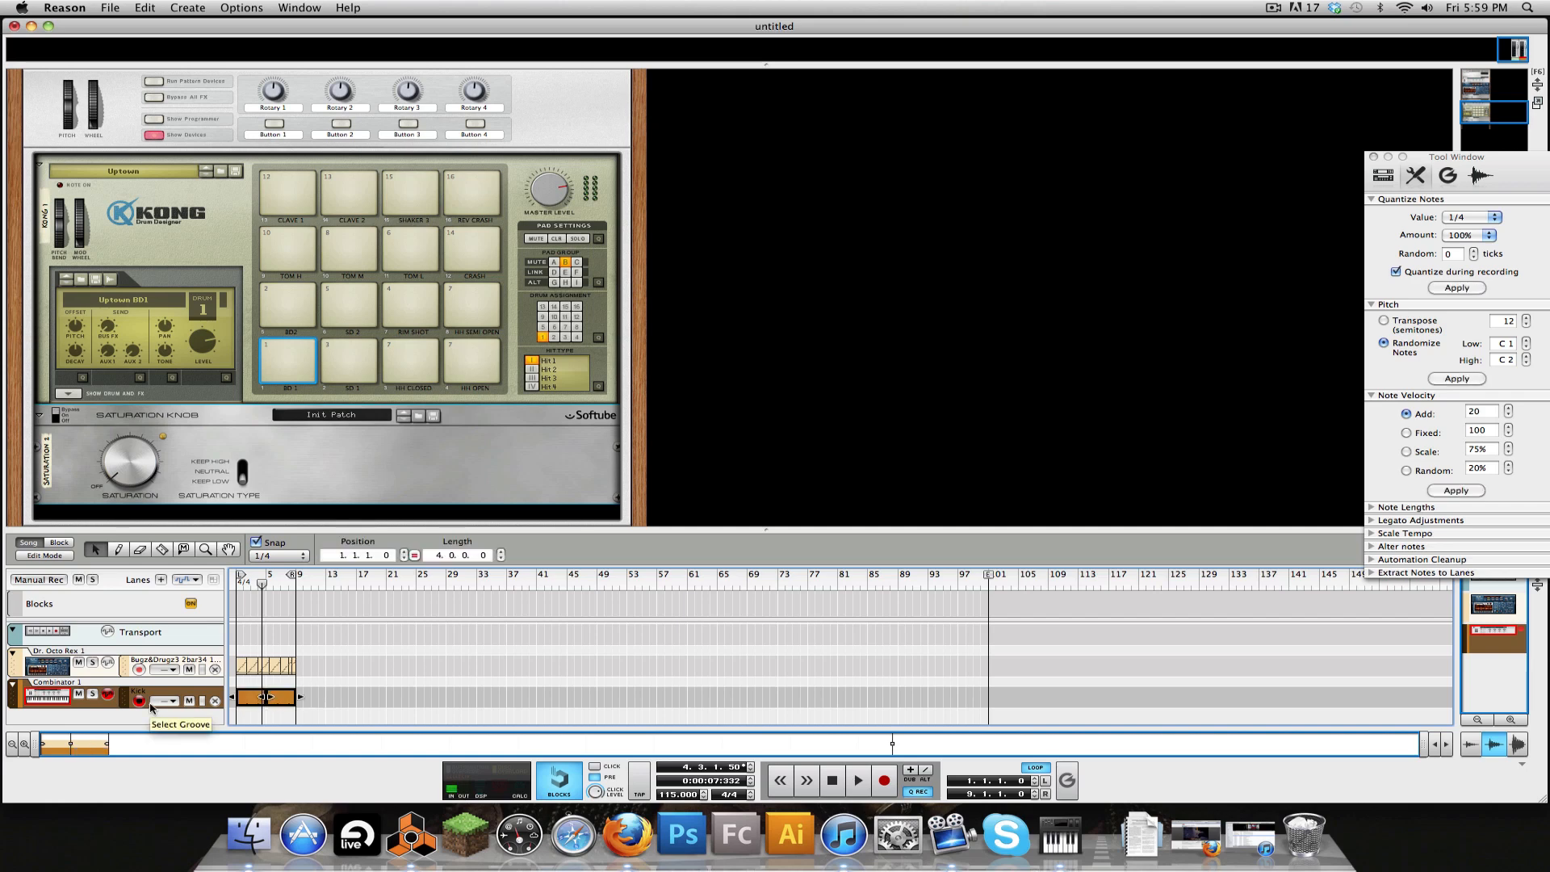
{"action": "key", "text": "super+j"}
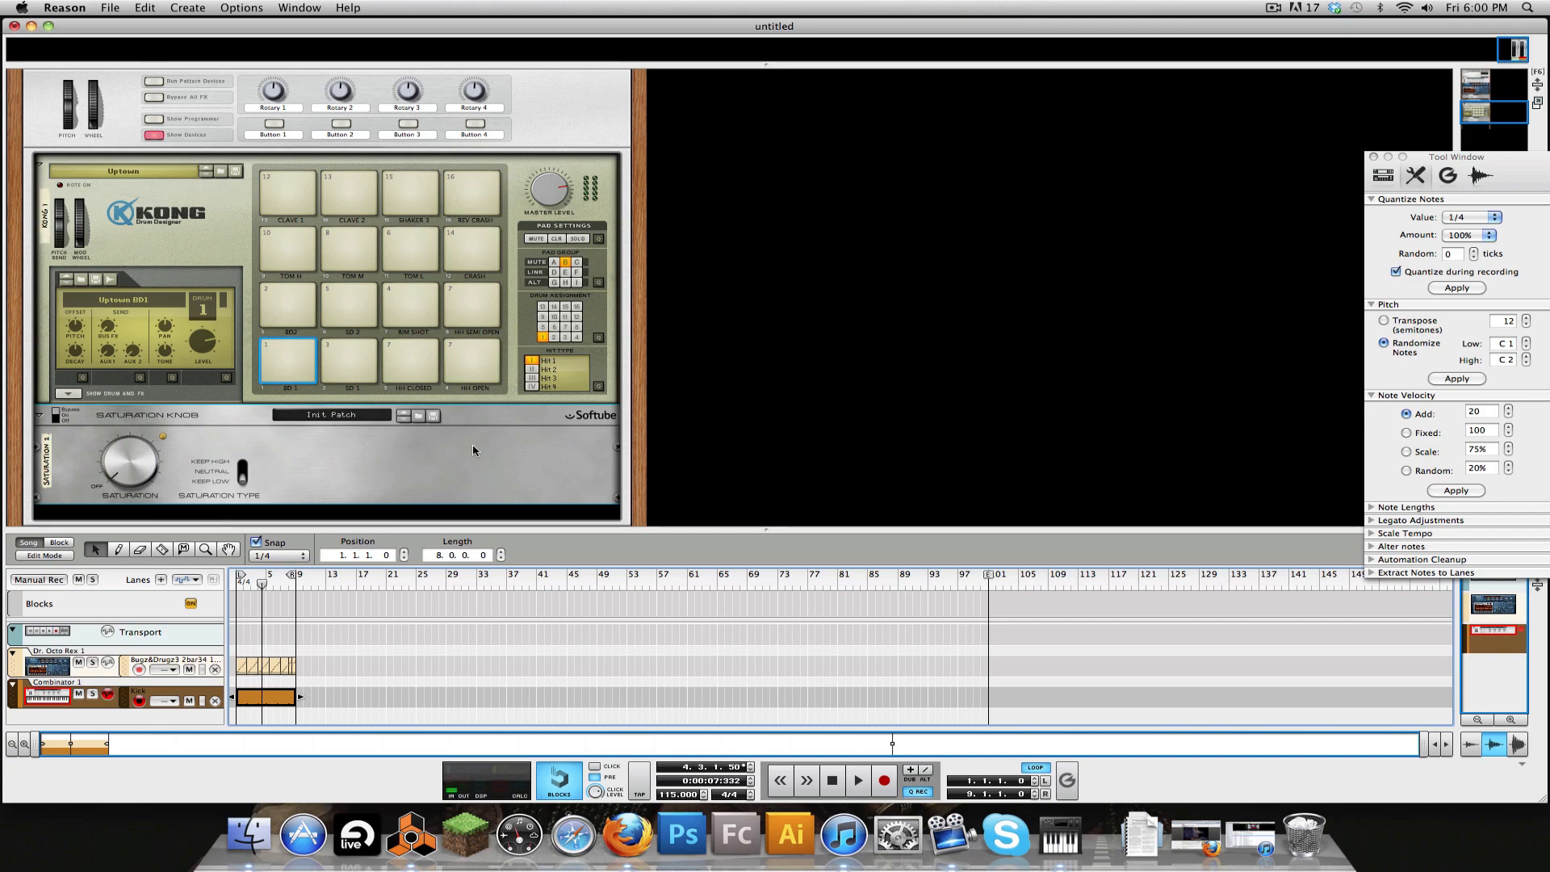
Step: Add a new note lane to the Combinator 1 track and name it "Hihat"
{"action": "right_click", "coordinate": [126, 697]}
{"action": "left_click", "coordinate": [239, 575]}
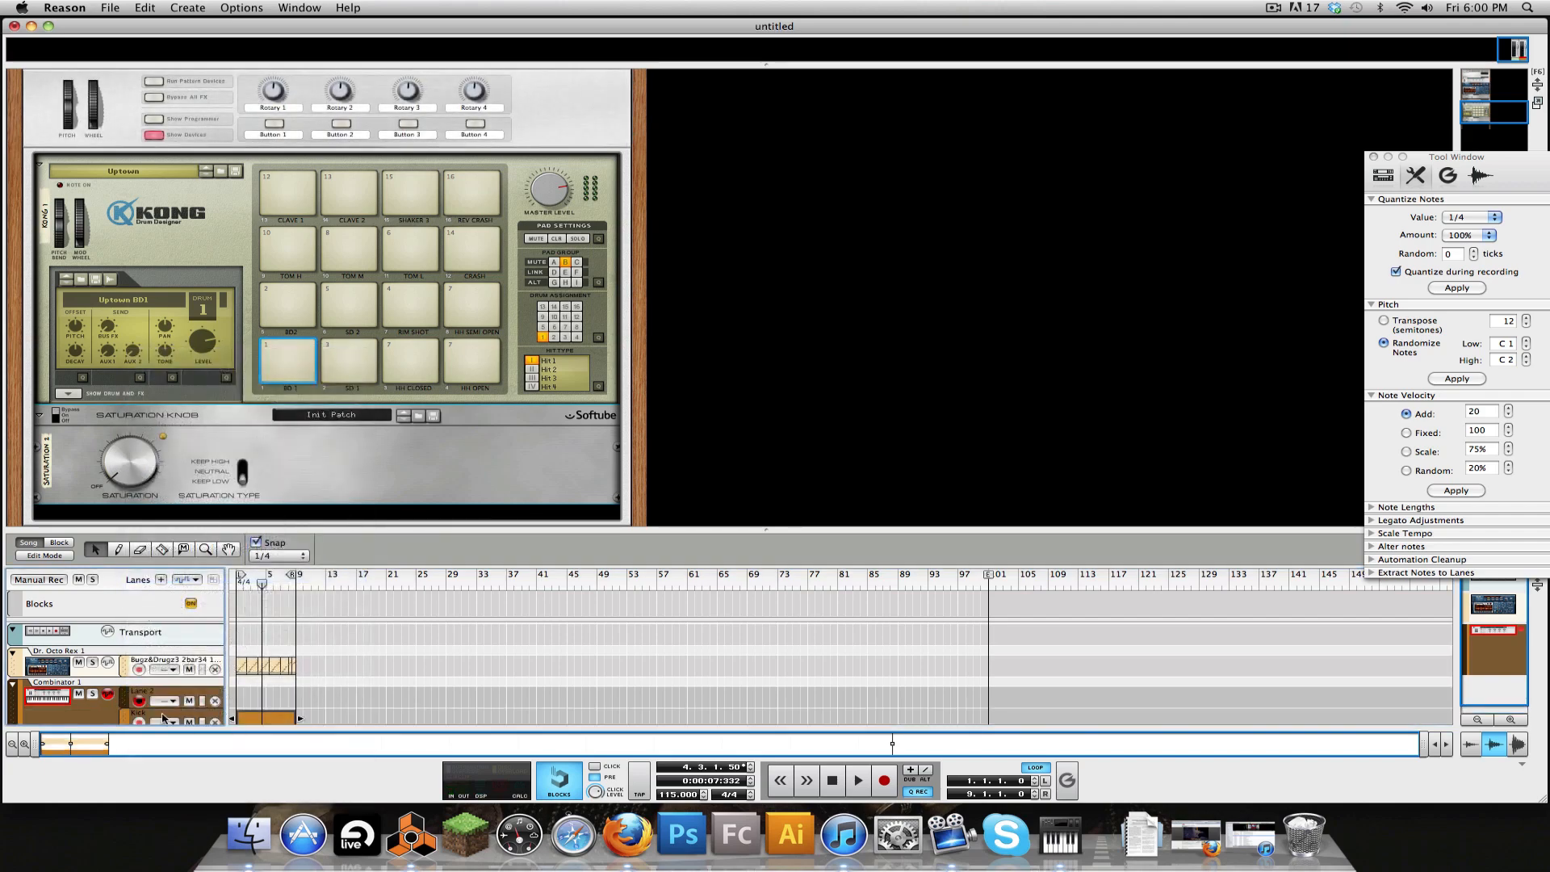
{"action": "double_click", "coordinate": [149, 692]}
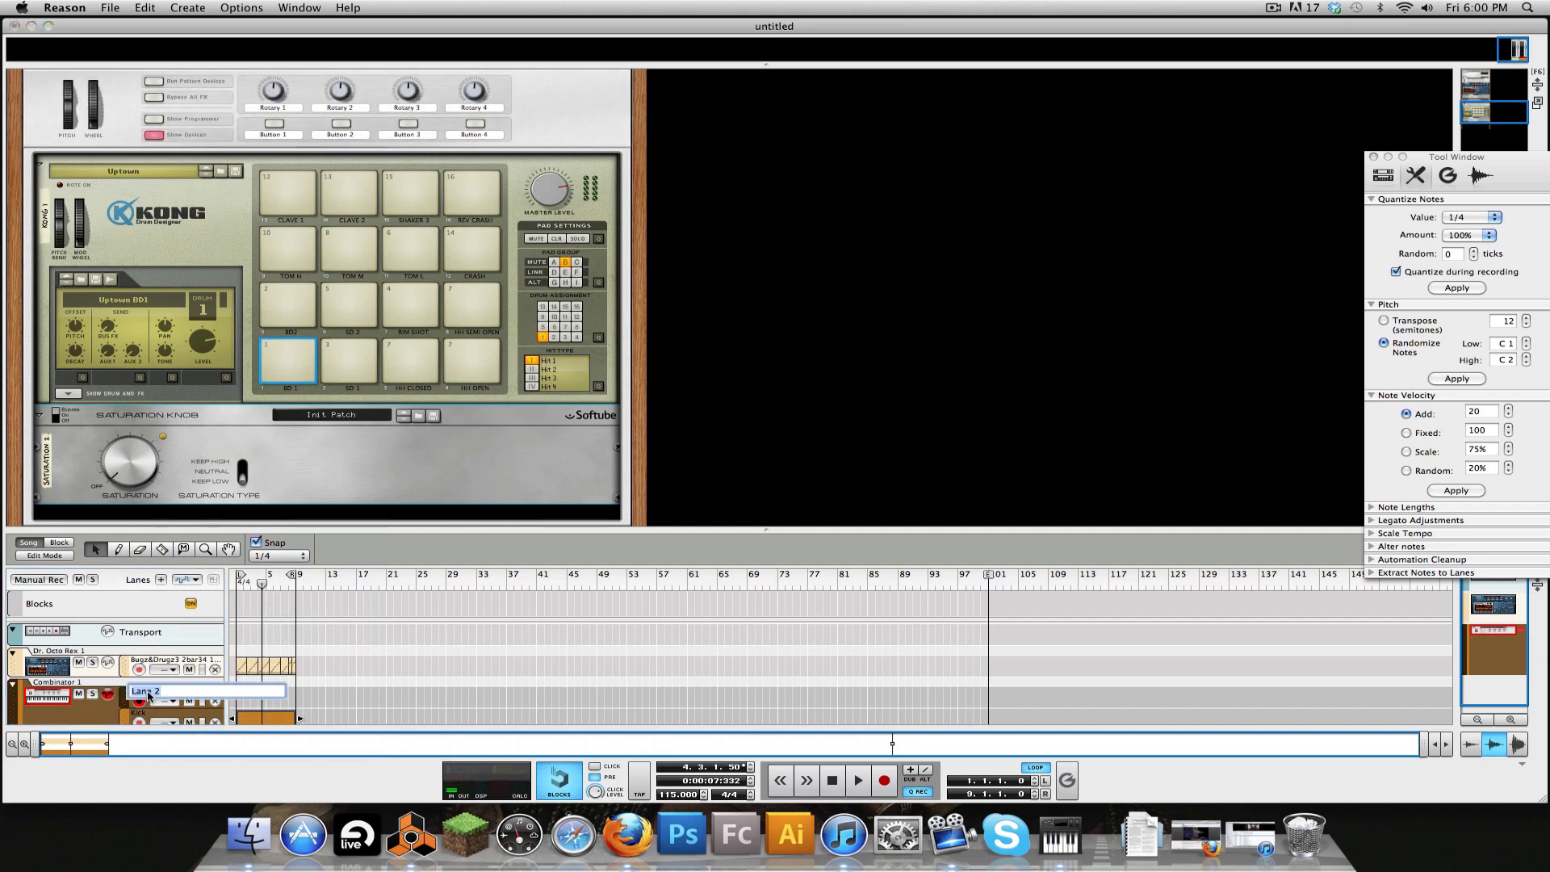
{"action": "type", "text": "Hihat"}
{"action": "key", "text": "Return"}
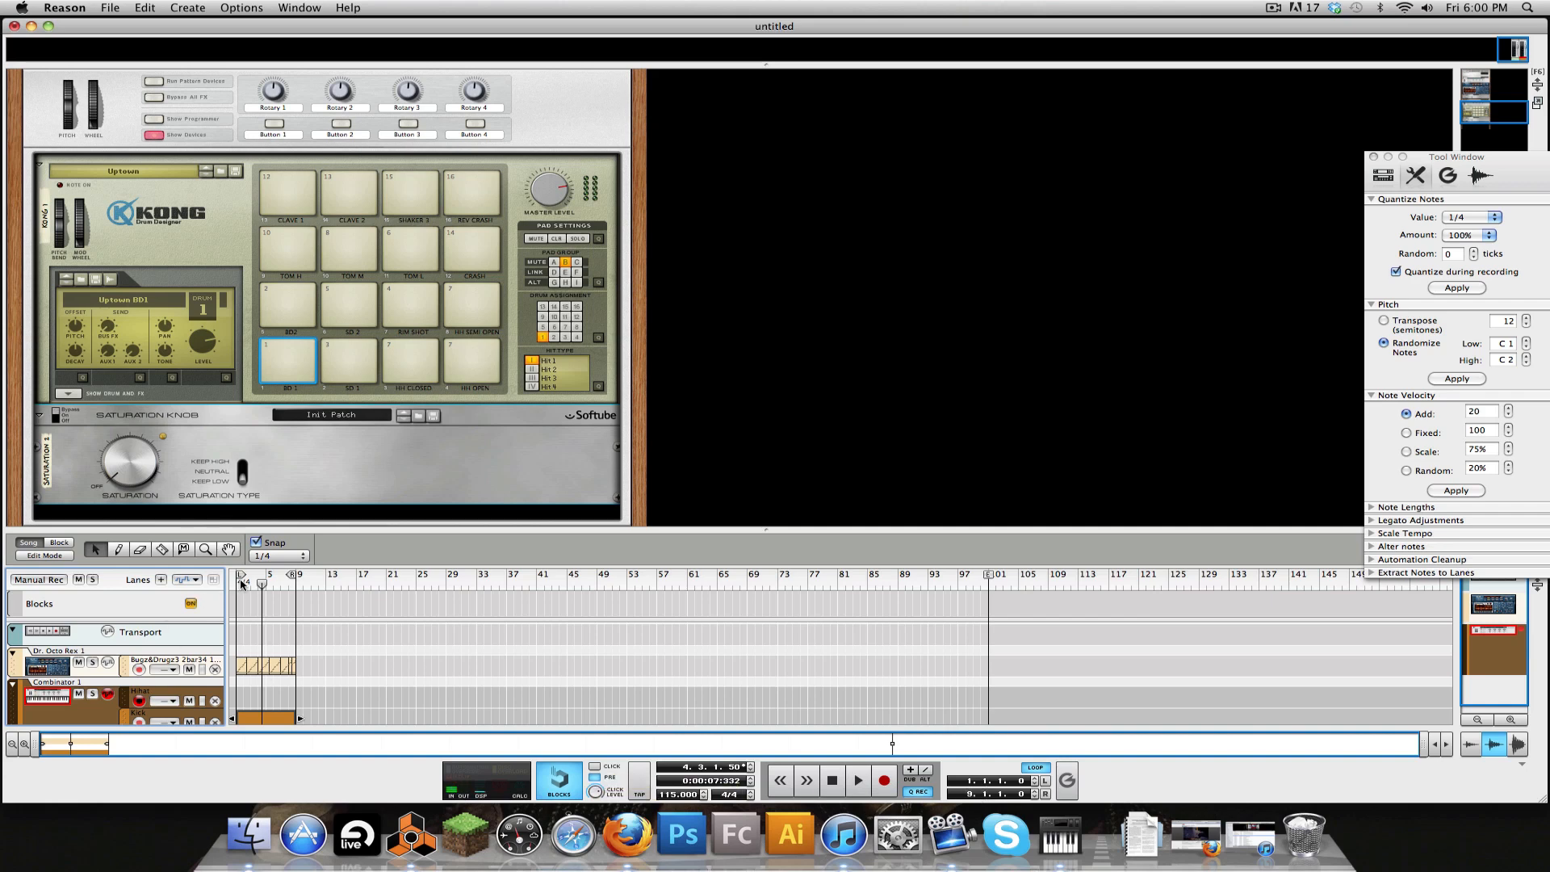
Step: Return the playhead to bar 1 and set the sequencer snap value to Bar
{"action": "mouse_move", "coordinate": [246, 586]}
{"action": "left_mouse_down"}
{"action": "mouse_move", "coordinate": [267, 588]}
{"action": "mouse_move", "coordinate": [234, 592]}
{"action": "left_mouse_up"}
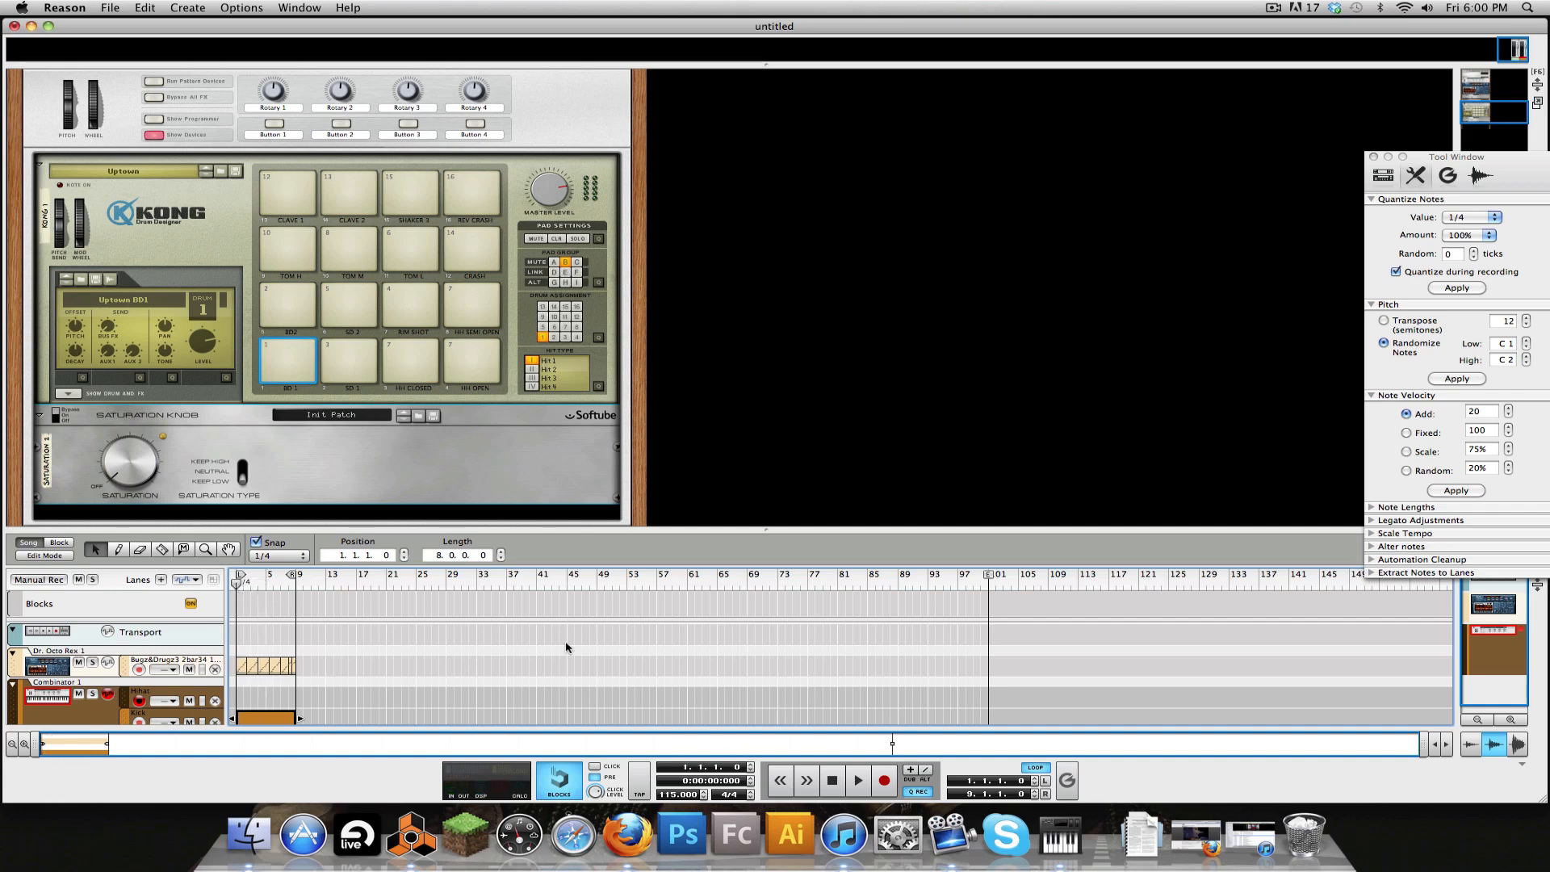
{"action": "left_click", "coordinate": [268, 557]}
{"action": "left_click", "coordinate": [292, 539]}
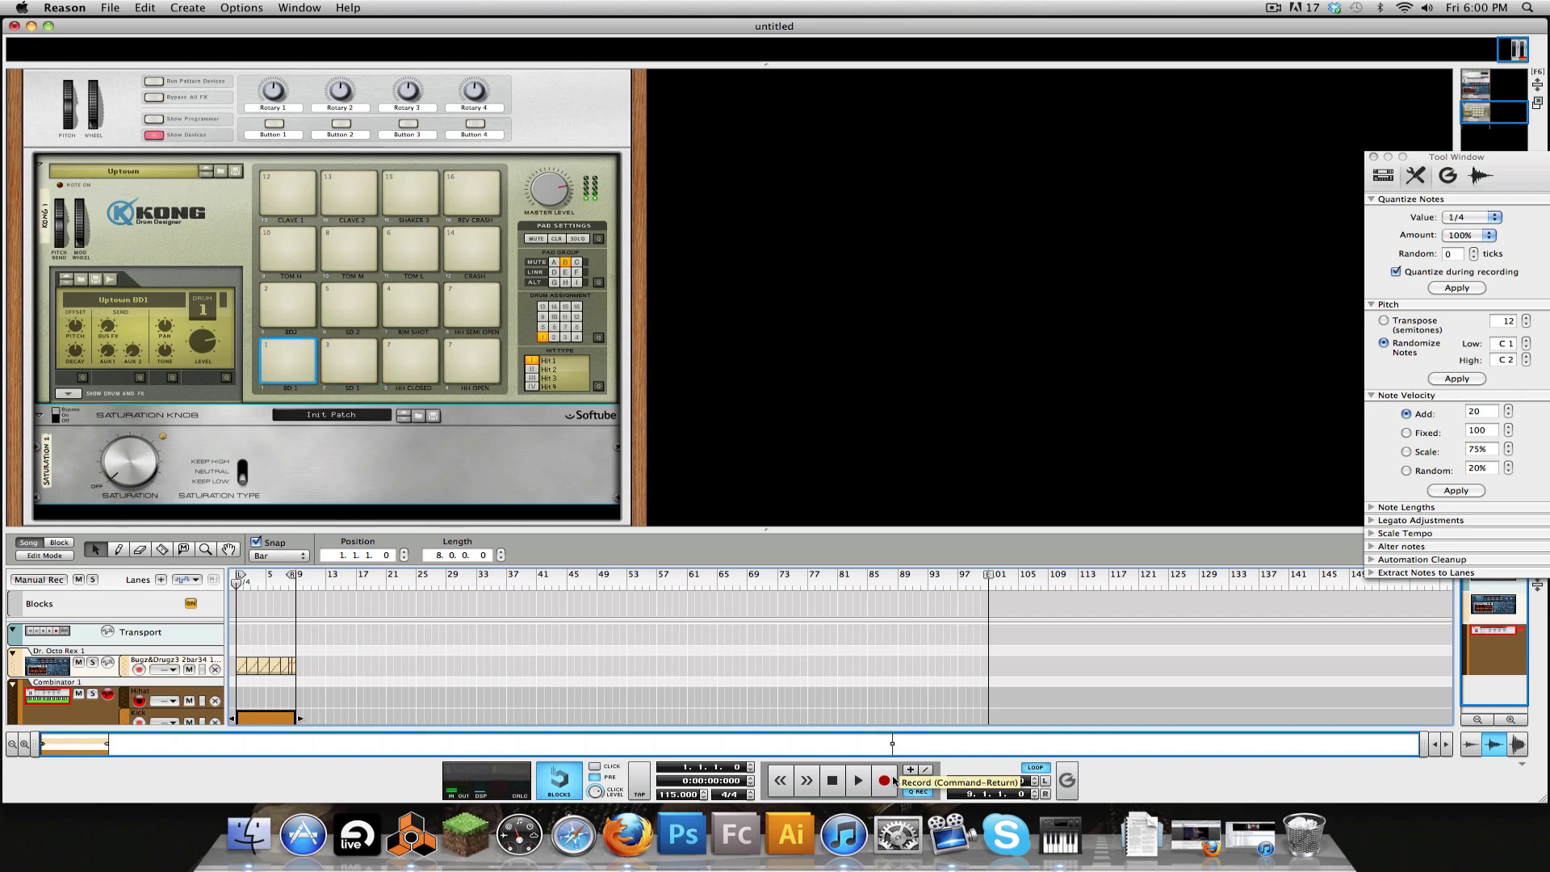
Step: Try recording a hi-hat take from bar 1 on the Hihat lane, and delete the recorded clip
{"action": "left_click", "coordinate": [892, 780]}
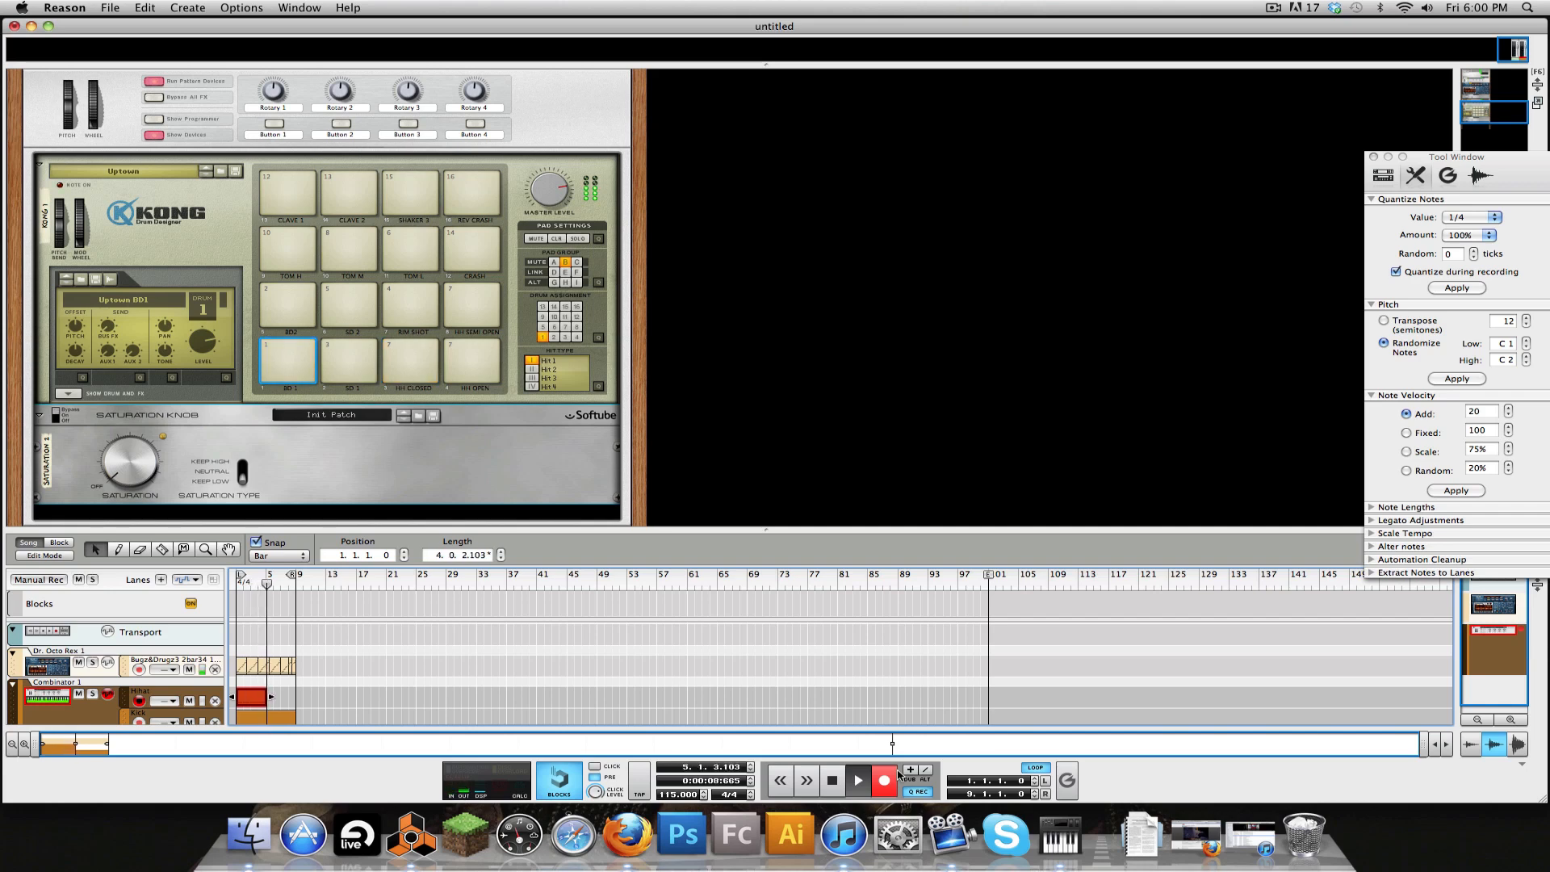
{"action": "key", "text": "space"}
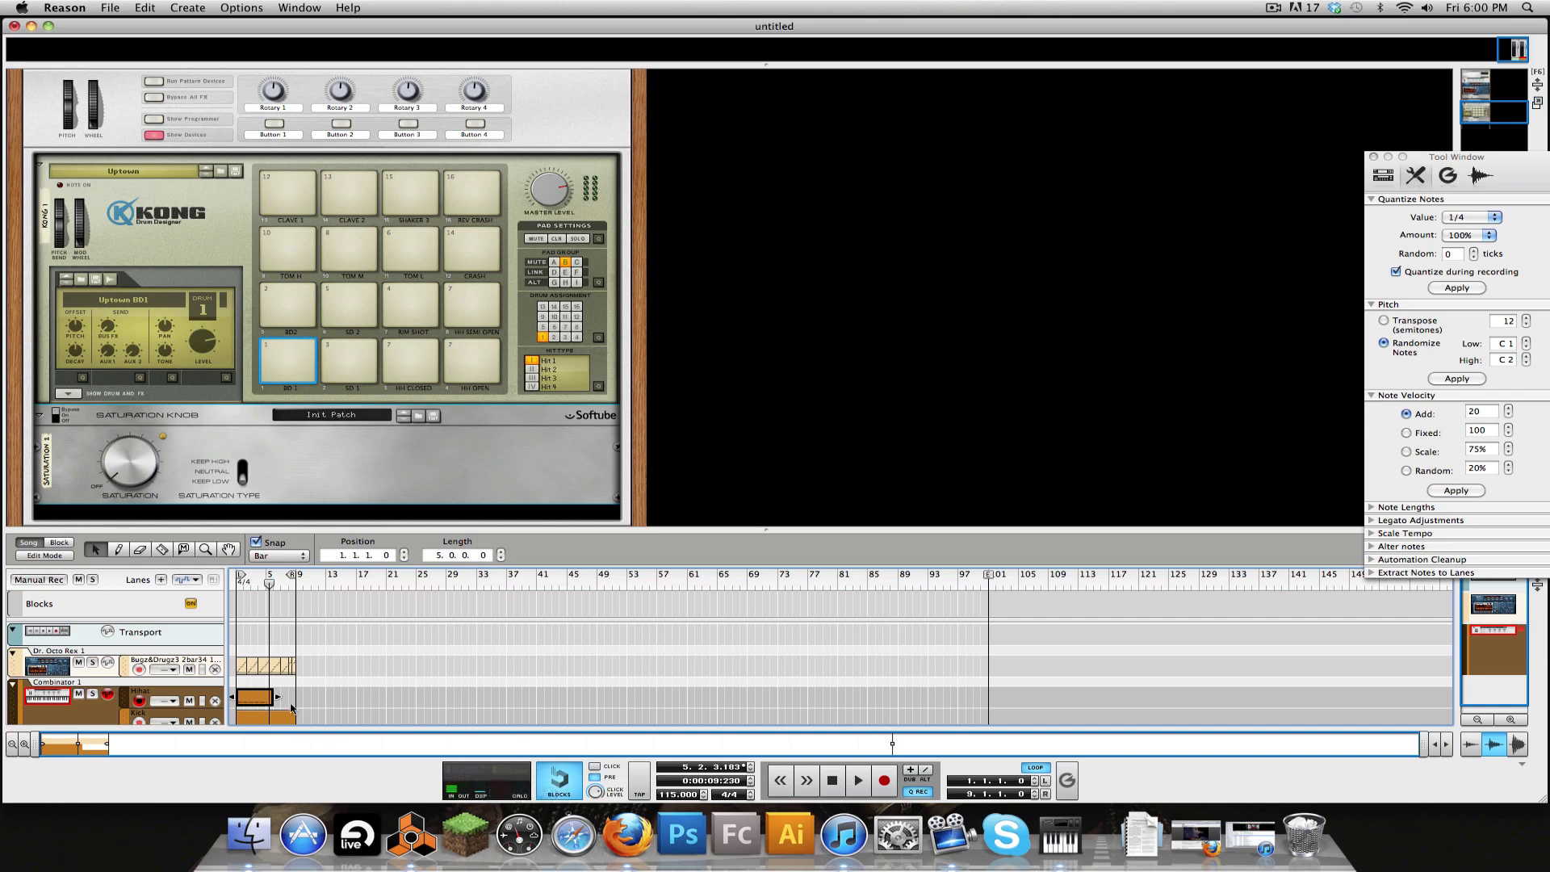
{"action": "key", "text": "Delete"}
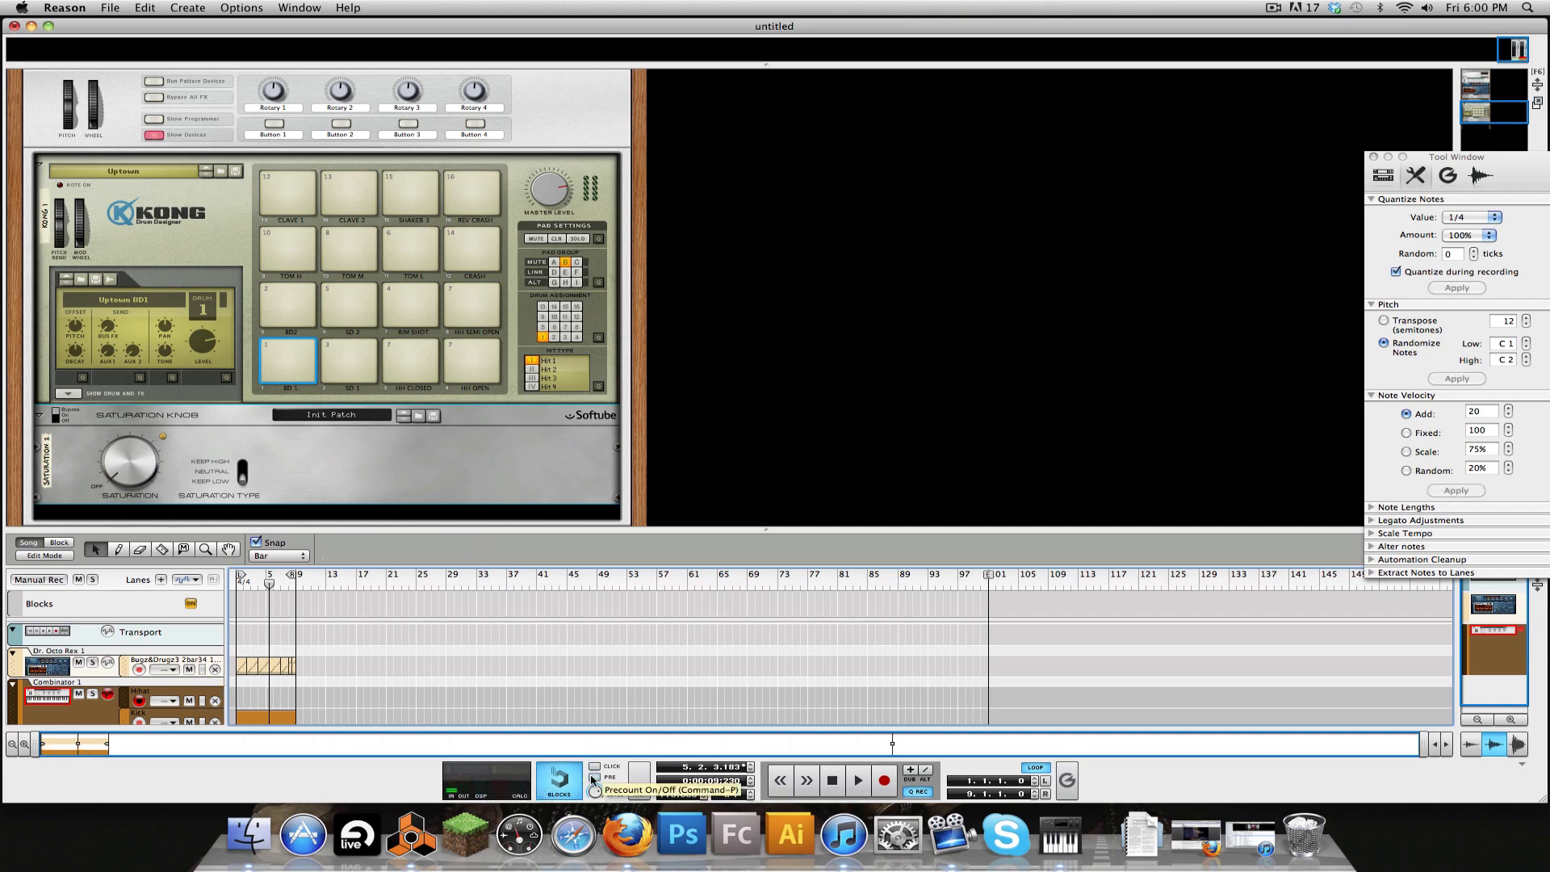
Step: Return the playhead to bar 1 and set the note quantize value to 1/8 T for the hi-hat
{"action": "left_click", "coordinate": [1466, 216]}
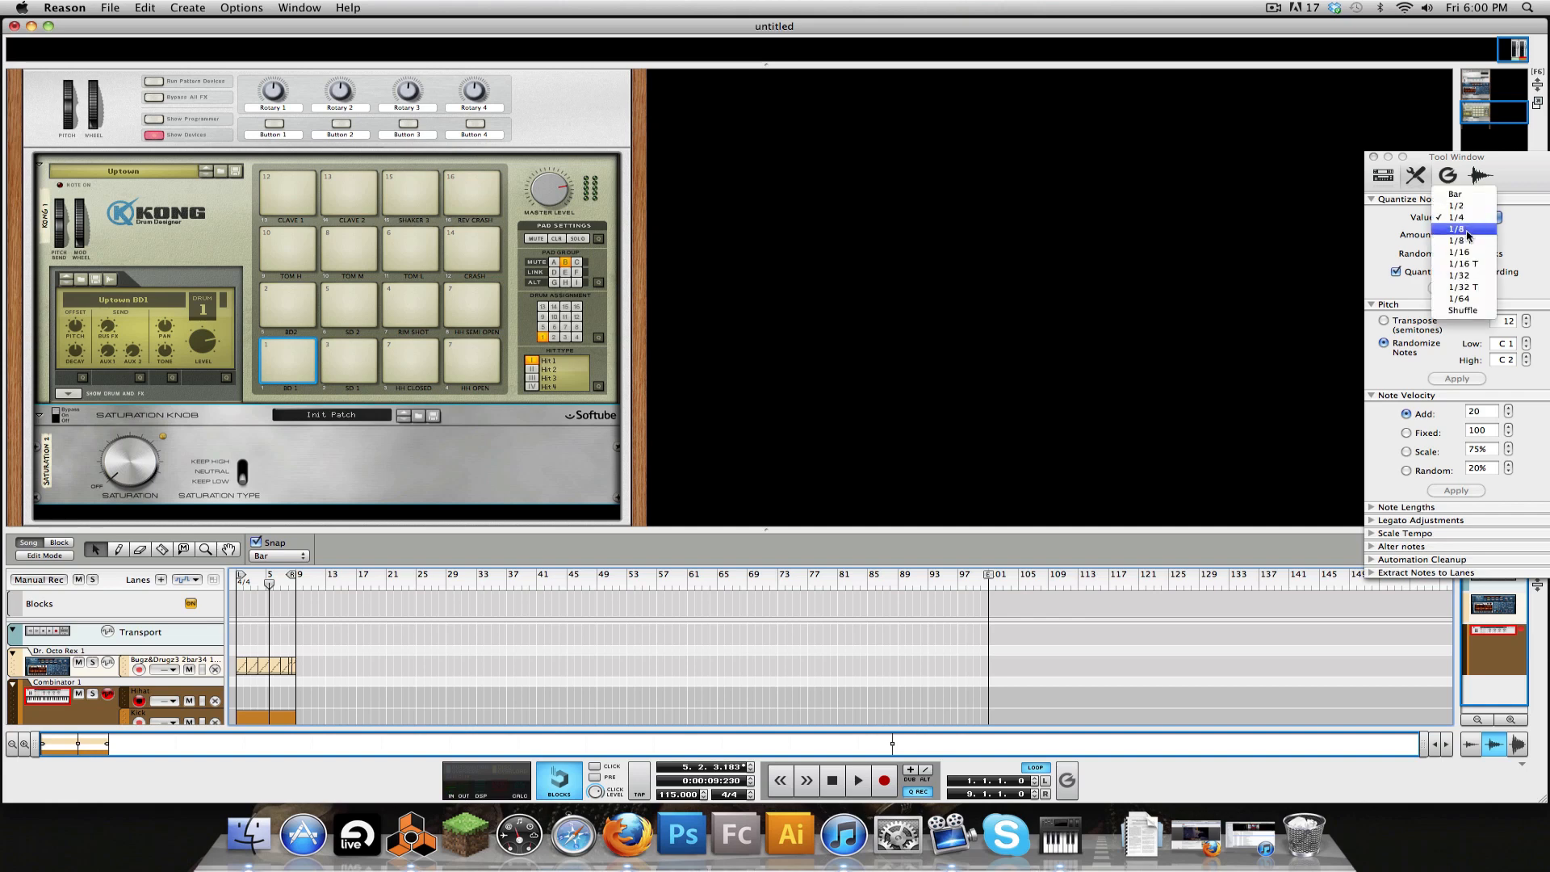
{"action": "left_click", "coordinate": [1466, 230]}
{"action": "left_click", "coordinate": [1466, 217]}
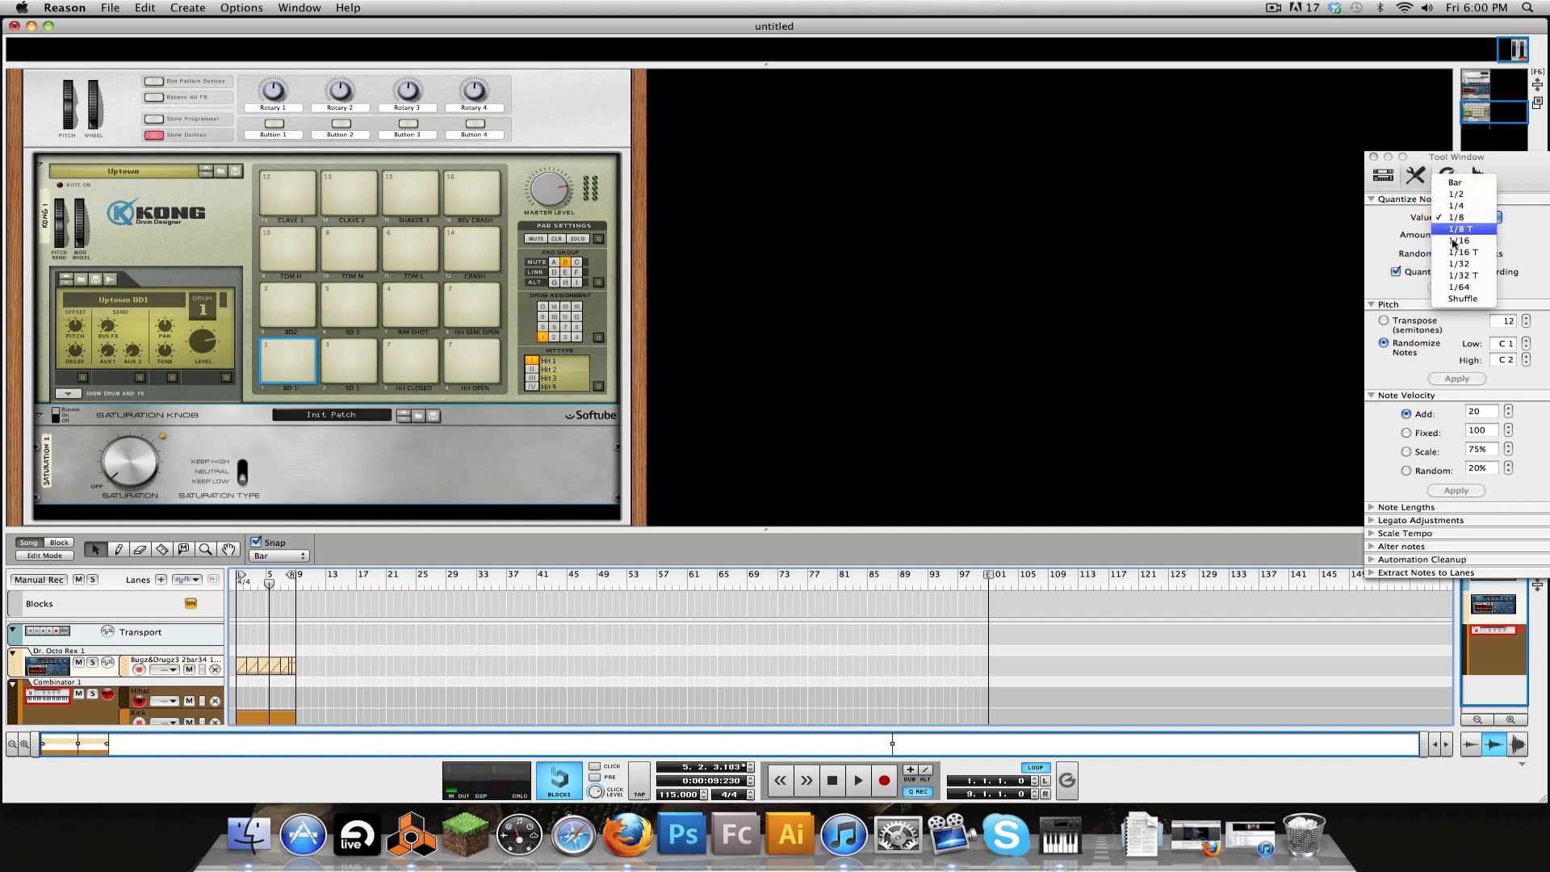
{"action": "left_click", "coordinate": [1453, 242]}
{"action": "left_click_drag", "start_coordinate": [271, 584], "coordinate": [155, 593]}
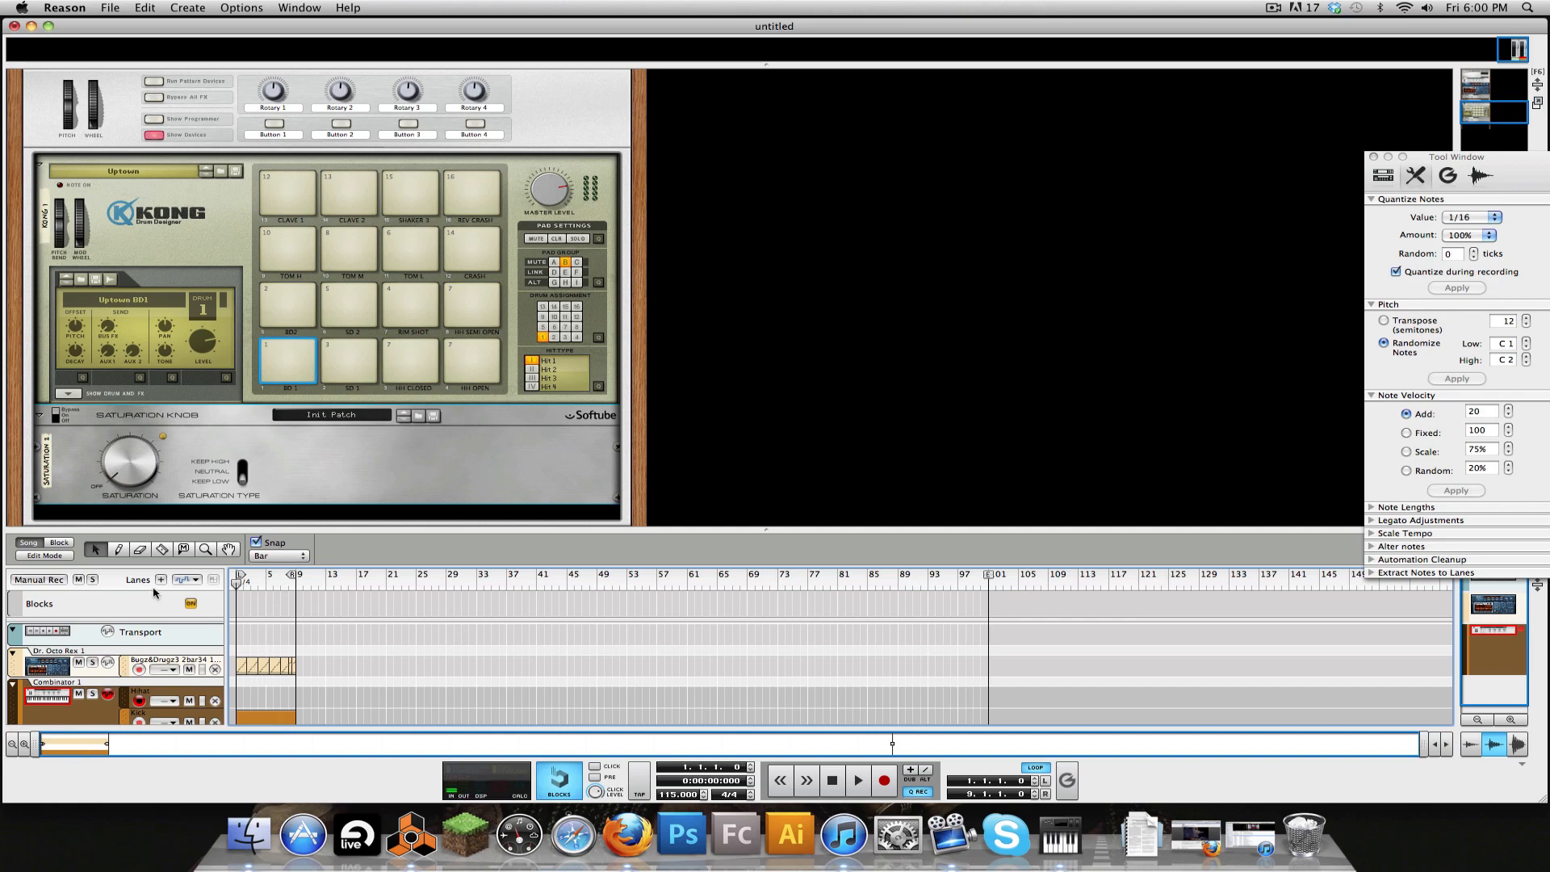
{"action": "left_click", "coordinate": [1478, 216]}
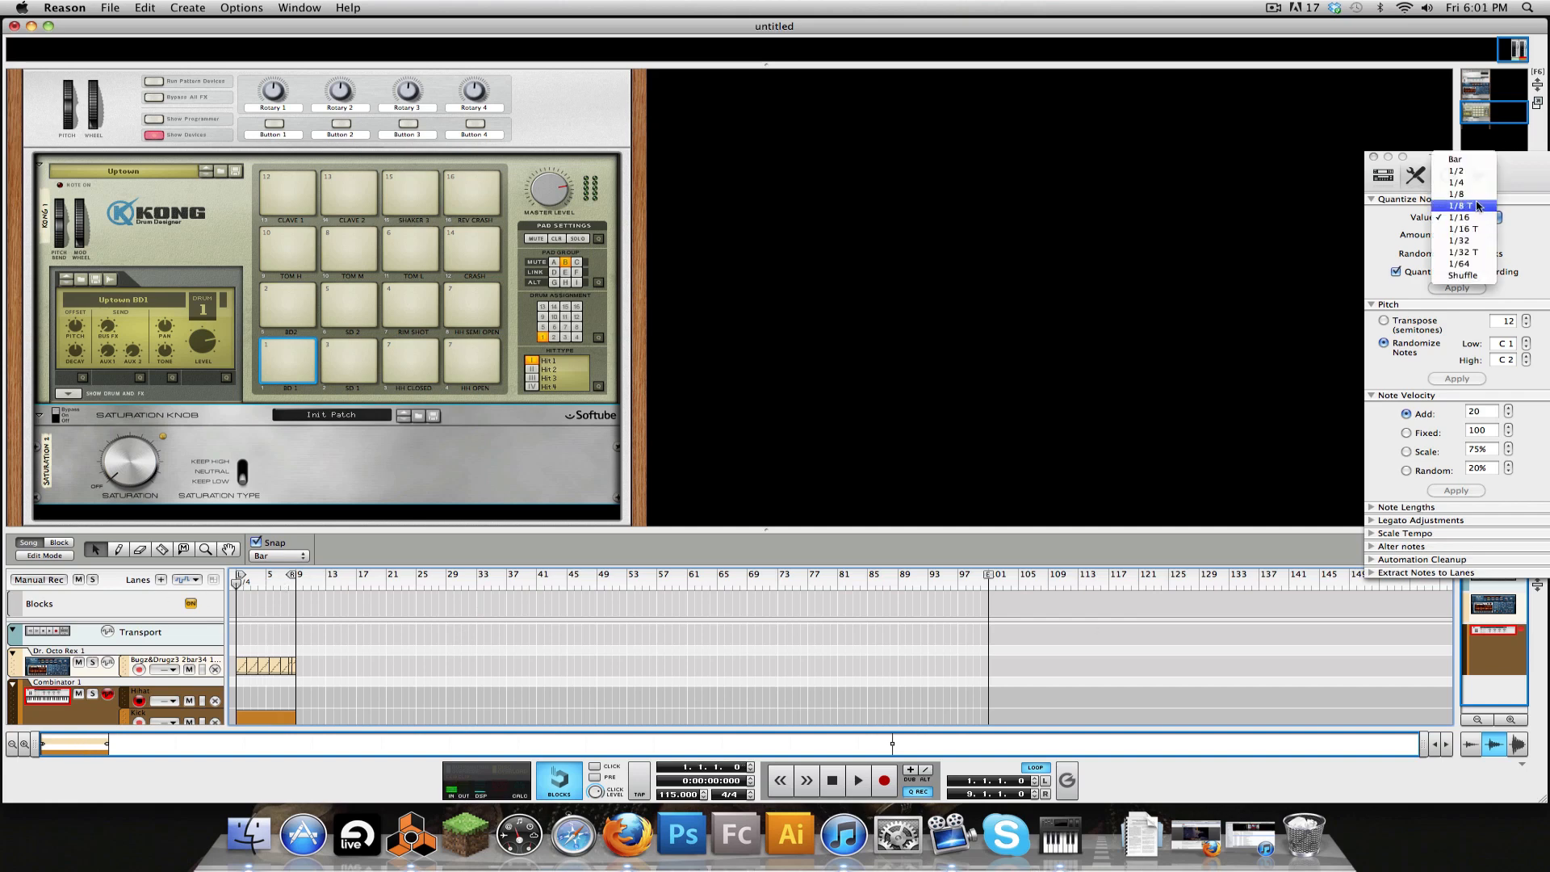
{"action": "left_click", "coordinate": [1478, 195]}
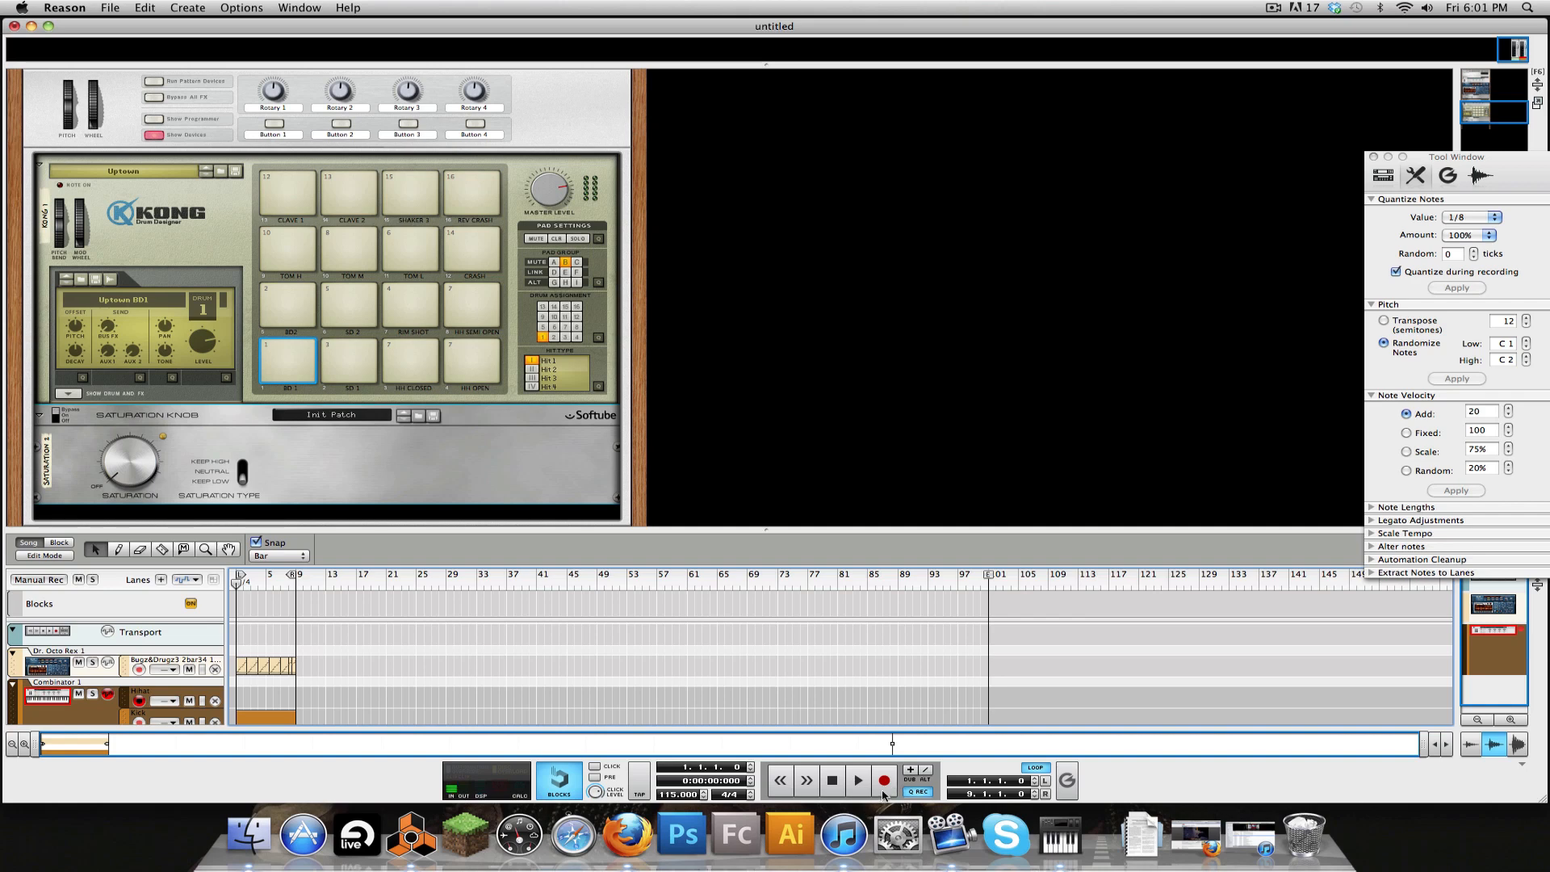
{"action": "left_click", "coordinate": [1468, 218]}
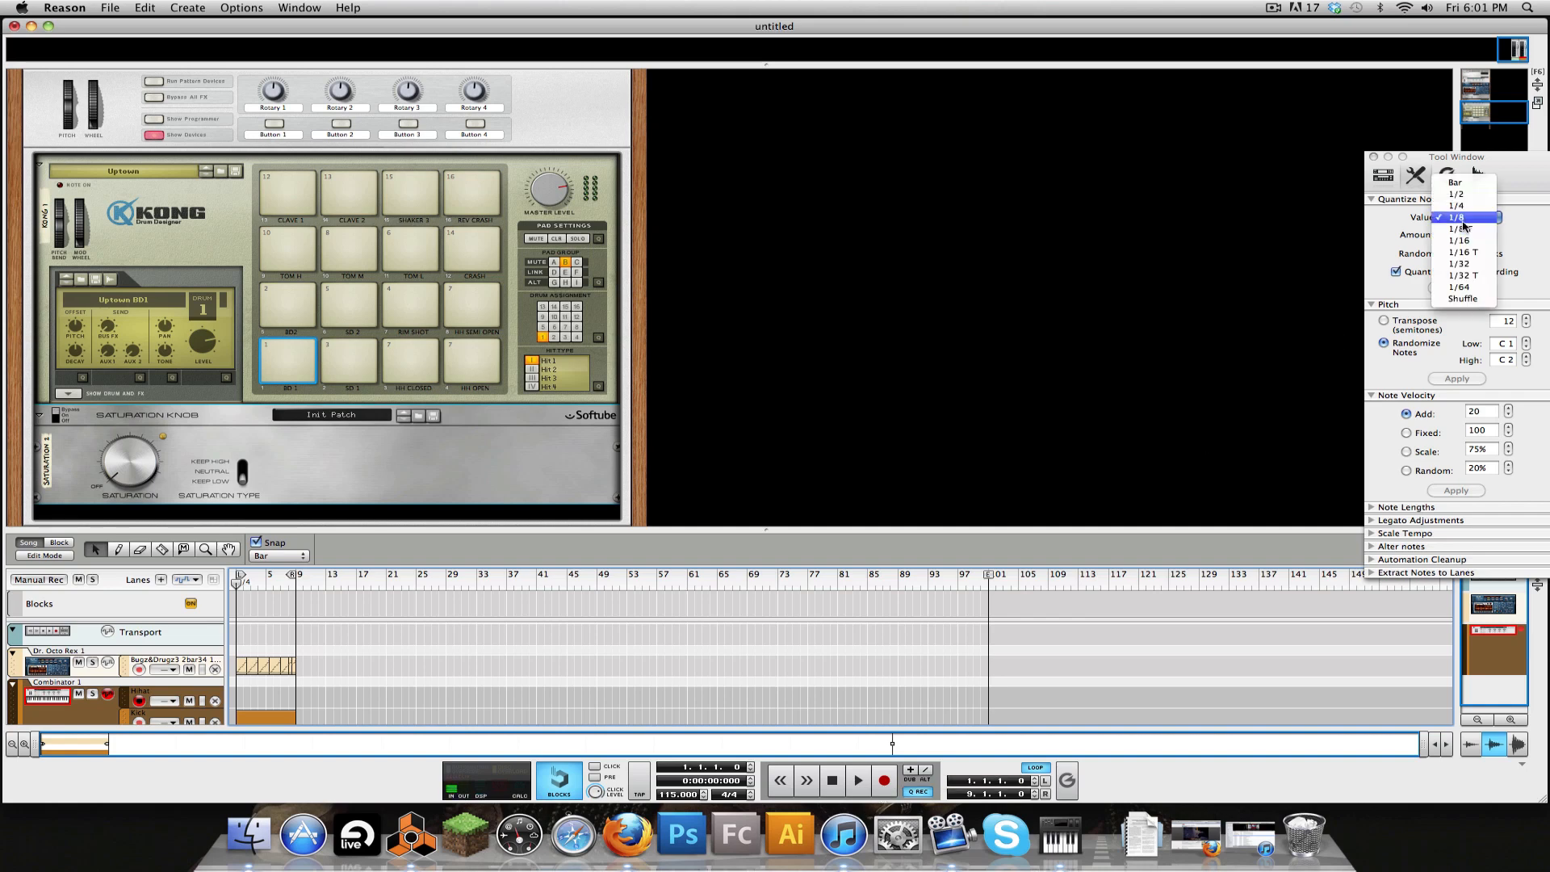
{"action": "left_click", "coordinate": [1465, 228]}
{"action": "left_click", "coordinate": [1467, 218]}
{"action": "left_click", "coordinate": [1466, 218]}
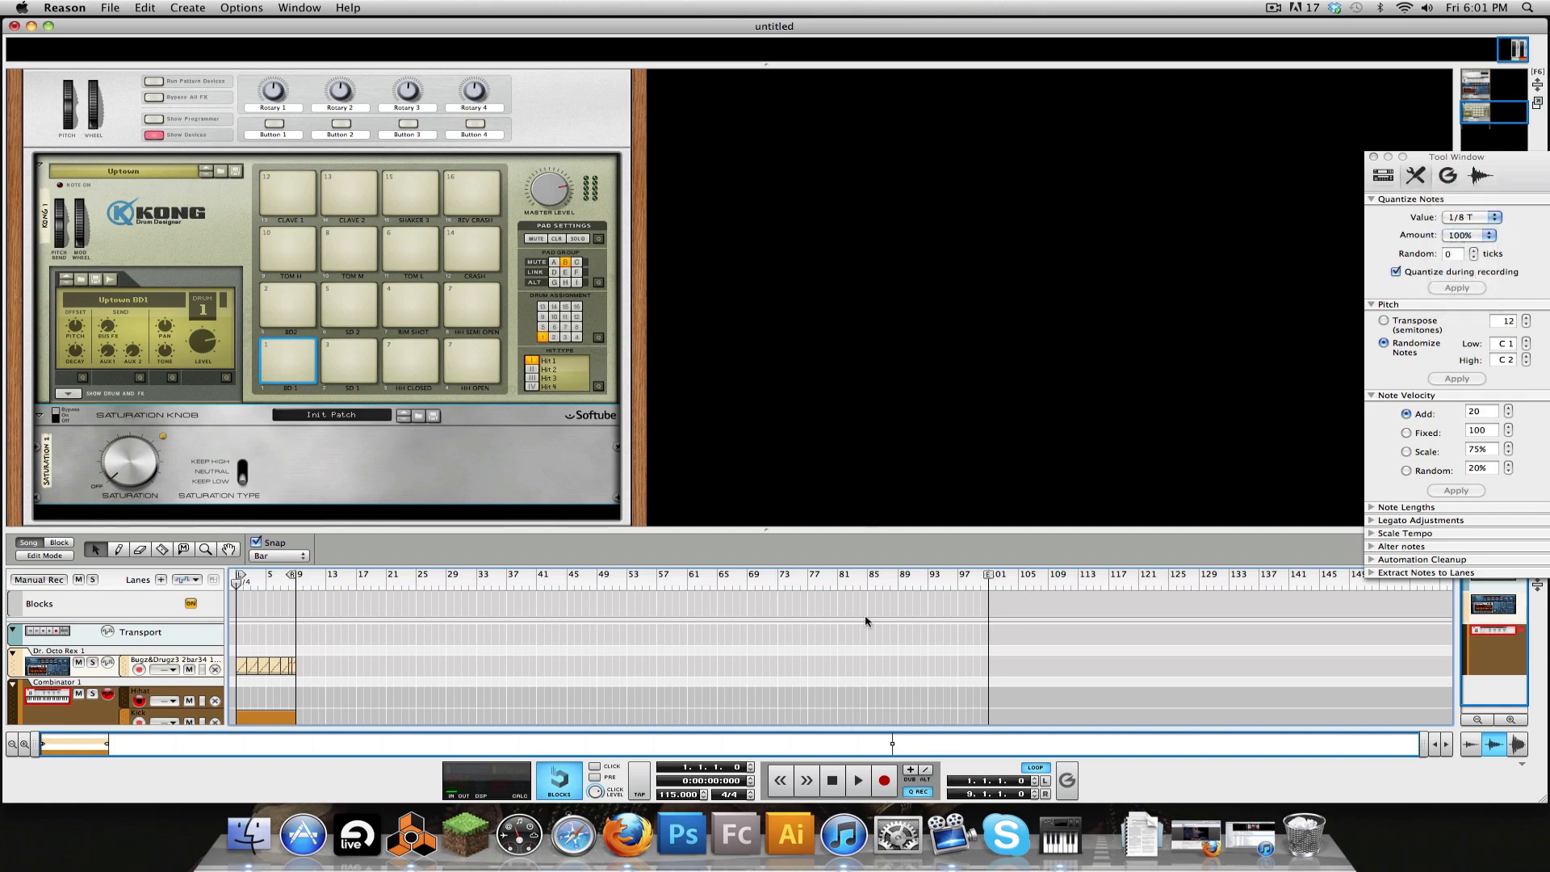
Step: Record an eight-bar looped hi-hat take on the Hihat lane, ending in the Song view
{"action": "left_click", "coordinate": [884, 780]}
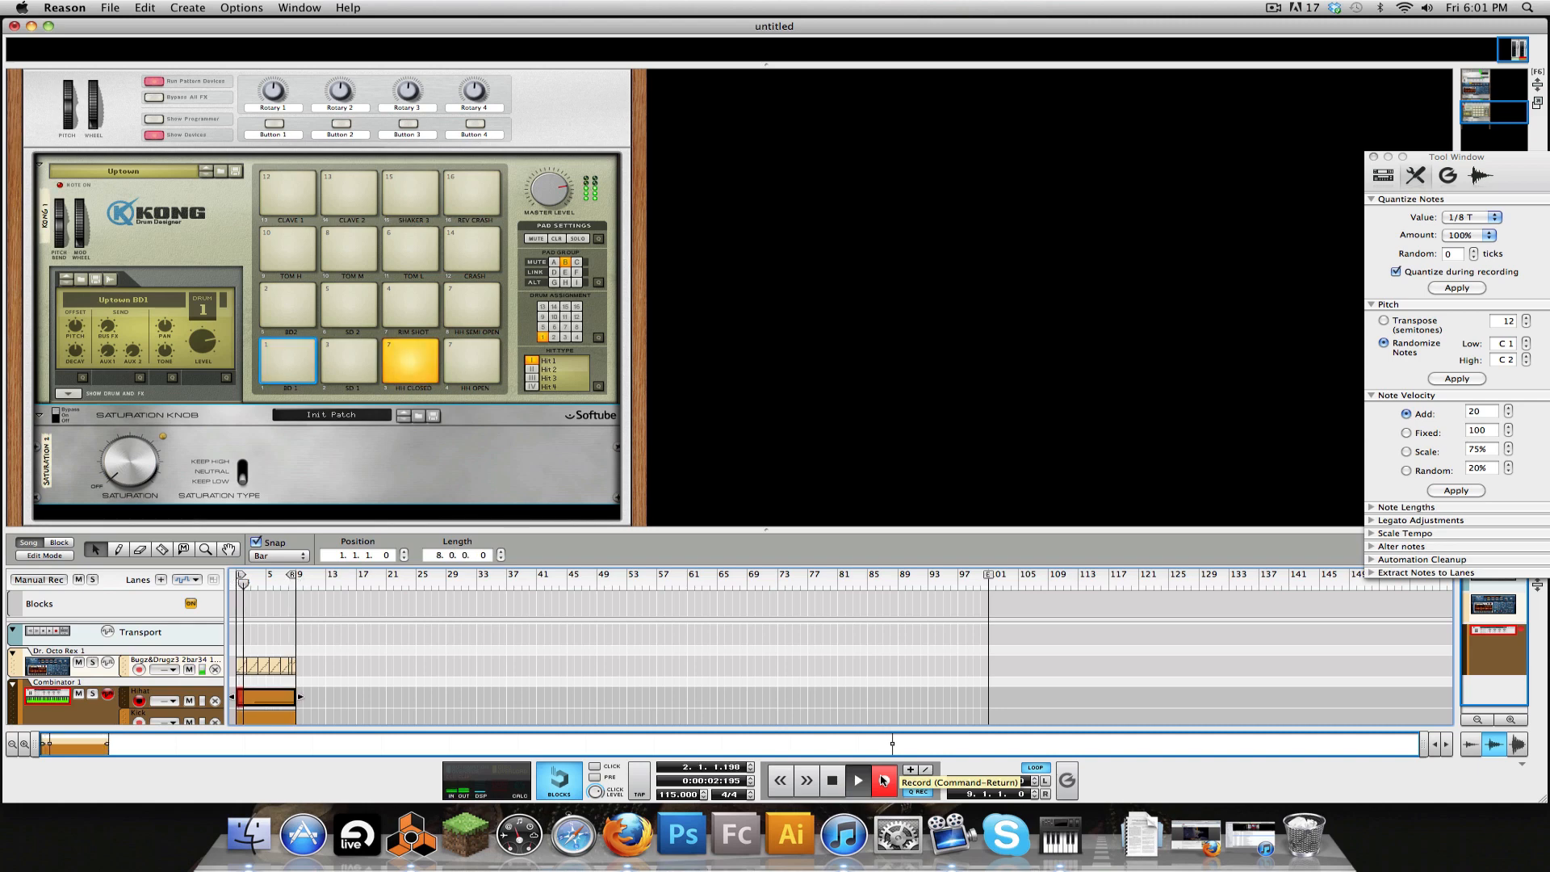
{"action": "key", "text": "space"}
{"action": "key", "text": "b"}
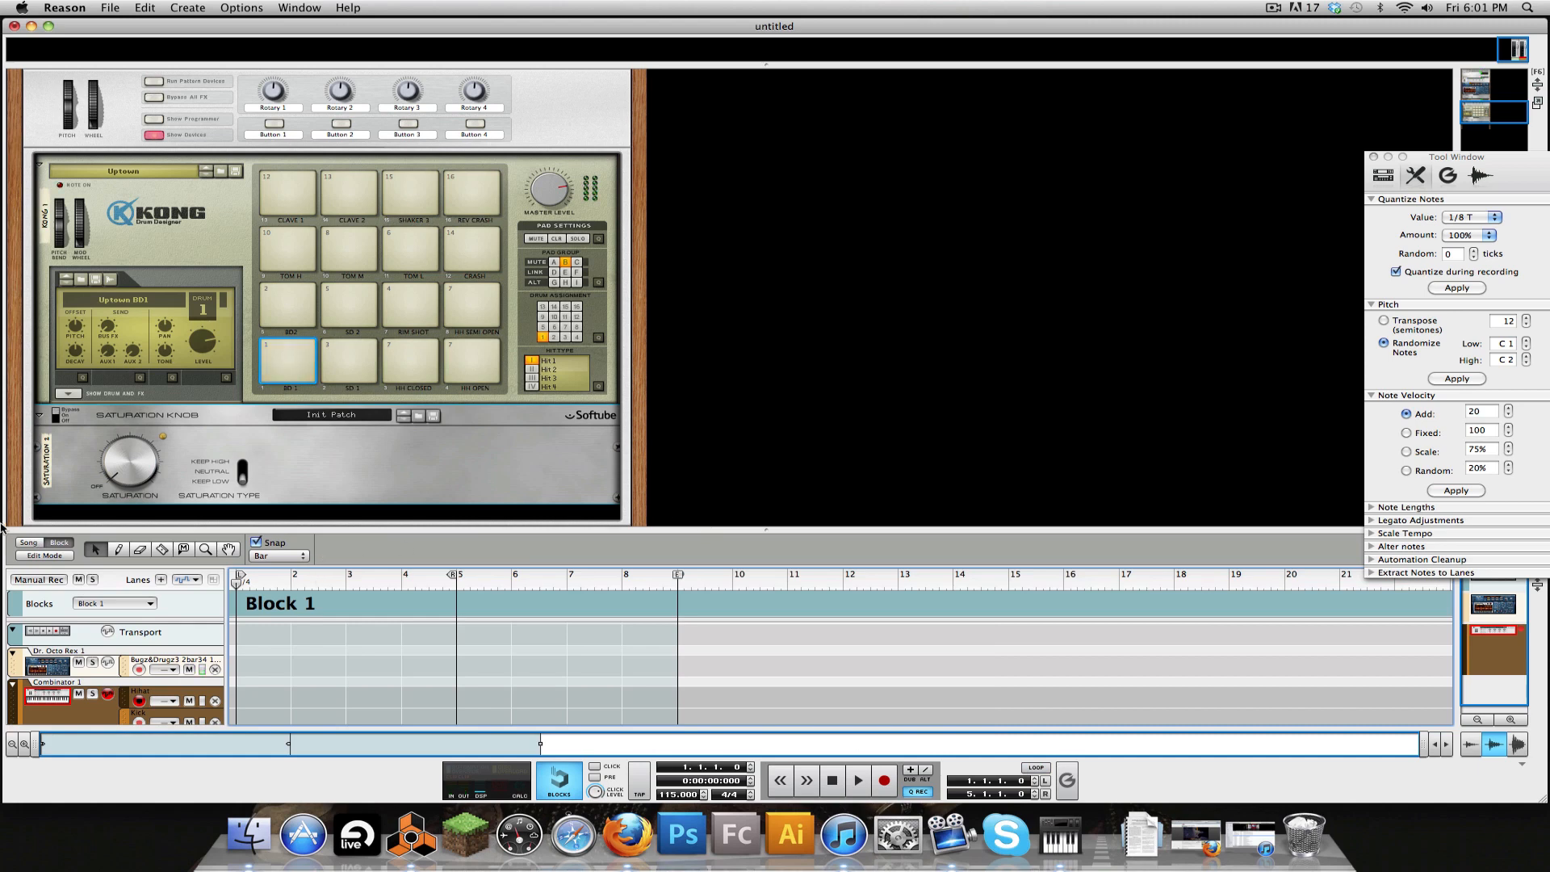
{"action": "left_click", "coordinate": [65, 546]}
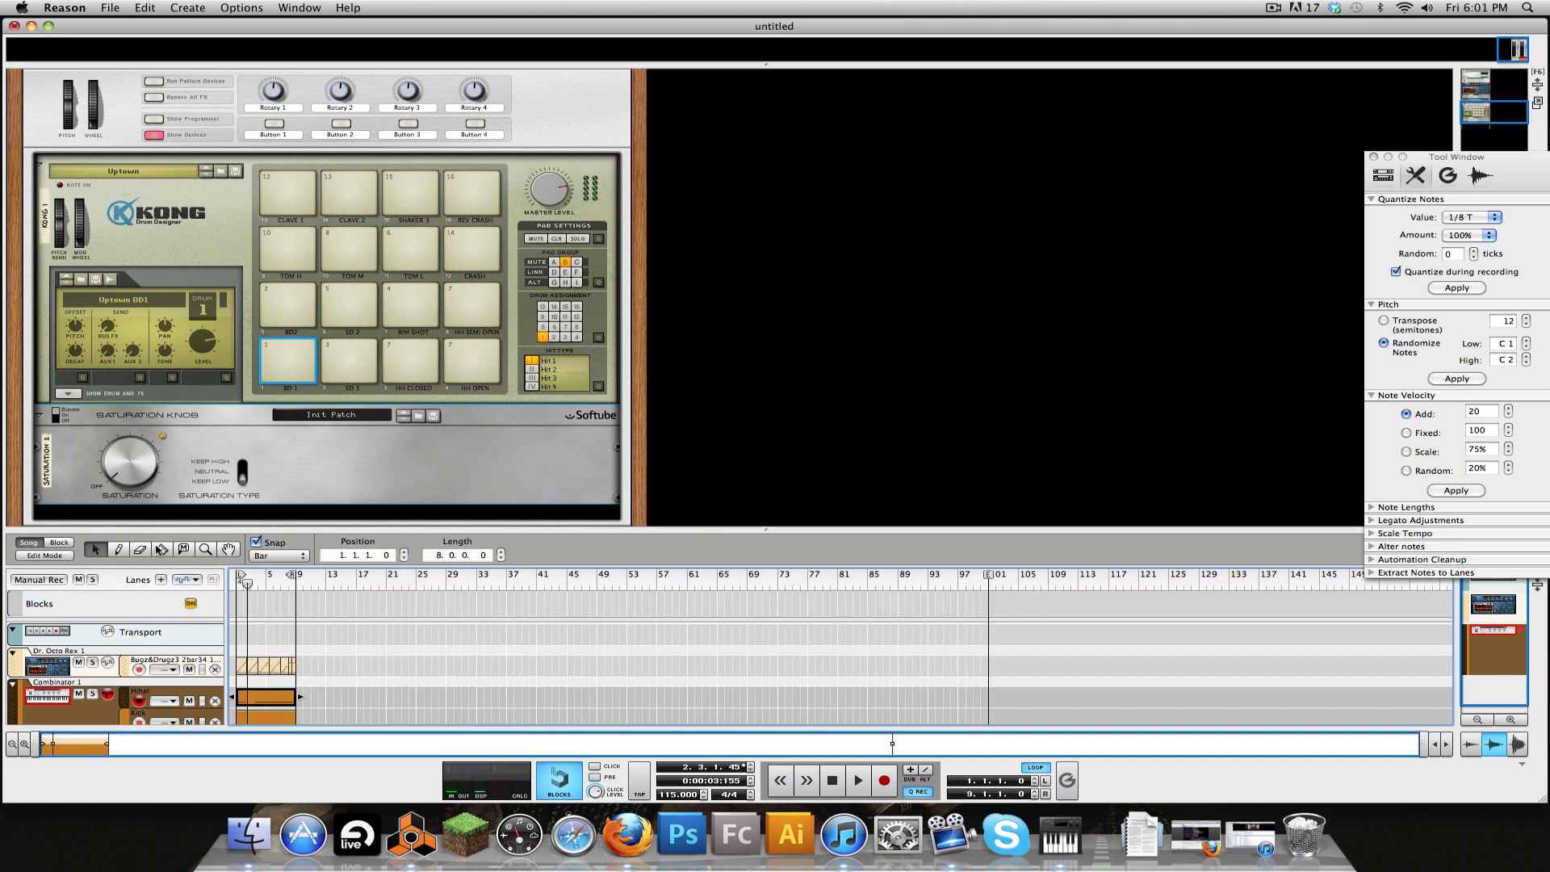
Step: Split the hi-hat clip at bar 5, delete its first half, and copy the second half to bar 1
{"action": "left_click", "coordinate": [161, 549]}
{"action": "left_click", "coordinate": [274, 696]}
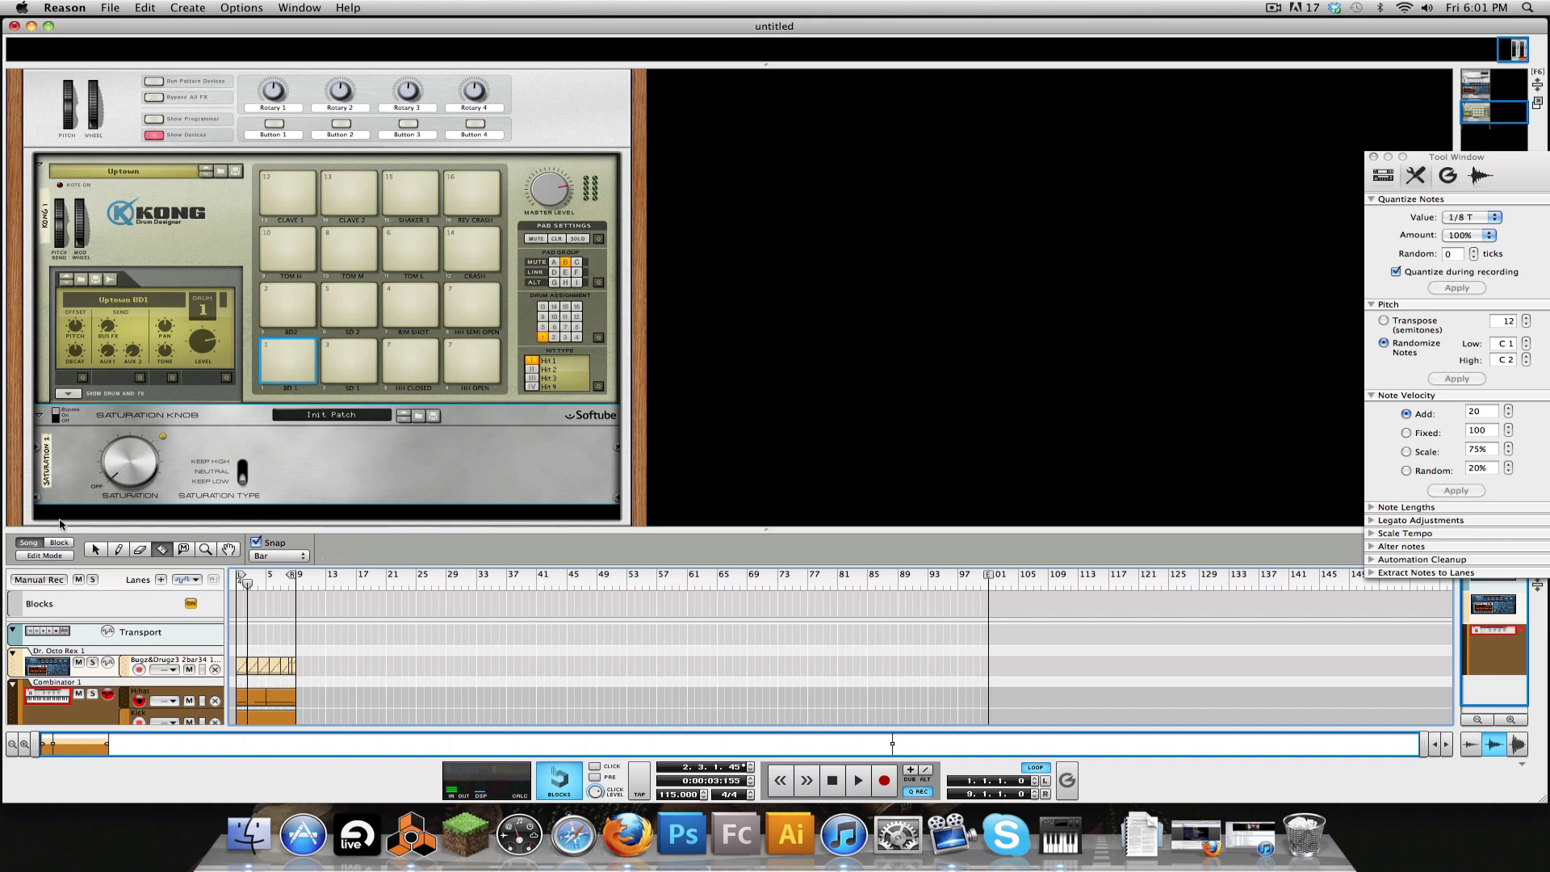
{"action": "left_click", "coordinate": [97, 554]}
{"action": "left_click", "coordinate": [252, 701]}
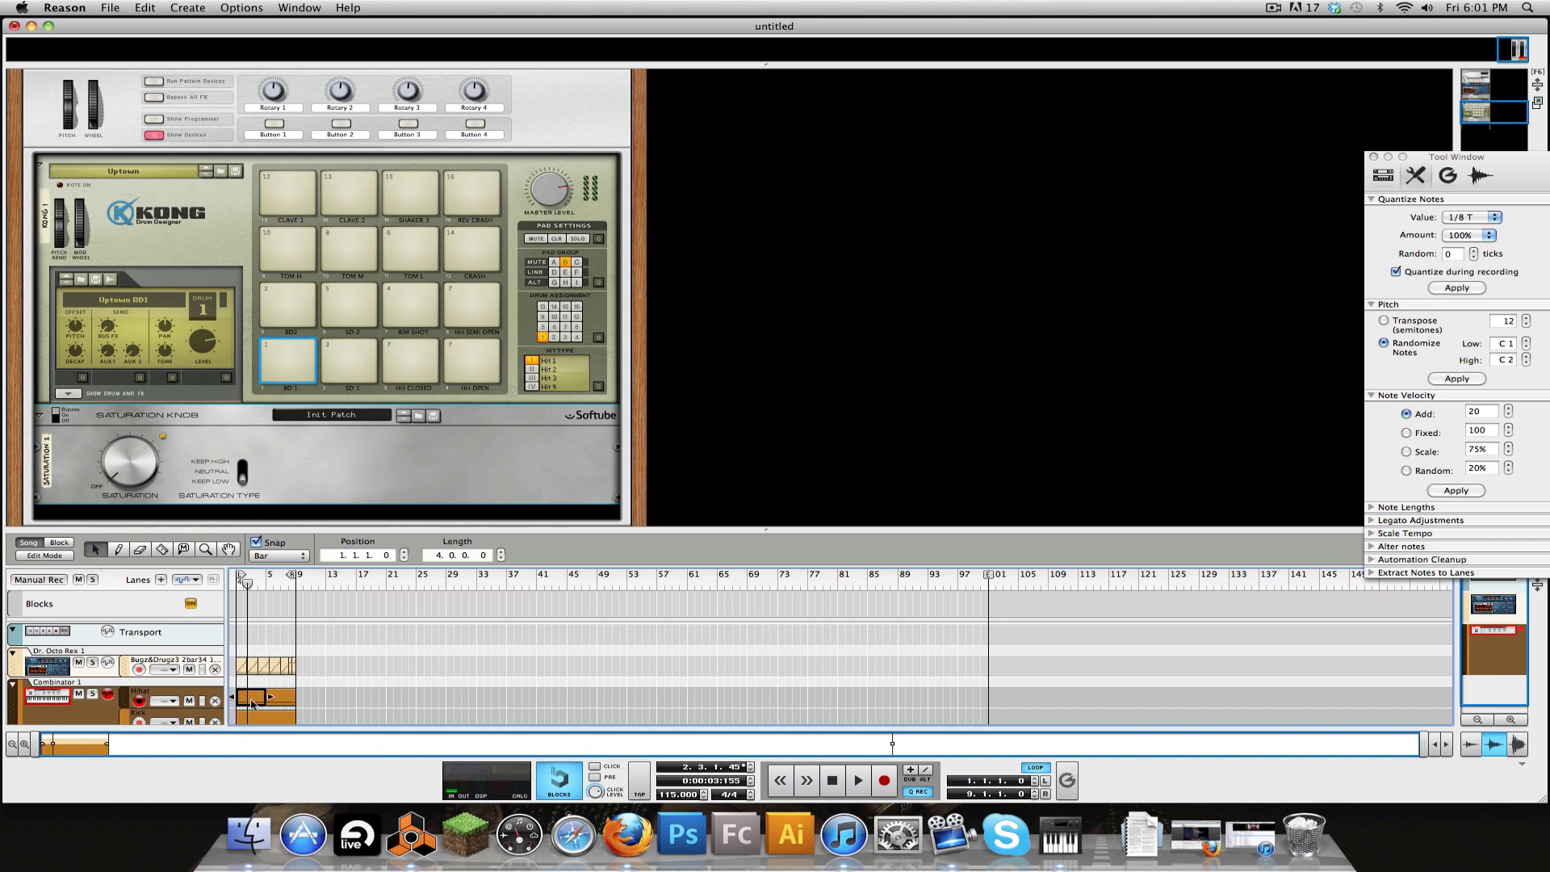
{"action": "key", "text": "Delete"}
{"action": "left_click_drag", "start_coordinate": [278, 692], "coordinate": [248, 695]}
Step: Play the song from bar 1 to check the copied hi-hat clip
{"action": "left_click_drag", "start_coordinate": [245, 583], "coordinate": [240, 583]}
{"action": "key", "text": "space"}
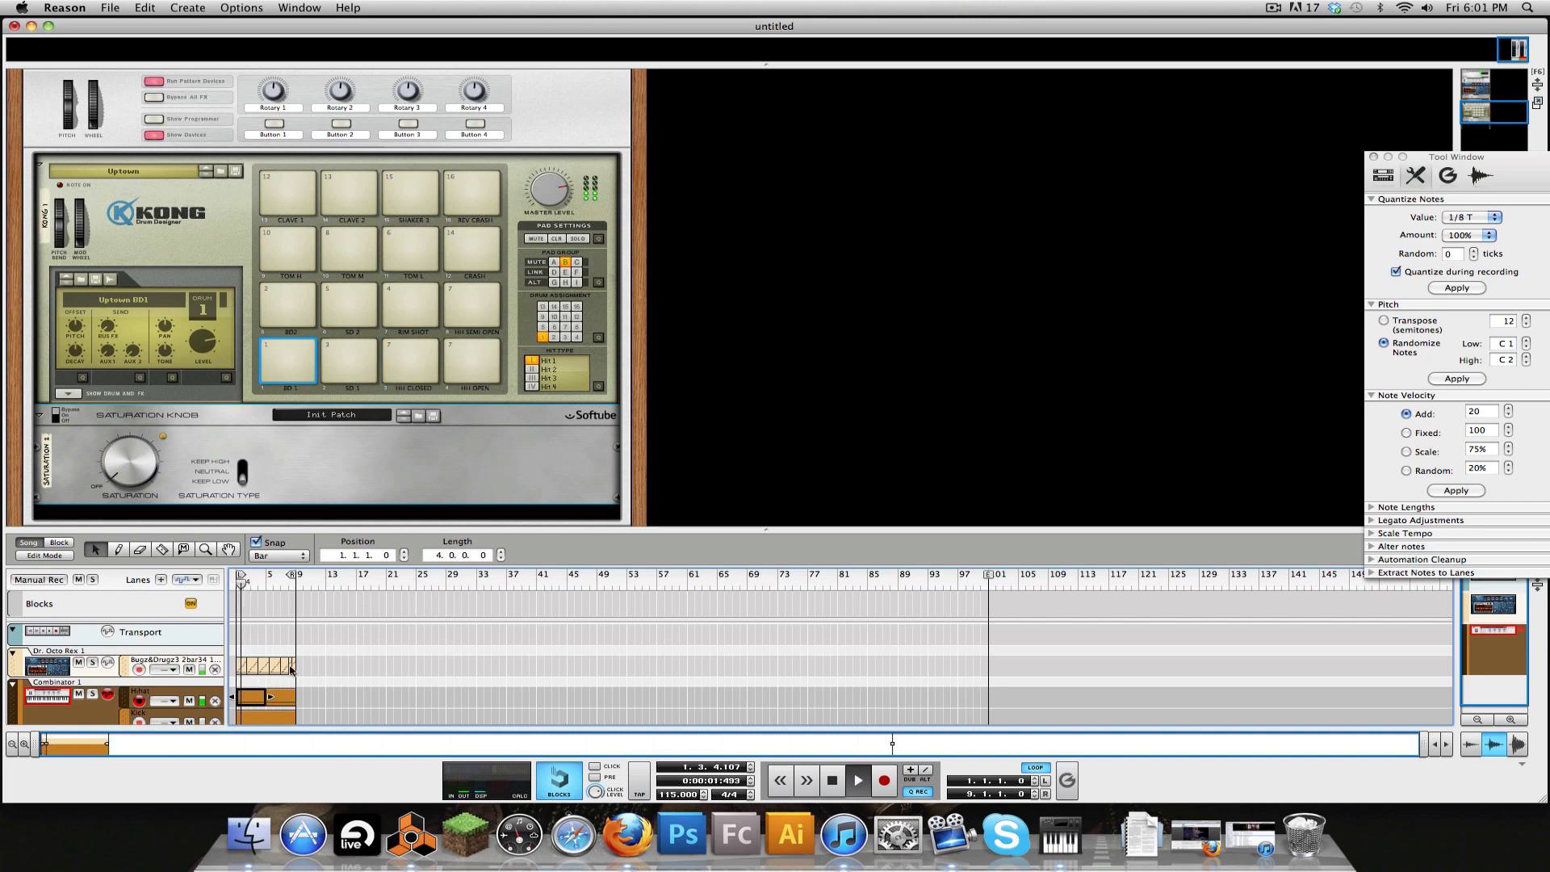
{"action": "key", "text": "space"}
Step: Set the note quantize value to 1/16 and play the song to check the hi-hat
{"action": "left_click", "coordinate": [1468, 217]}
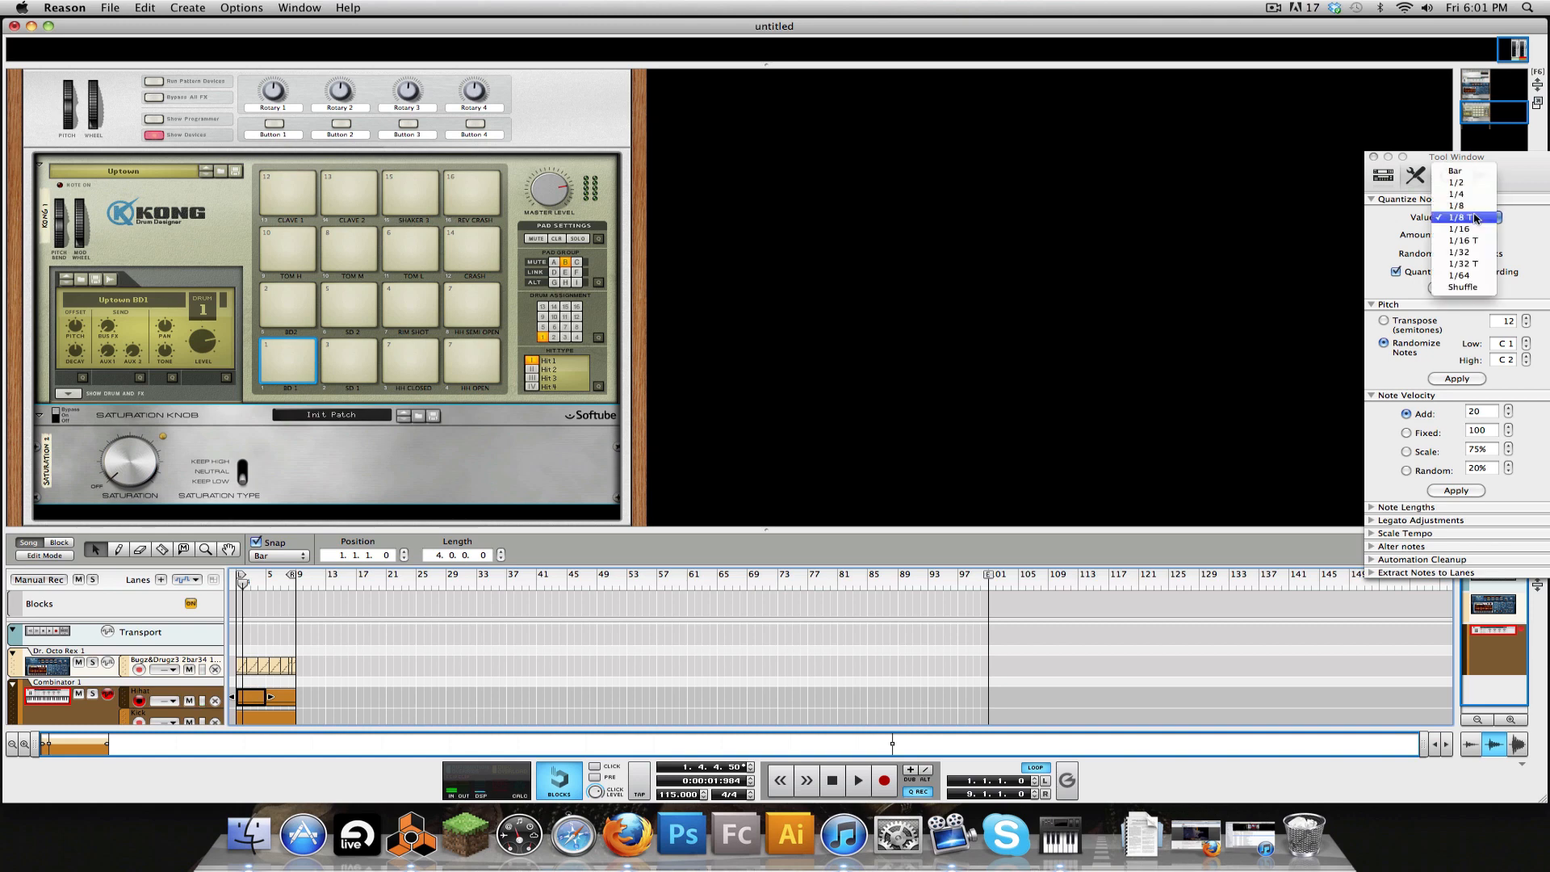
{"action": "left_click", "coordinate": [1461, 229]}
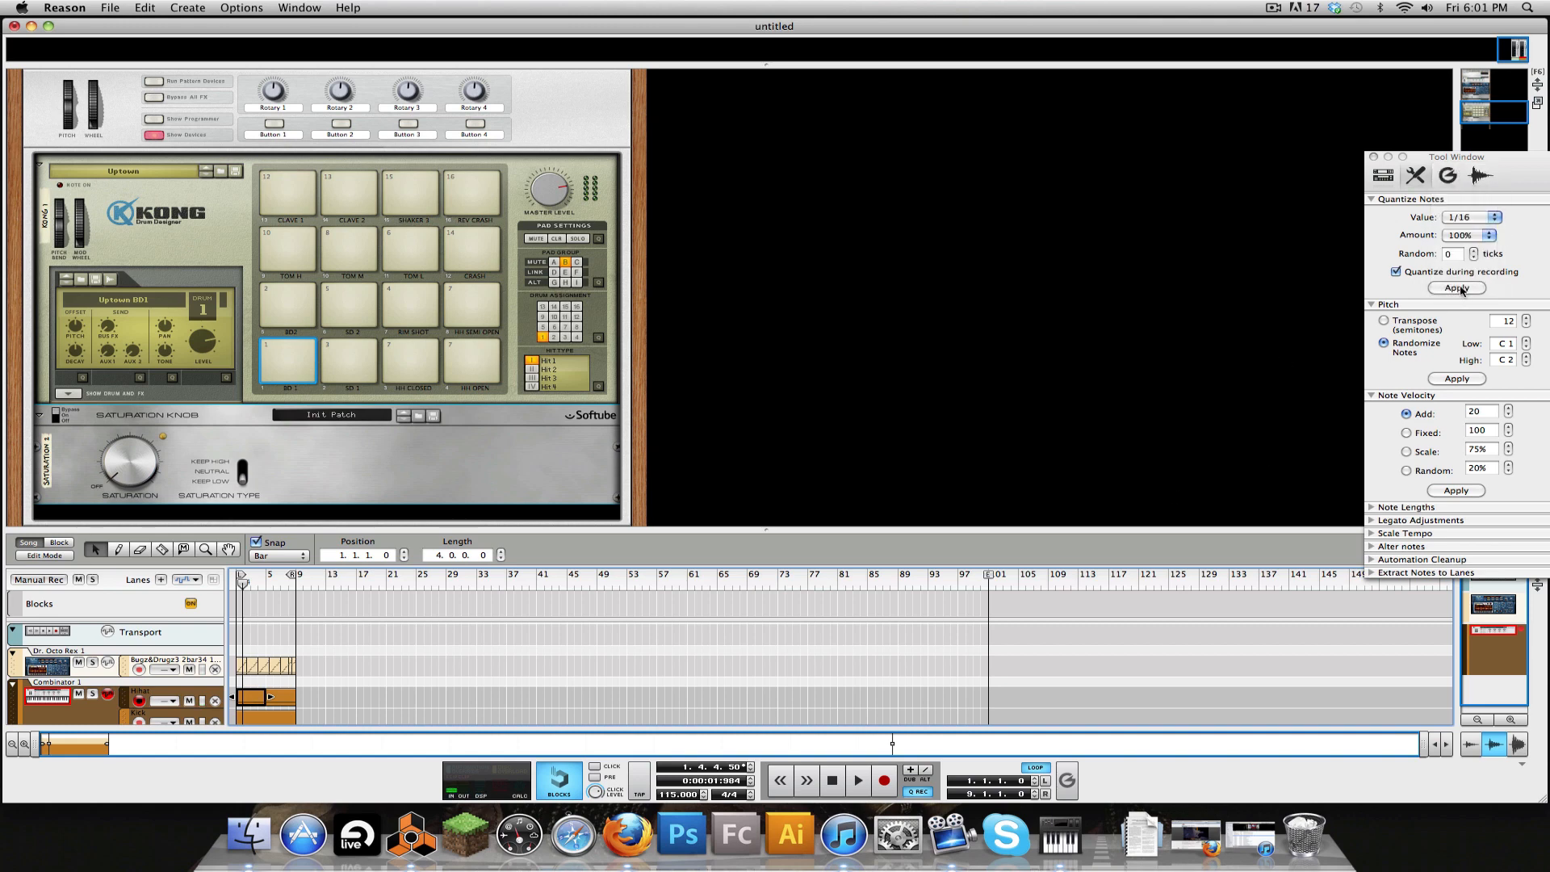
{"action": "key", "text": "space"}
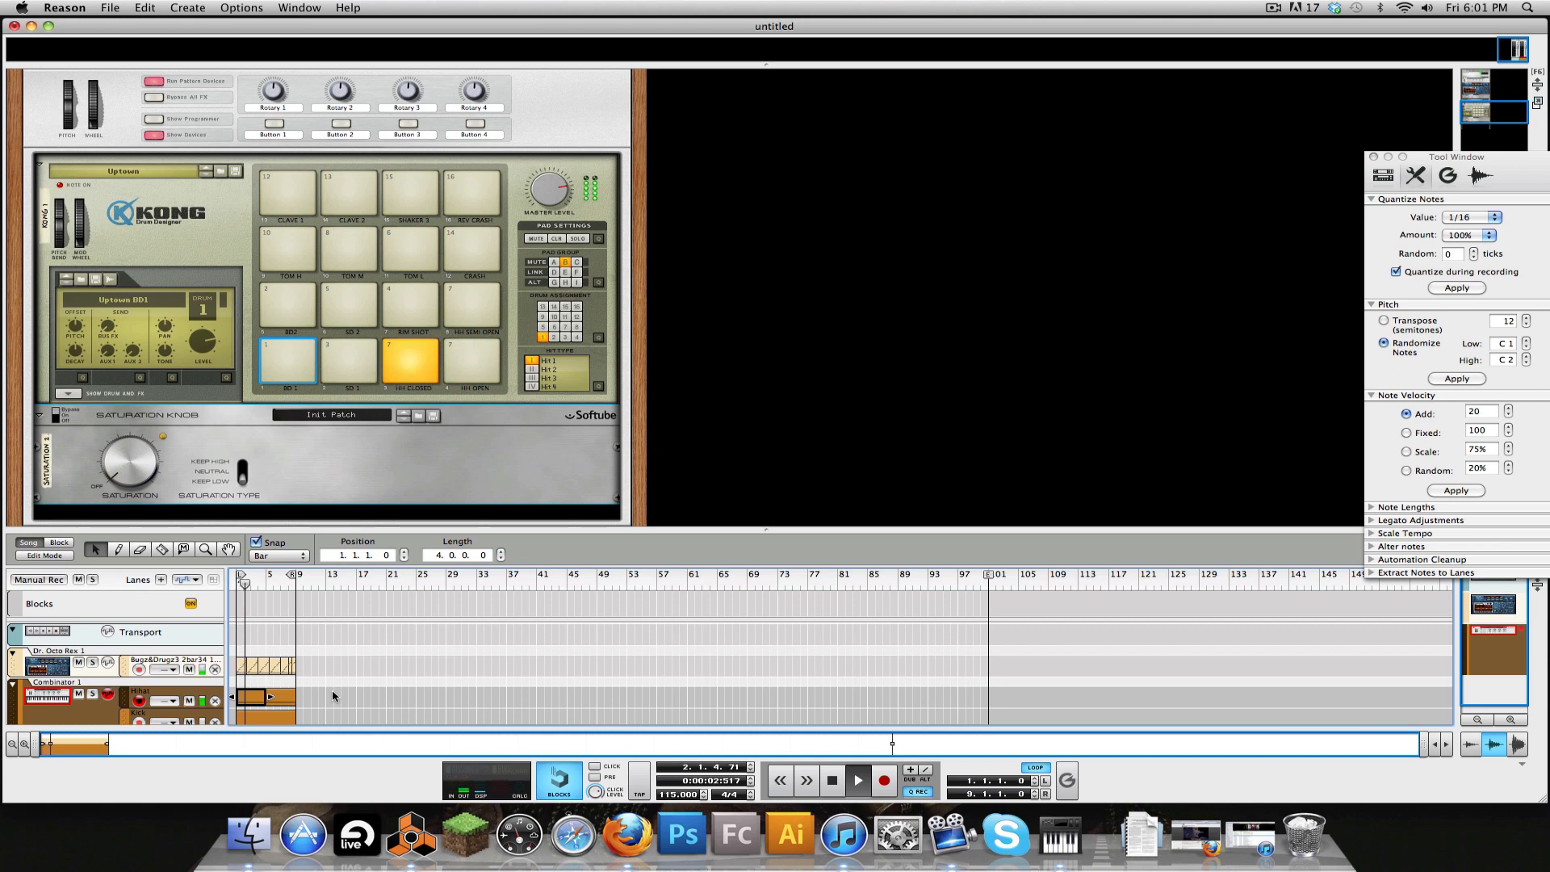
{"action": "key", "text": "space"}
Step: Select both hi-hat clips on the Hihat lane and delete them
{"action": "left_click_drag", "start_coordinate": [333, 694], "coordinate": [256, 697]}
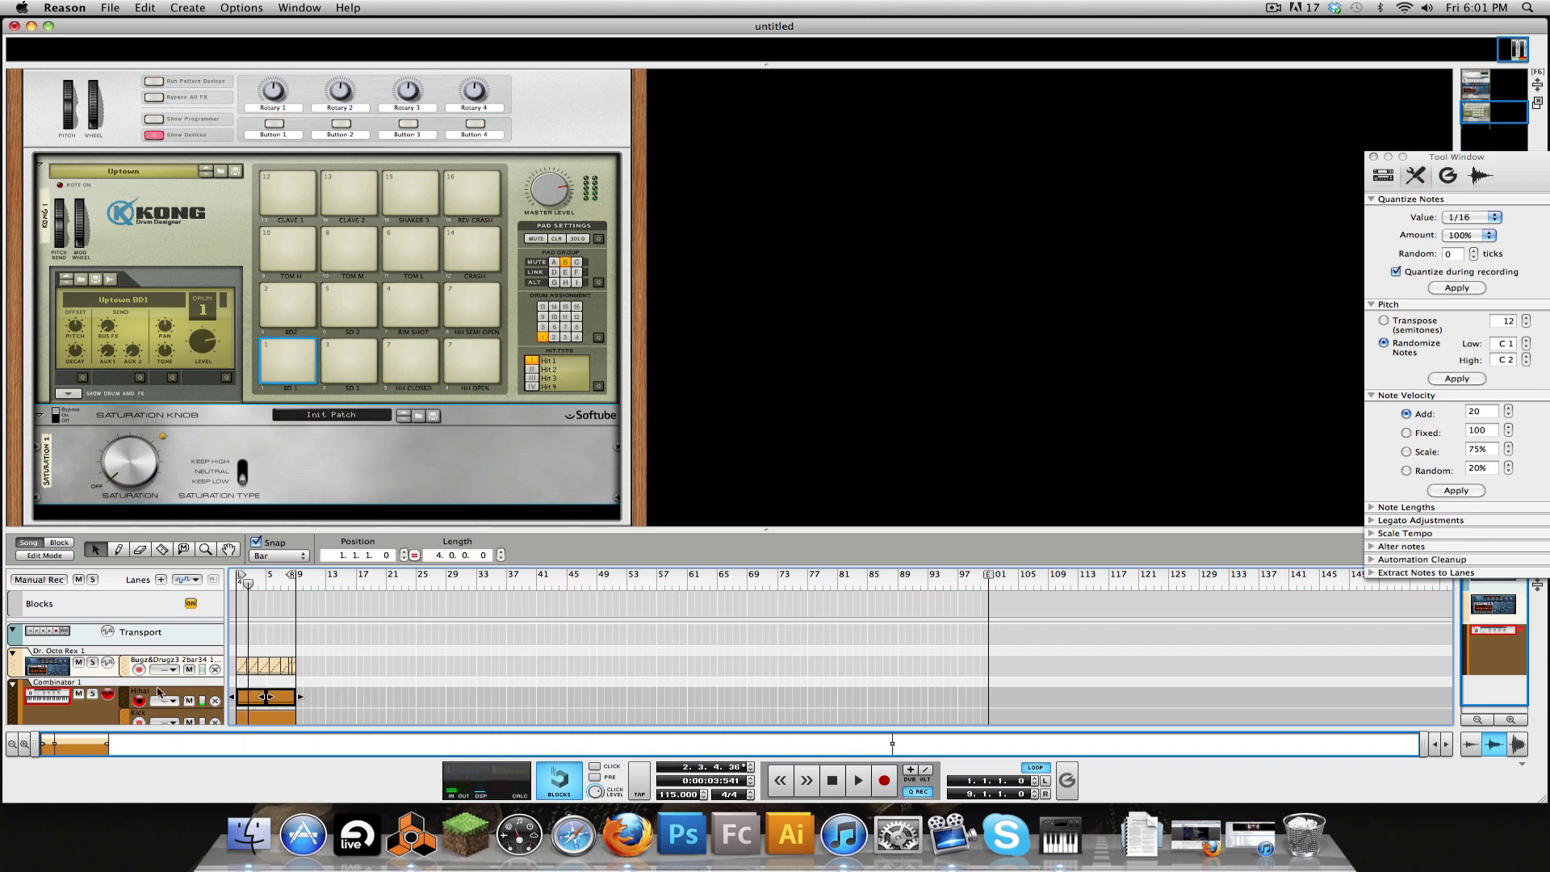
{"action": "key", "text": "Delete"}
Step: Record a new four-bar hi-hat clip from bar 1 on the Hihat lane and copy it to bar 5
{"action": "left_click_drag", "start_coordinate": [247, 586], "coordinate": [131, 594]}
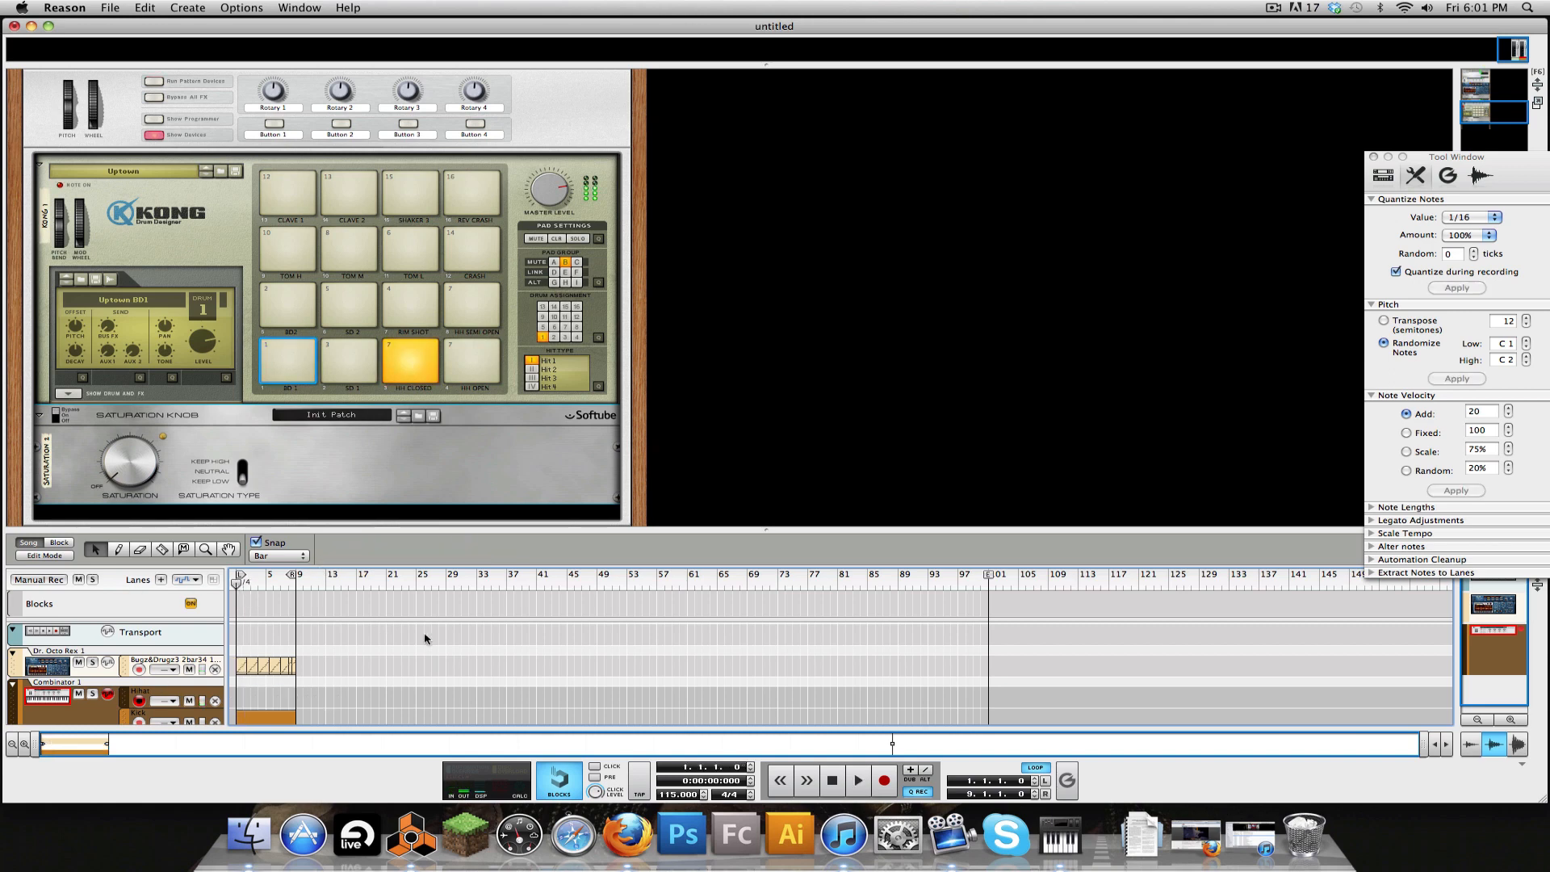
{"action": "left_click", "coordinate": [883, 779]}
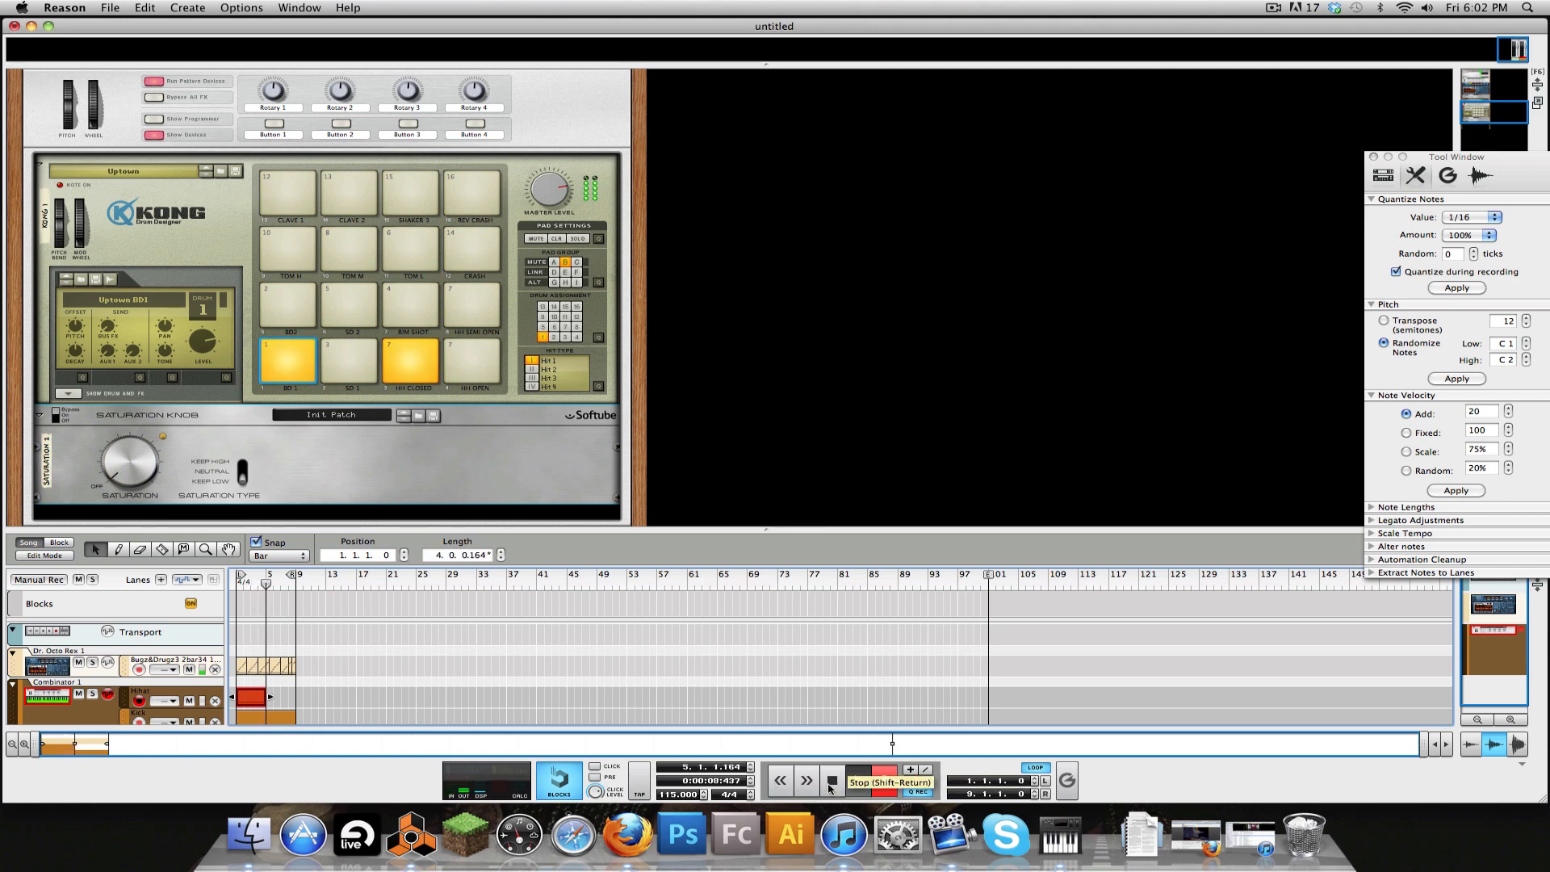
{"action": "left_click", "coordinate": [830, 783]}
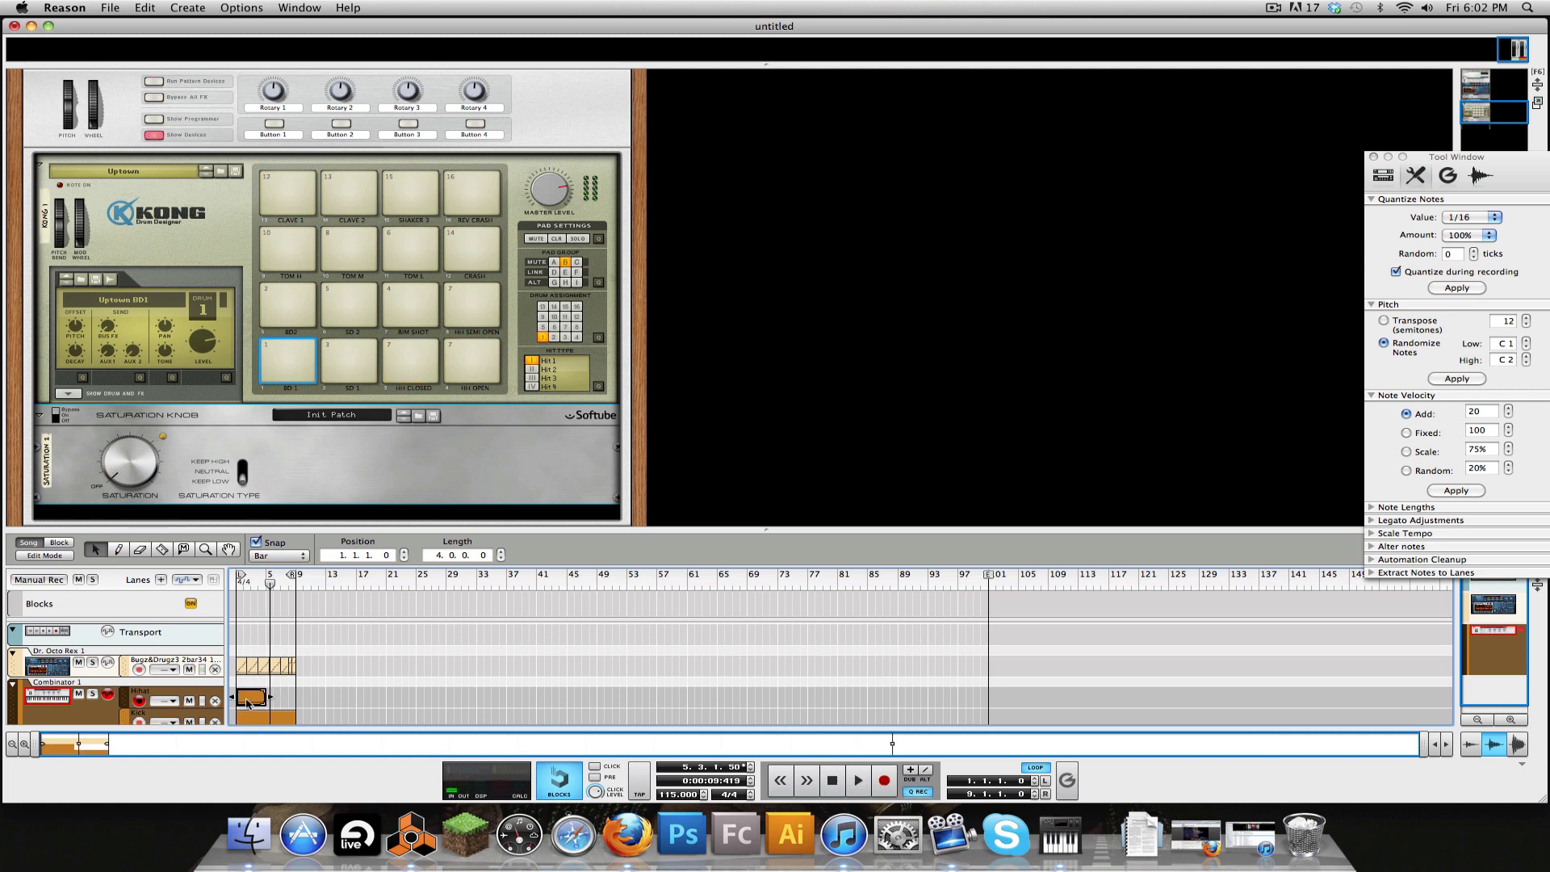
{"action": "left_click_drag", "start_coordinate": [248, 702], "coordinate": [280, 698]}
{"action": "left_click_drag", "start_coordinate": [260, 581], "coordinate": [199, 591]}
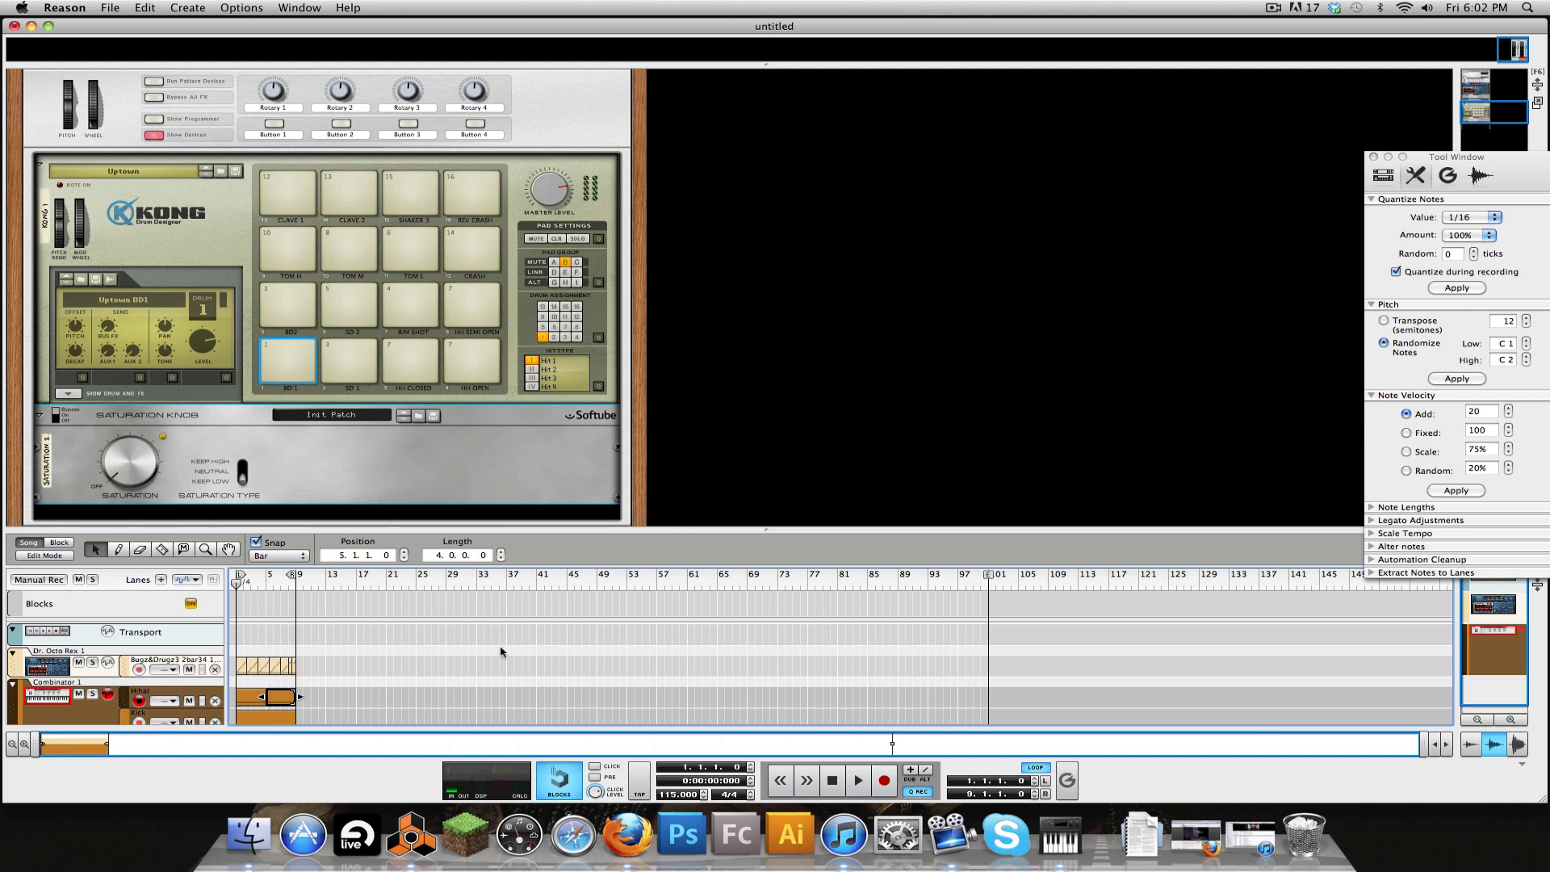
Step: Undo the last hi-hat clip edit and lower the NN-Nano output level of Kong's closed hi-hat while the song plays
{"action": "key", "text": "super+z"}
{"action": "key", "text": "space"}
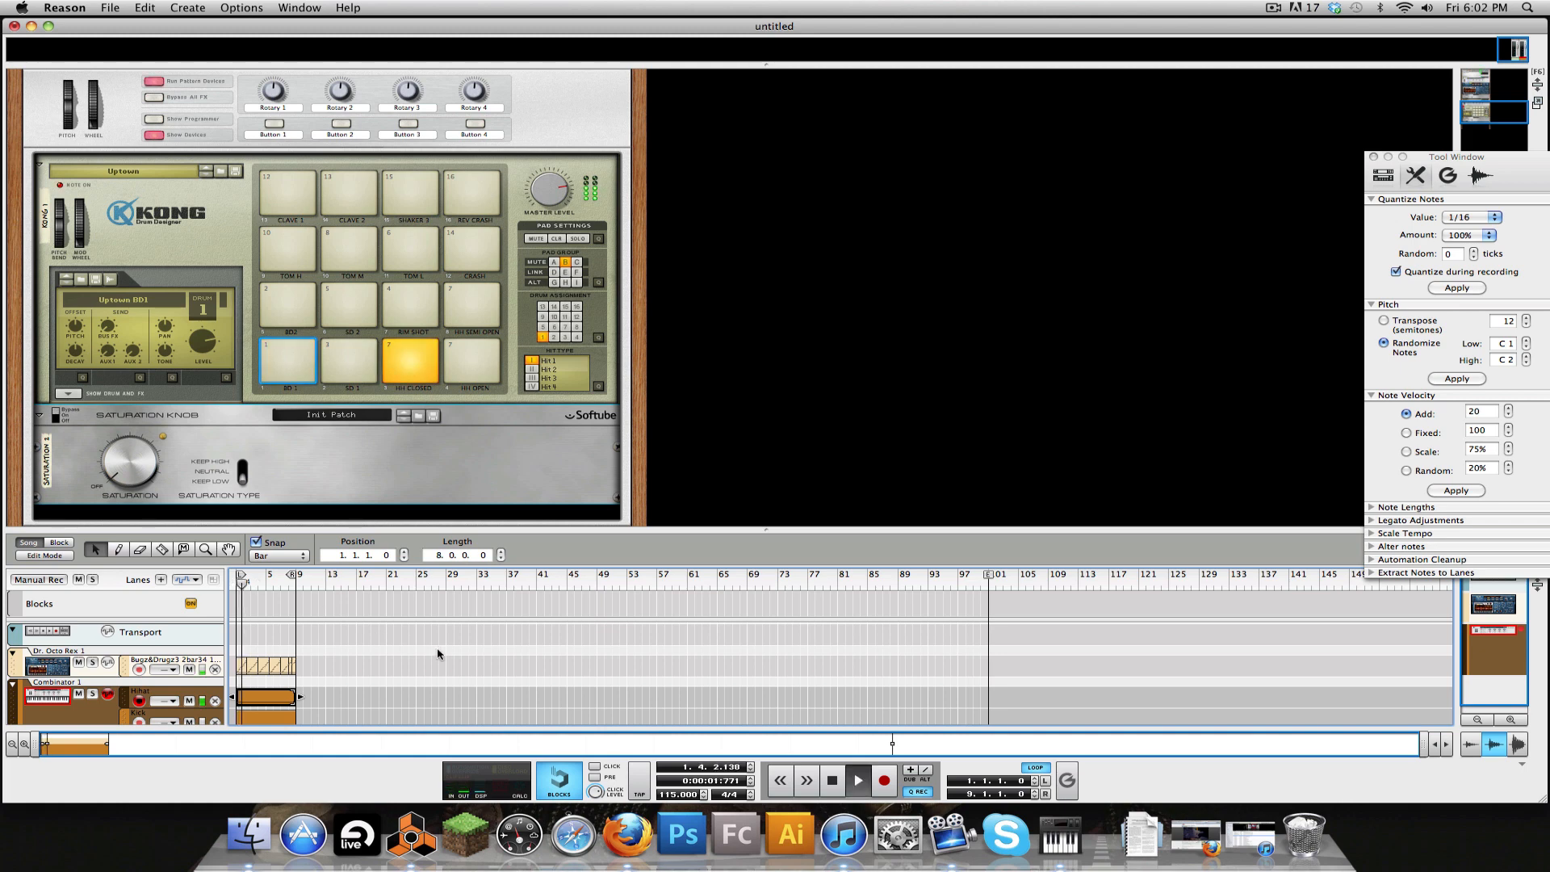
{"action": "left_click", "coordinate": [409, 361]}
{"action": "left_click", "coordinate": [68, 393]}
{"action": "scroll", "coordinate": [204, 242], "scroll_direction": "down", "scroll_amount": 5}
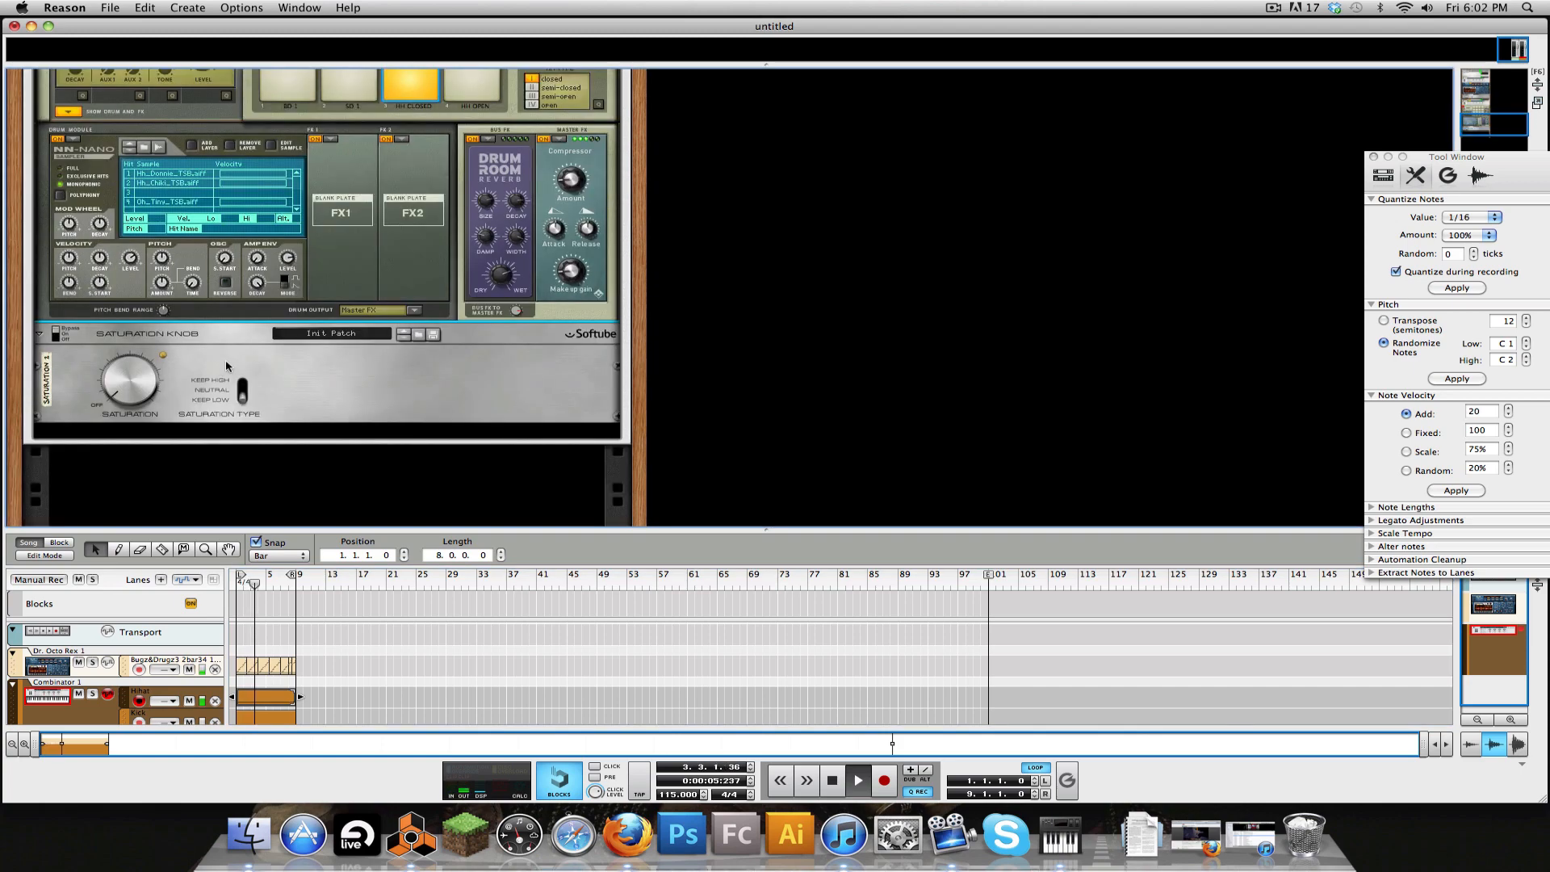
{"action": "mouse_move", "coordinate": [290, 266]}
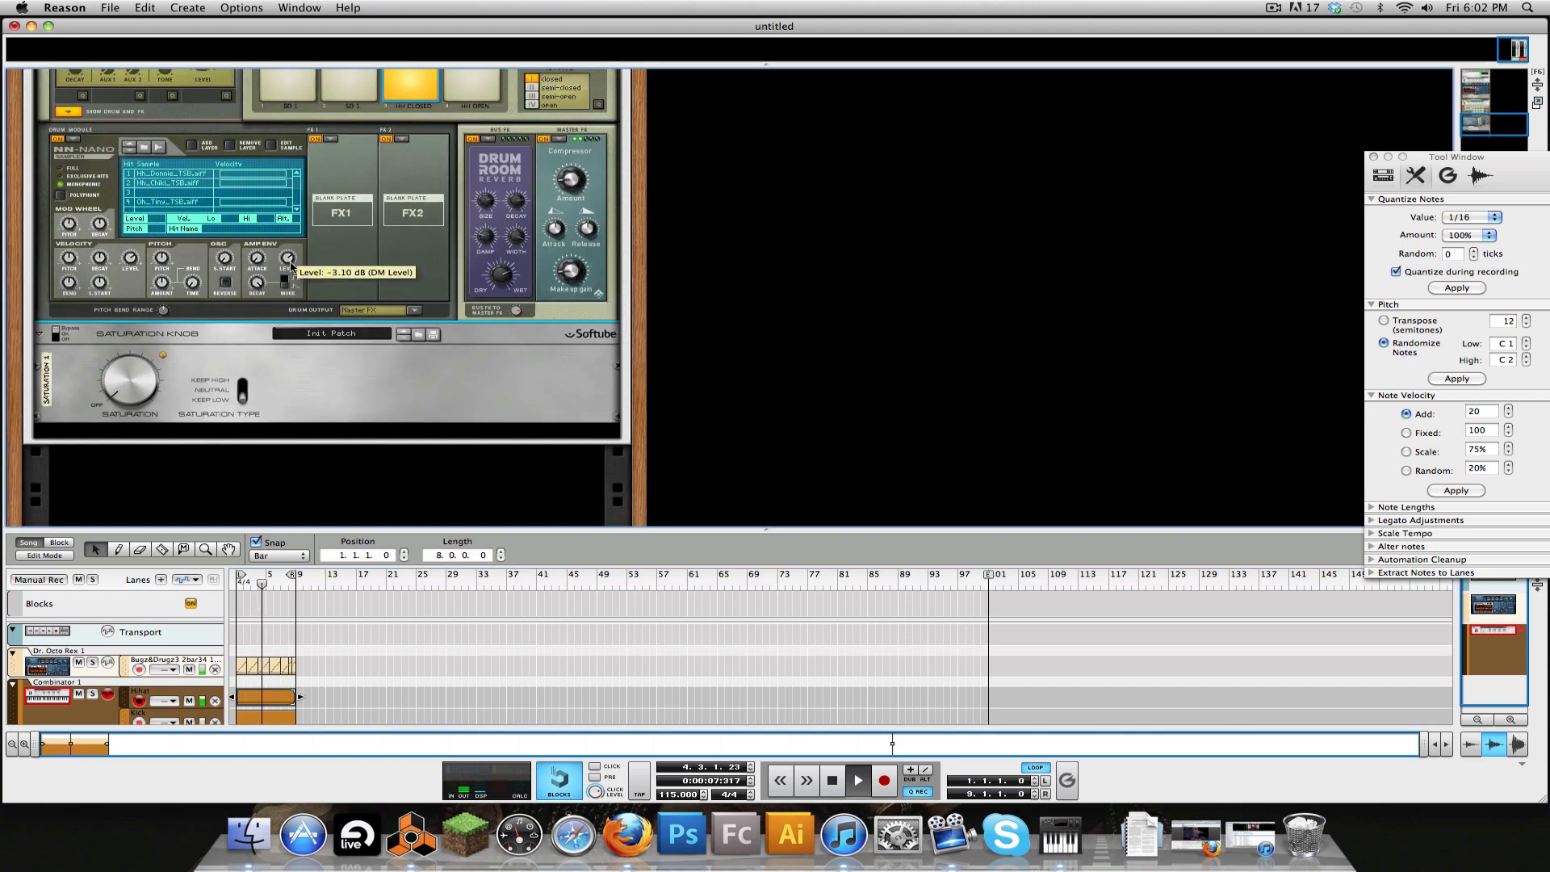
{"action": "left_click_drag", "start_coordinate": [289, 272], "coordinate": [289, 284]}
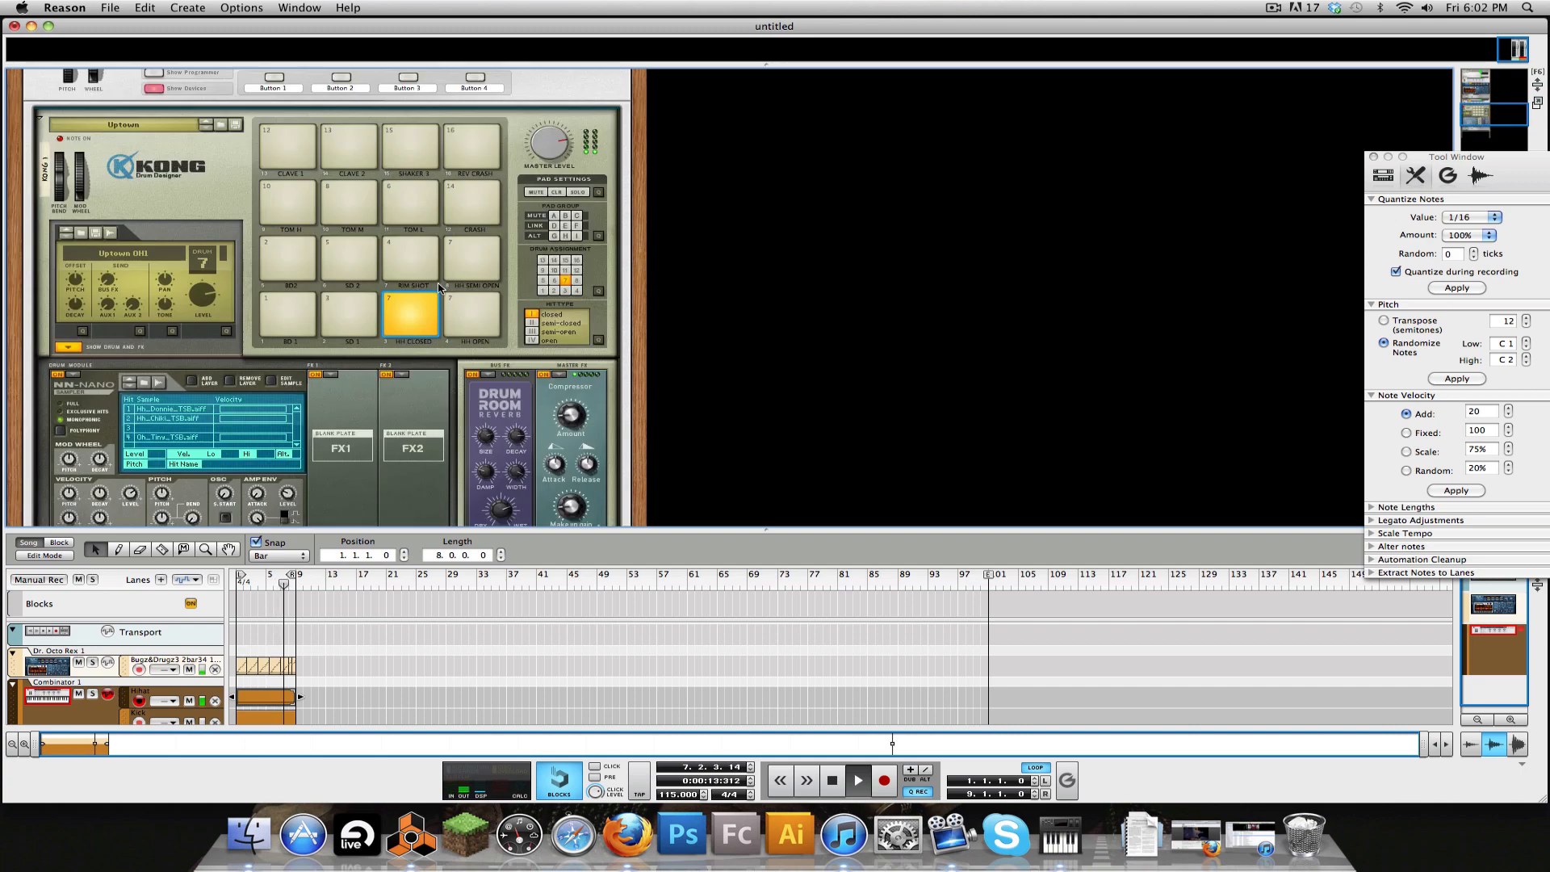
{"action": "scroll", "coordinate": [440, 287], "scroll_direction": "up", "scroll_amount": 3}
{"action": "key", "text": "space"}
Step: Add a new note lane to the Combinator 1 track and name it Snare
{"action": "right_click", "coordinate": [127, 694]}
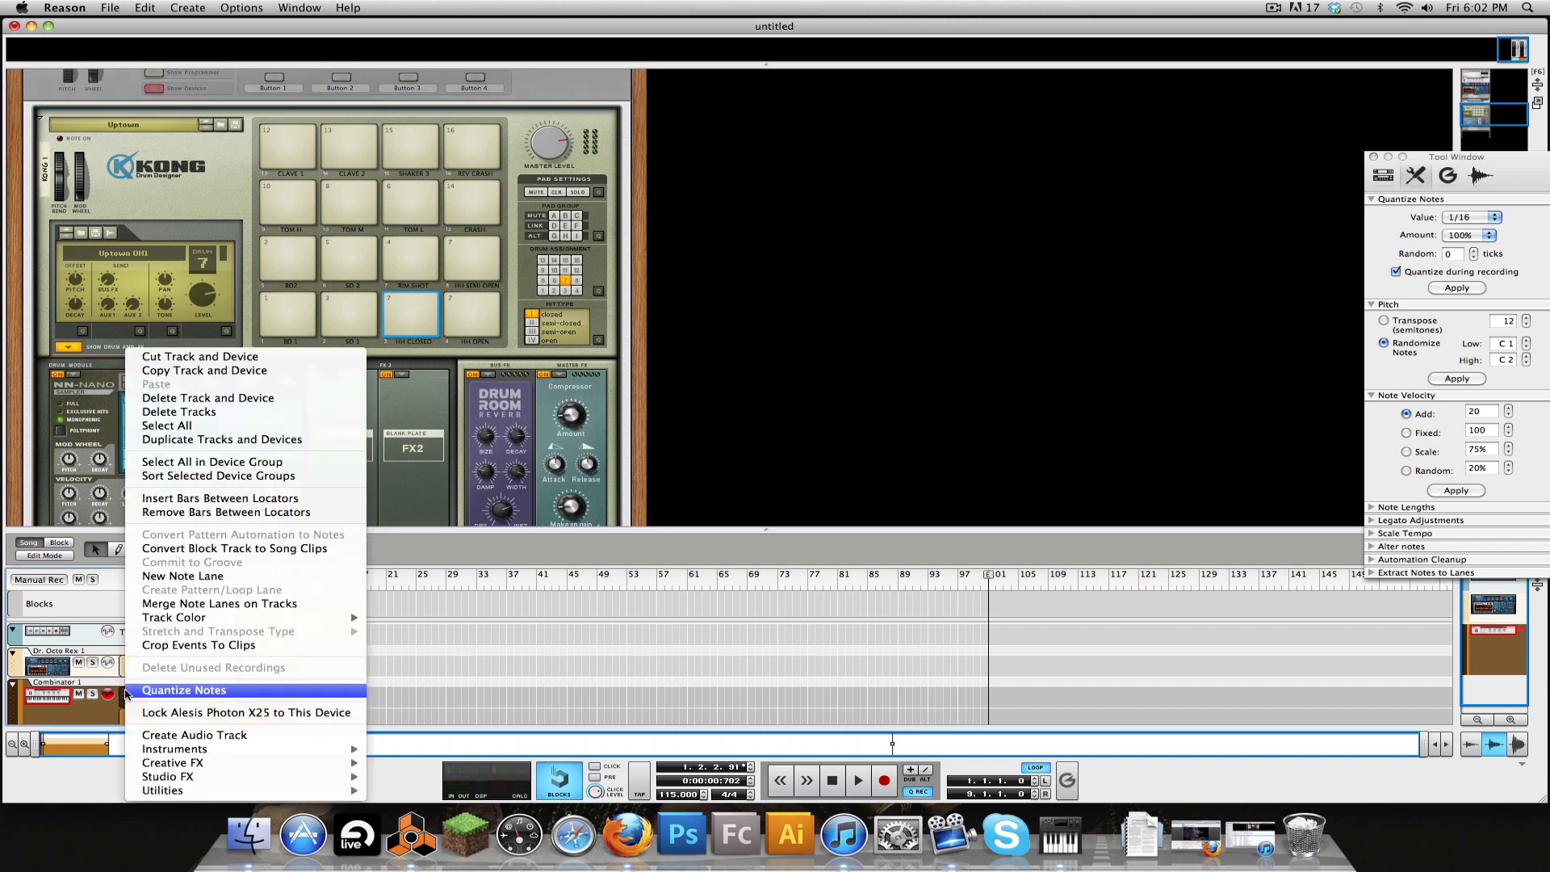
{"action": "left_click", "coordinate": [197, 578]}
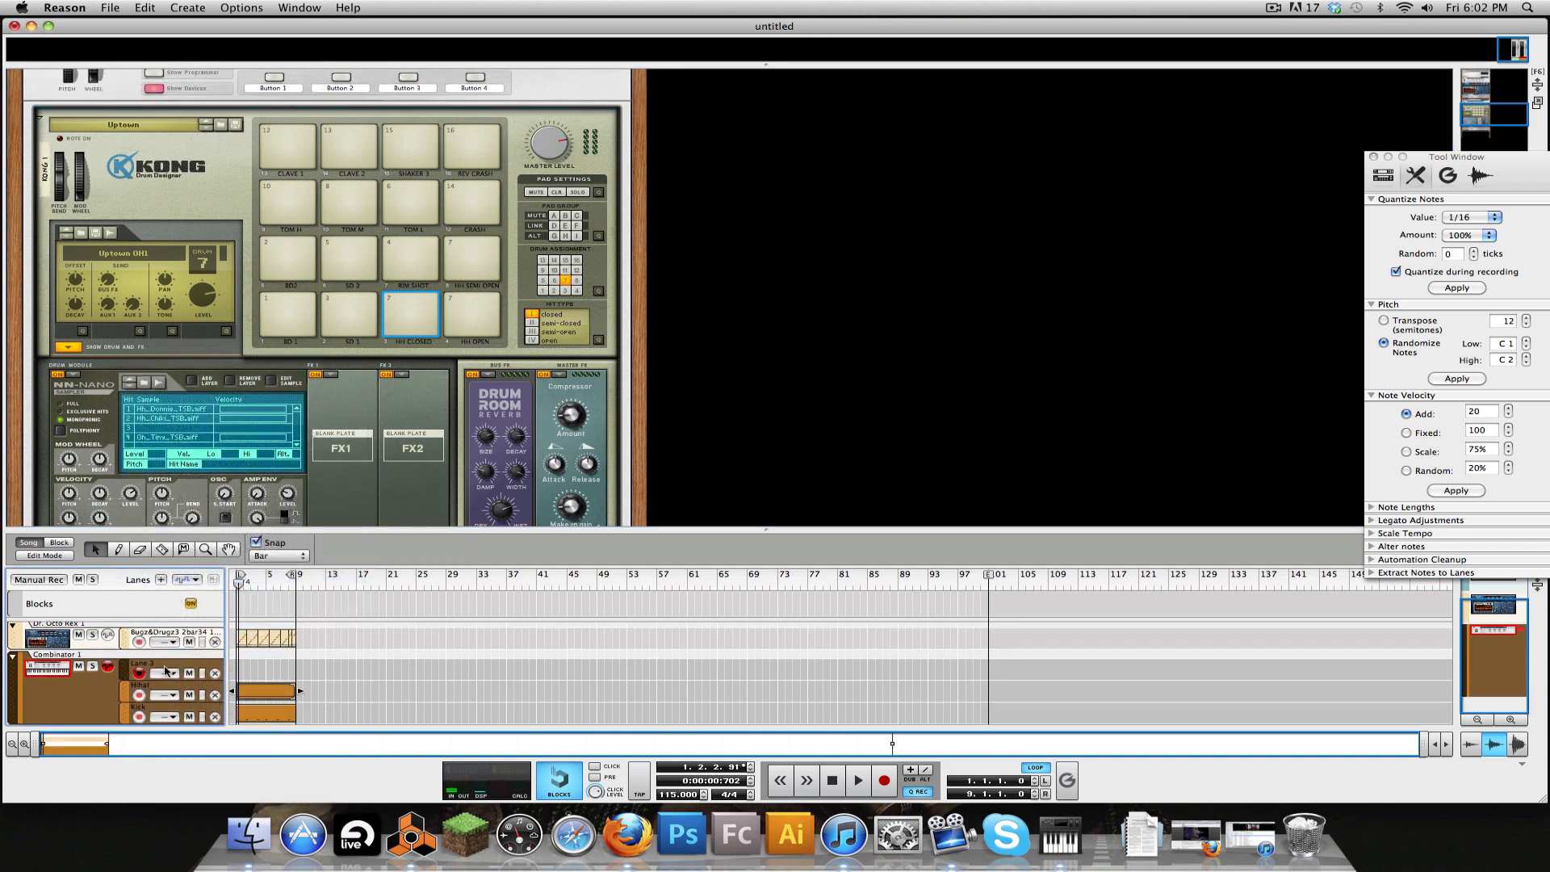
{"action": "double_click", "coordinate": [150, 667]}
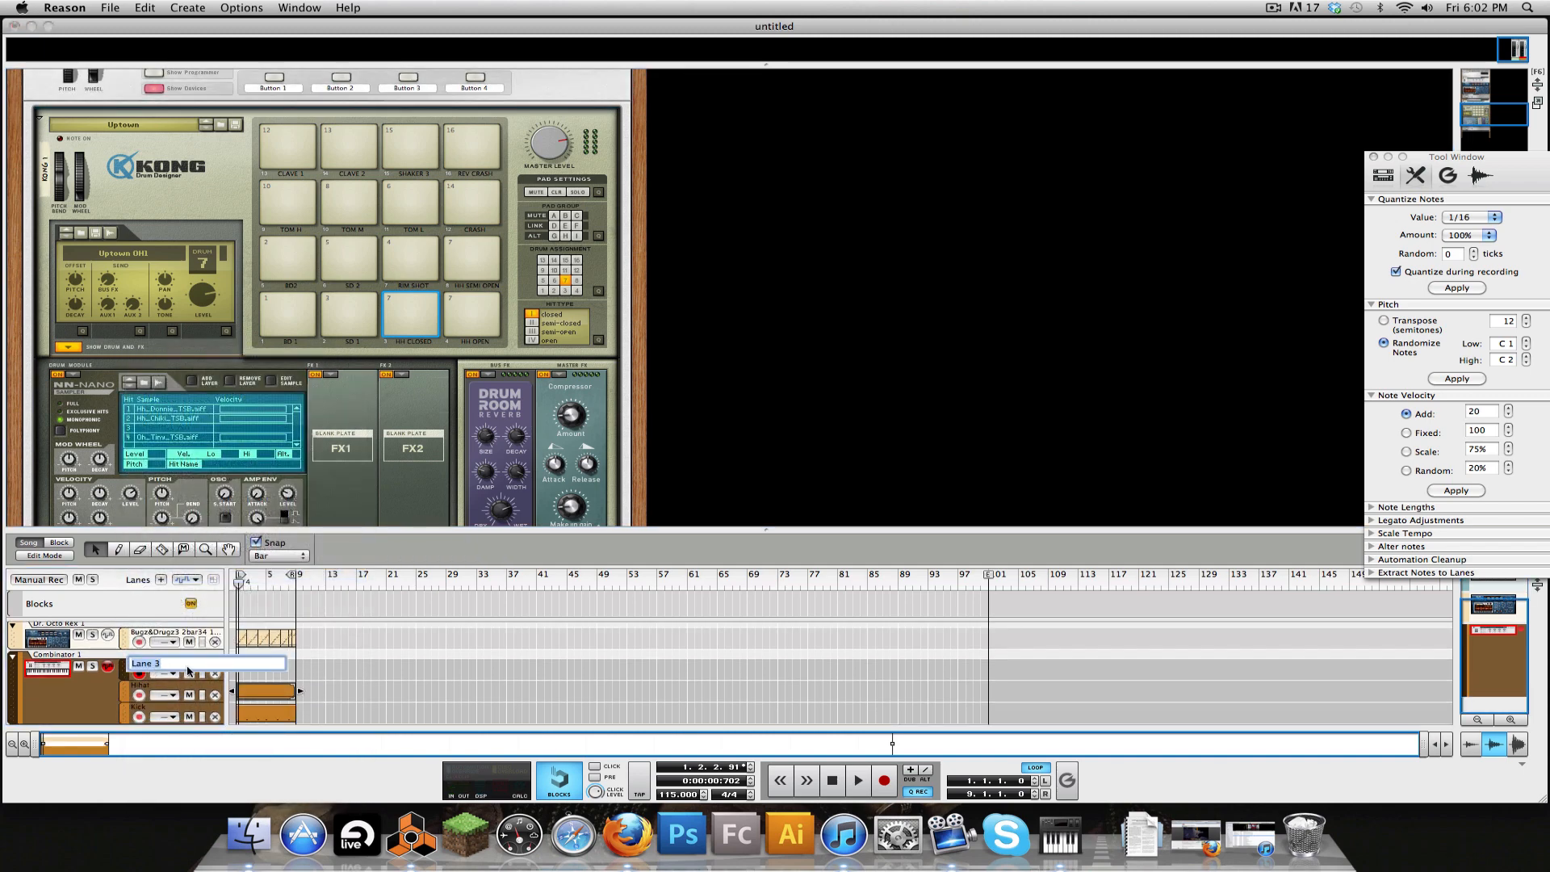
{"action": "type", "text": "Snare"}
{"action": "key", "text": "Return"}
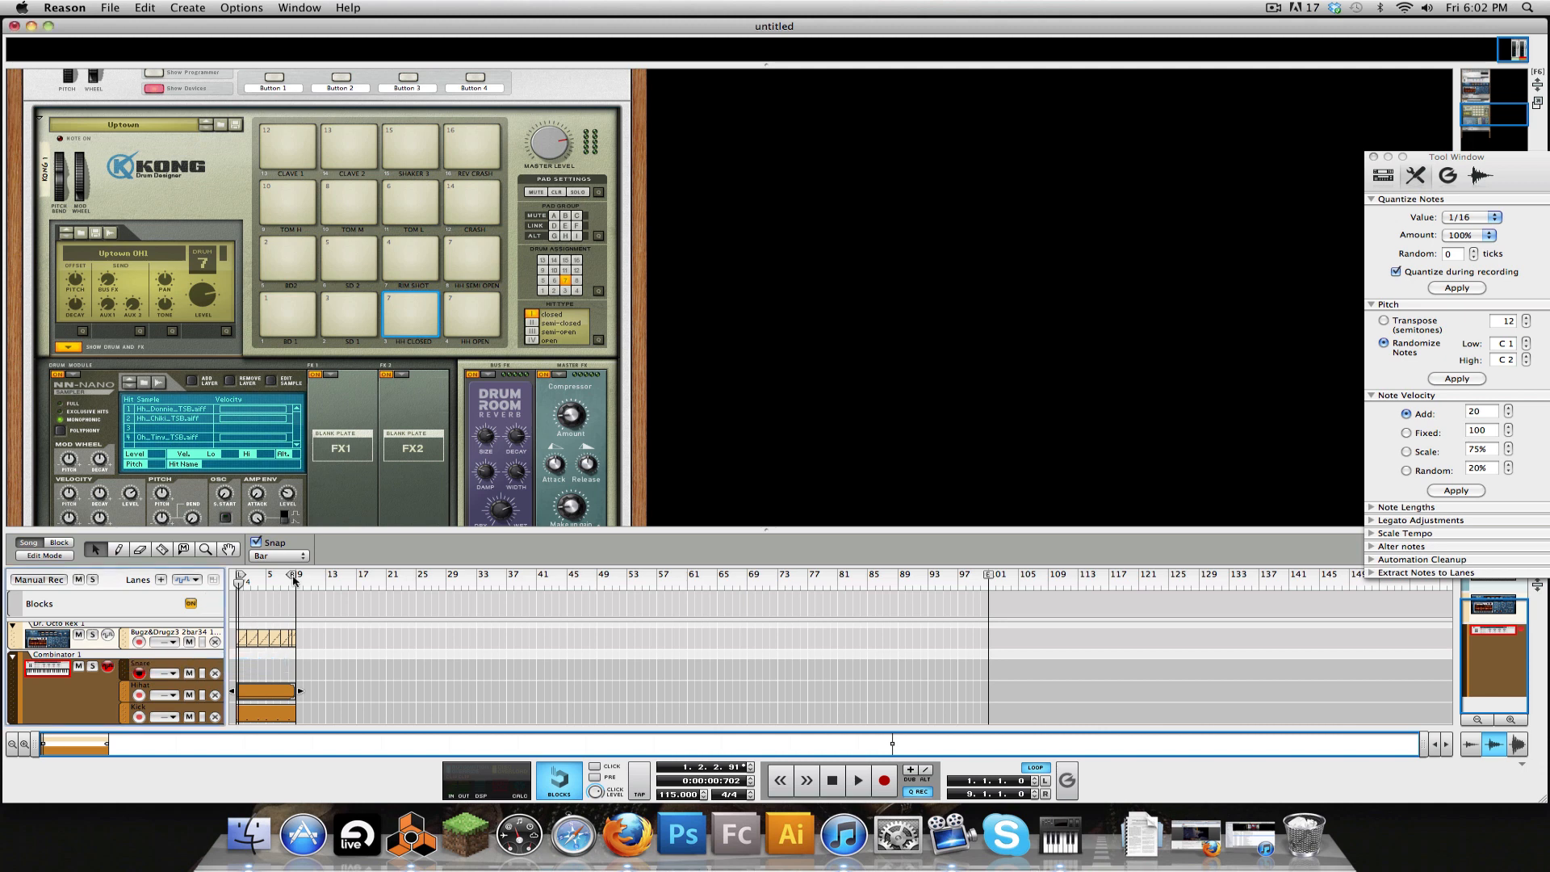
Step: Record an eight-bar snare clip from bar 1 on the Snare lane with 1/16 quantize
{"action": "left_click_drag", "start_coordinate": [239, 584], "coordinate": [166, 587]}
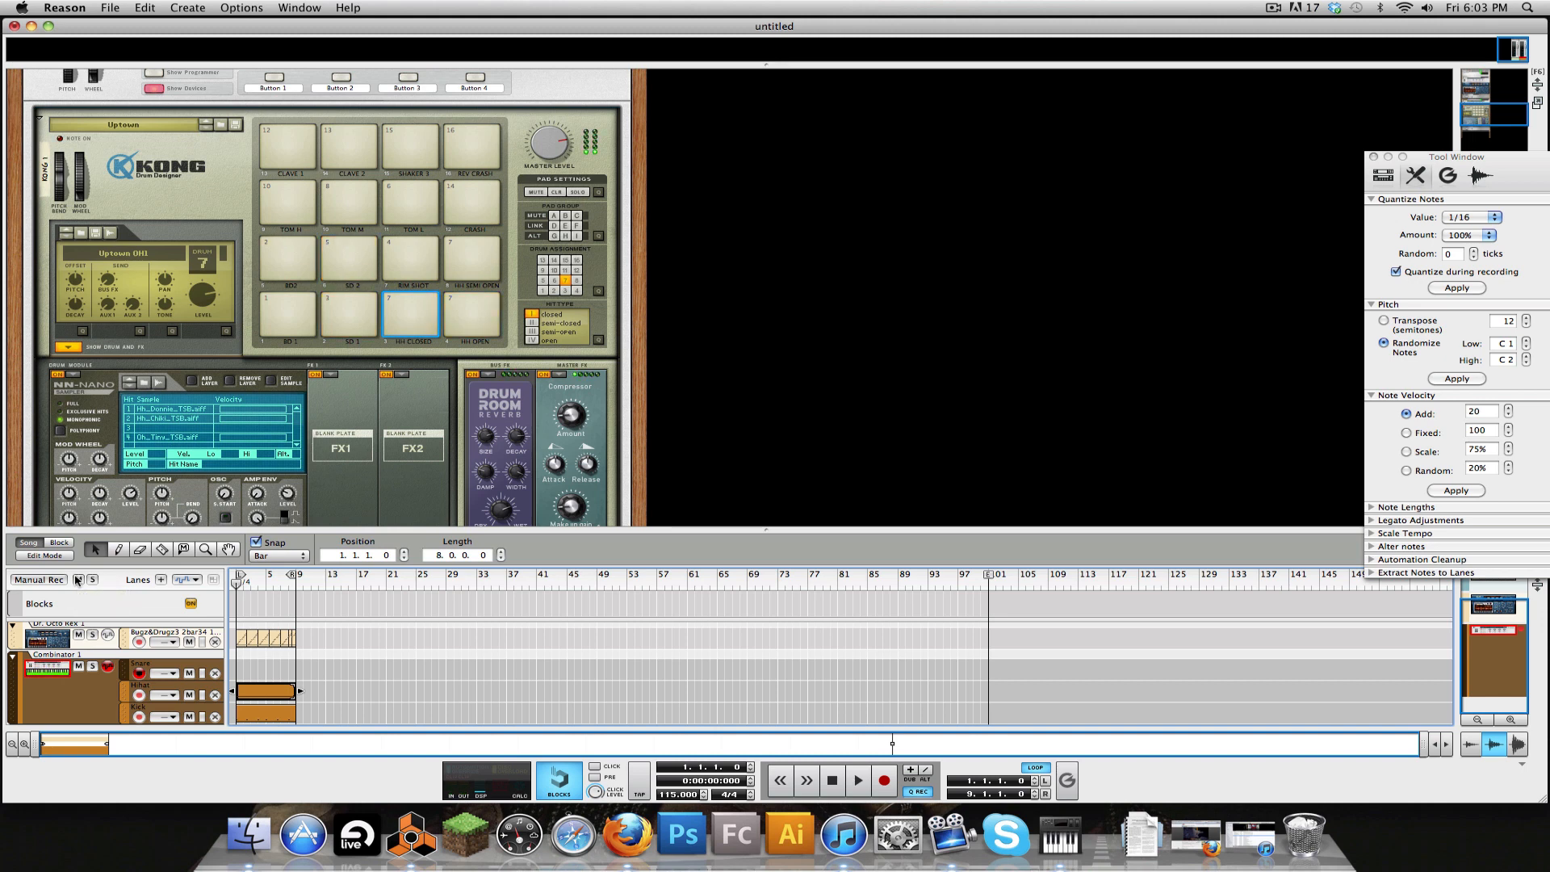
{"action": "left_click", "coordinate": [884, 781]}
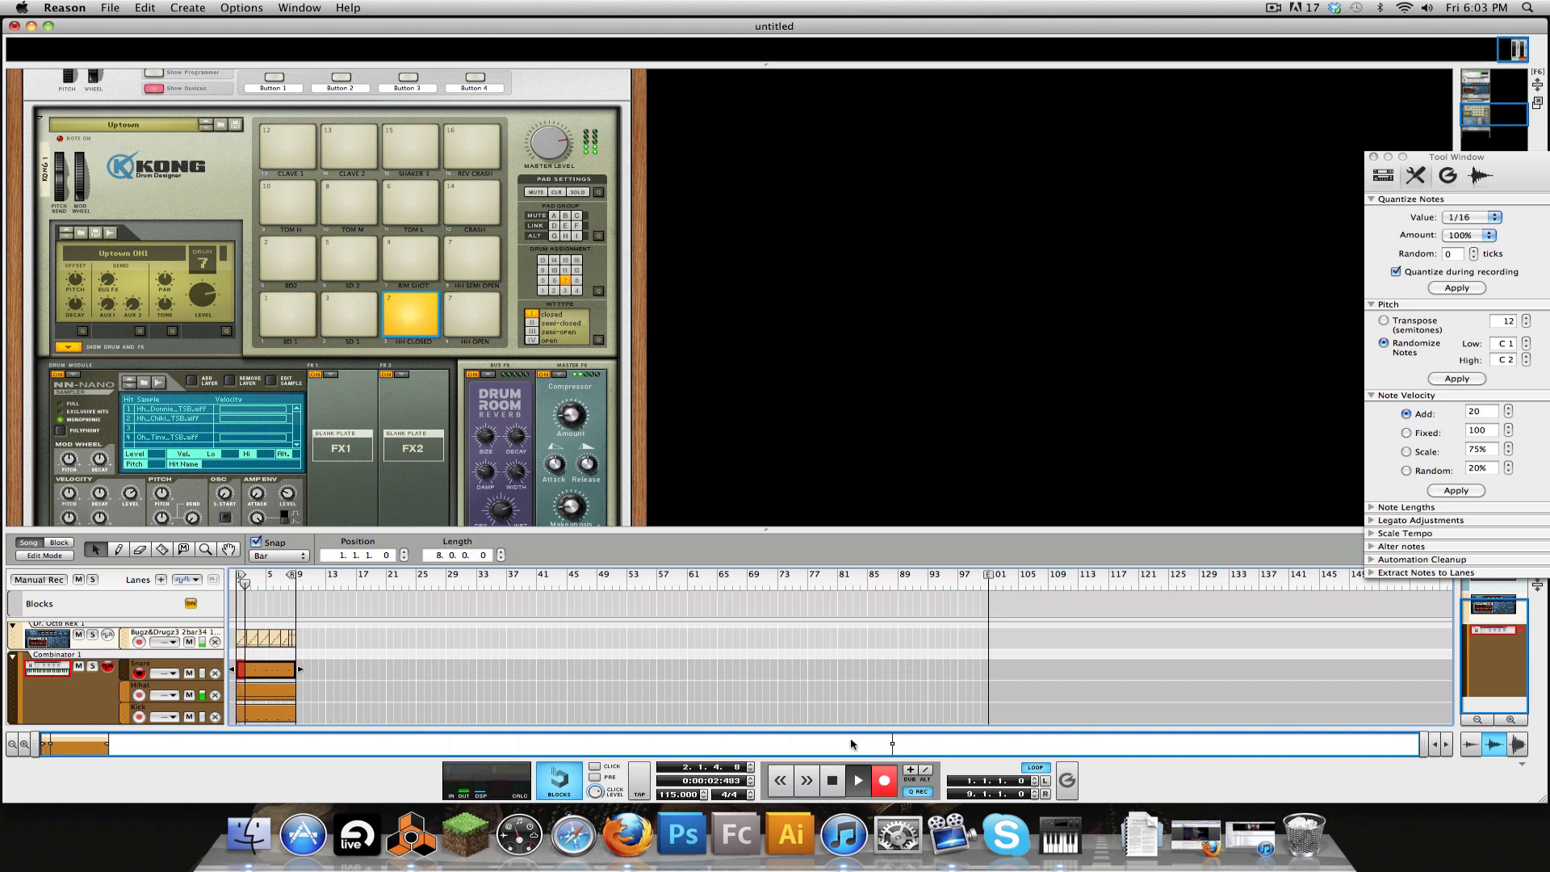
{"action": "left_click", "coordinate": [831, 779]}
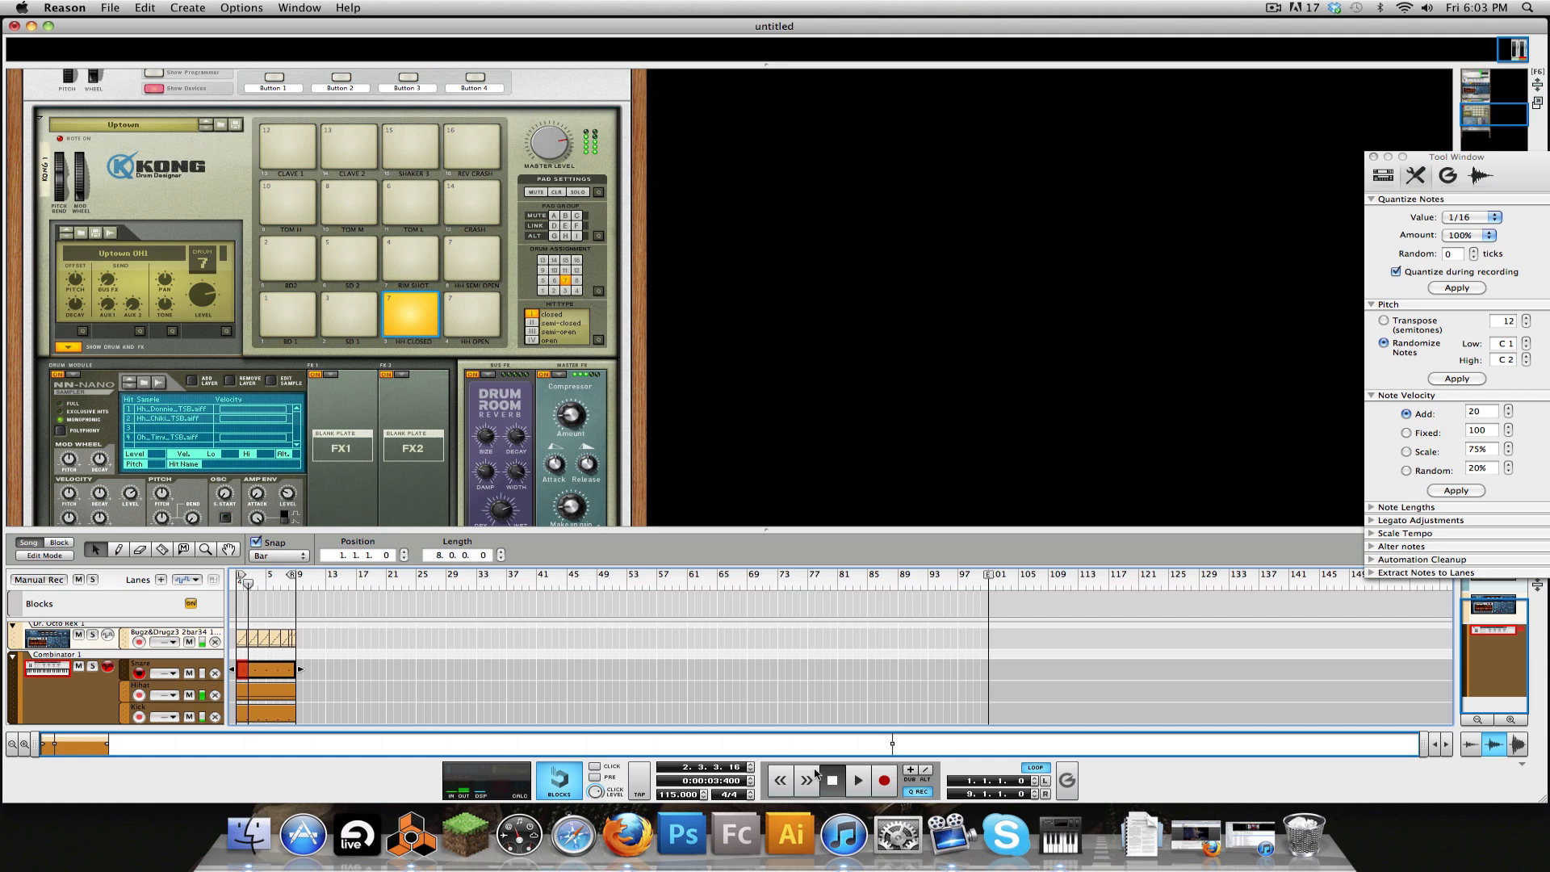
Step: Set the note quantize value to 1/4 and delete the recorded clip from the Snare lane
{"action": "left_click", "coordinate": [1471, 218]}
{"action": "left_click", "coordinate": [1457, 182]}
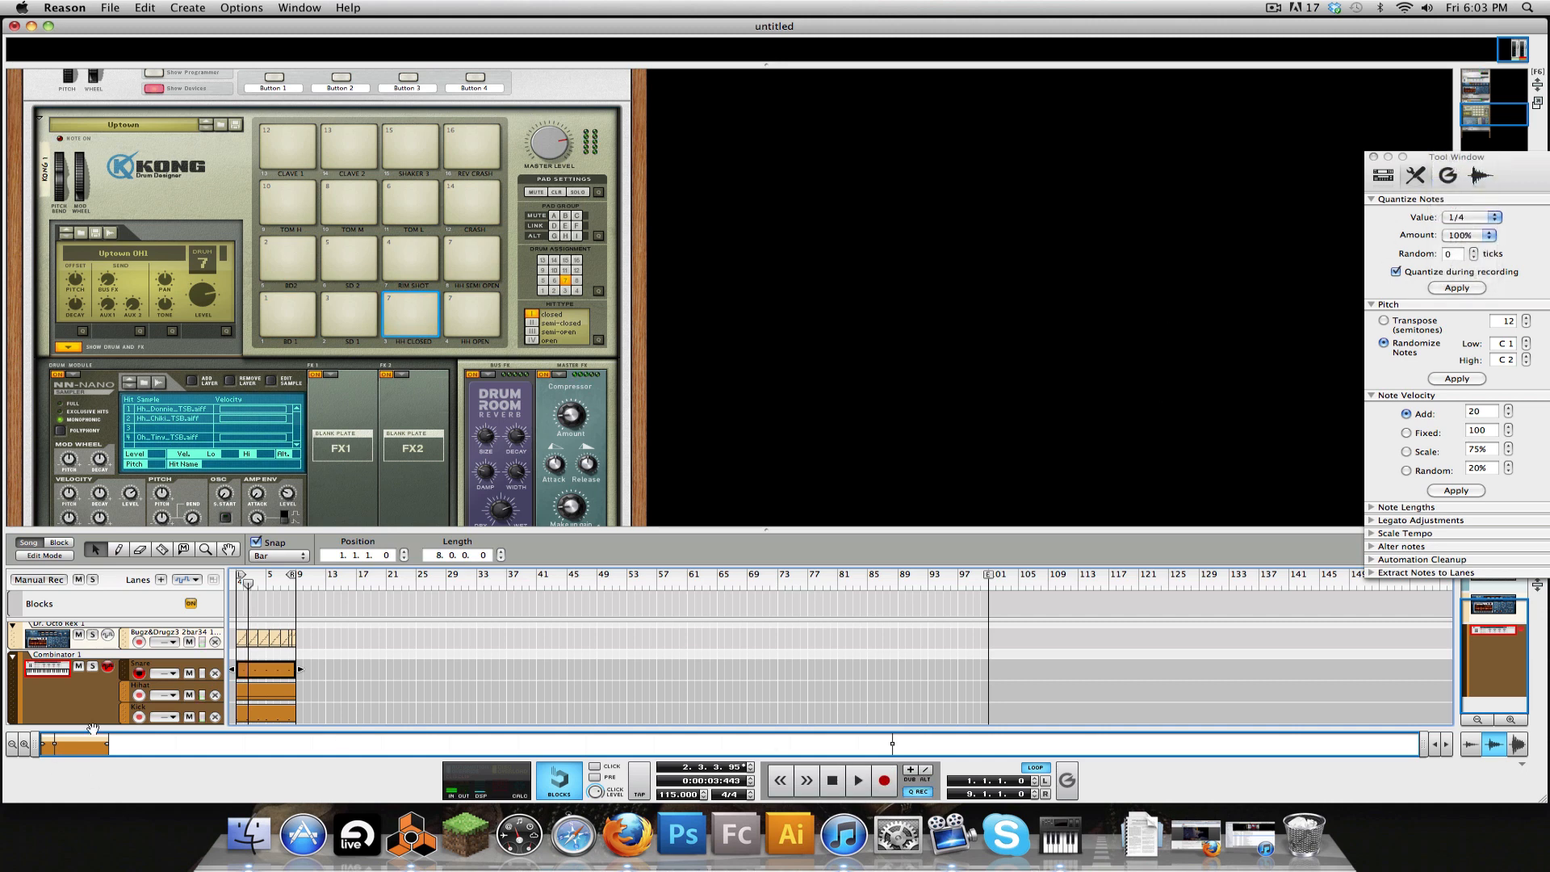
{"action": "left_click", "coordinate": [337, 669]}
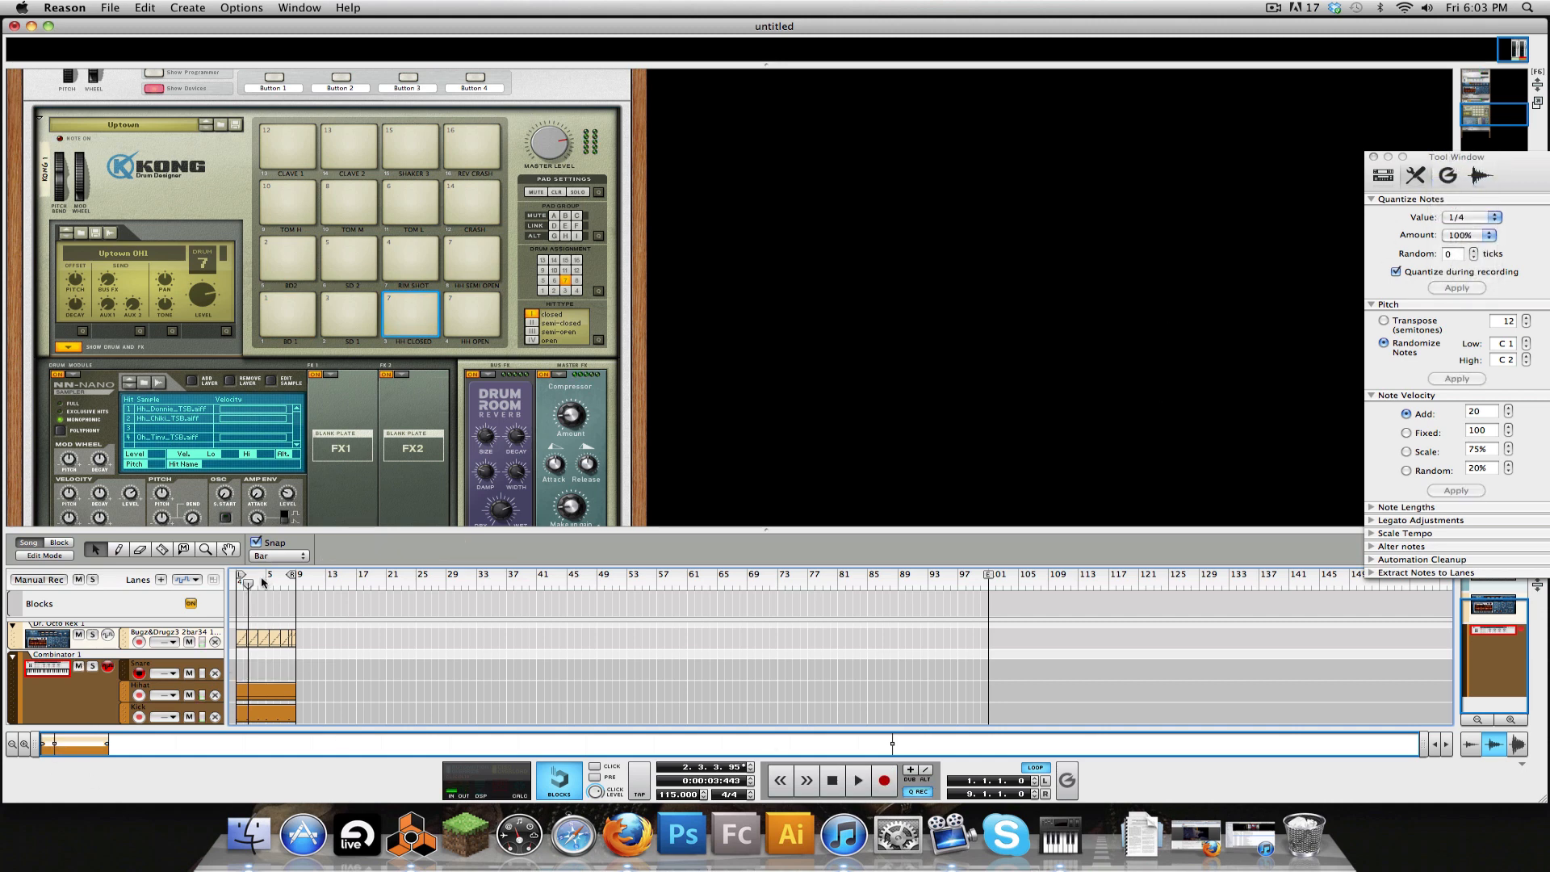
Step: Record a new eight-bar clip from bar 1 on the Snare lane
{"action": "left_click_drag", "start_coordinate": [249, 583], "coordinate": [160, 580]}
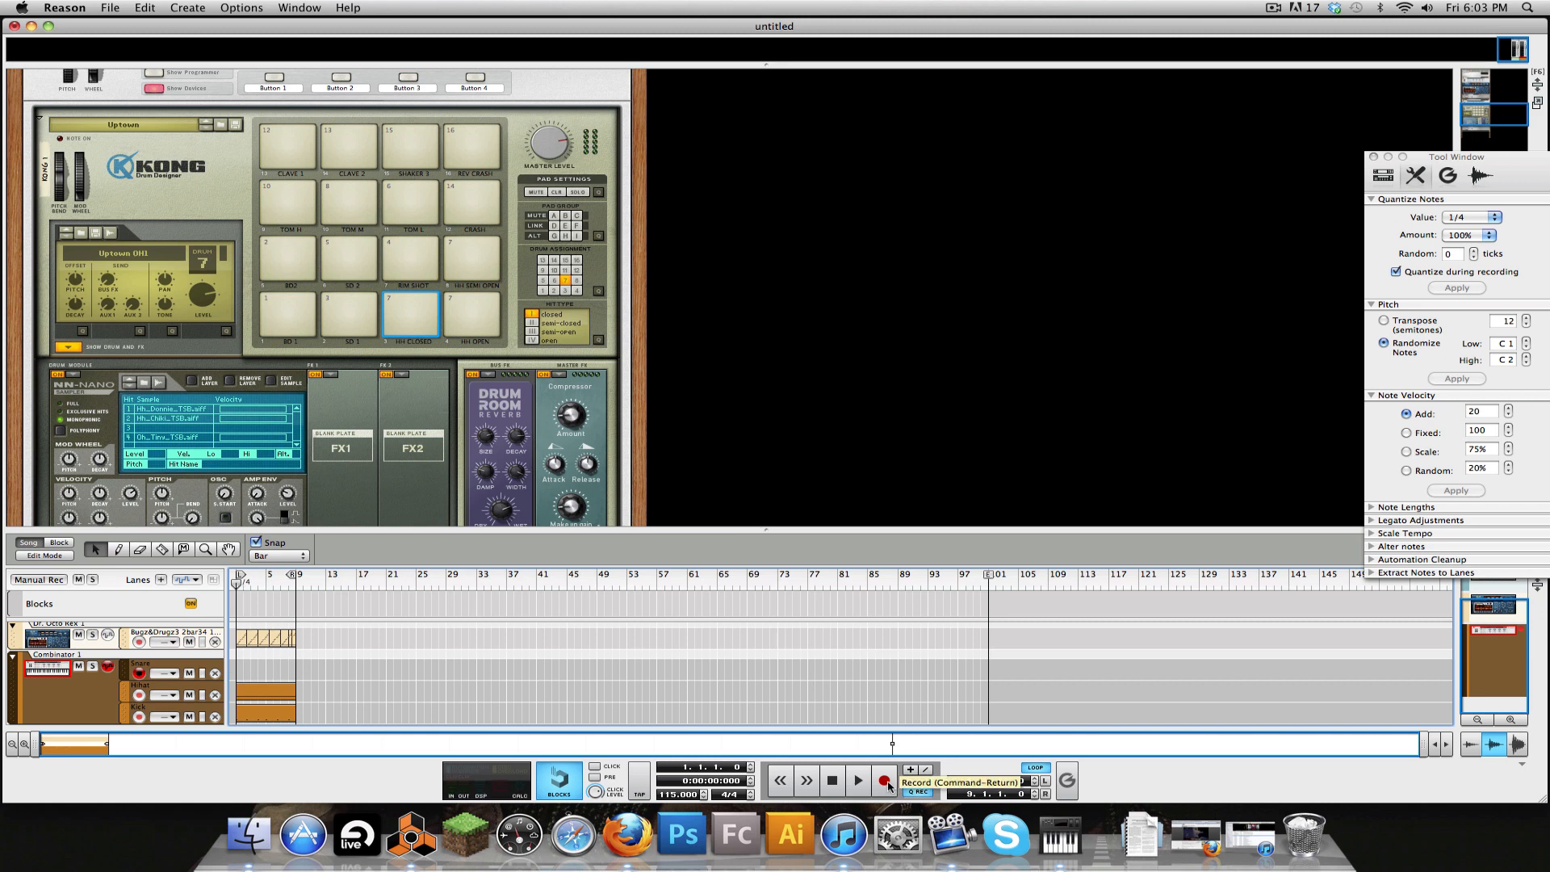
{"action": "left_click", "coordinate": [886, 781]}
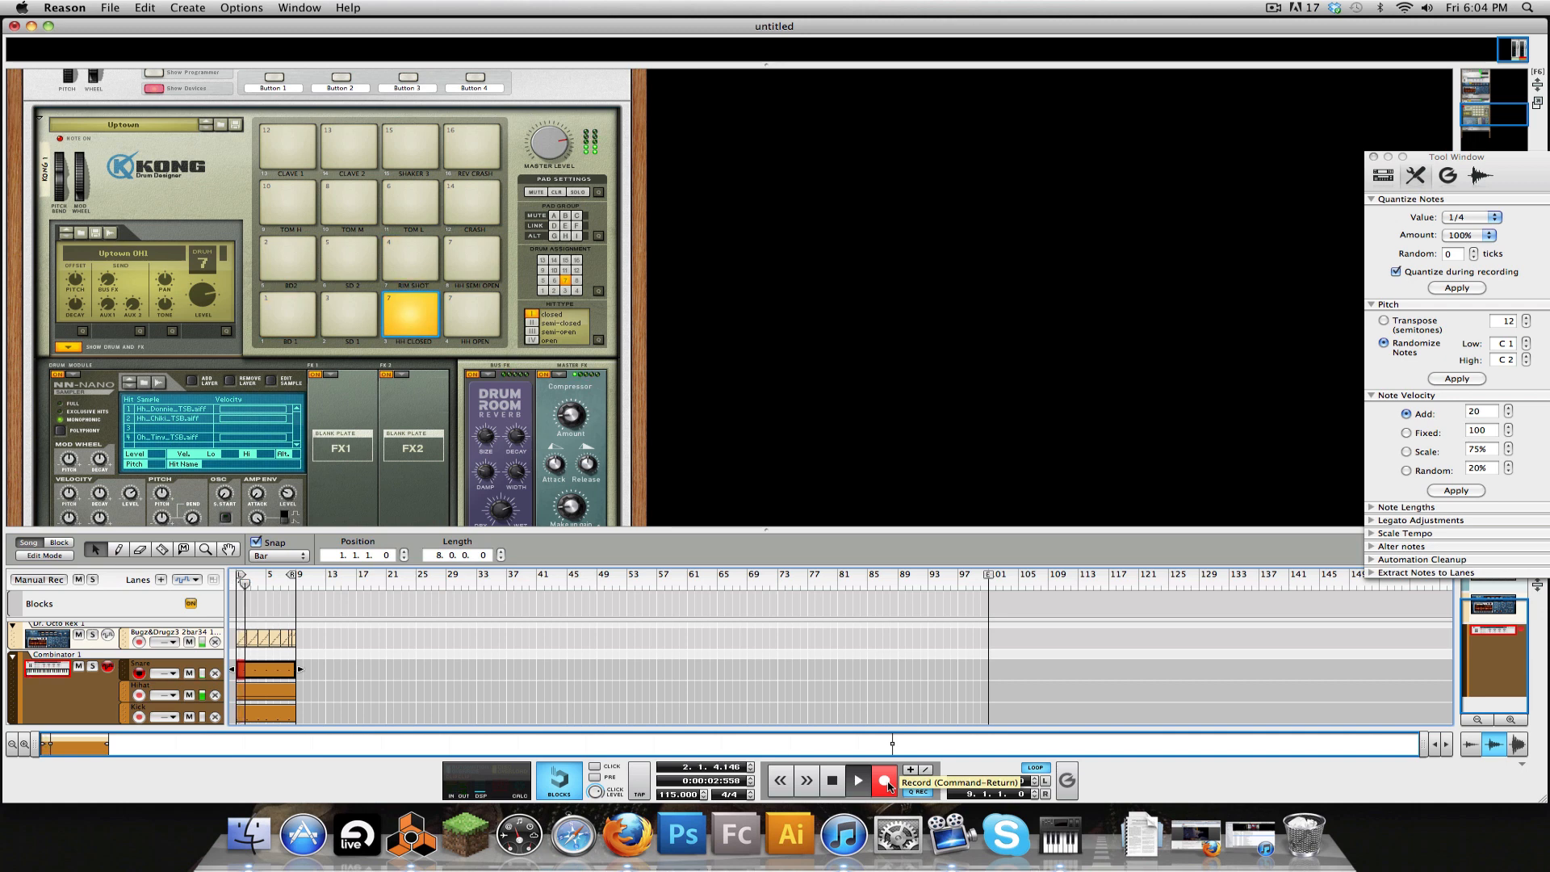
{"action": "left_click", "coordinate": [886, 781]}
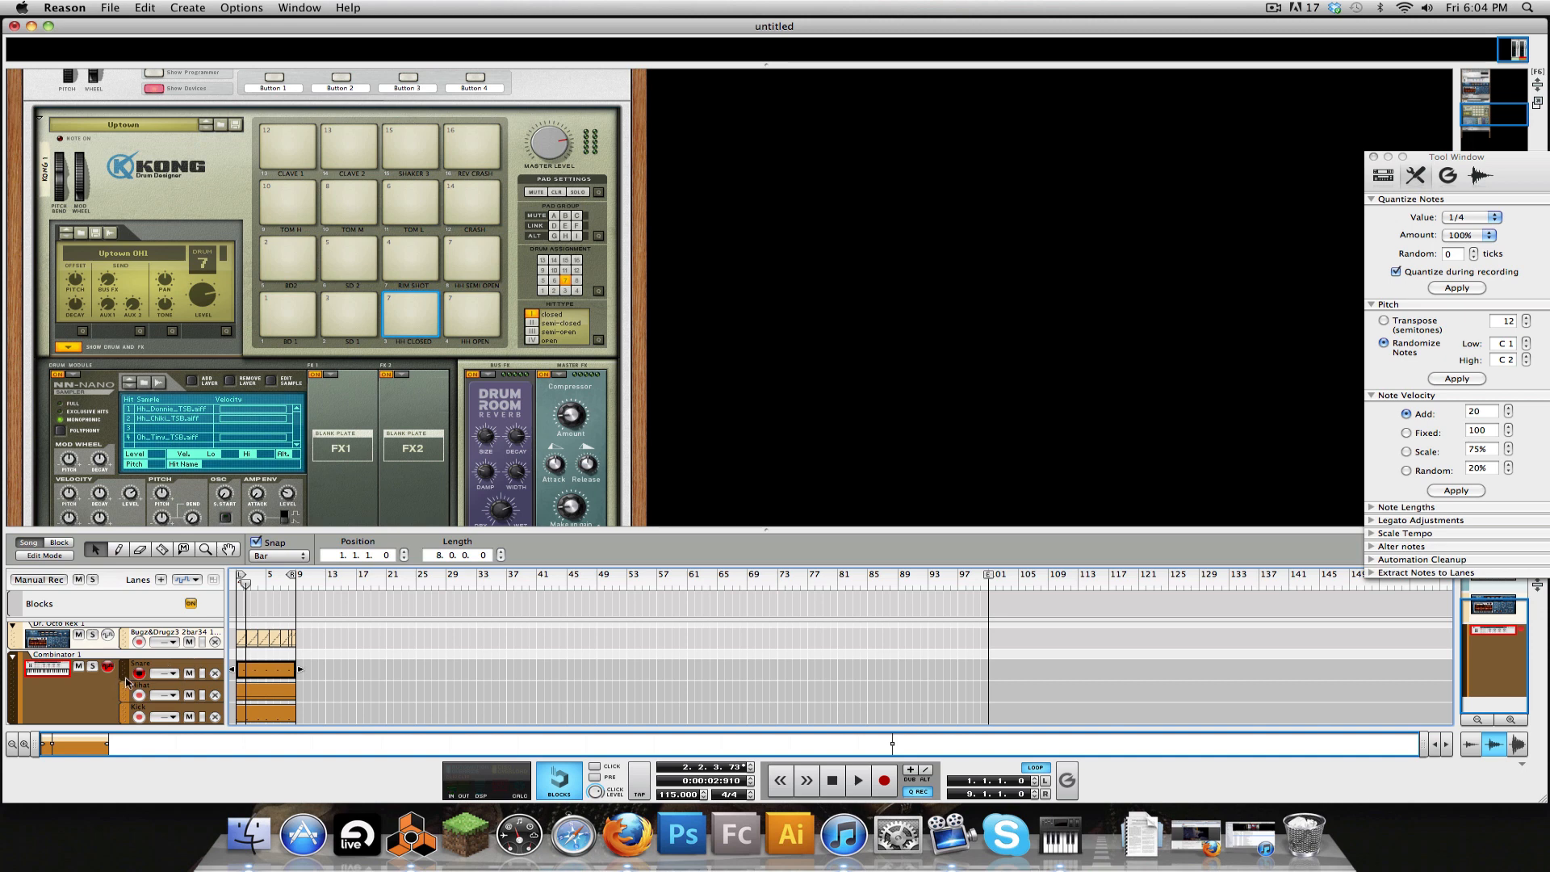
Step: Audition Kong's clave, shaker, crash, low tom, rim shot, and semi-open and open hi-hat pads
{"action": "left_click", "coordinate": [286, 145]}
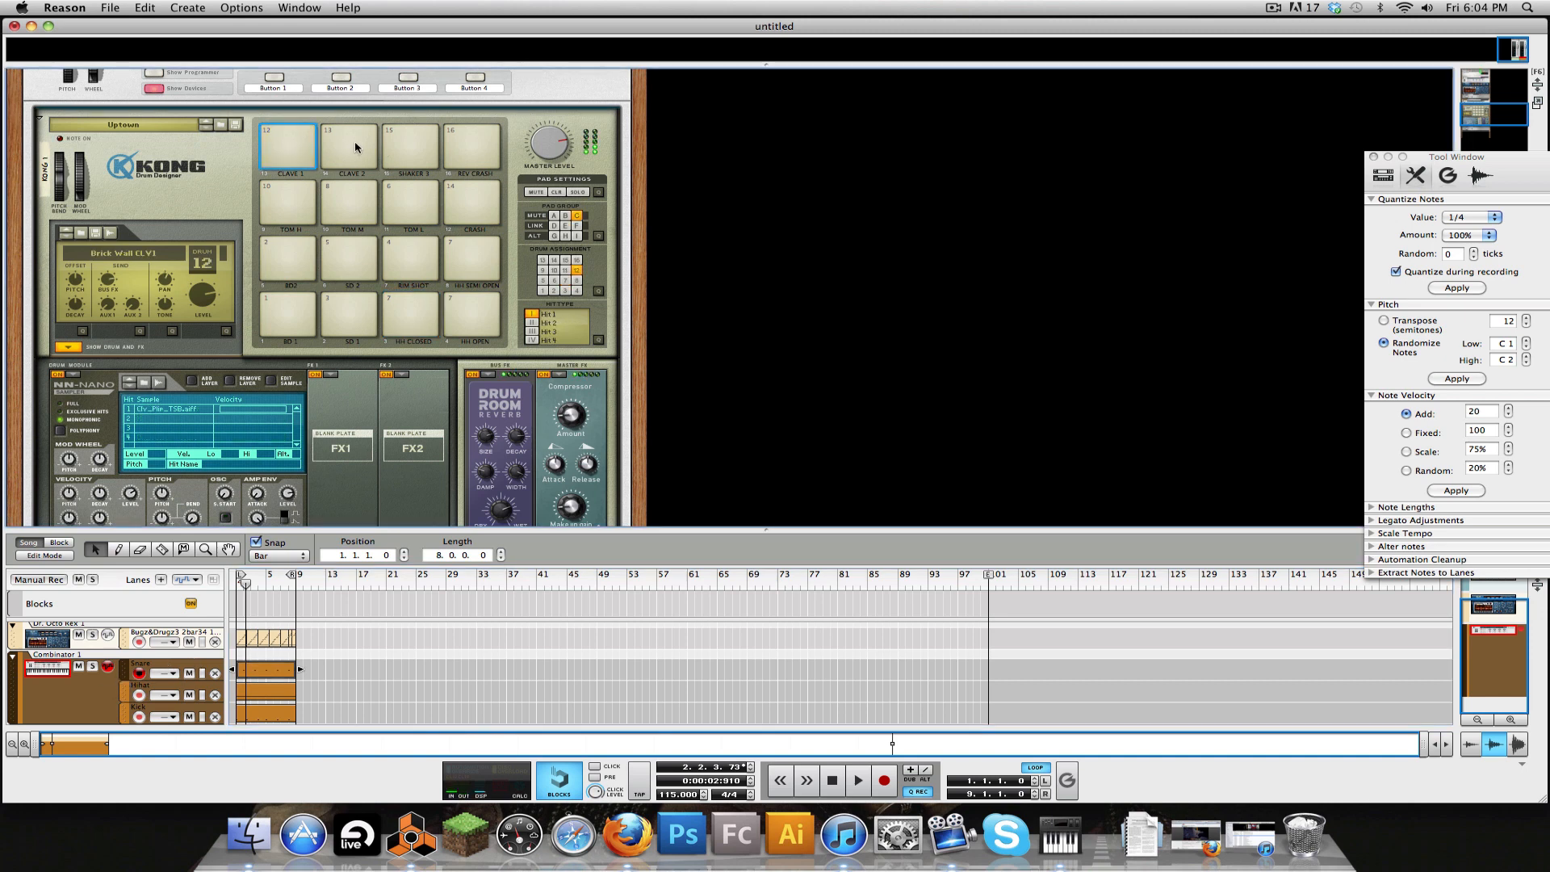
{"action": "left_click", "coordinate": [350, 146]}
{"action": "left_click", "coordinate": [411, 146]}
{"action": "left_click", "coordinate": [468, 146]}
{"action": "left_click", "coordinate": [469, 203]}
{"action": "left_click", "coordinate": [406, 202]}
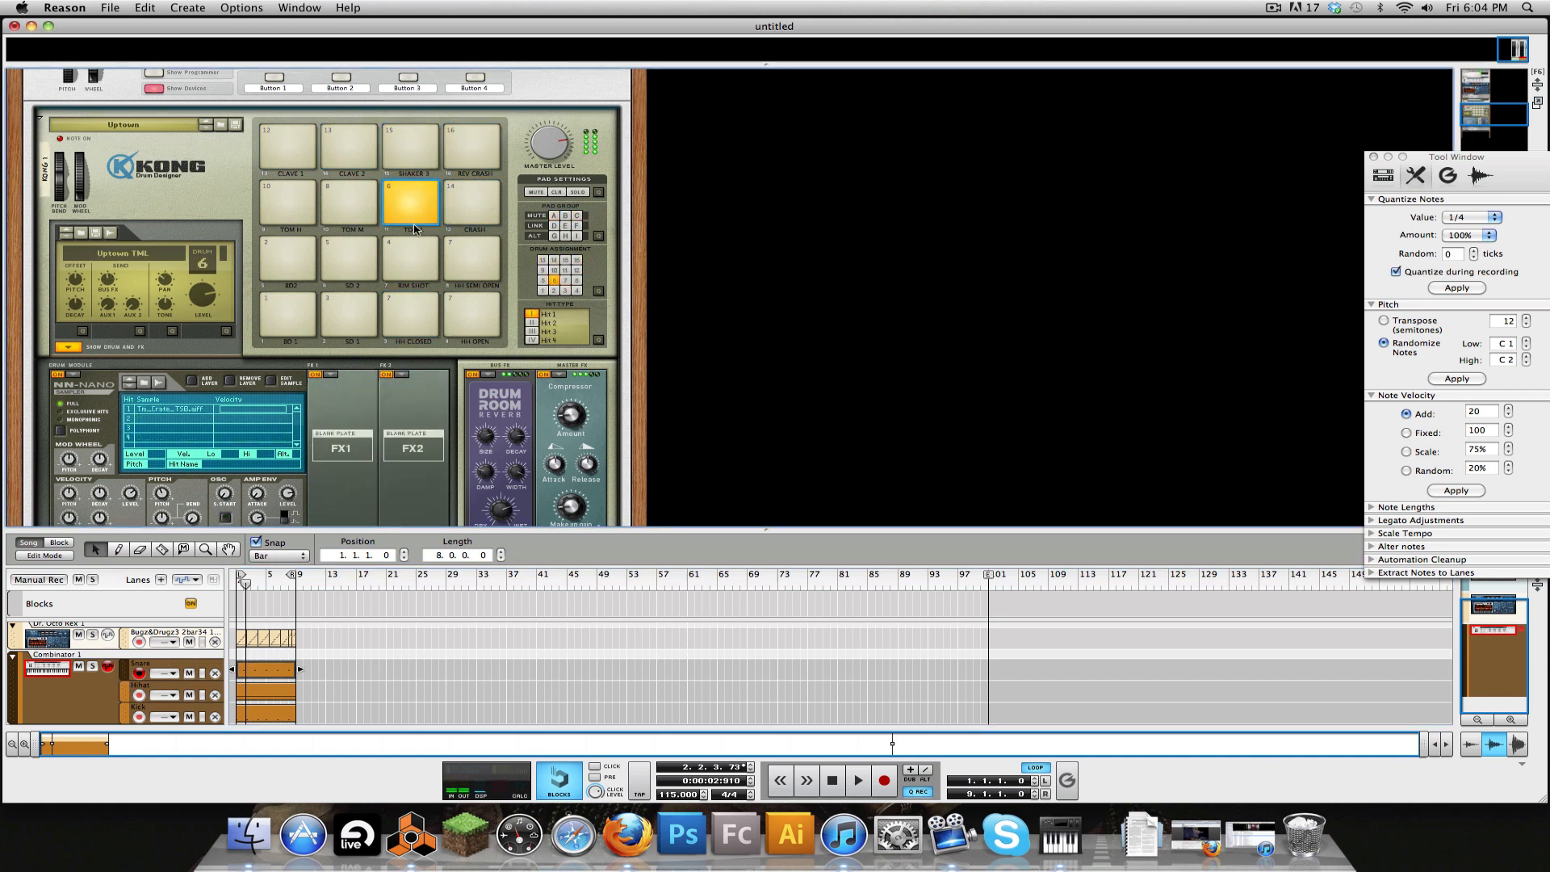
{"action": "left_click", "coordinate": [414, 263]}
{"action": "left_click", "coordinate": [467, 259]}
{"action": "left_click", "coordinate": [470, 320]}
{"action": "left_click", "coordinate": [470, 269]}
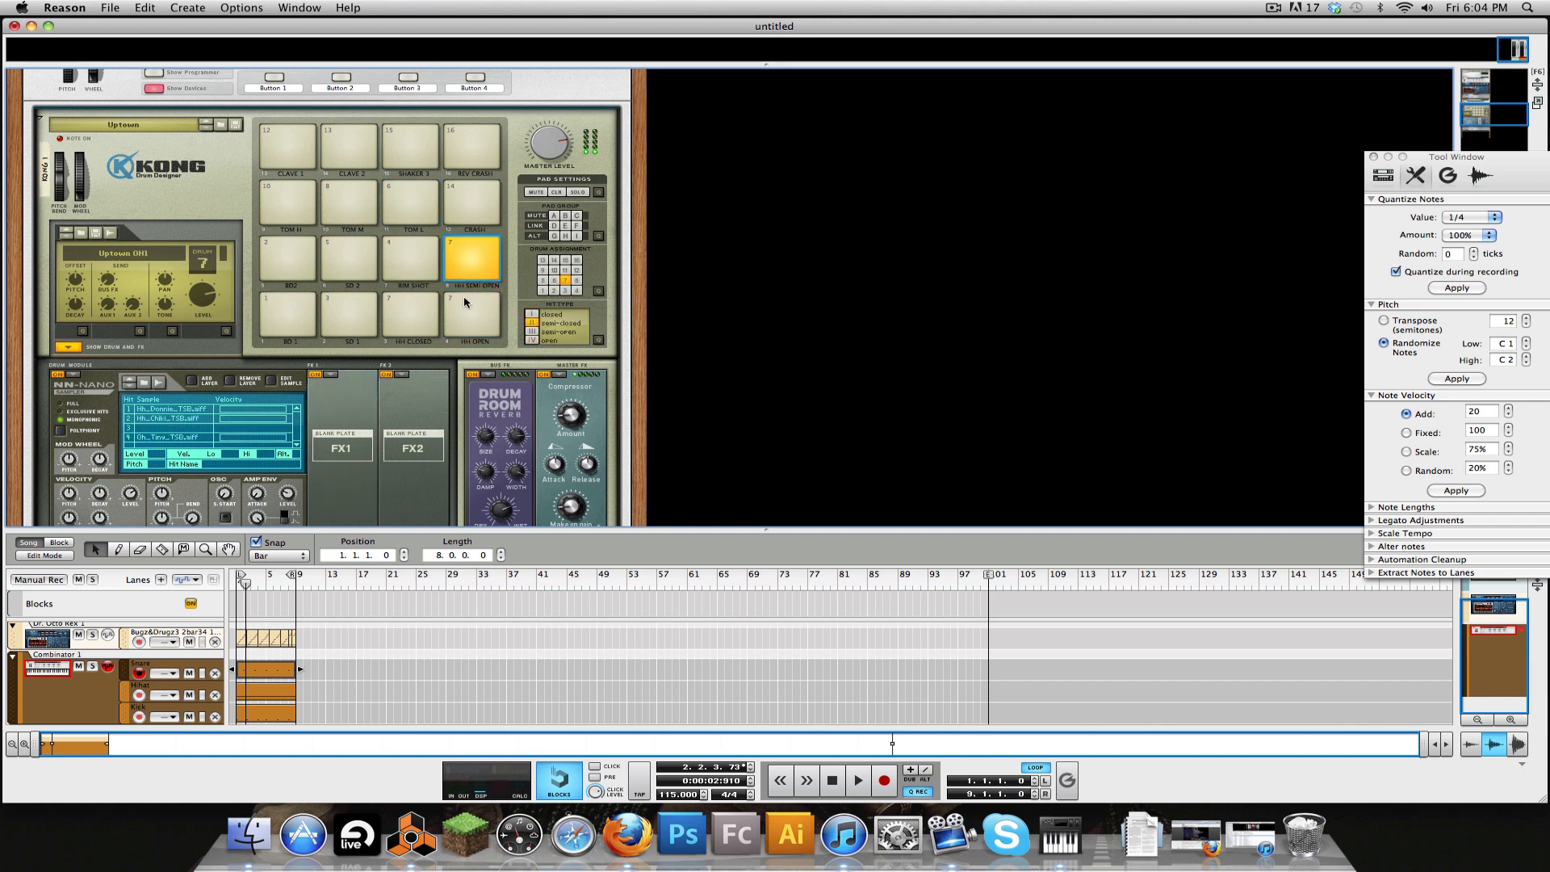
{"action": "left_click", "coordinate": [468, 304]}
{"action": "left_click", "coordinate": [477, 267]}
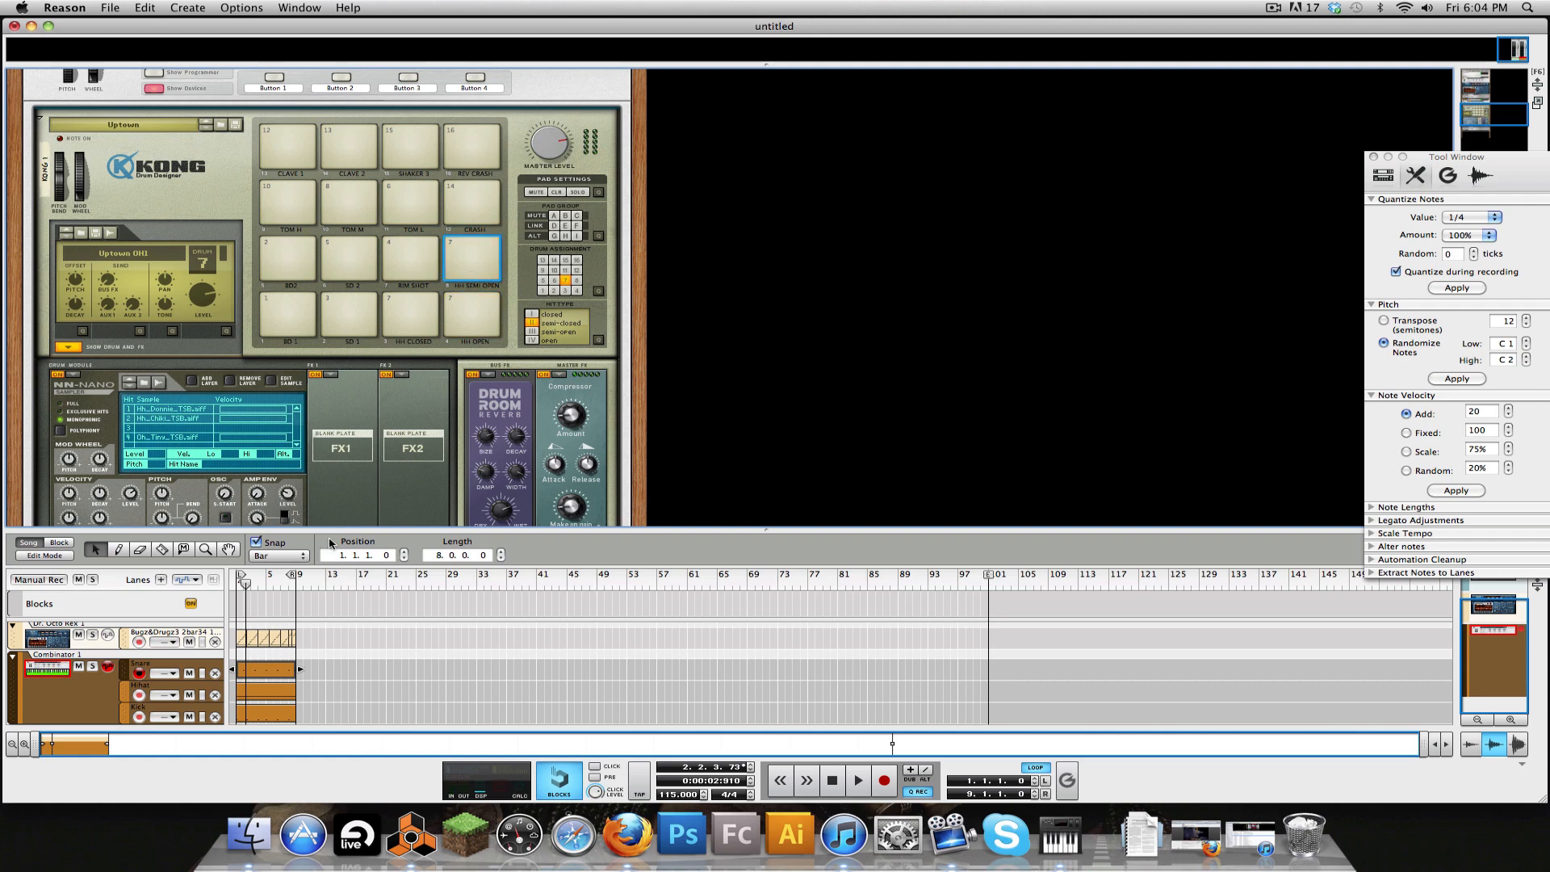
Step: Add another note lane to the Combinator 1 track and set the note quantize value to 1/16
{"action": "right_click", "coordinate": [125, 669]}
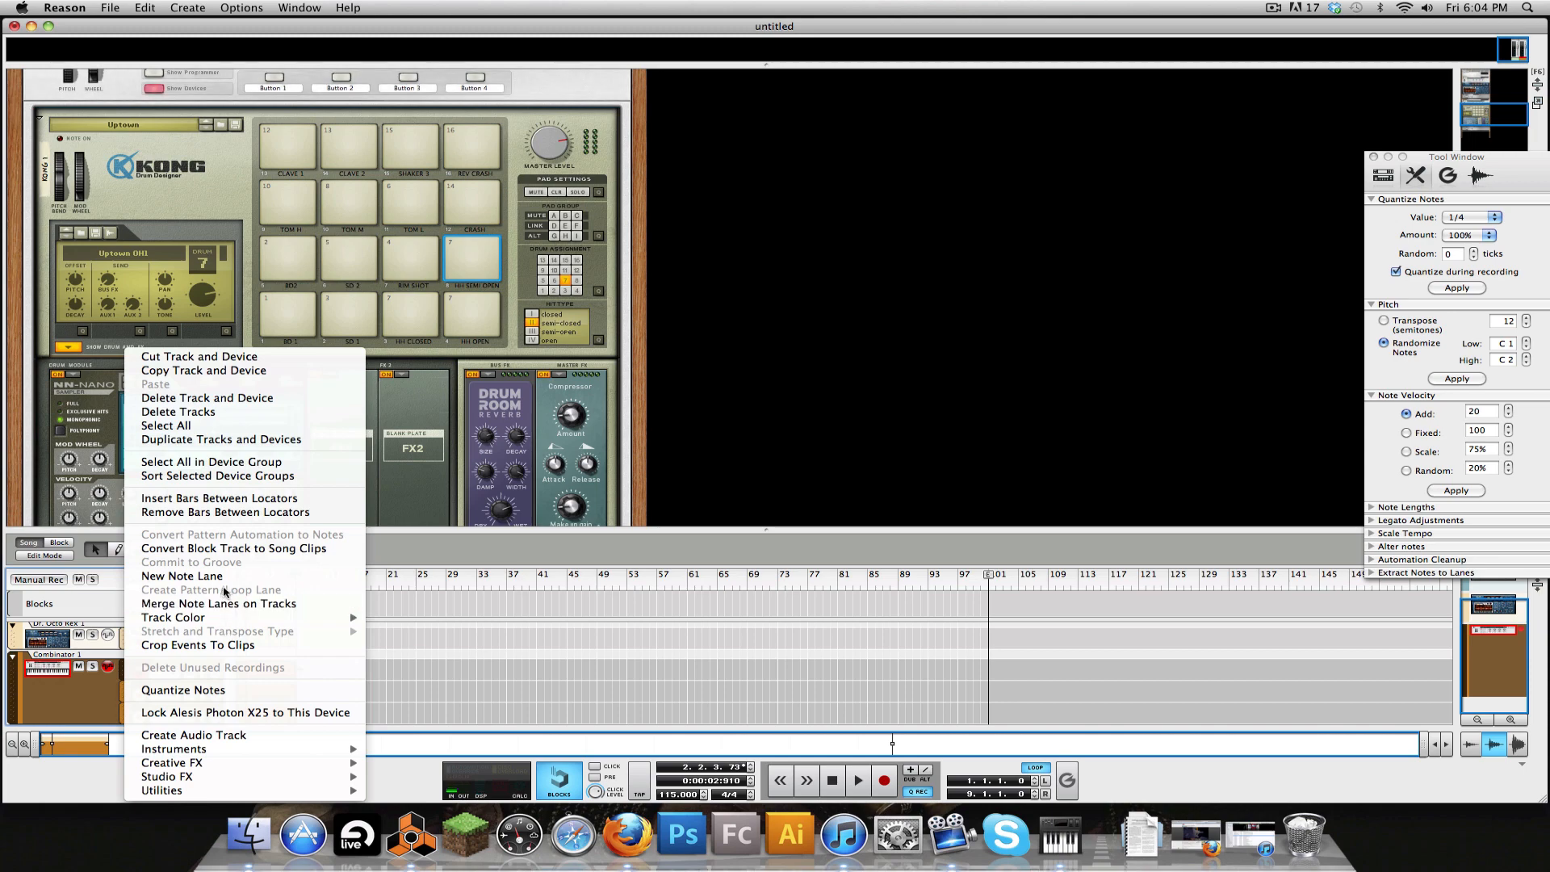
{"action": "left_click", "coordinate": [141, 575]}
{"action": "left_click", "coordinate": [1495, 217]}
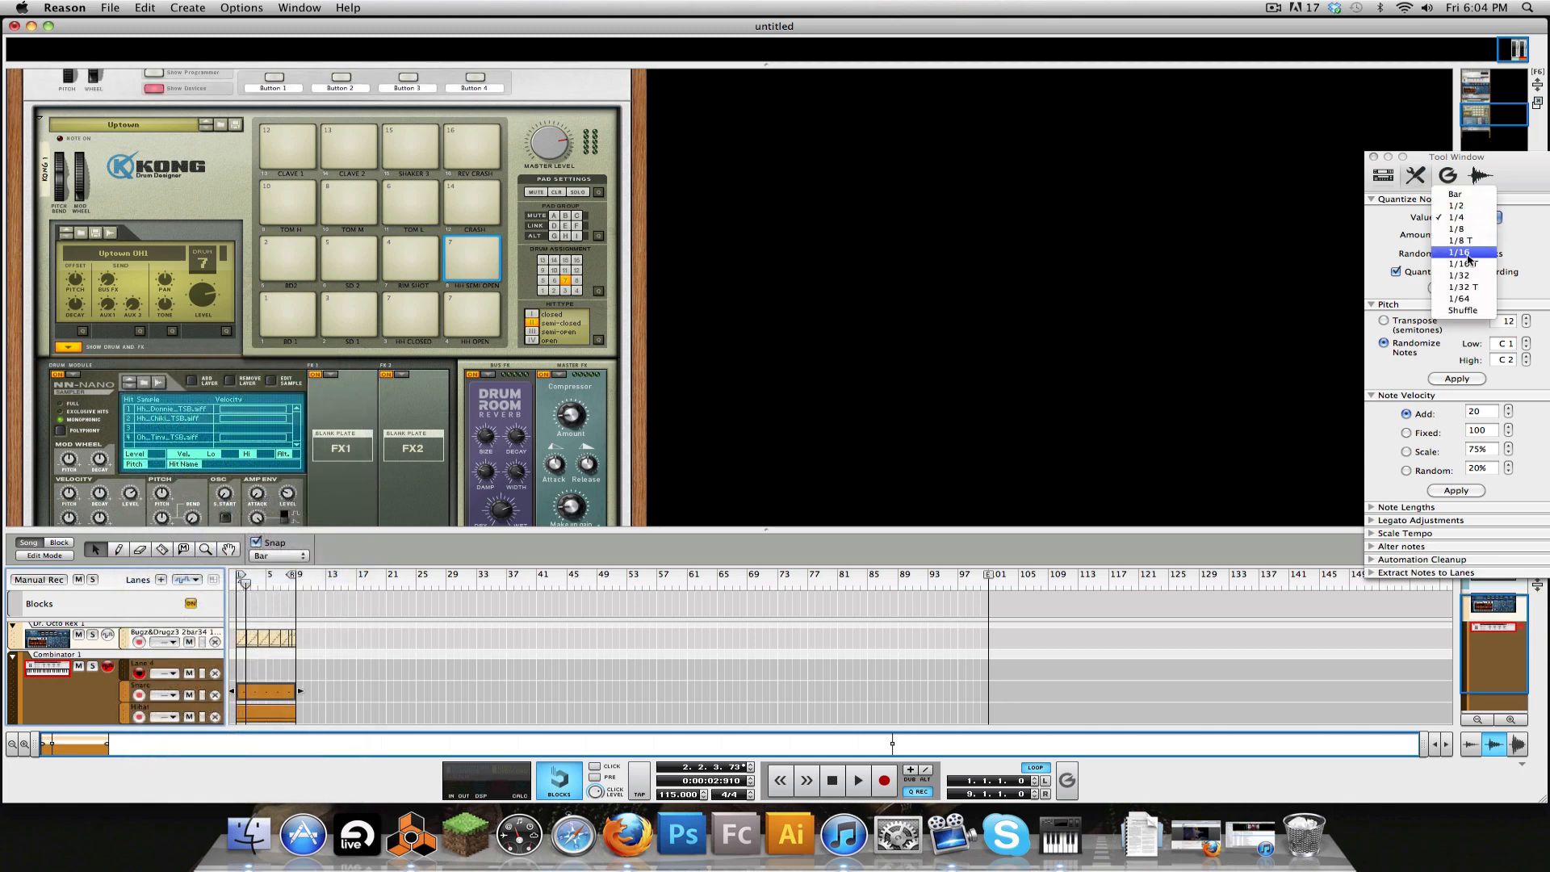
{"action": "left_click", "coordinate": [1464, 230]}
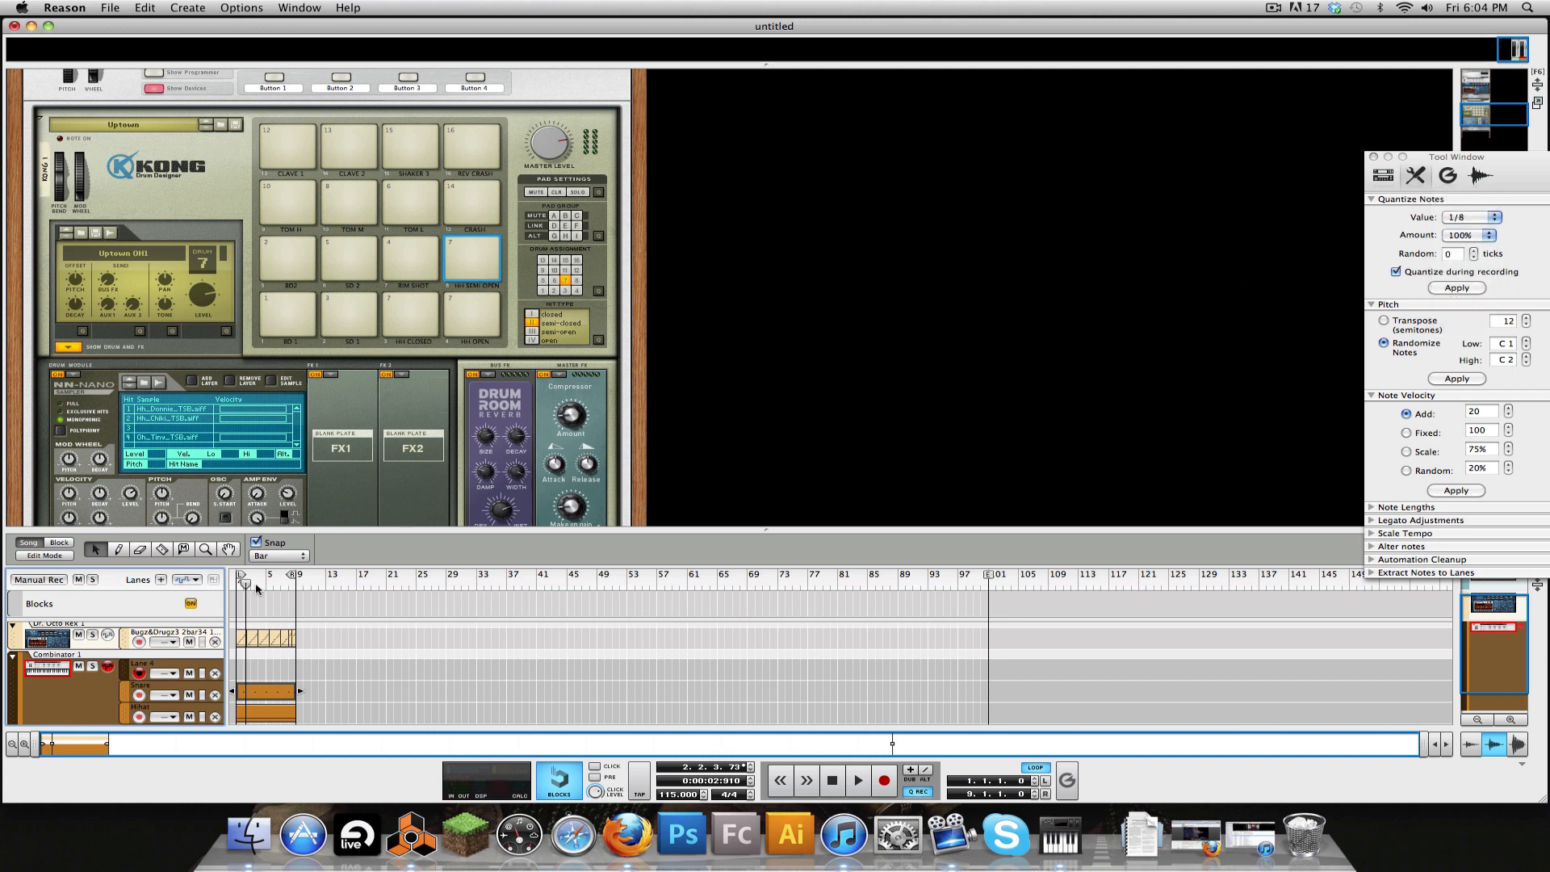
{"action": "left_click_drag", "start_coordinate": [247, 586], "coordinate": [139, 600]}
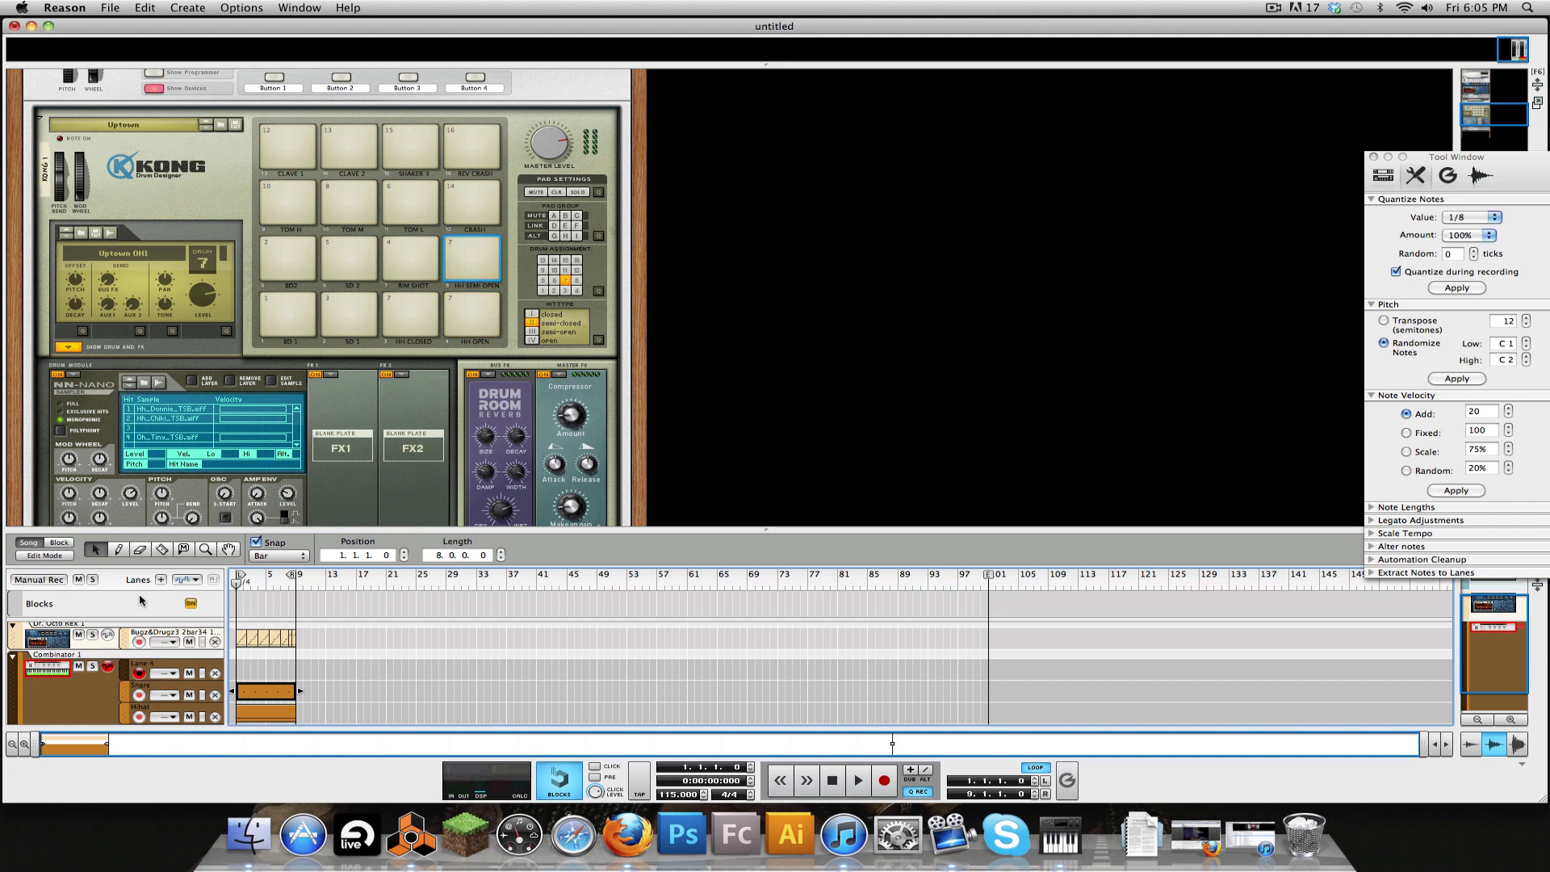
{"action": "left_click", "coordinate": [1488, 216]}
{"action": "left_click", "coordinate": [1465, 230]}
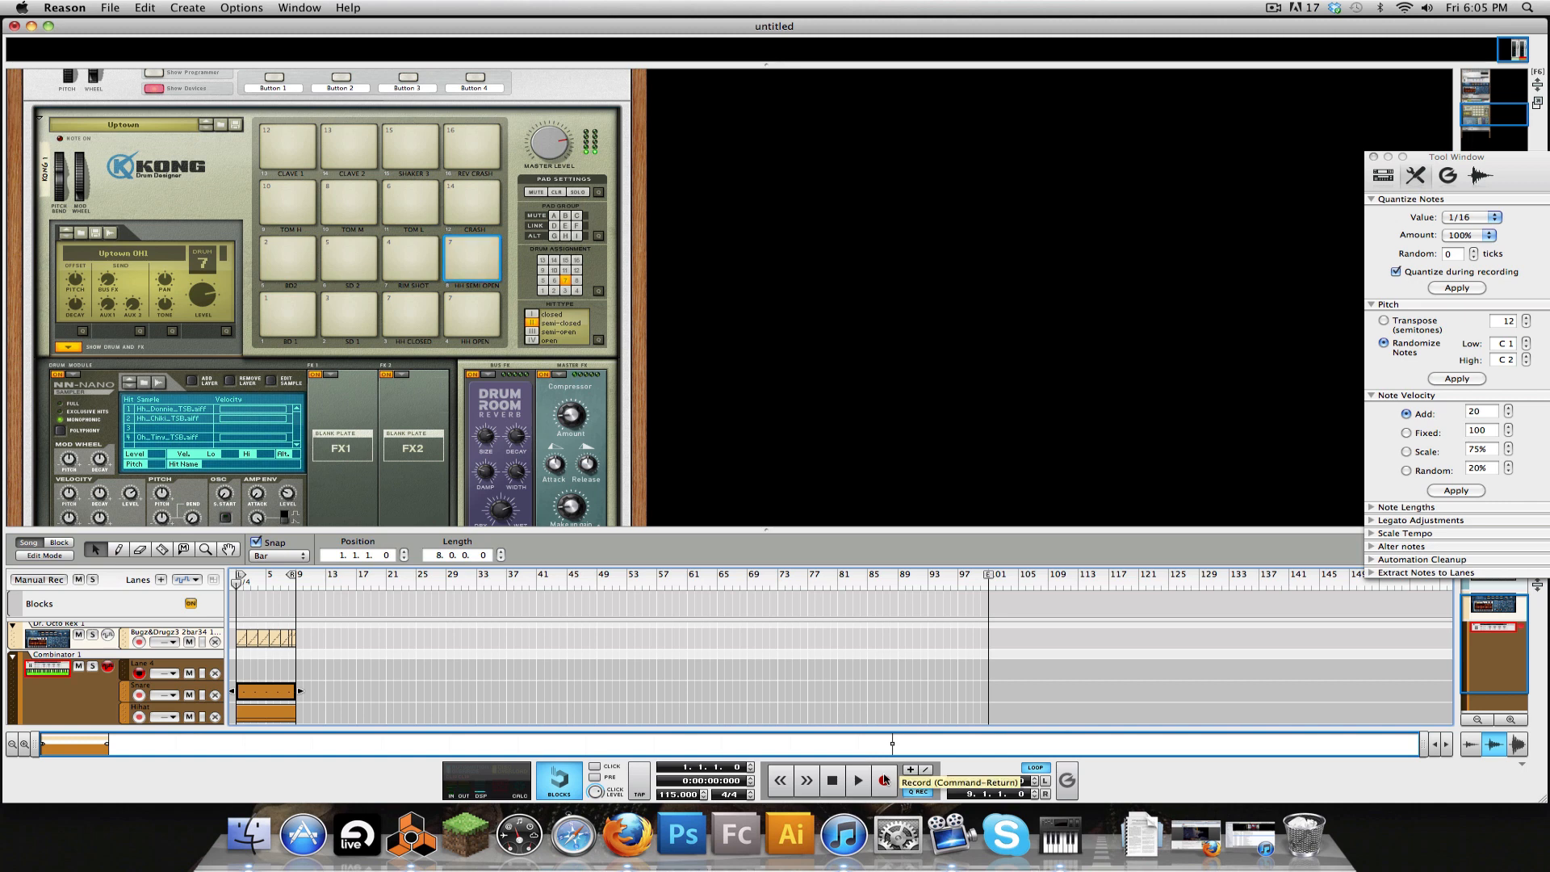
{"action": "left_click", "coordinate": [884, 780]}
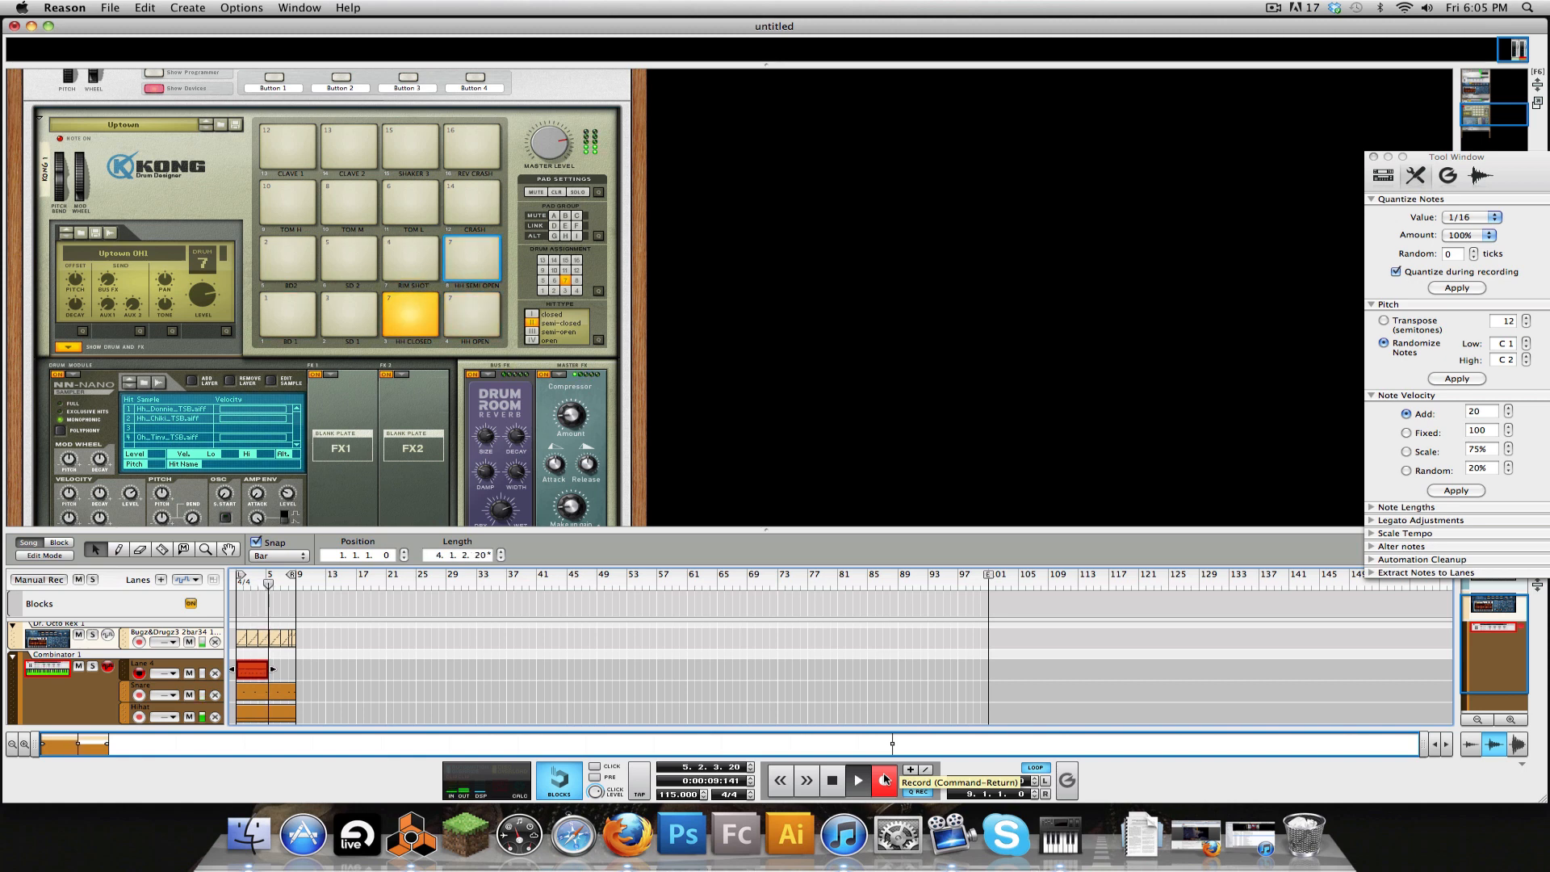
{"action": "left_click", "coordinate": [884, 779]}
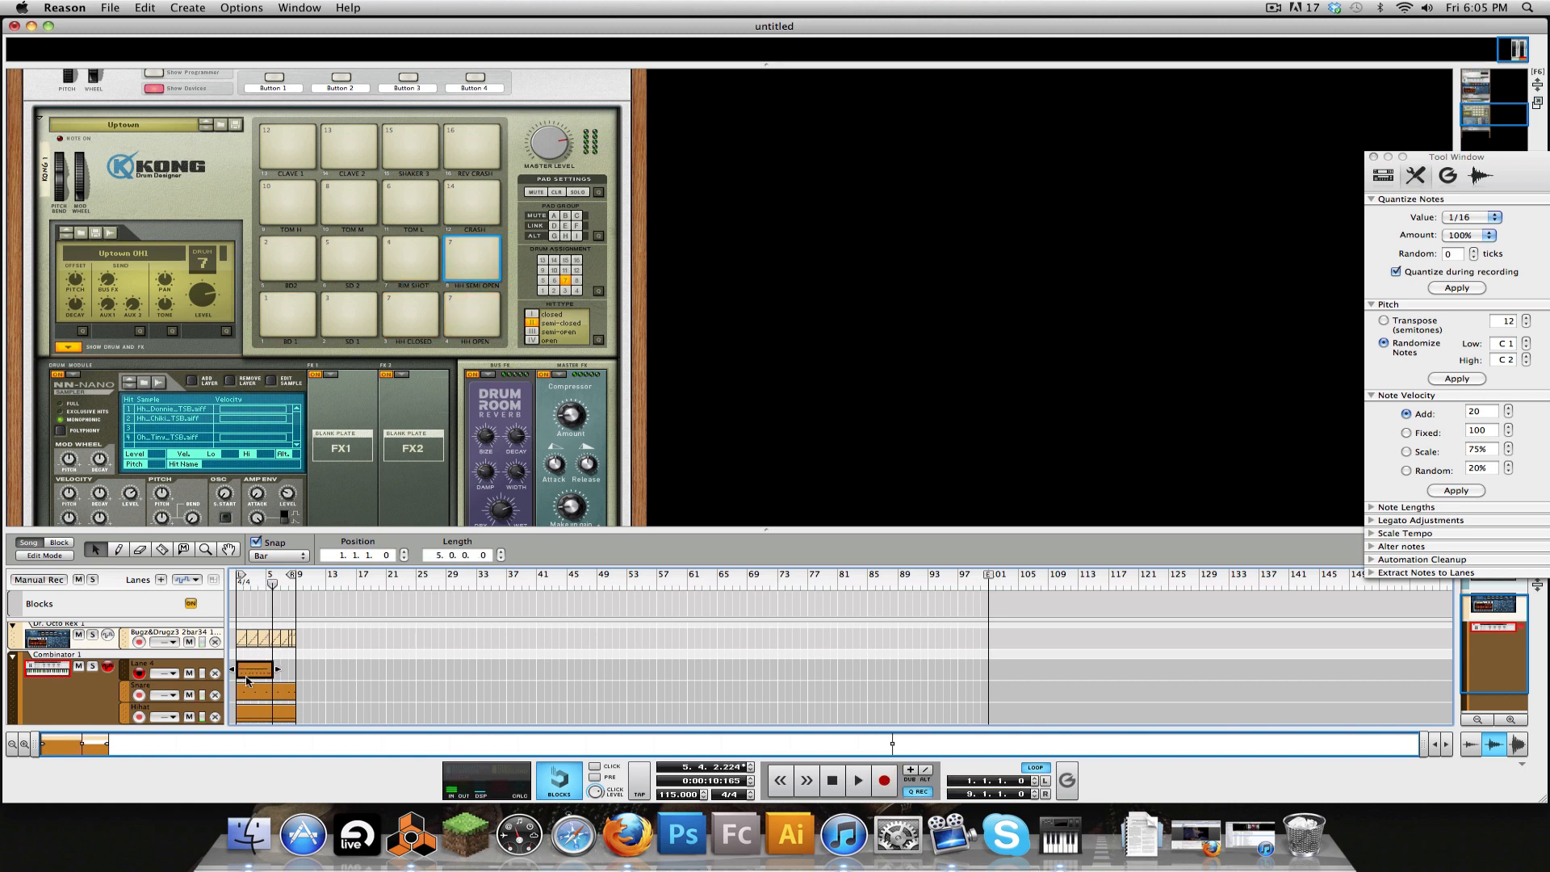
{"action": "key", "text": "Delete"}
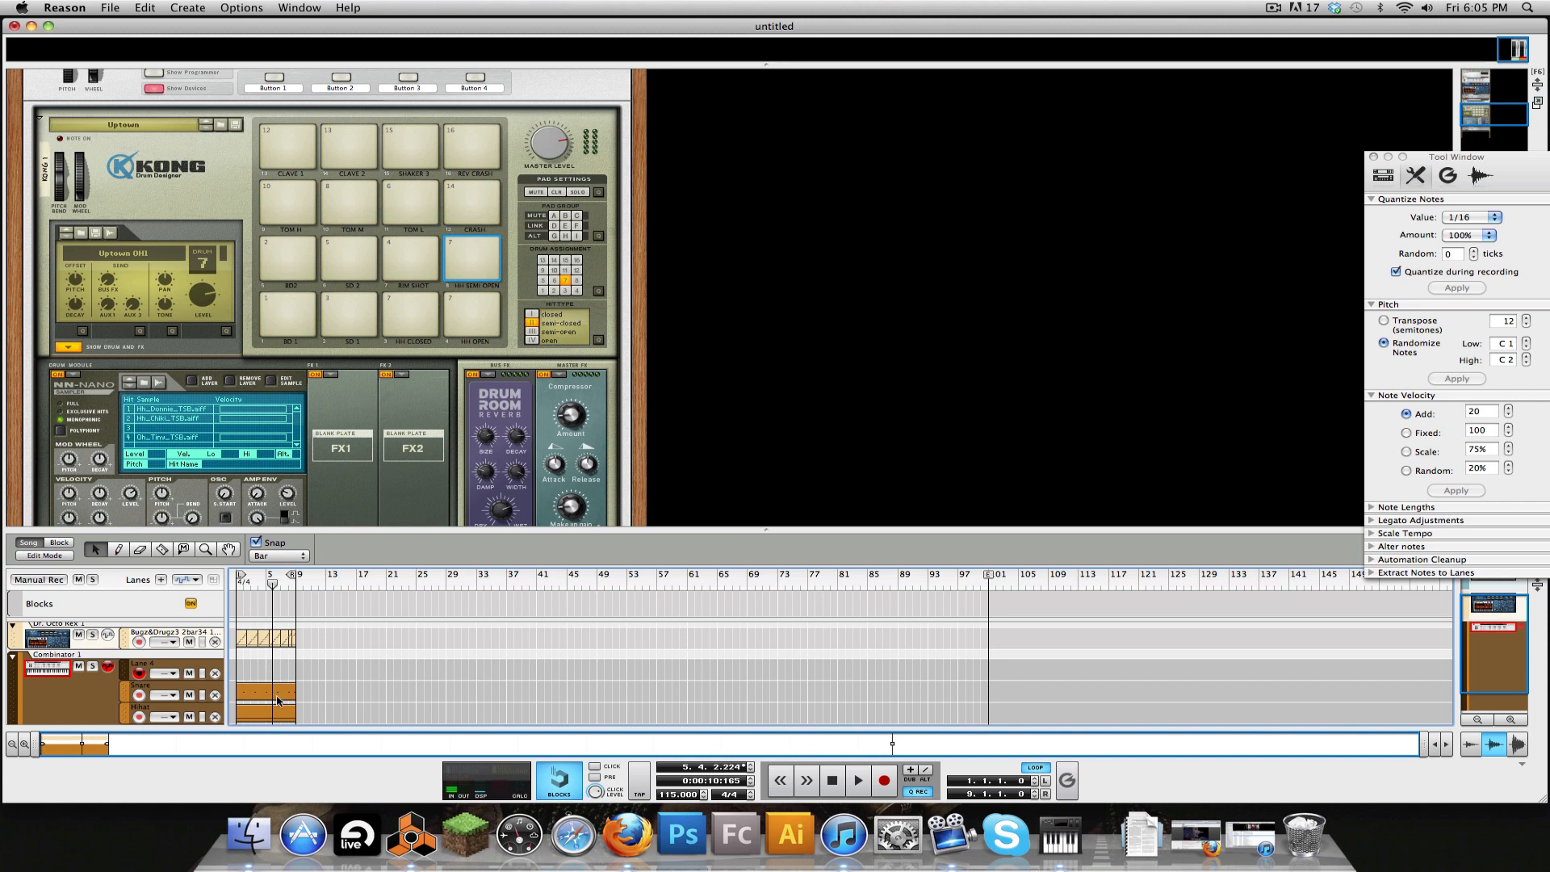
Step: Move the Hihat clip to bar 9 and record an eight-bar clip from bar 1 on the new lane above Snare
{"action": "left_click_drag", "start_coordinate": [265, 718], "coordinate": [321, 710]}
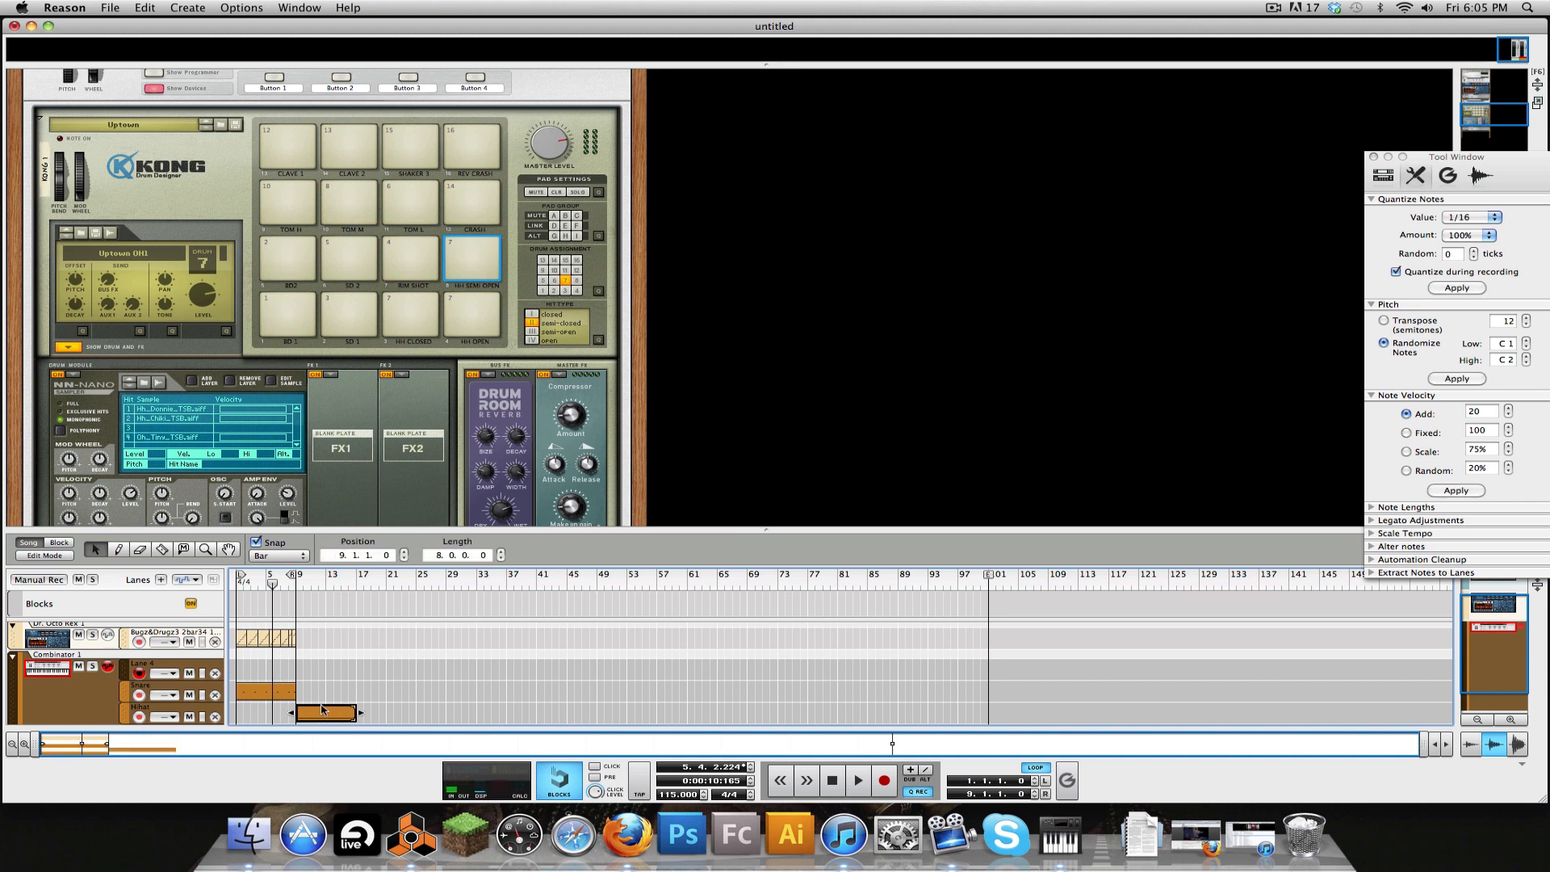
{"action": "left_click_drag", "start_coordinate": [271, 595], "coordinate": [236, 595]}
{"action": "left_click", "coordinate": [887, 776]}
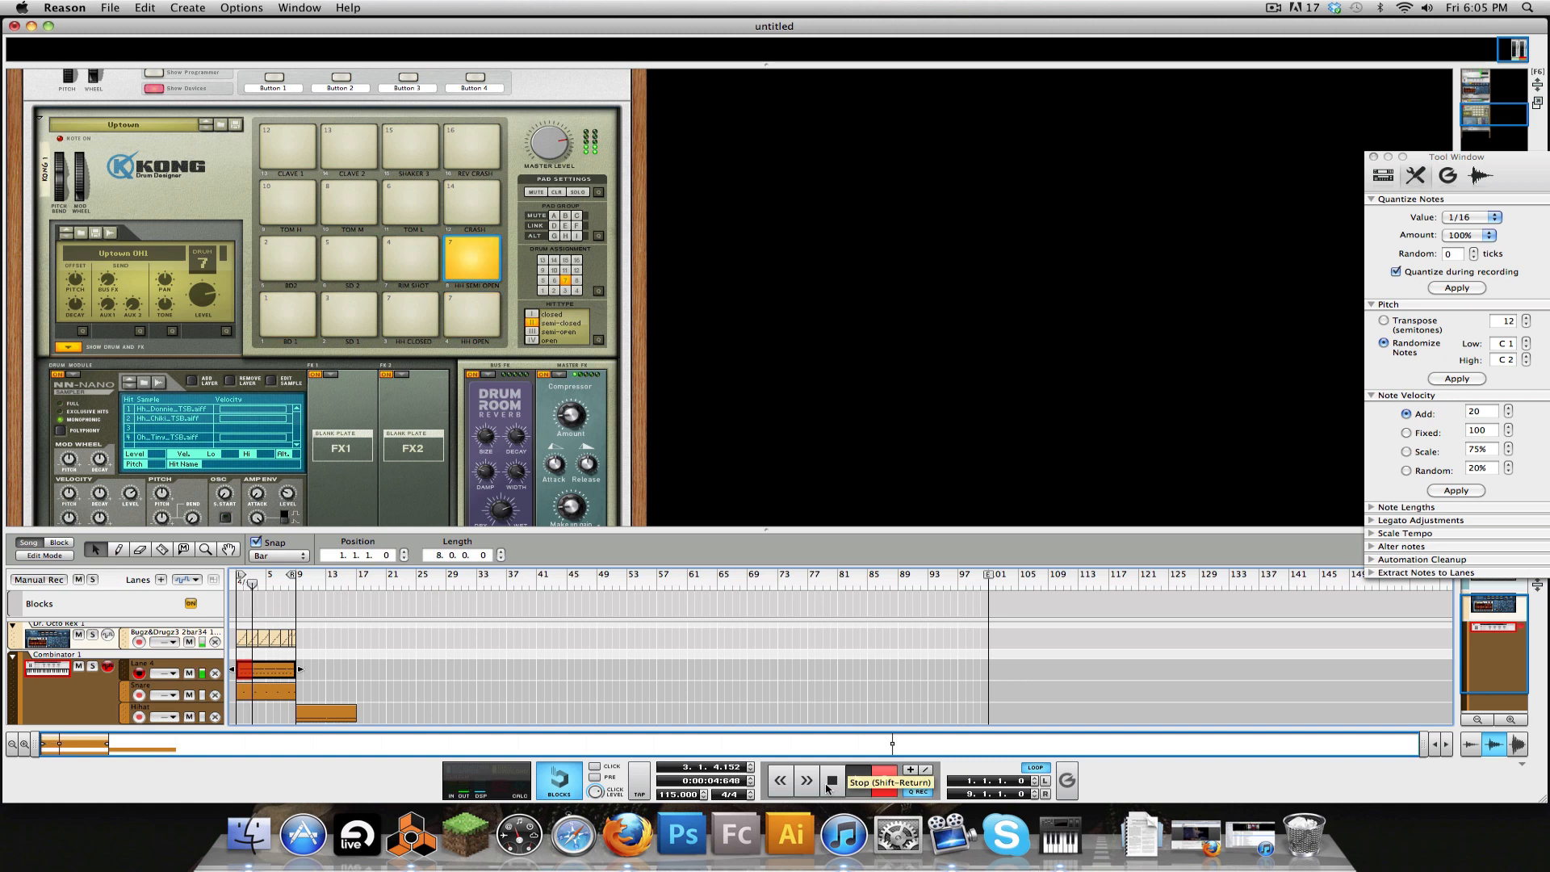
{"action": "left_click", "coordinate": [827, 787]}
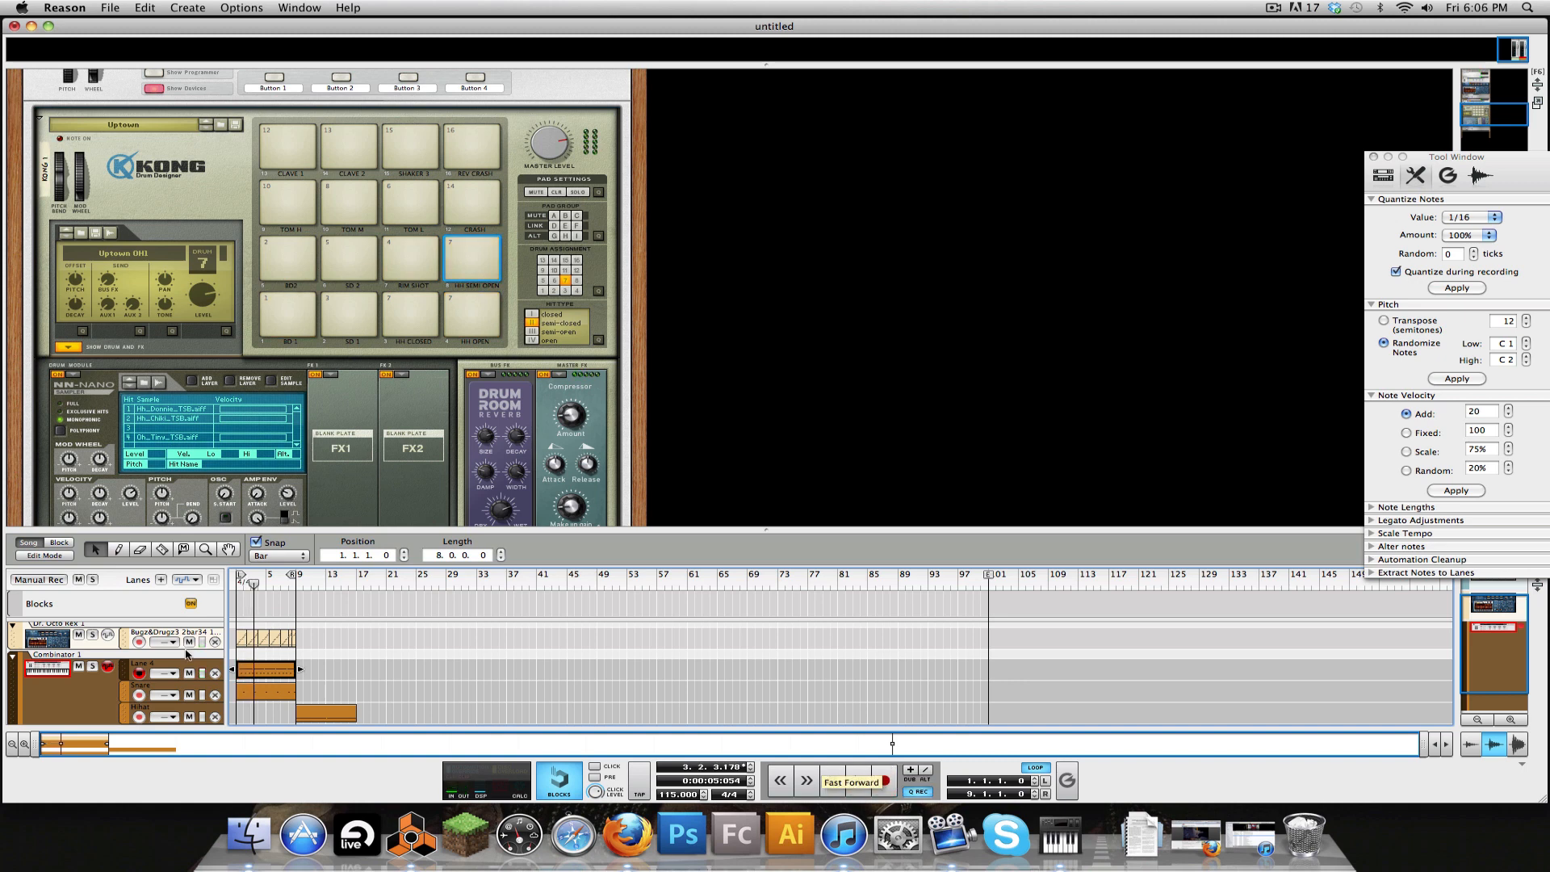
Step: Move the new lane's clip to bar 17 and the Hihat clip back to bar 1
{"action": "left_click_drag", "start_coordinate": [274, 673], "coordinate": [394, 673]}
{"action": "left_click_drag", "start_coordinate": [332, 718], "coordinate": [272, 718]}
Step: Copy the eight-bar Snare, Hihat and Kick clips to bar 9 and select the Snare copy
{"action": "scroll", "coordinate": [297, 683], "scroll_direction": "down", "scroll_amount": 1}
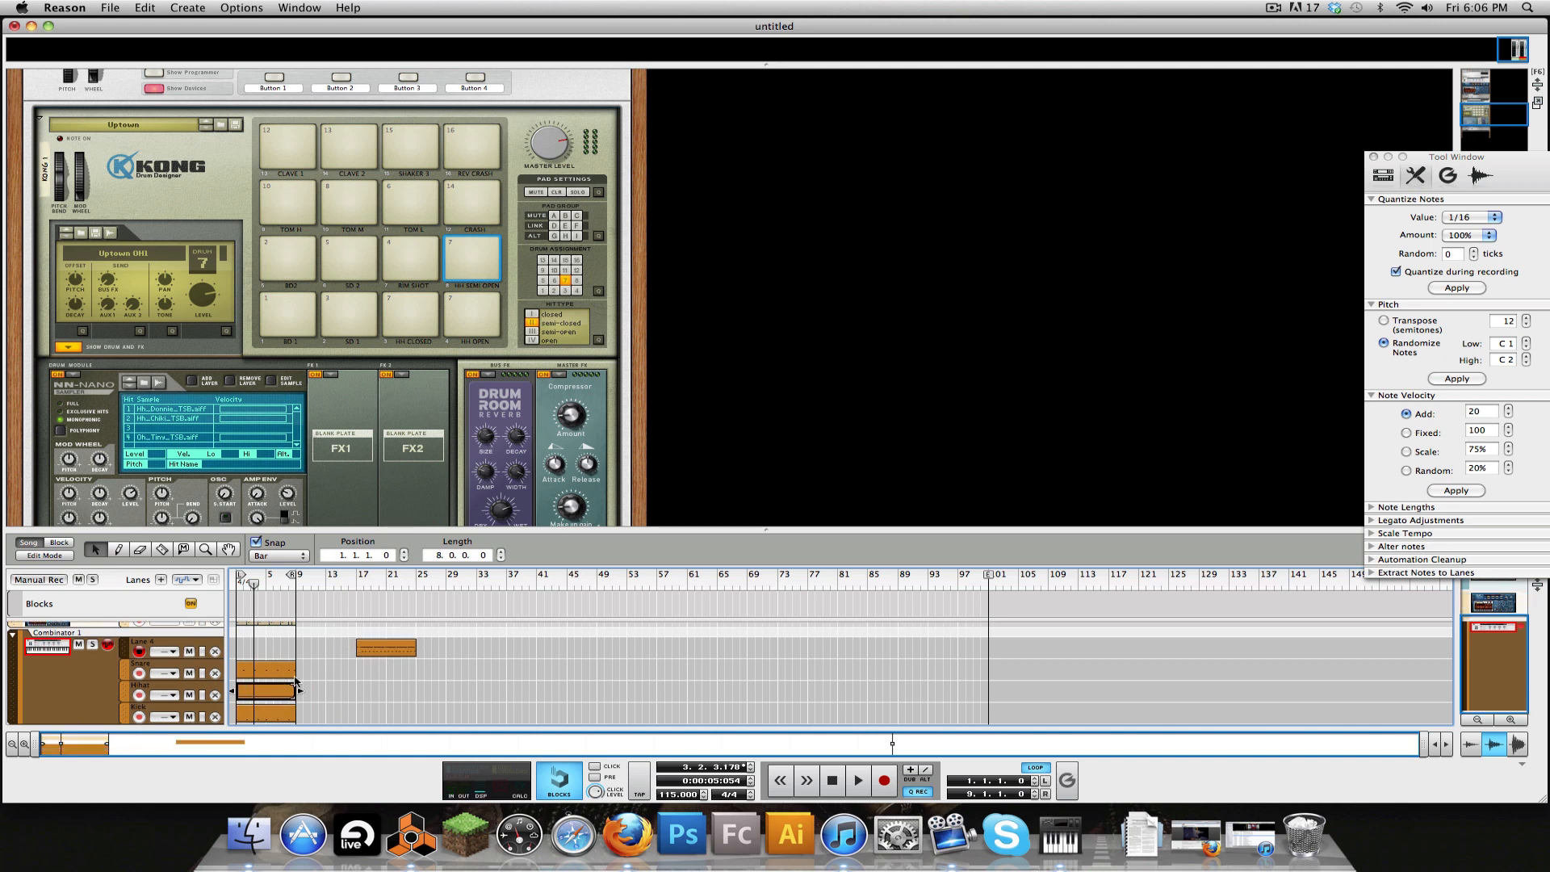
{"action": "left_click_drag", "start_coordinate": [315, 669], "coordinate": [329, 712]}
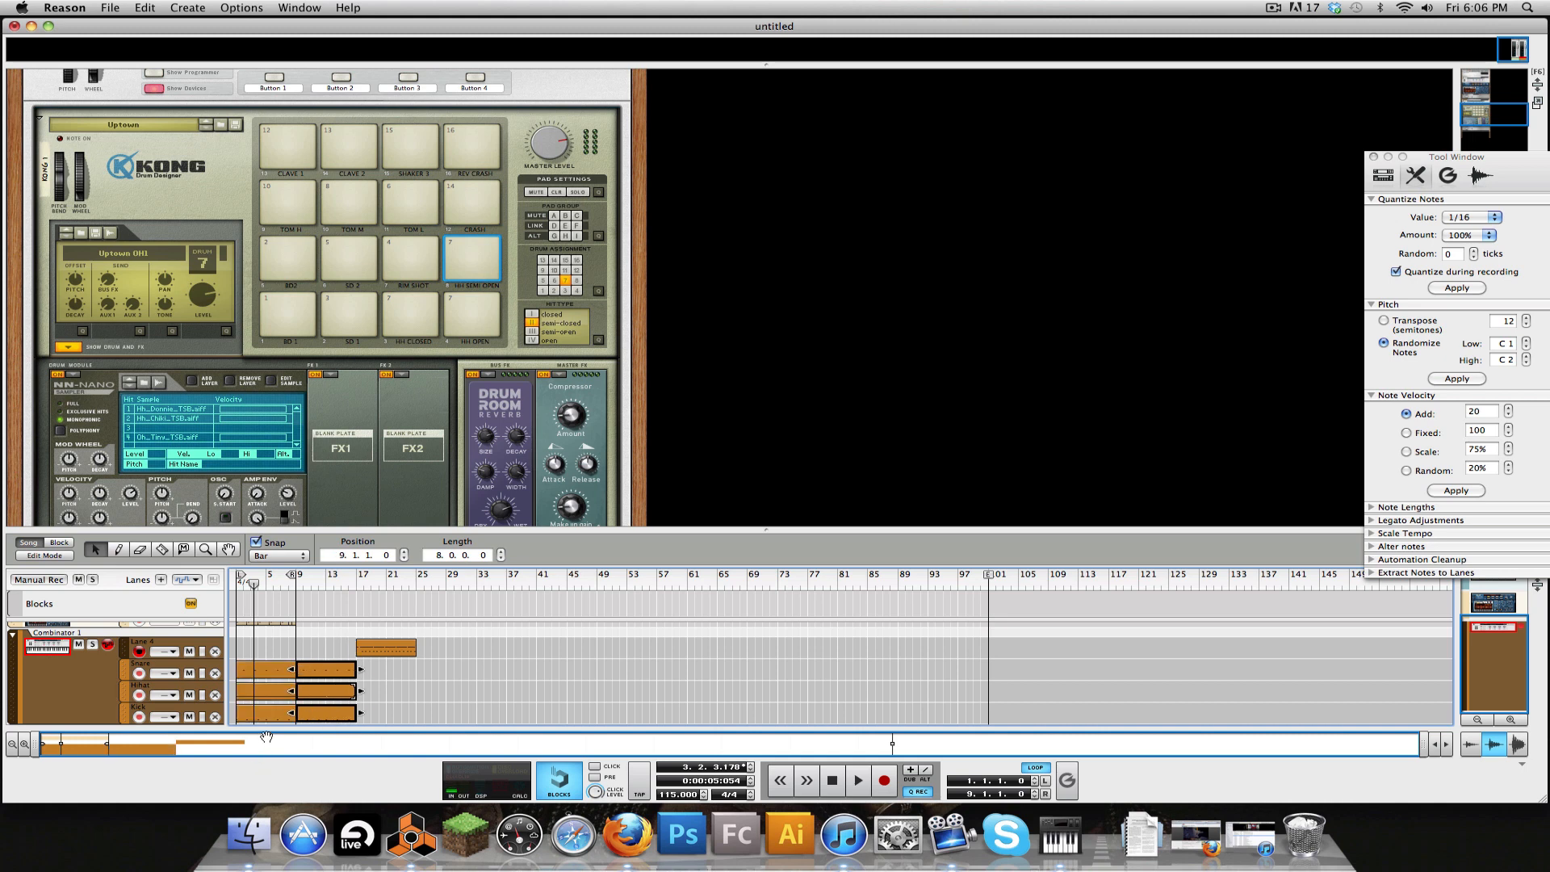
{"action": "scroll", "coordinate": [386, 691], "scroll_direction": "up", "scroll_amount": 2}
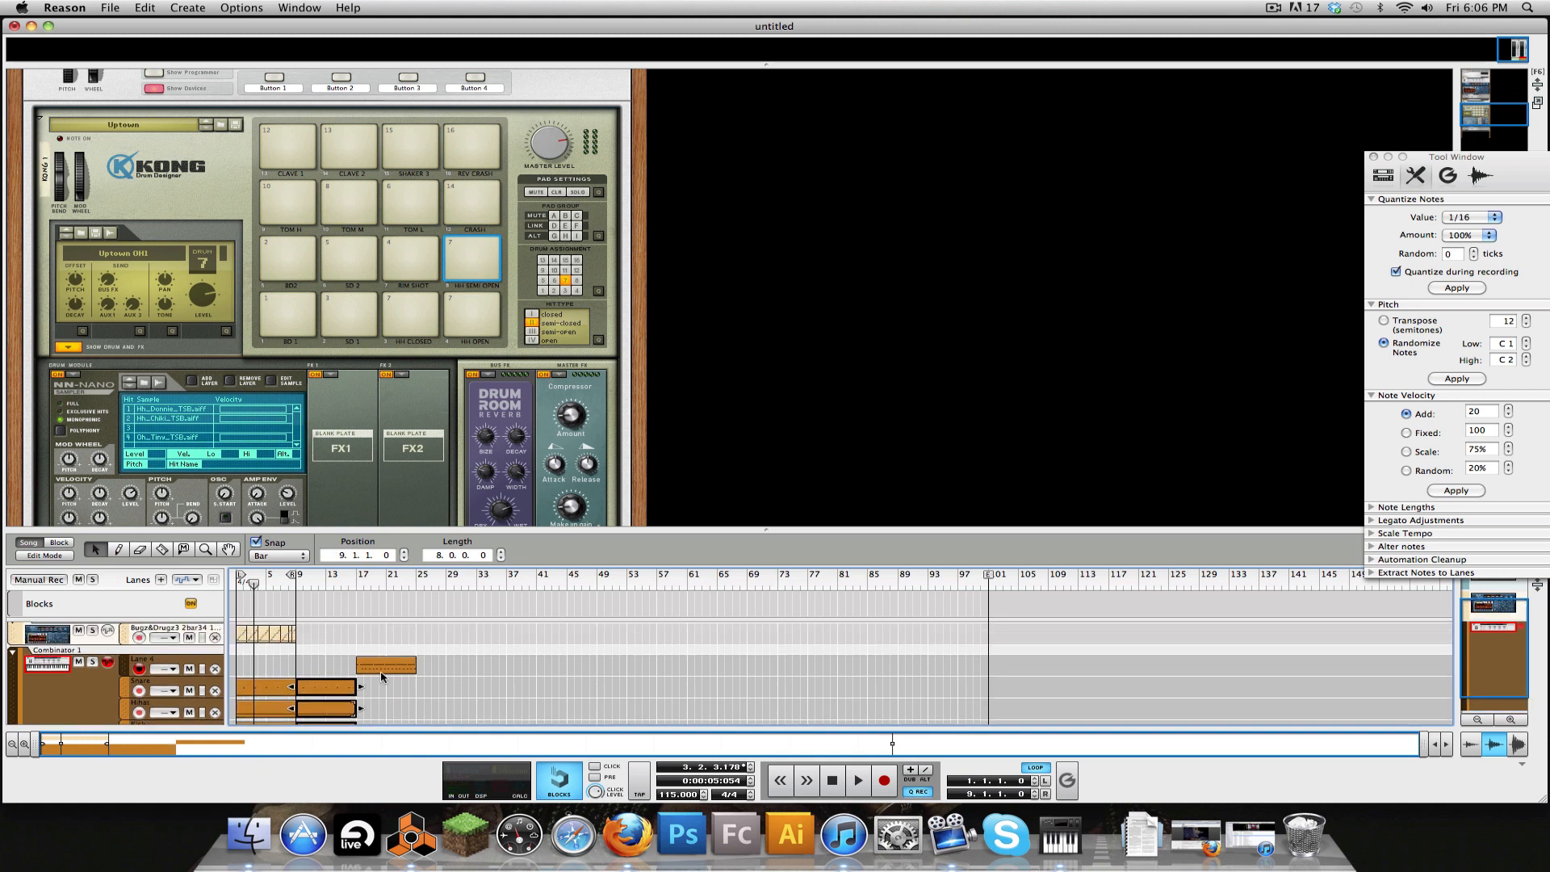
{"action": "scroll", "coordinate": [376, 699], "scroll_direction": "down", "scroll_amount": 2}
{"action": "left_click", "coordinate": [330, 670]}
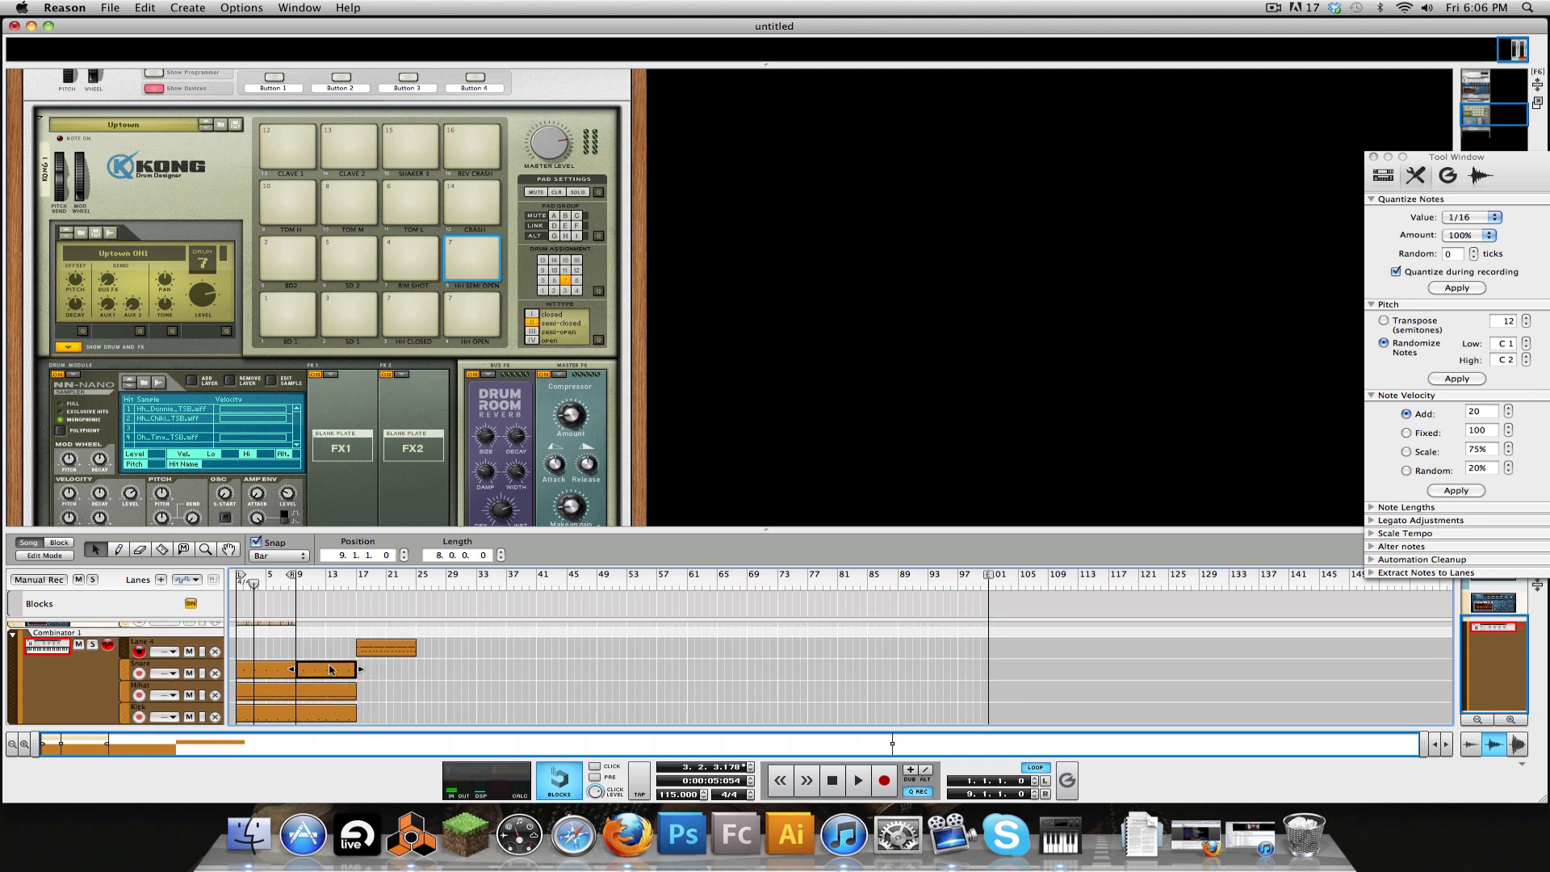
Step: Copy the Snare and Kick clips and the Dr. Octo Rex loop clips to bar 17, and play the song from the start
{"action": "left_click", "coordinate": [333, 715], "text": "shift"}
{"action": "left_click_drag", "start_coordinate": [329, 671], "coordinate": [417, 664]}
{"action": "scroll", "coordinate": [380, 682], "scroll_direction": "up", "scroll_amount": 2}
{"action": "left_click_drag", "start_coordinate": [252, 585], "coordinate": [133, 588]}
{"action": "key", "text": "space"}
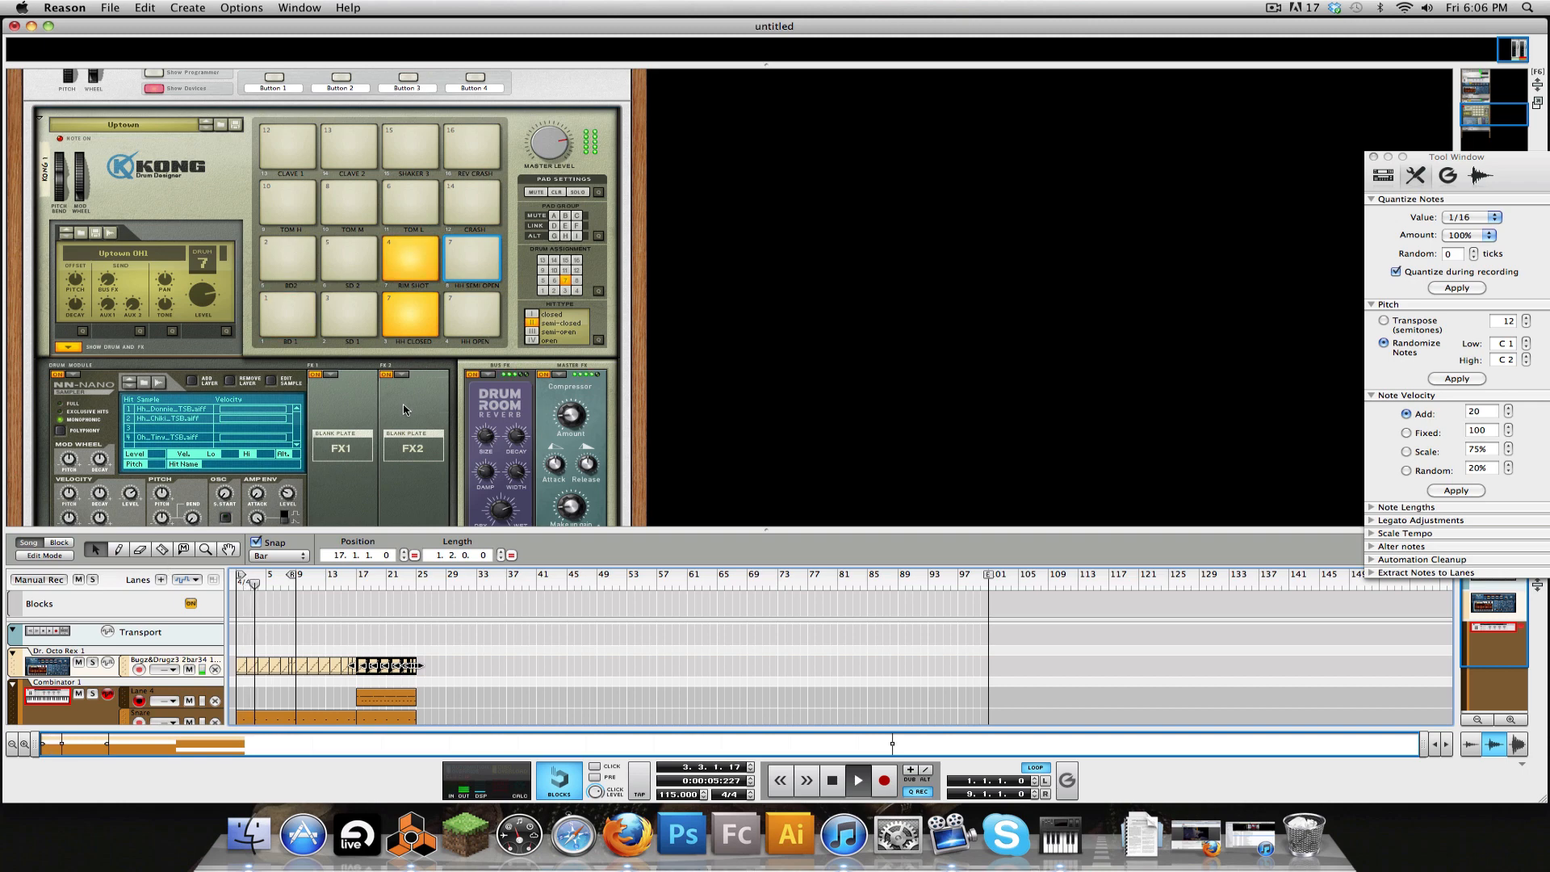
{"action": "key", "text": "space"}
Step: Create a new Combinator in the empty rack space below the drum Combinator
{"action": "scroll", "coordinate": [394, 412], "scroll_direction": "down", "scroll_amount": 5}
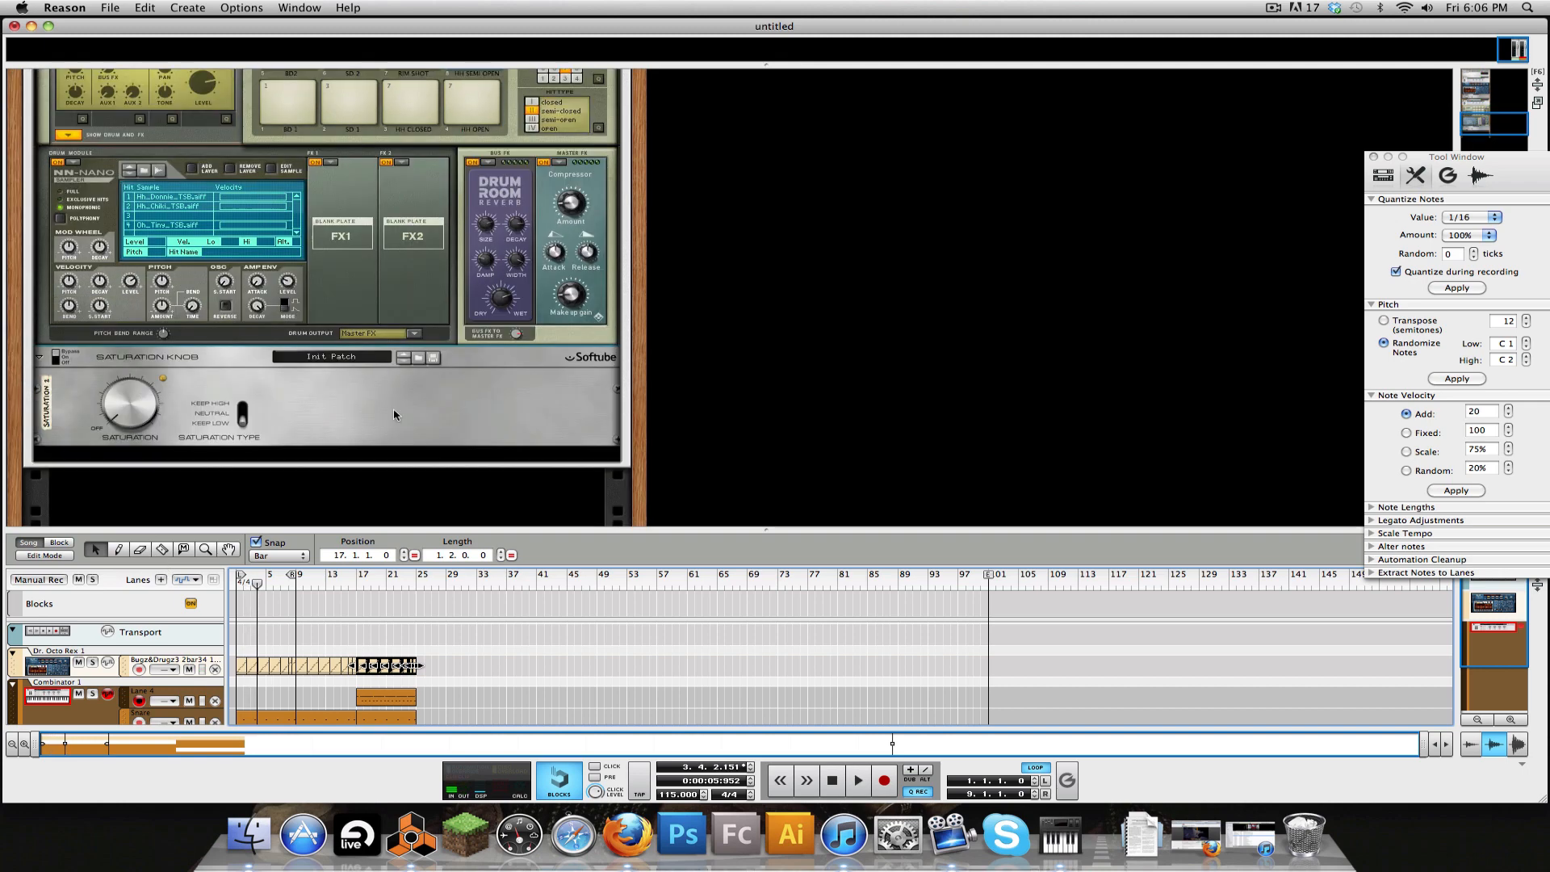
{"action": "right_click", "coordinate": [391, 411]}
{"action": "mouse_move", "coordinate": [456, 535]}
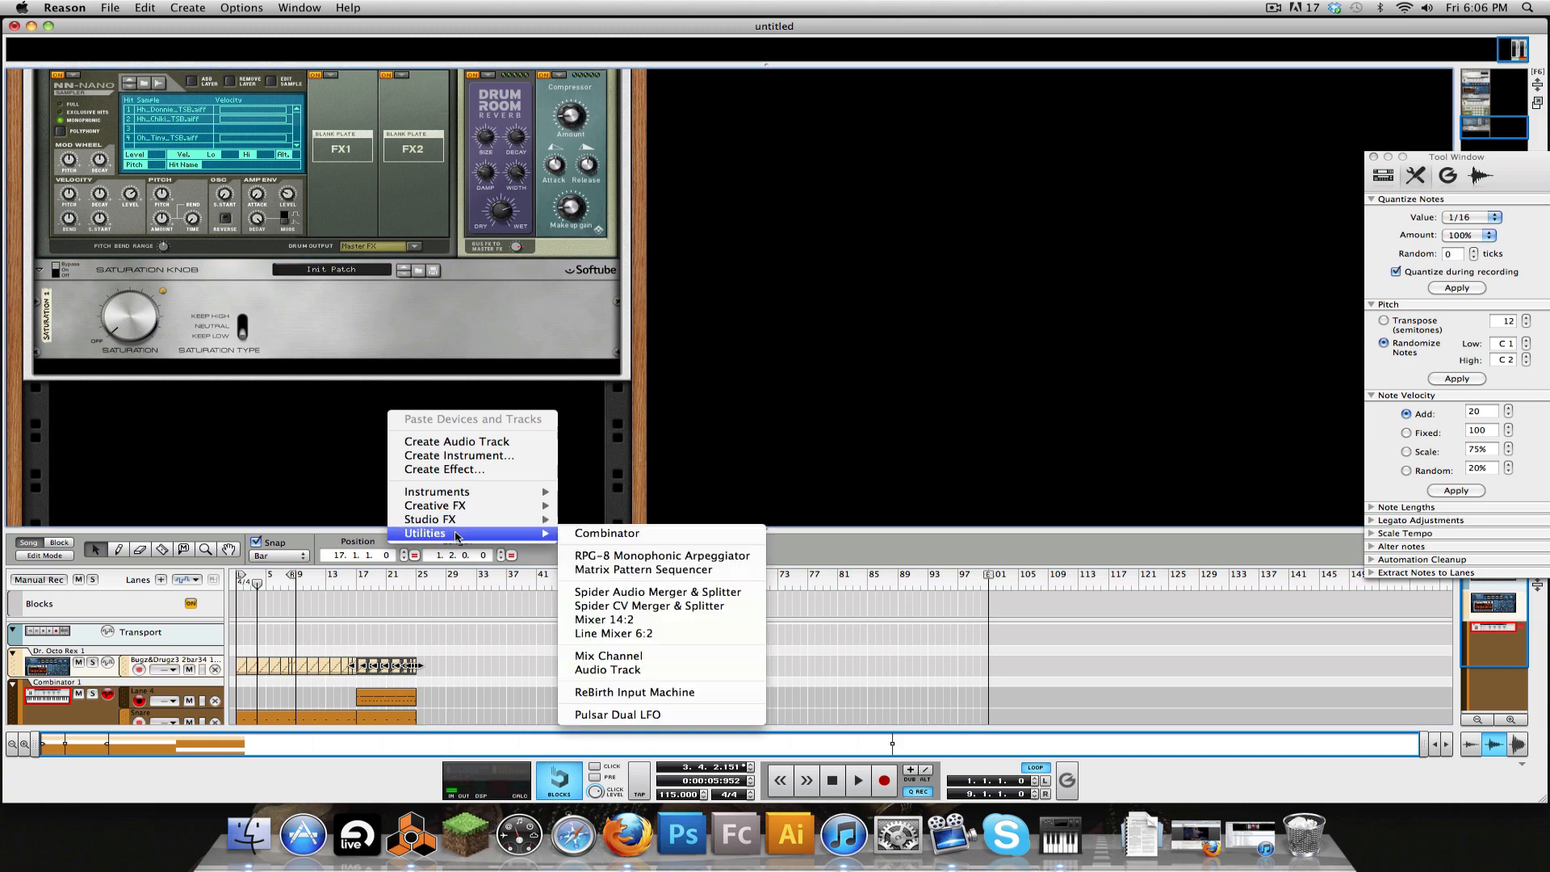
{"action": "left_click", "coordinate": [607, 534]}
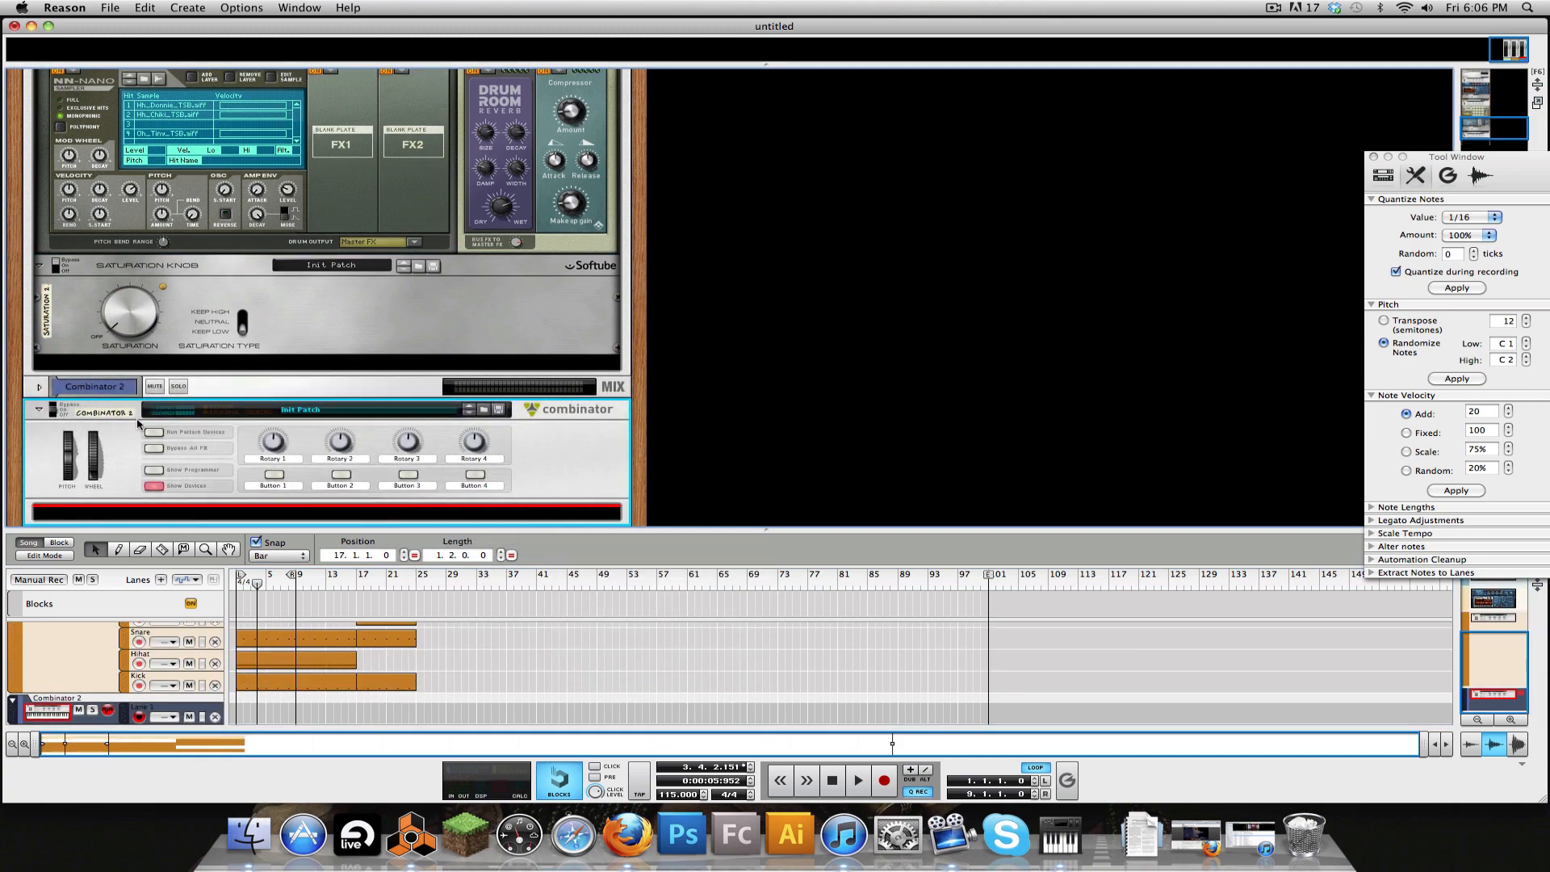
Step: Start creating an instrument inside Combinator 2 and open NN-XT Sampler Patches in the Reason Factory Sound Bank
{"action": "scroll", "coordinate": [446, 426], "scroll_direction": "down", "scroll_amount": 3}
{"action": "right_click", "coordinate": [297, 363]}
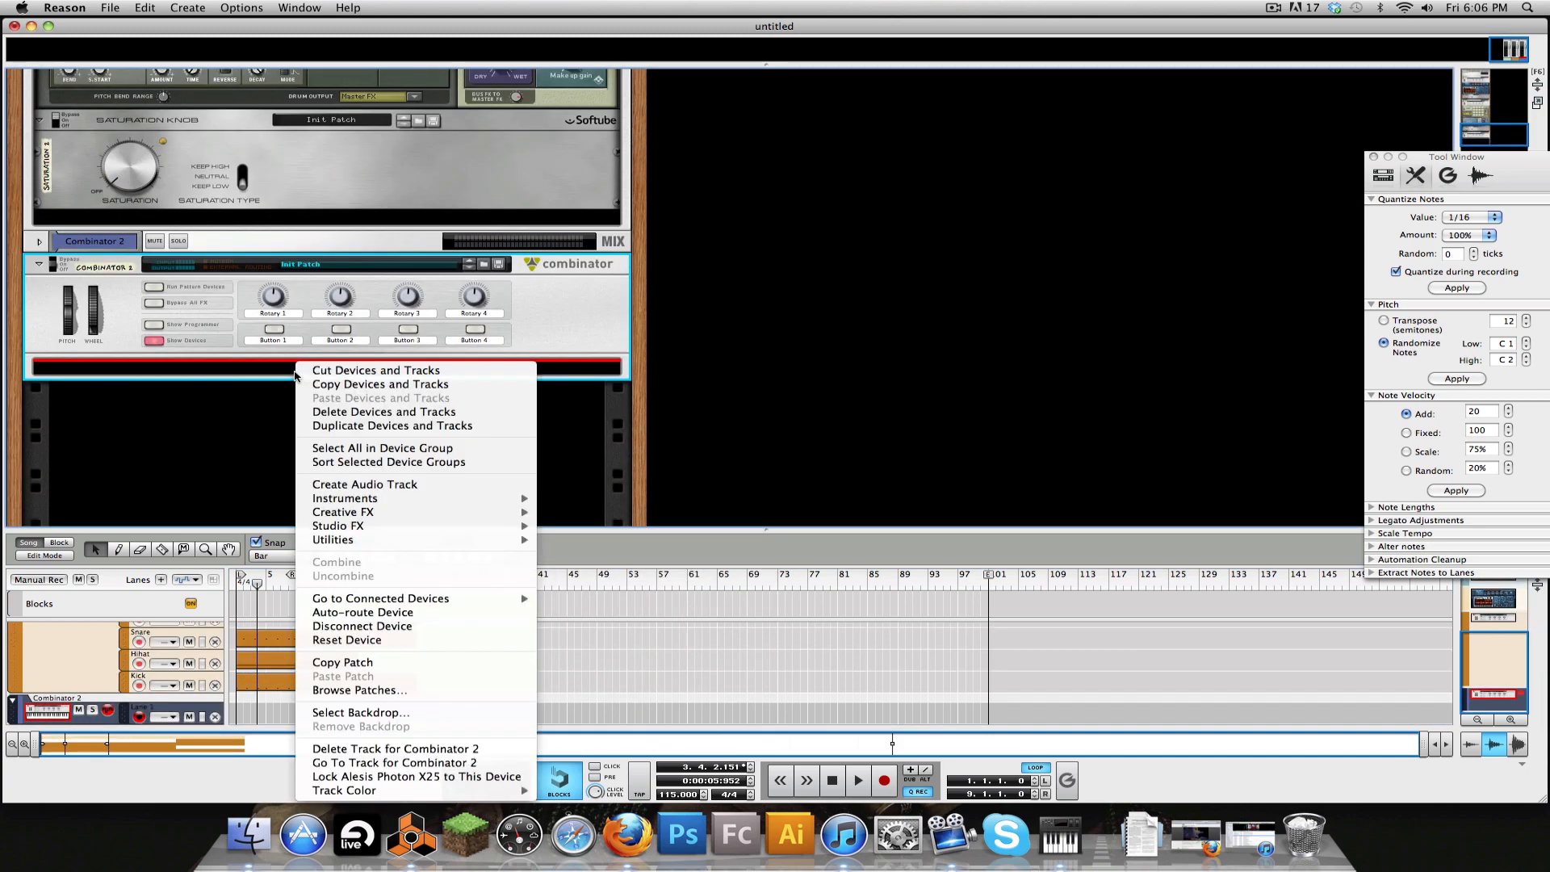
{"action": "mouse_move", "coordinate": [484, 497]}
{"action": "left_click", "coordinate": [586, 501]}
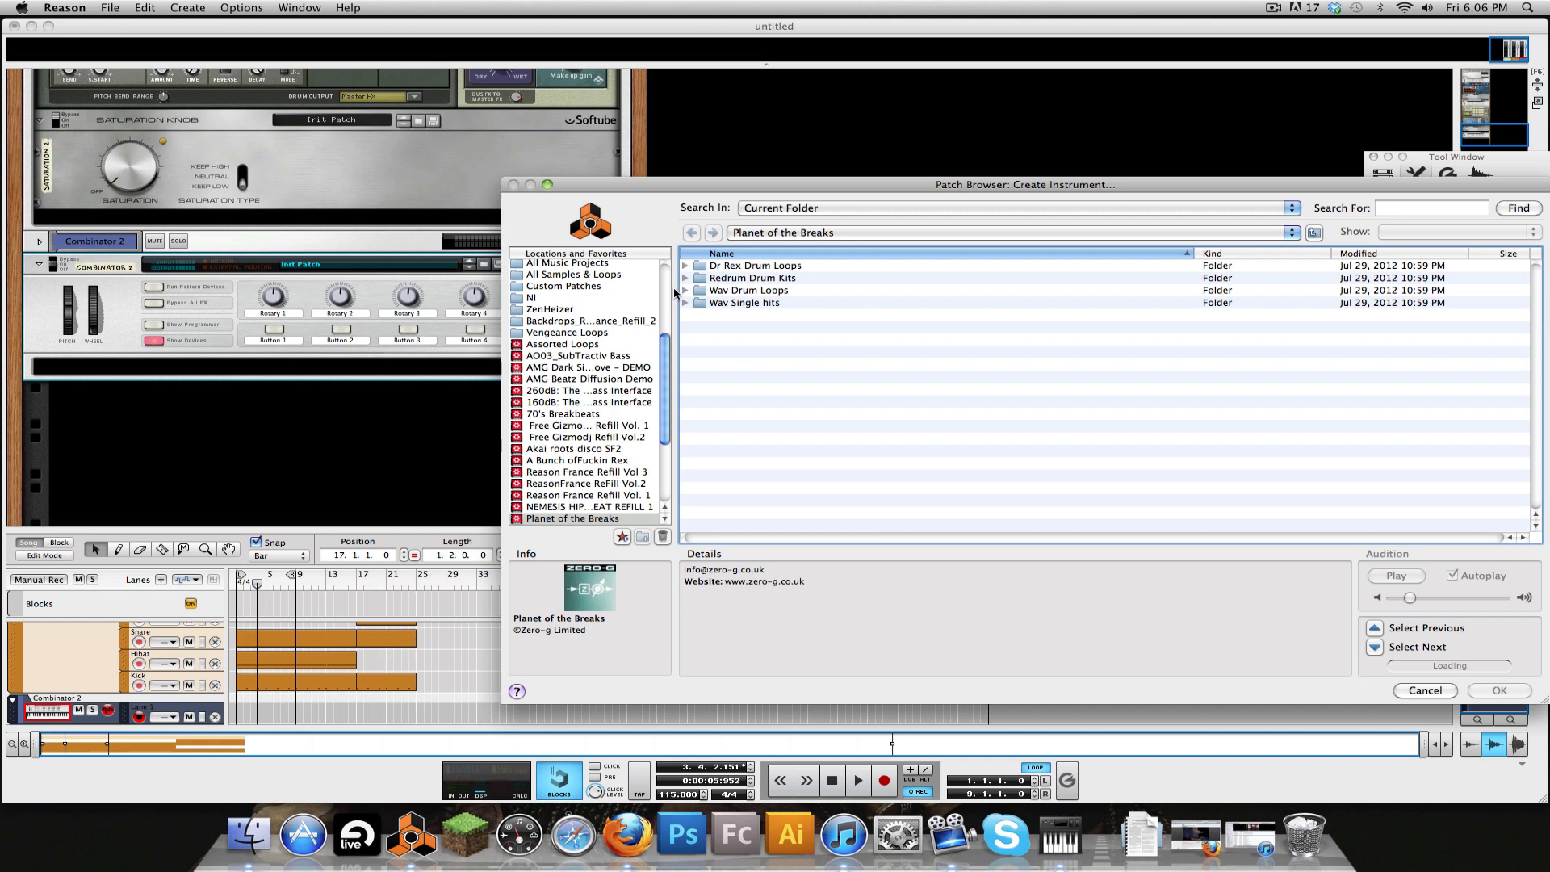
{"action": "scroll", "coordinate": [590, 291], "scroll_direction": "up", "scroll_amount": 4}
{"action": "left_click", "coordinate": [597, 281]}
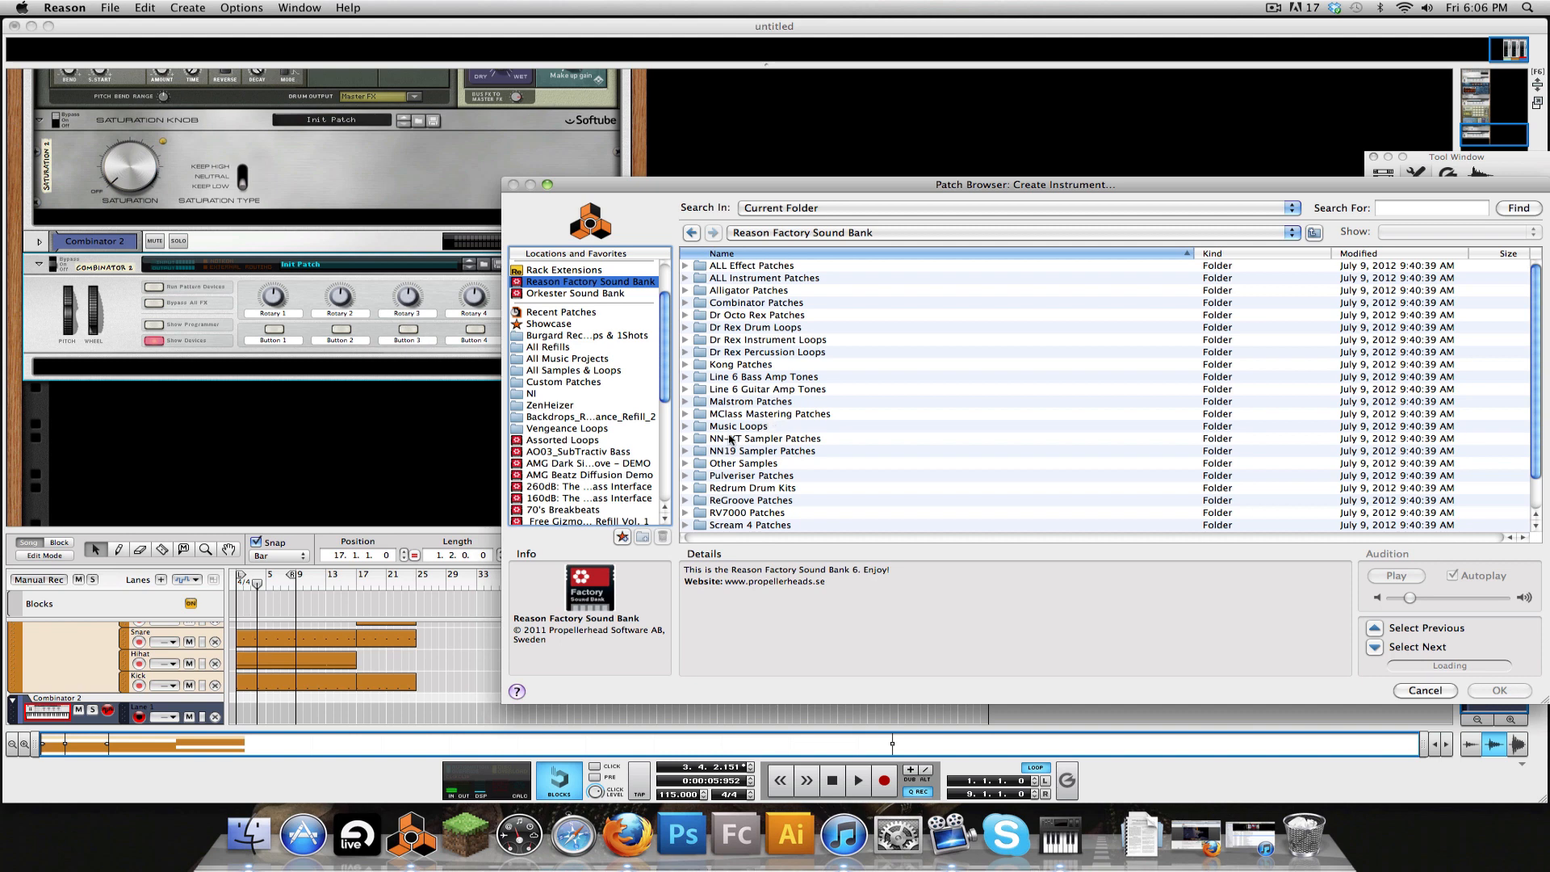
{"action": "left_click", "coordinate": [684, 438]}
Step: Audition the StringQuart, Strings All and Trem String All patches in the NN-XT Strings folder
{"action": "scroll", "coordinate": [721, 438], "scroll_direction": "down", "scroll_amount": 5}
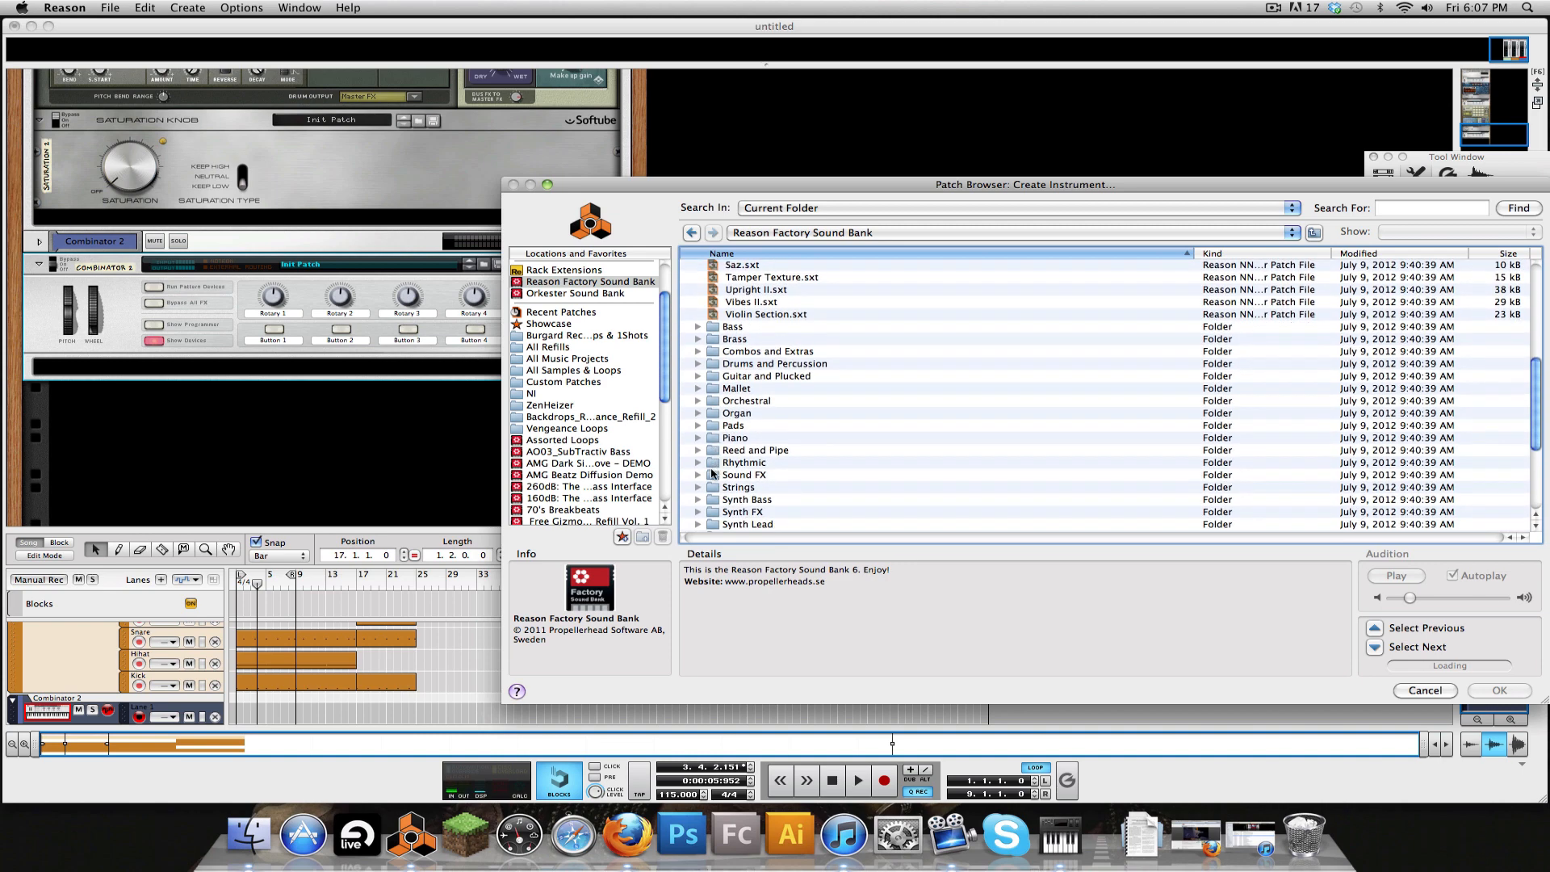
{"action": "left_click", "coordinate": [699, 488]}
{"action": "left_click", "coordinate": [792, 454]}
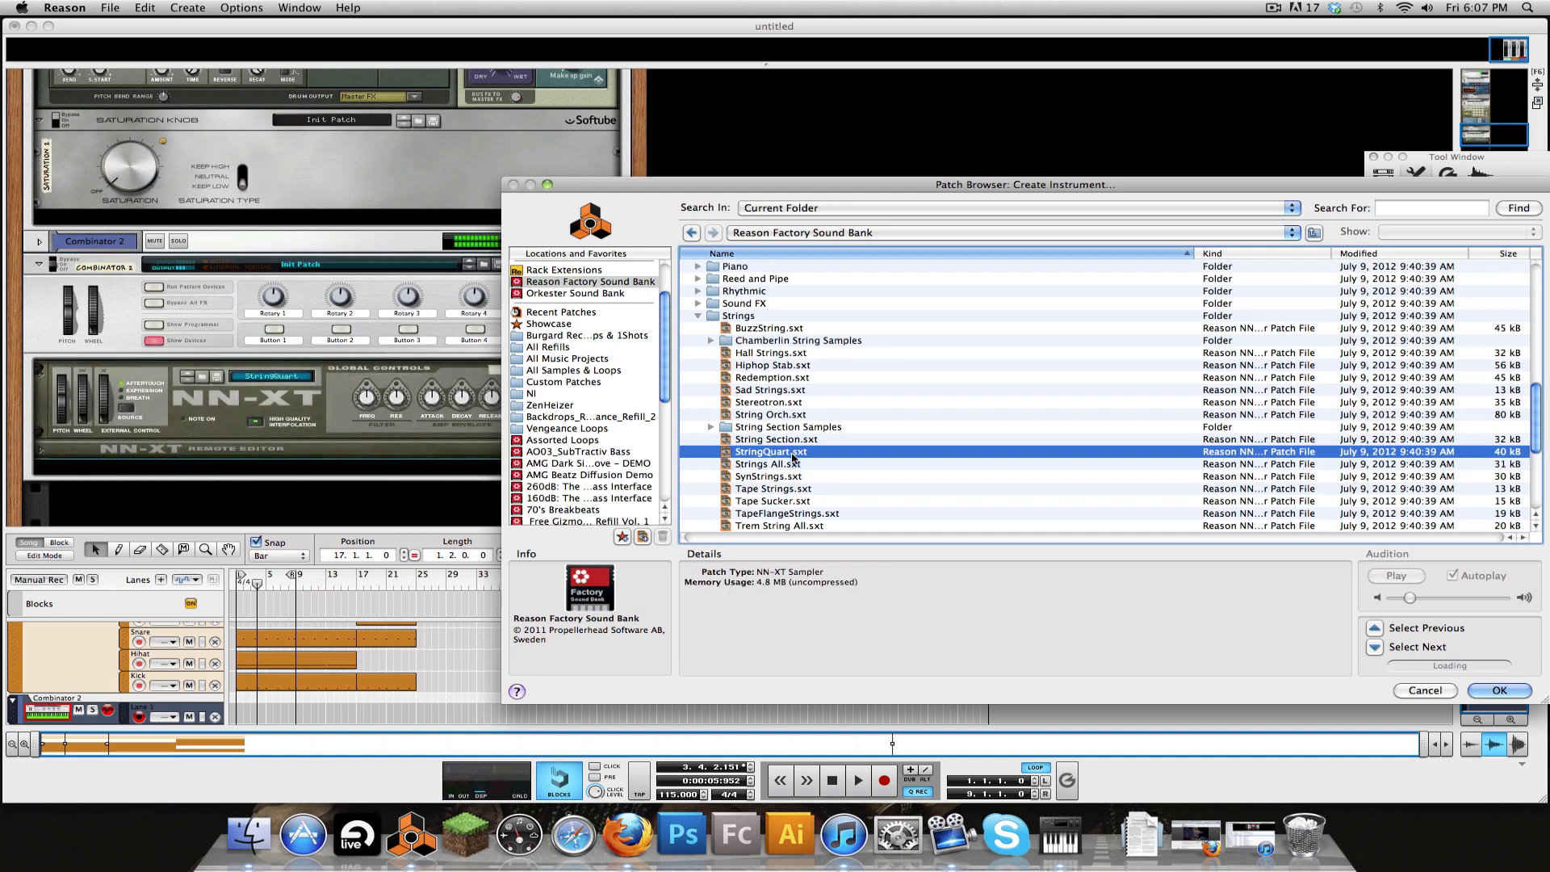
{"action": "left_click", "coordinate": [789, 465]}
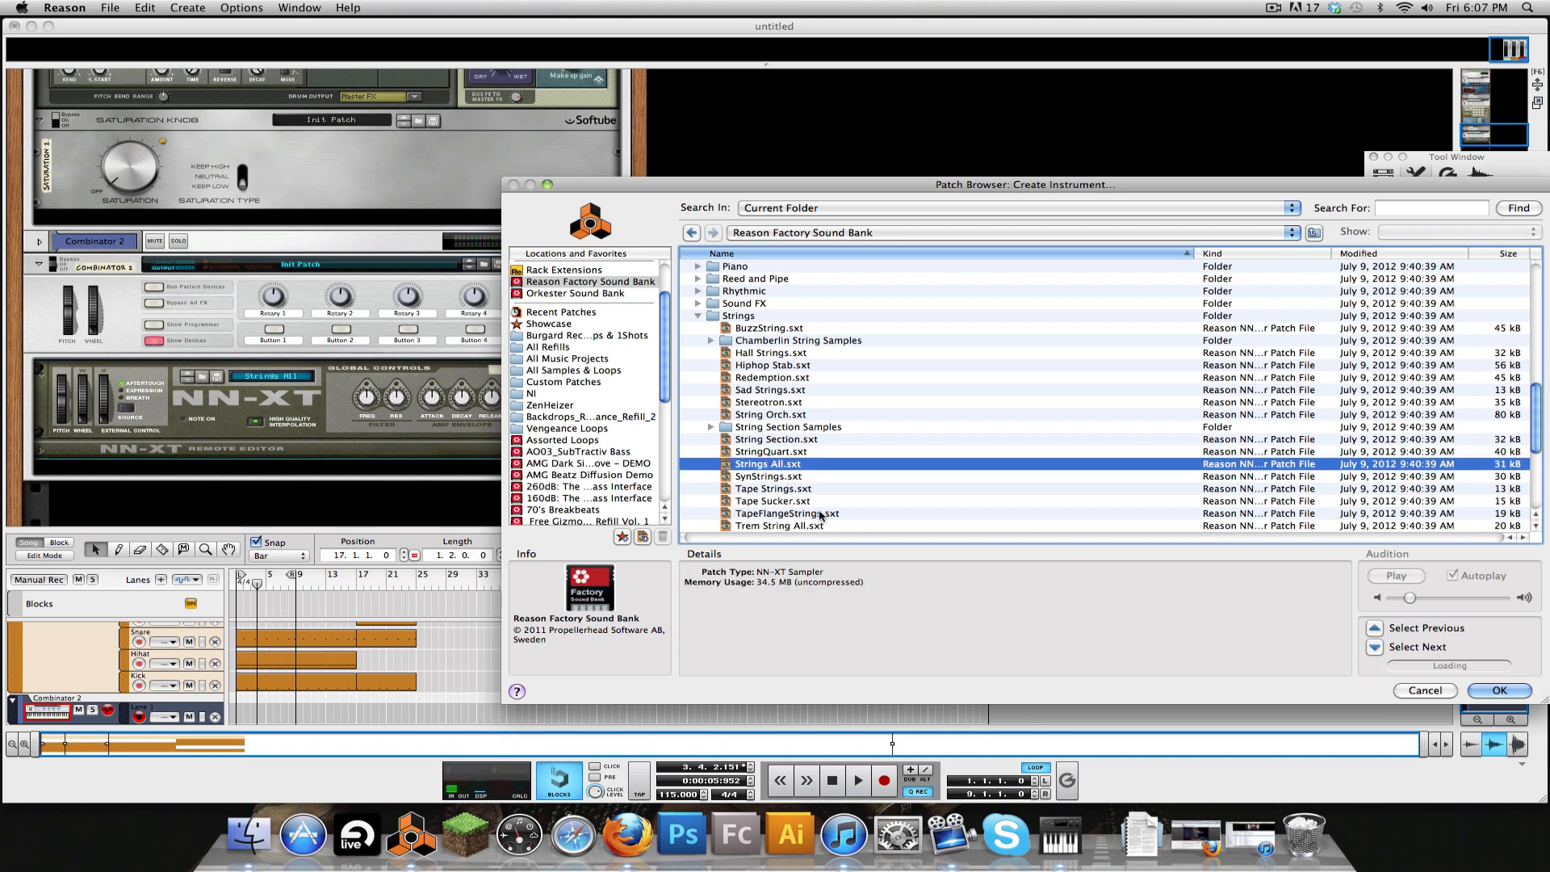
{"action": "scroll", "coordinate": [820, 516], "scroll_direction": "down", "scroll_amount": 3}
{"action": "left_click", "coordinate": [800, 471]}
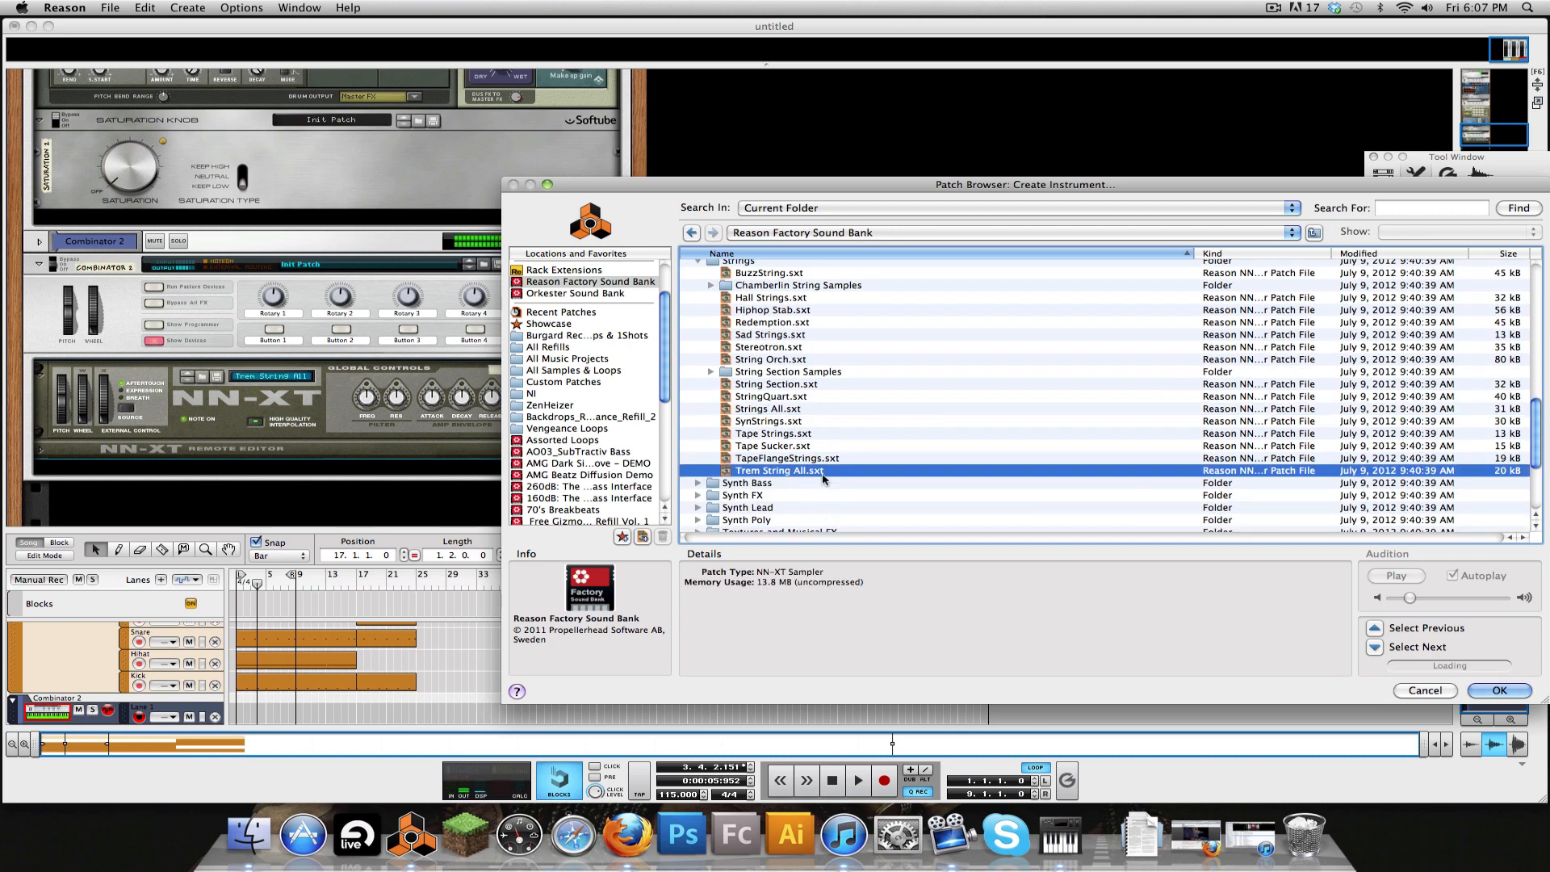
{"action": "scroll", "coordinate": [775, 353], "scroll_direction": "up", "scroll_amount": 3}
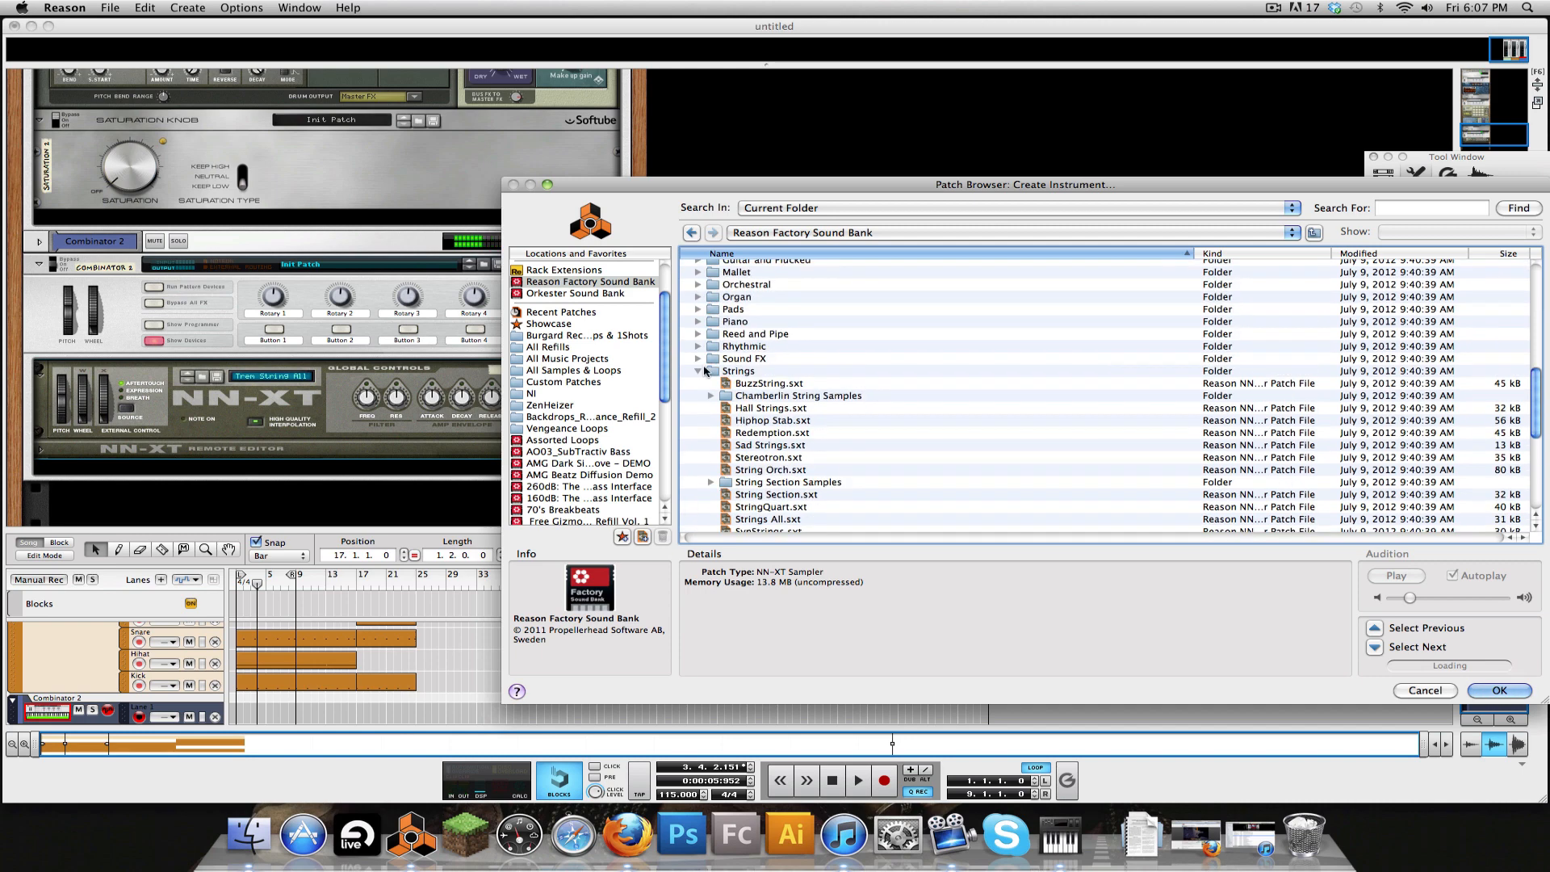
{"action": "left_click", "coordinate": [697, 370]}
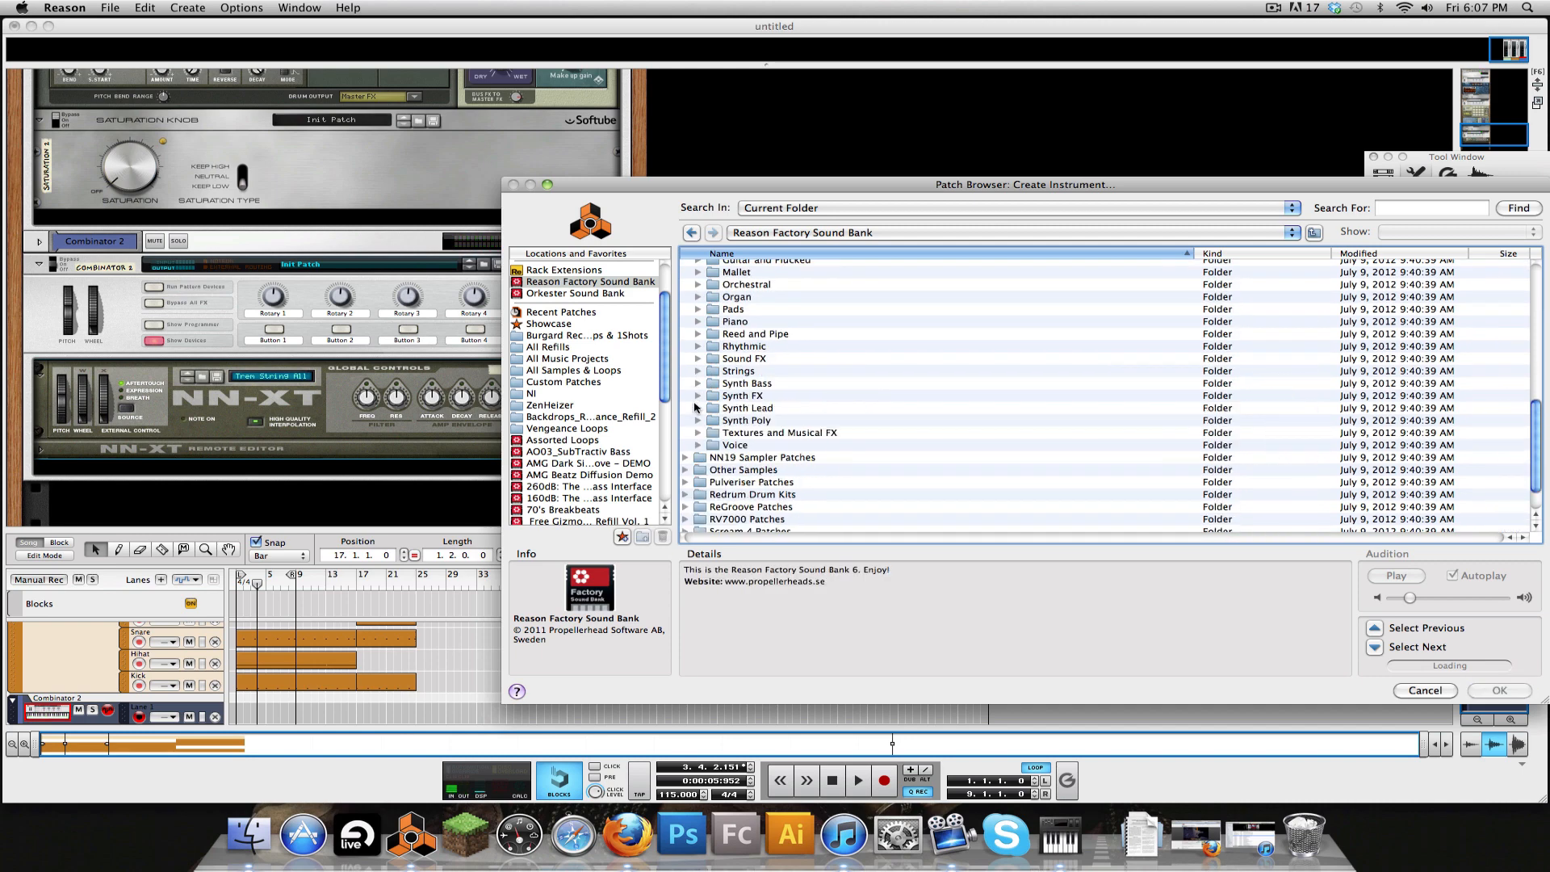
Step: Load the MgP WahLead.sxt patch from the Synth Lead folder into the new NN-XT
{"action": "left_click", "coordinate": [698, 408]}
{"action": "left_click", "coordinate": [771, 415]}
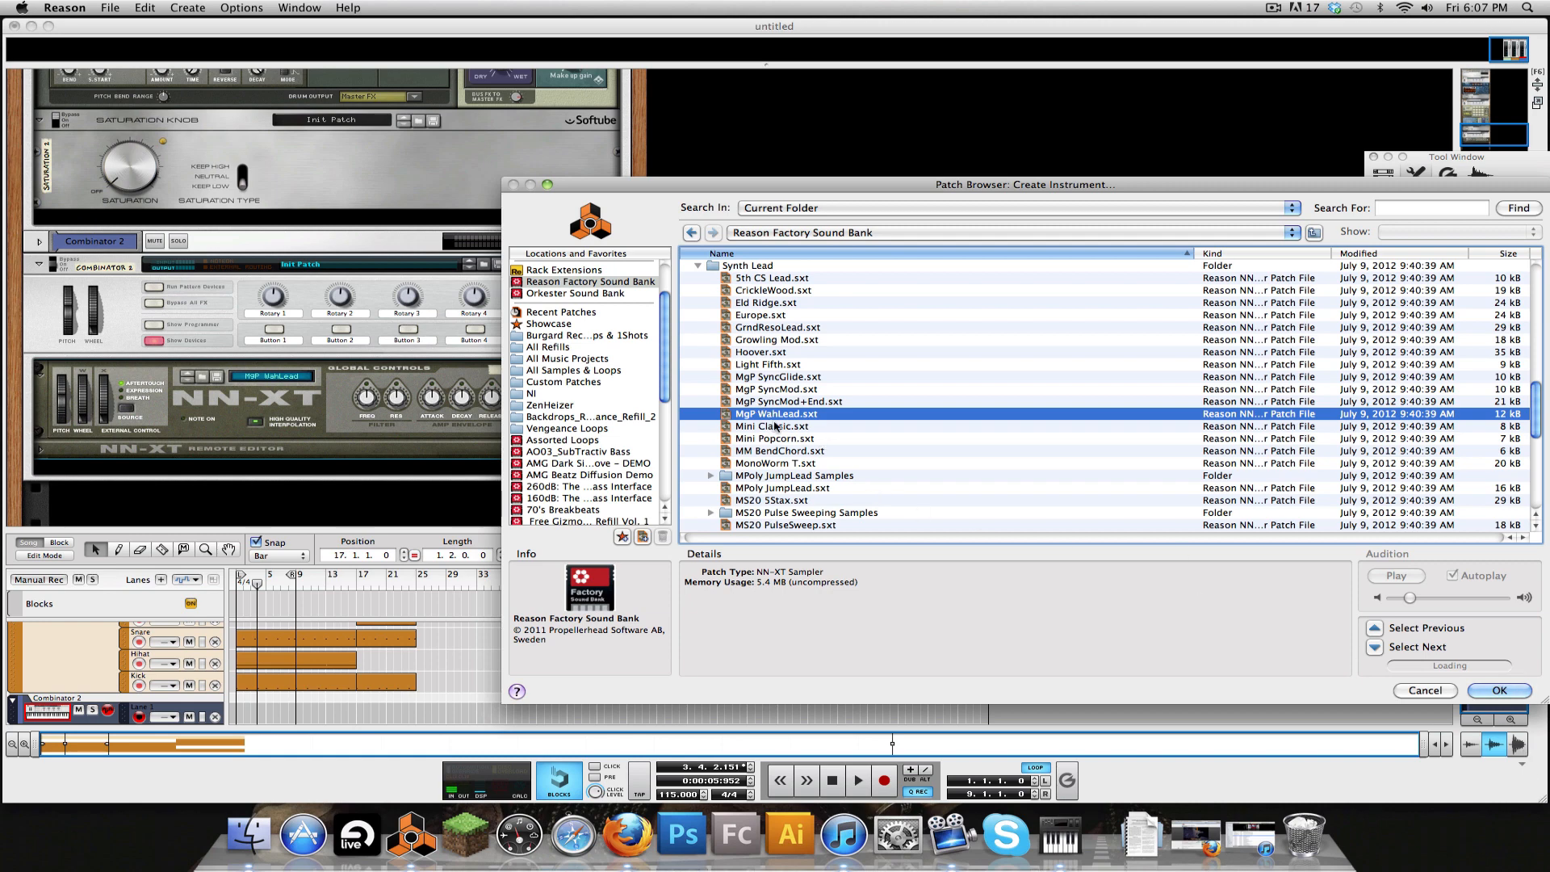
{"action": "scroll", "coordinate": [811, 492], "scroll_direction": "up", "scroll_amount": 10}
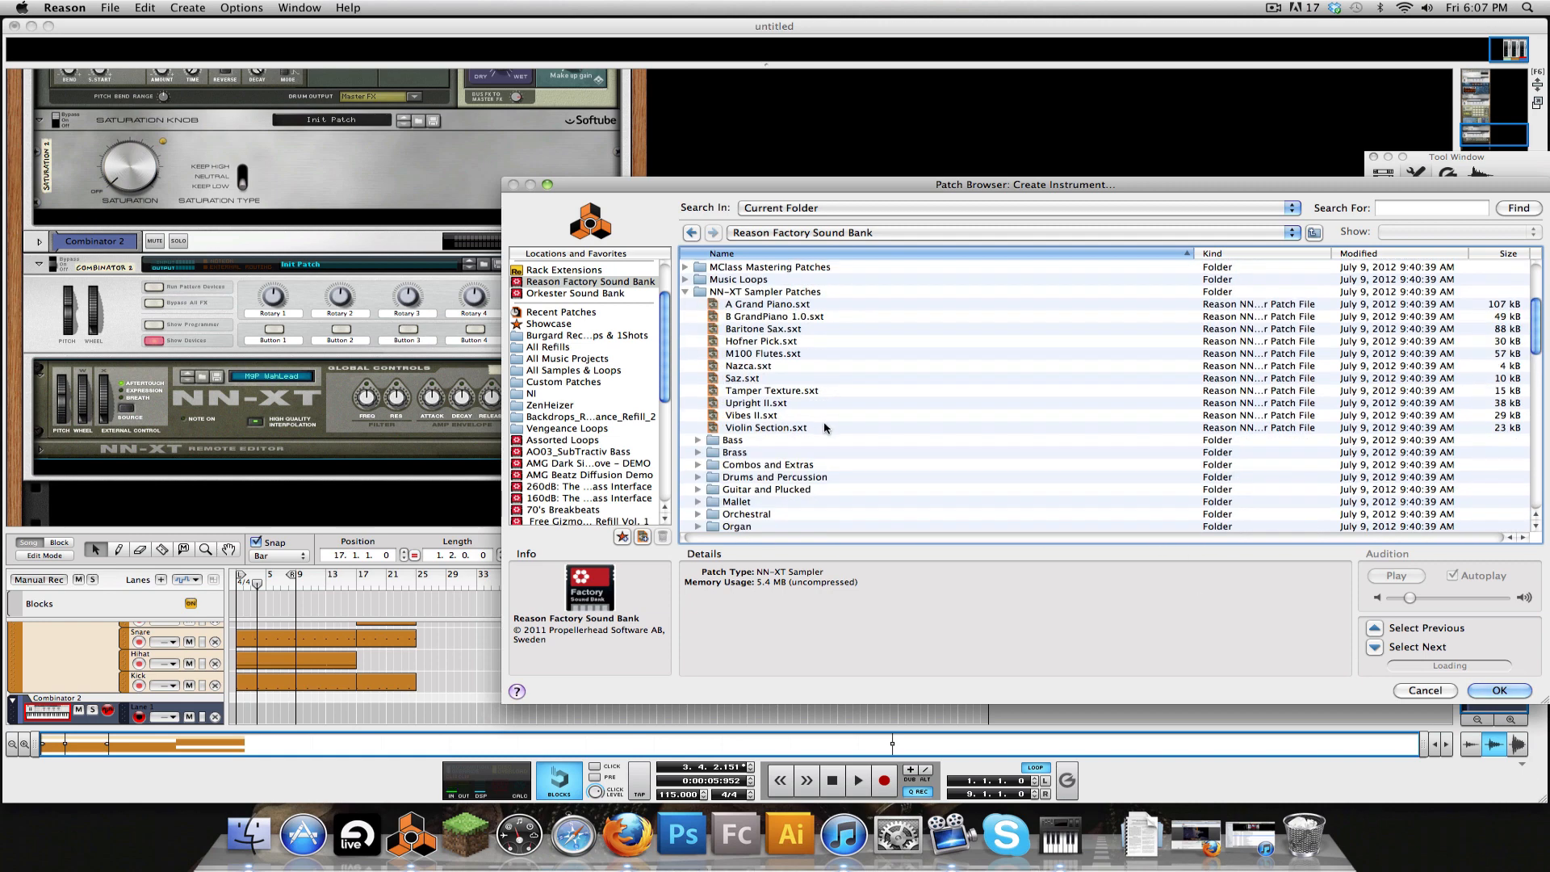
{"action": "scroll", "coordinate": [803, 426], "scroll_direction": "up", "scroll_amount": 4}
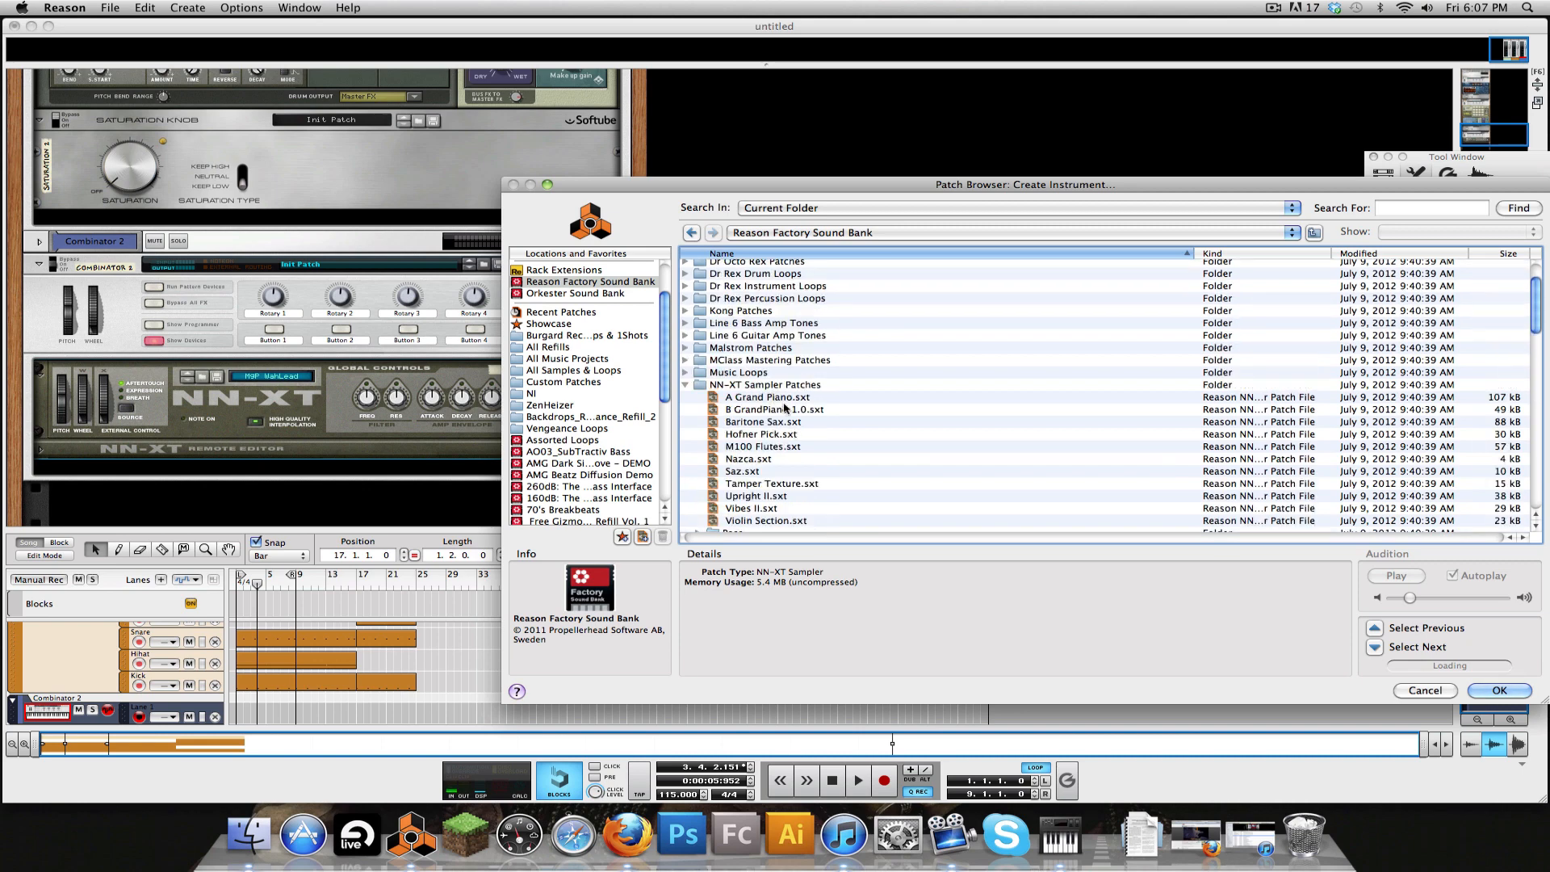
{"action": "scroll", "coordinate": [784, 408], "scroll_direction": "up", "scroll_amount": 3}
{"action": "scroll", "coordinate": [826, 412], "scroll_direction": "down", "scroll_amount": 10}
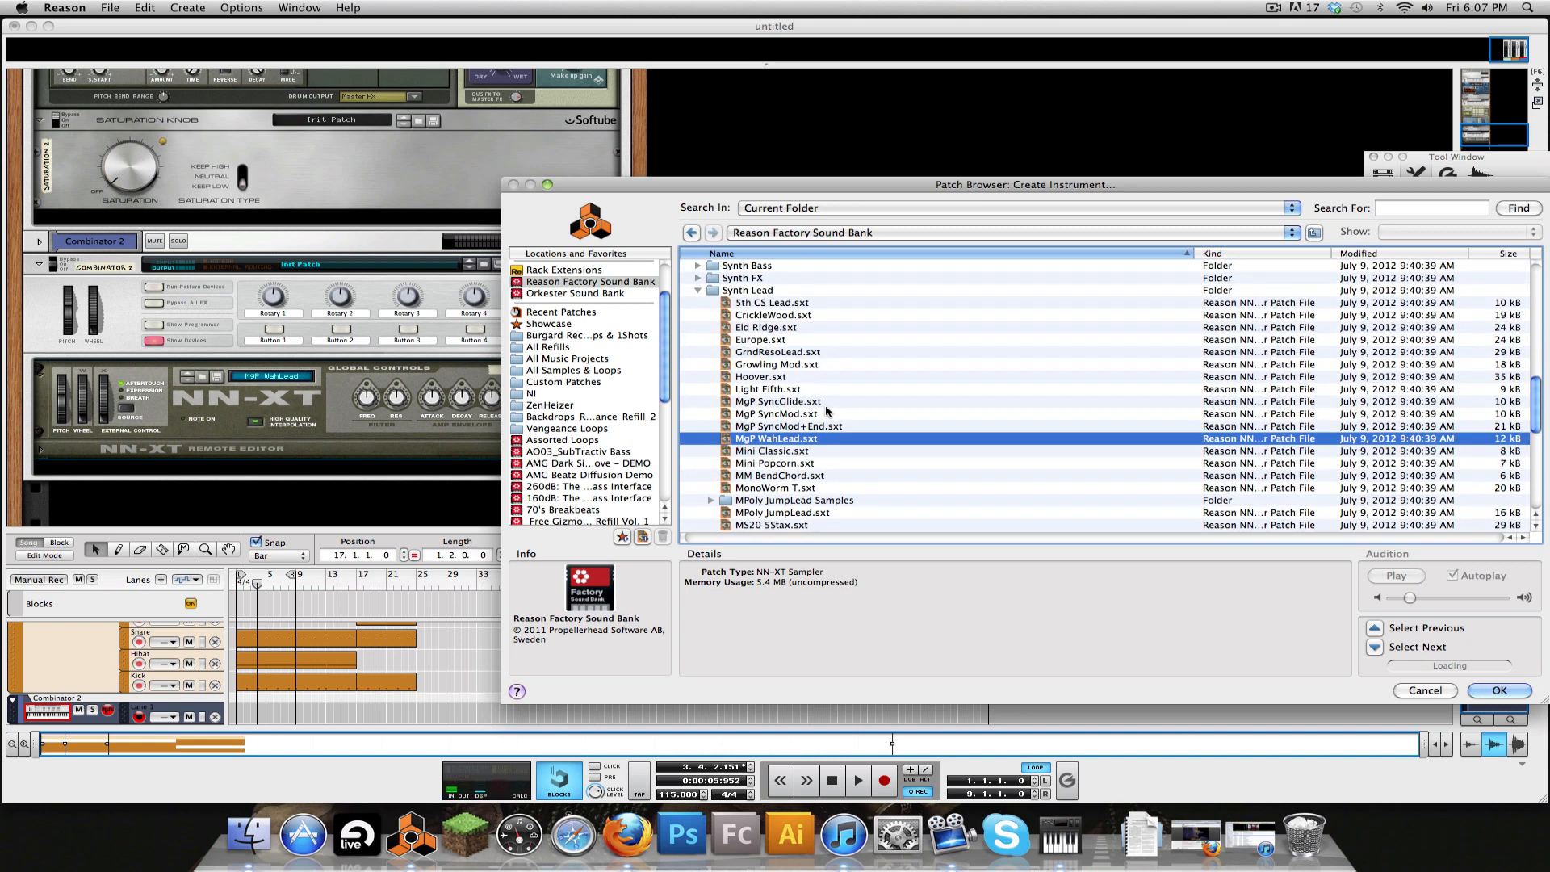
{"action": "left_click", "coordinate": [1511, 691]}
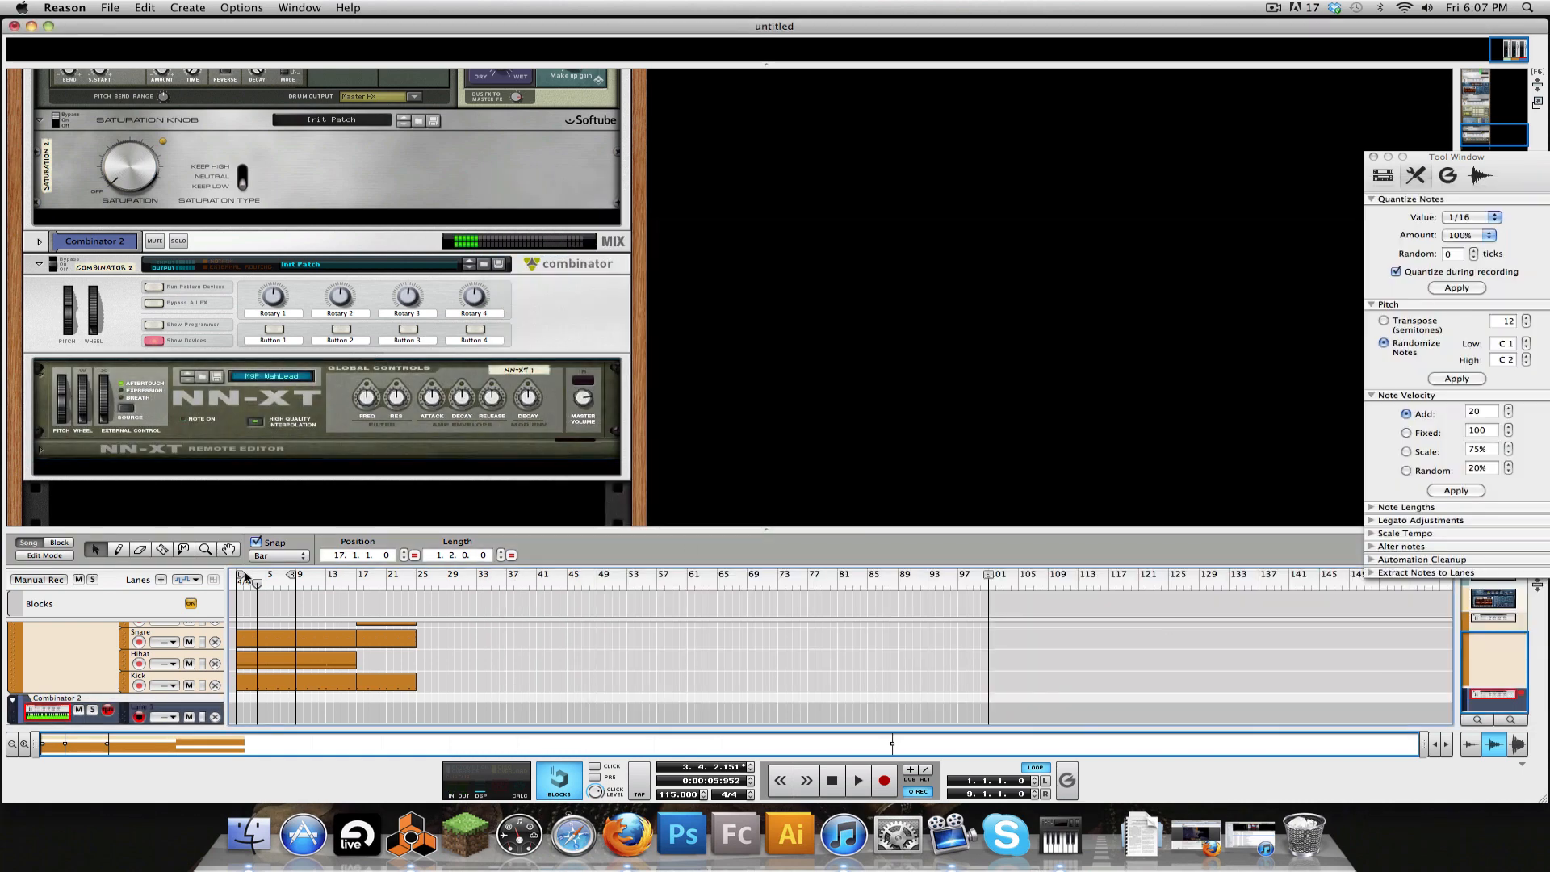
Step: Play the song from the start twice to try out the lead sound over the drums
{"action": "left_click_drag", "start_coordinate": [256, 582], "coordinate": [174, 581]}
{"action": "key", "text": "space"}
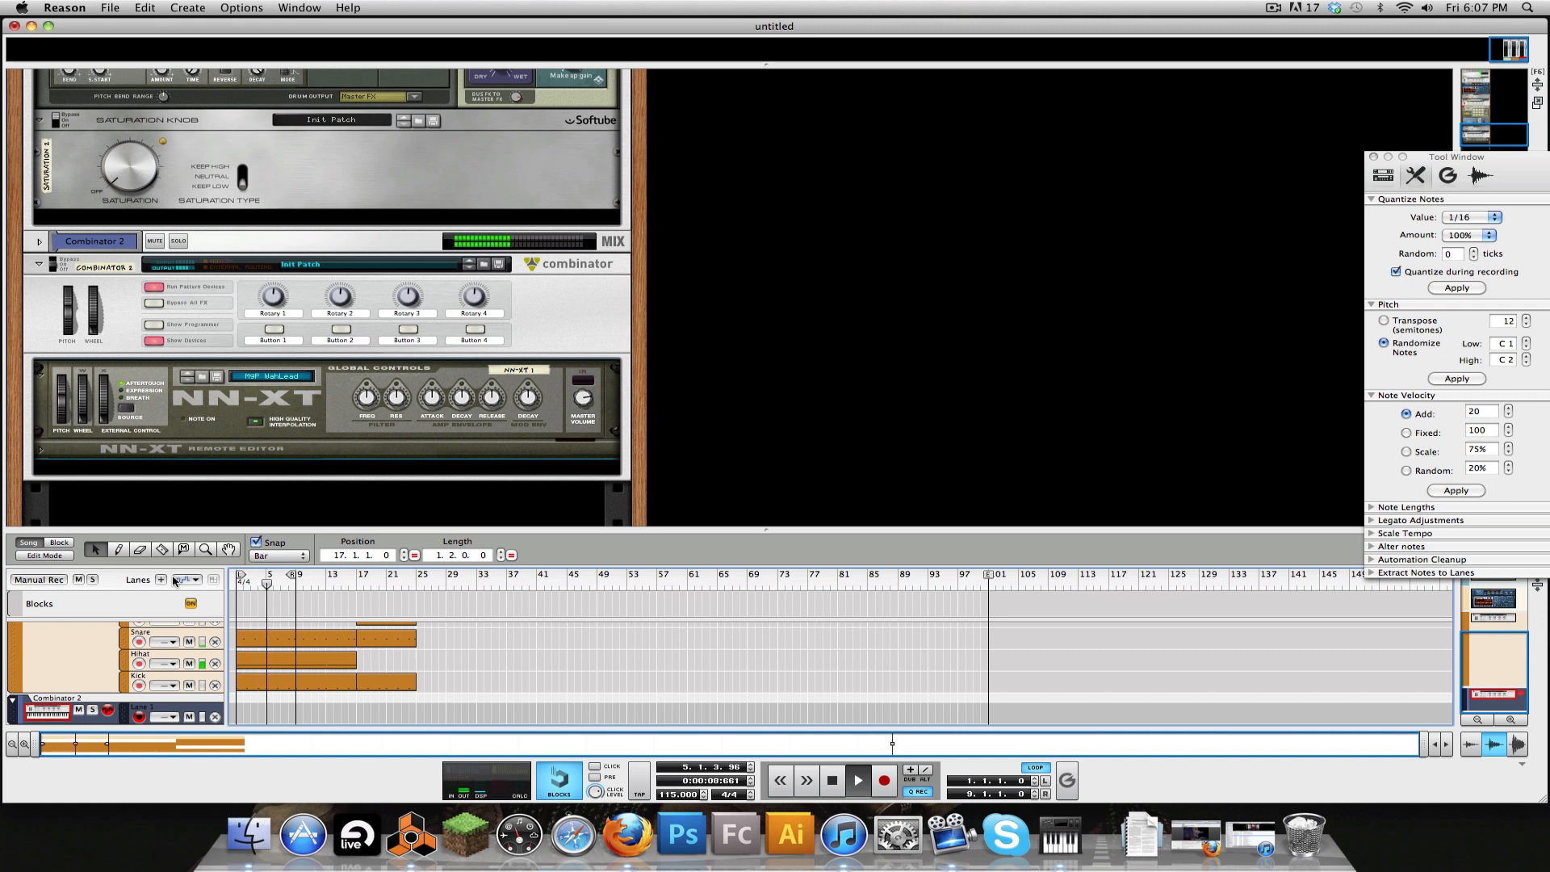
{"action": "key", "text": "space"}
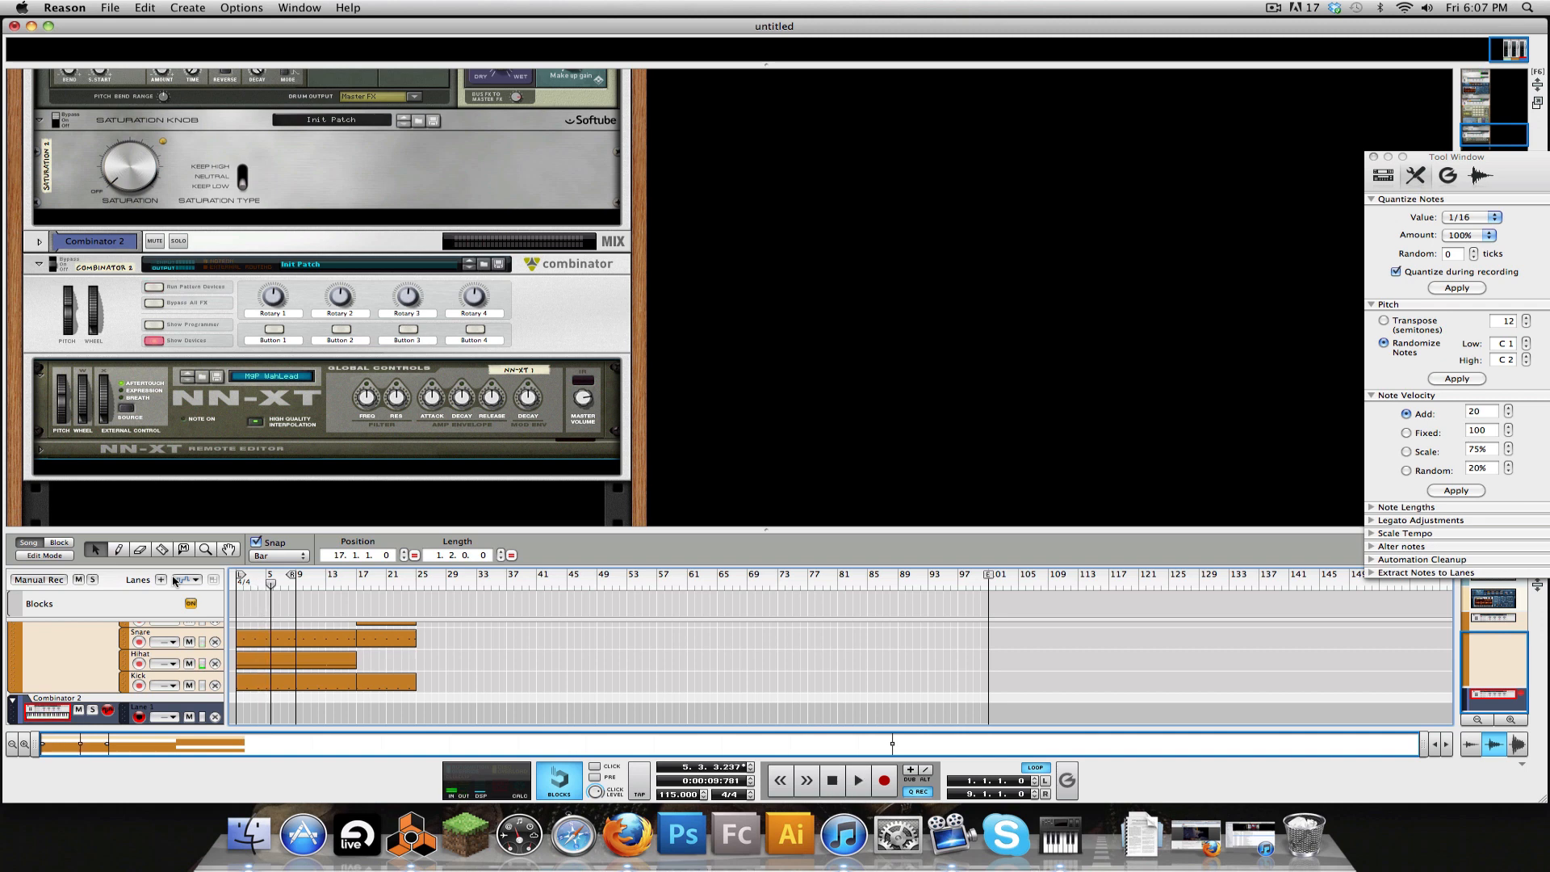
{"action": "left_click_drag", "start_coordinate": [268, 583], "coordinate": [232, 580]}
{"action": "key", "text": "space"}
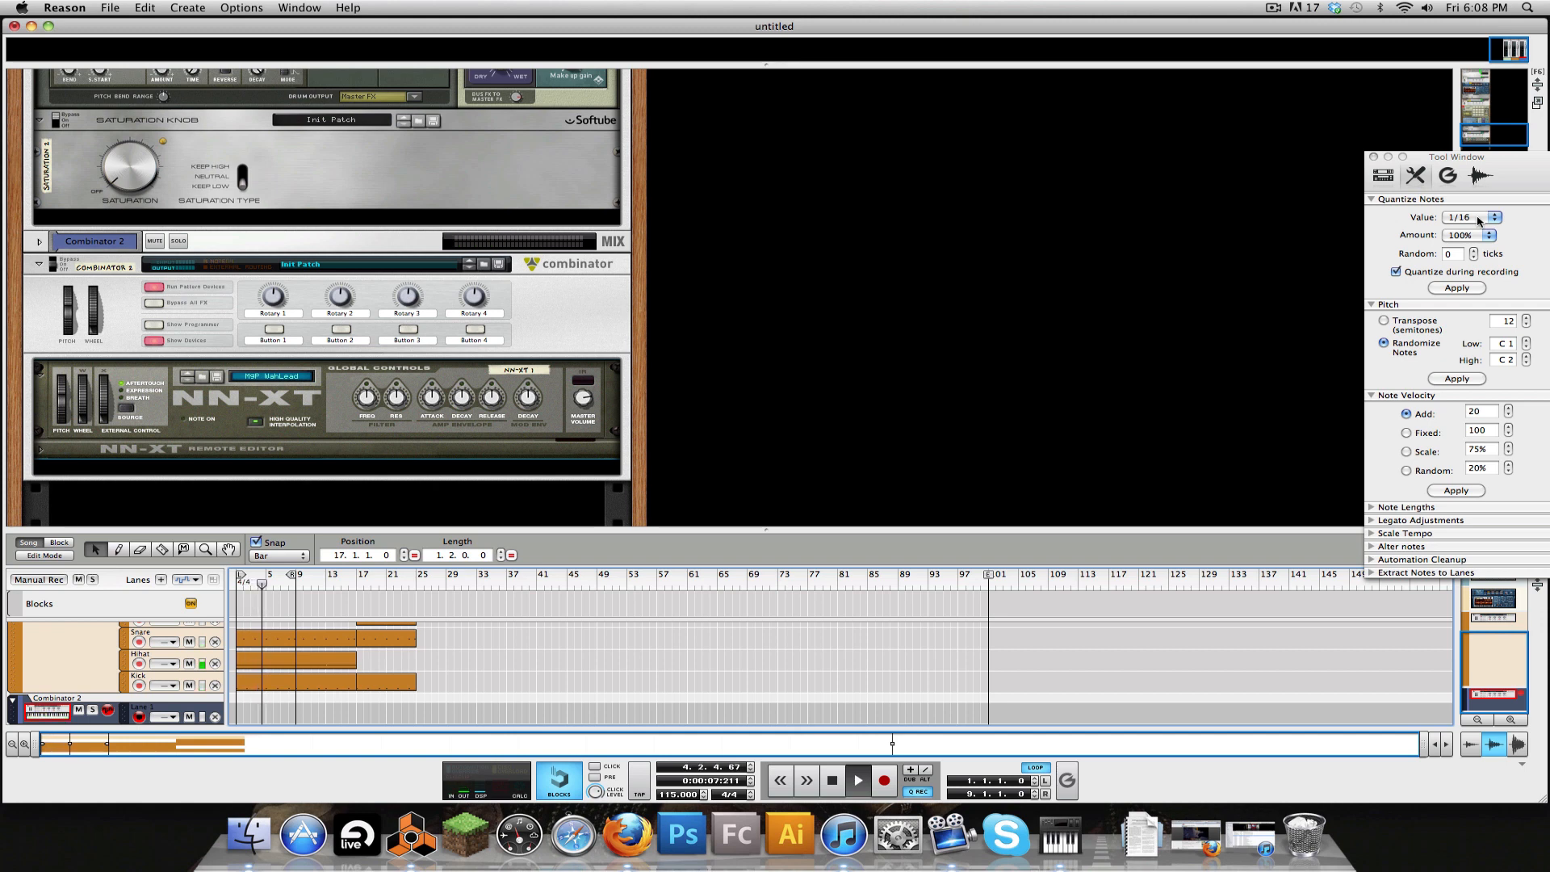
{"action": "key", "text": "space"}
{"action": "left_click", "coordinate": [1480, 220]}
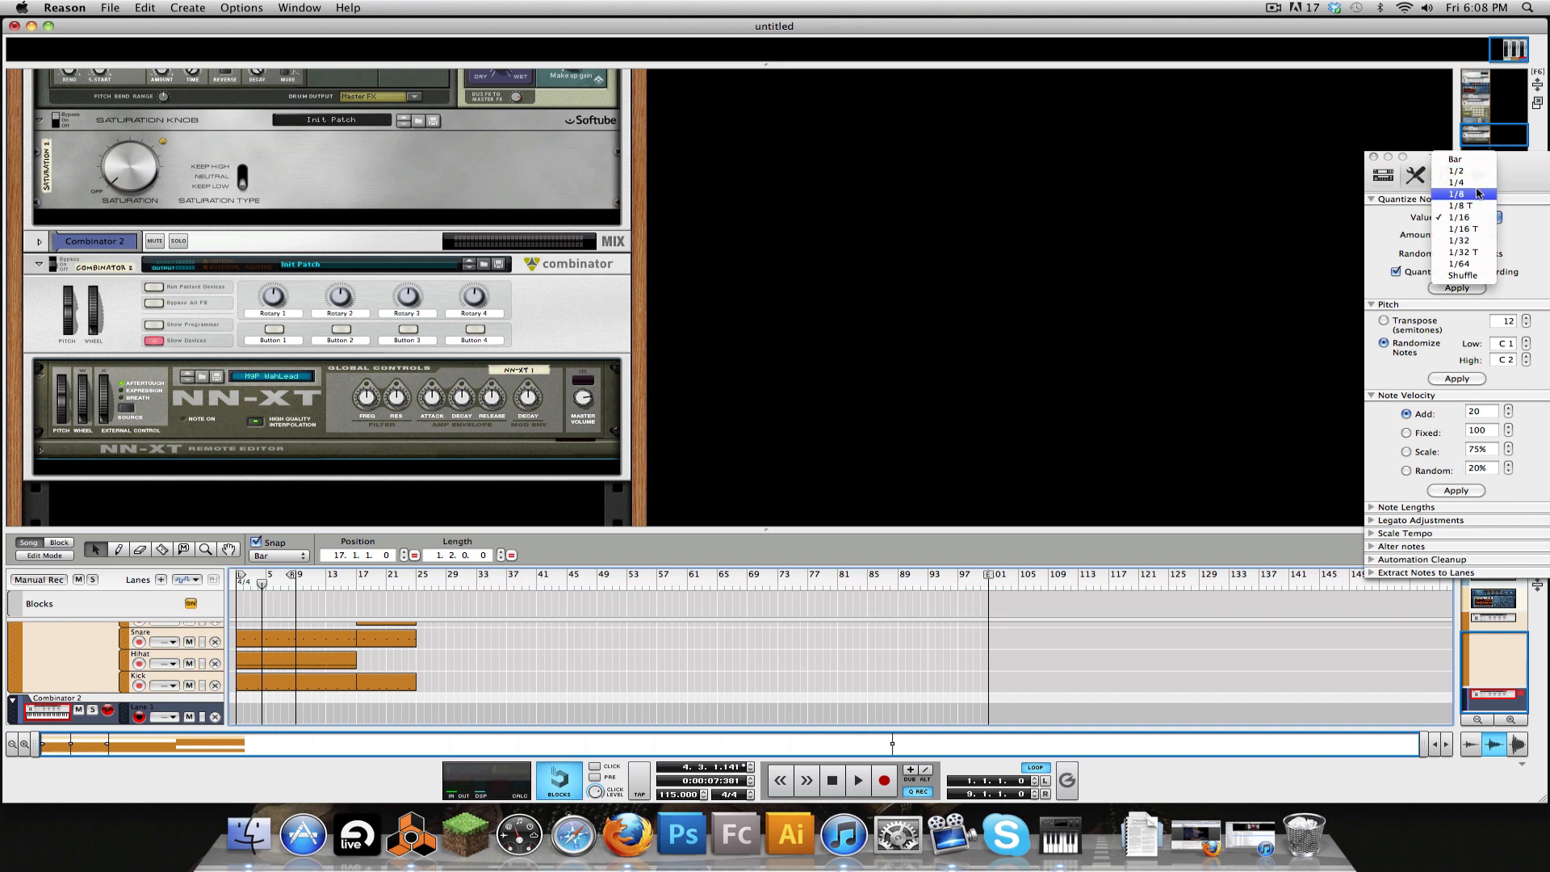
{"action": "left_click", "coordinate": [1474, 218]}
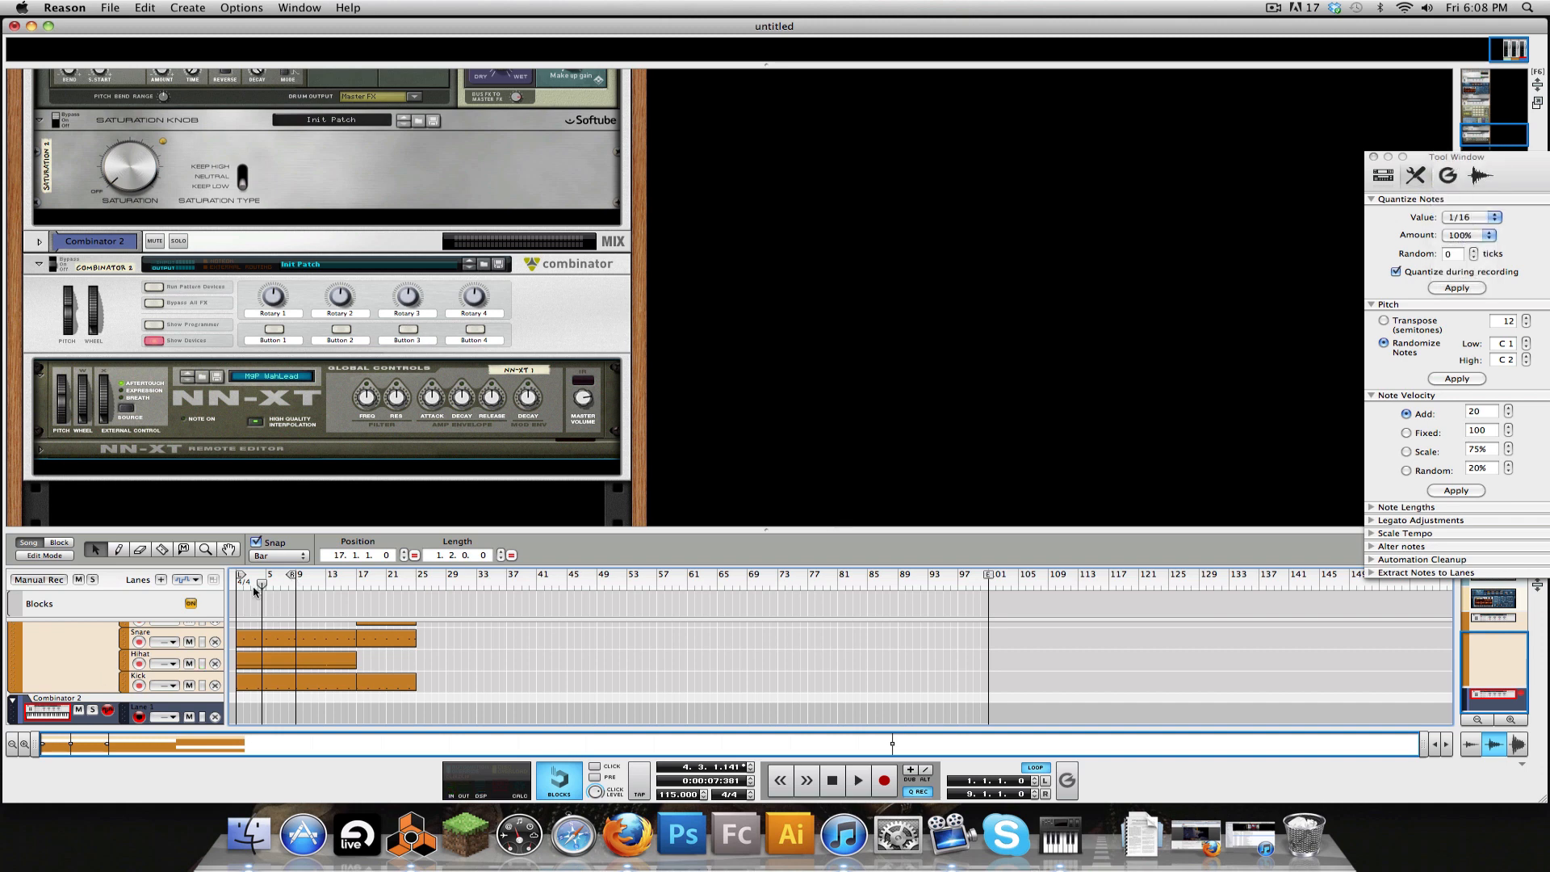
{"action": "left_click", "coordinate": [248, 584]}
{"action": "left_click_drag", "start_coordinate": [248, 585], "coordinate": [237, 586]}
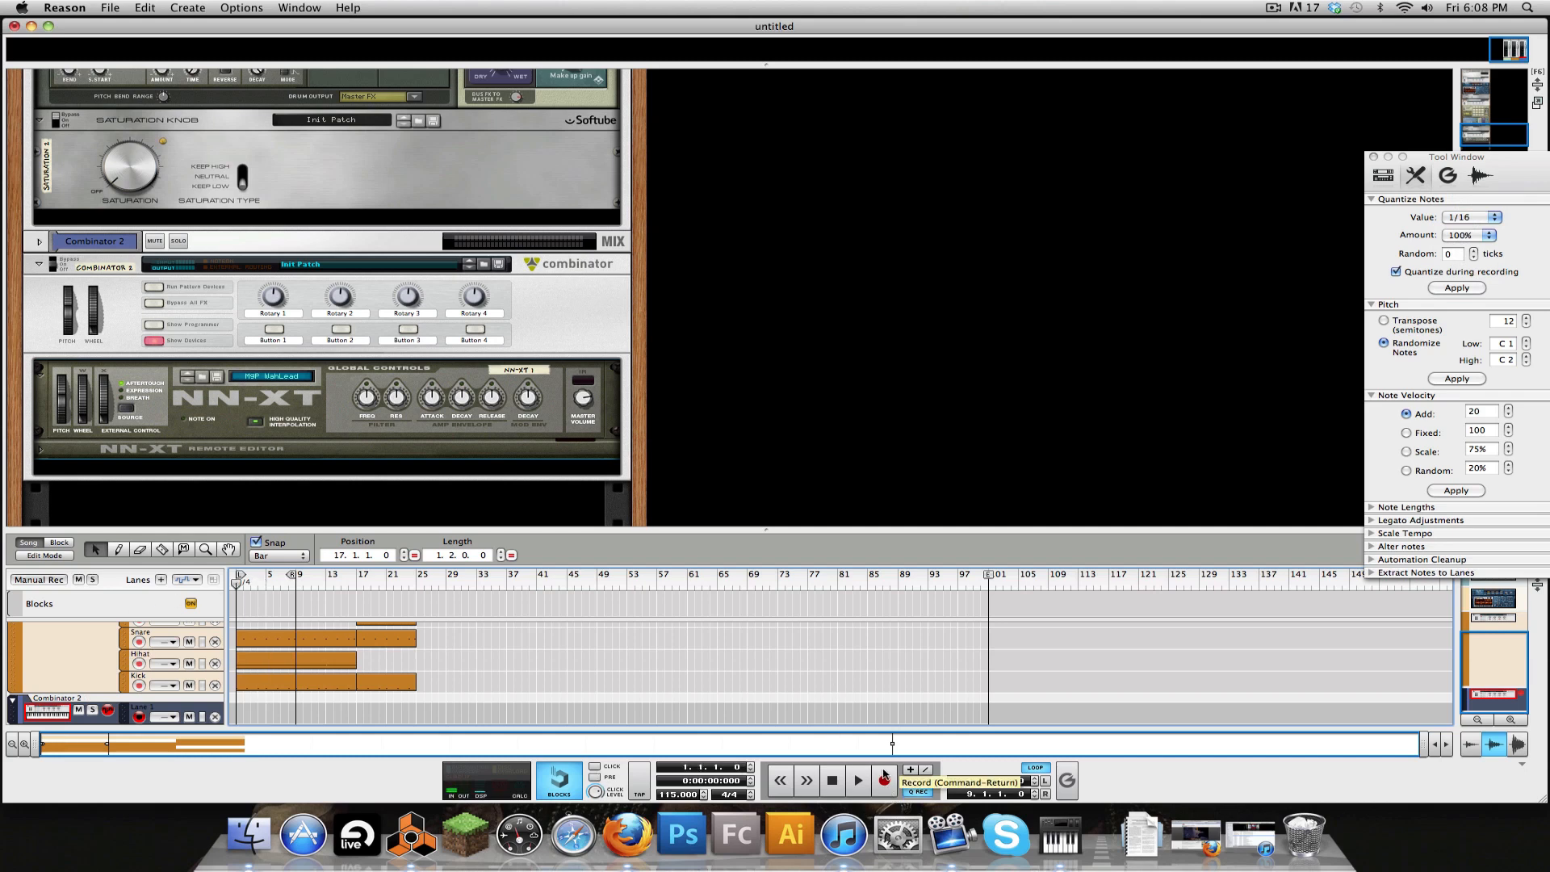
{"action": "left_click", "coordinate": [884, 778]}
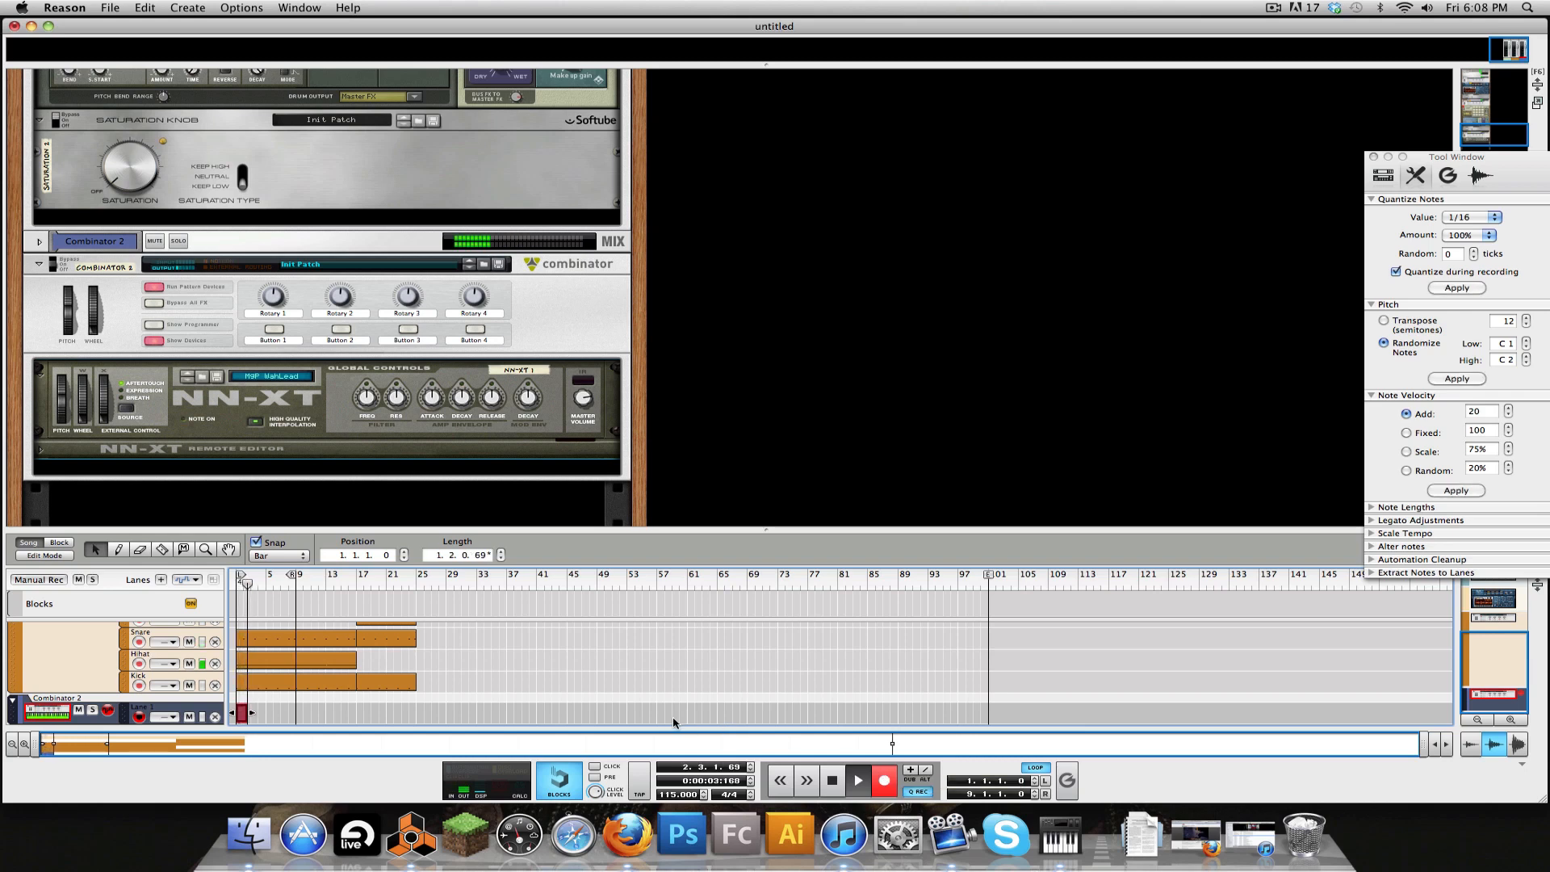
{"action": "key", "text": "space"}
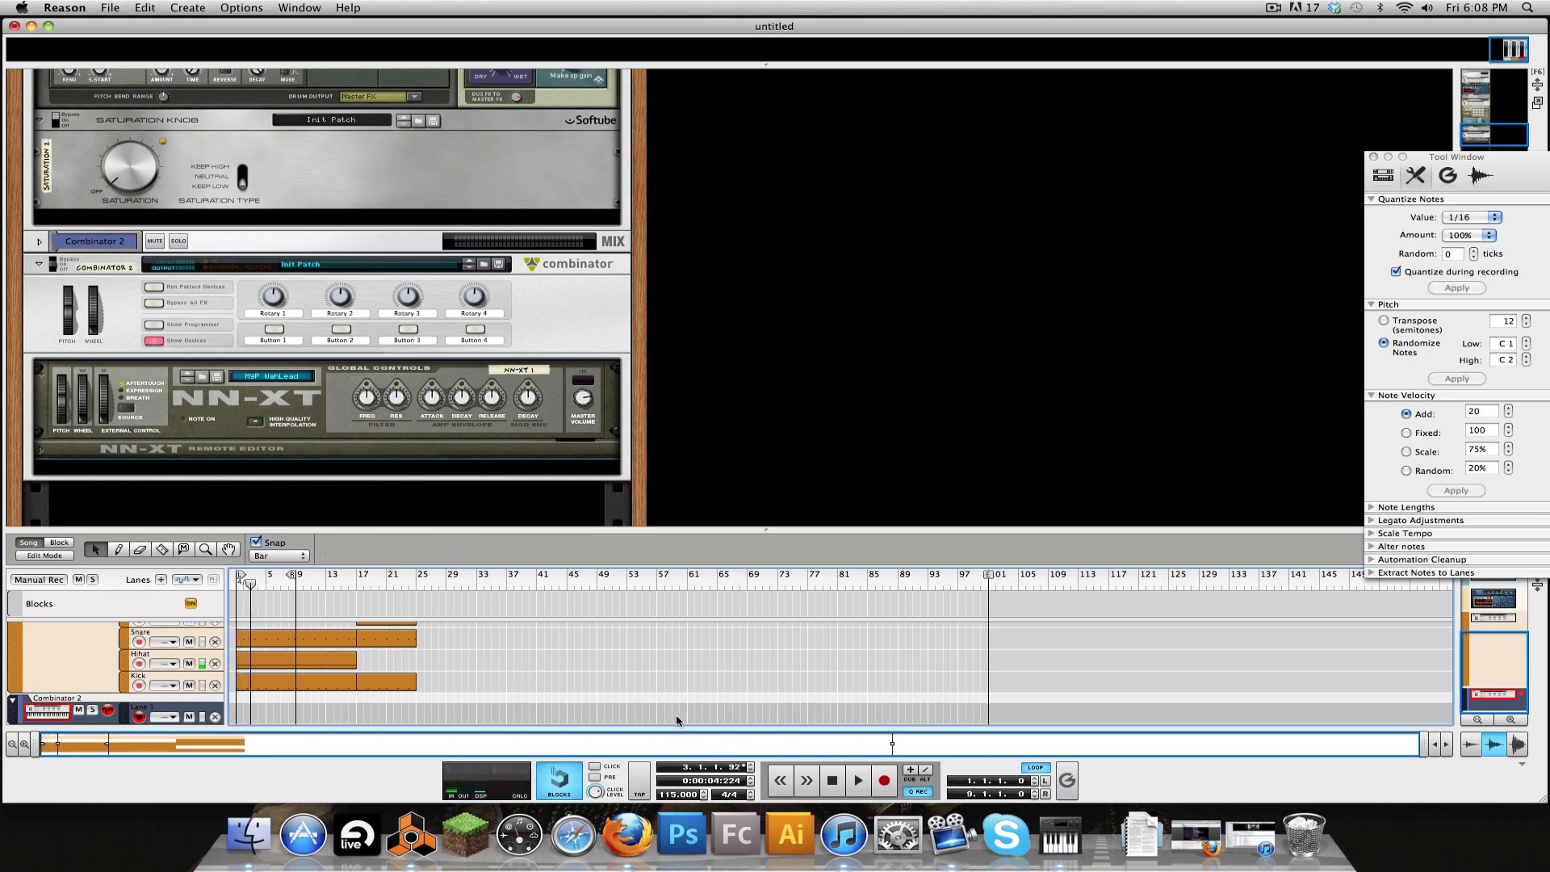
Step: Record a lead clip from bar 1 on the Combinator 2 track and turn it into one joined eight-bar clip
{"action": "left_click_drag", "start_coordinate": [253, 582], "coordinate": [145, 616]}
{"action": "left_click", "coordinate": [884, 781]}
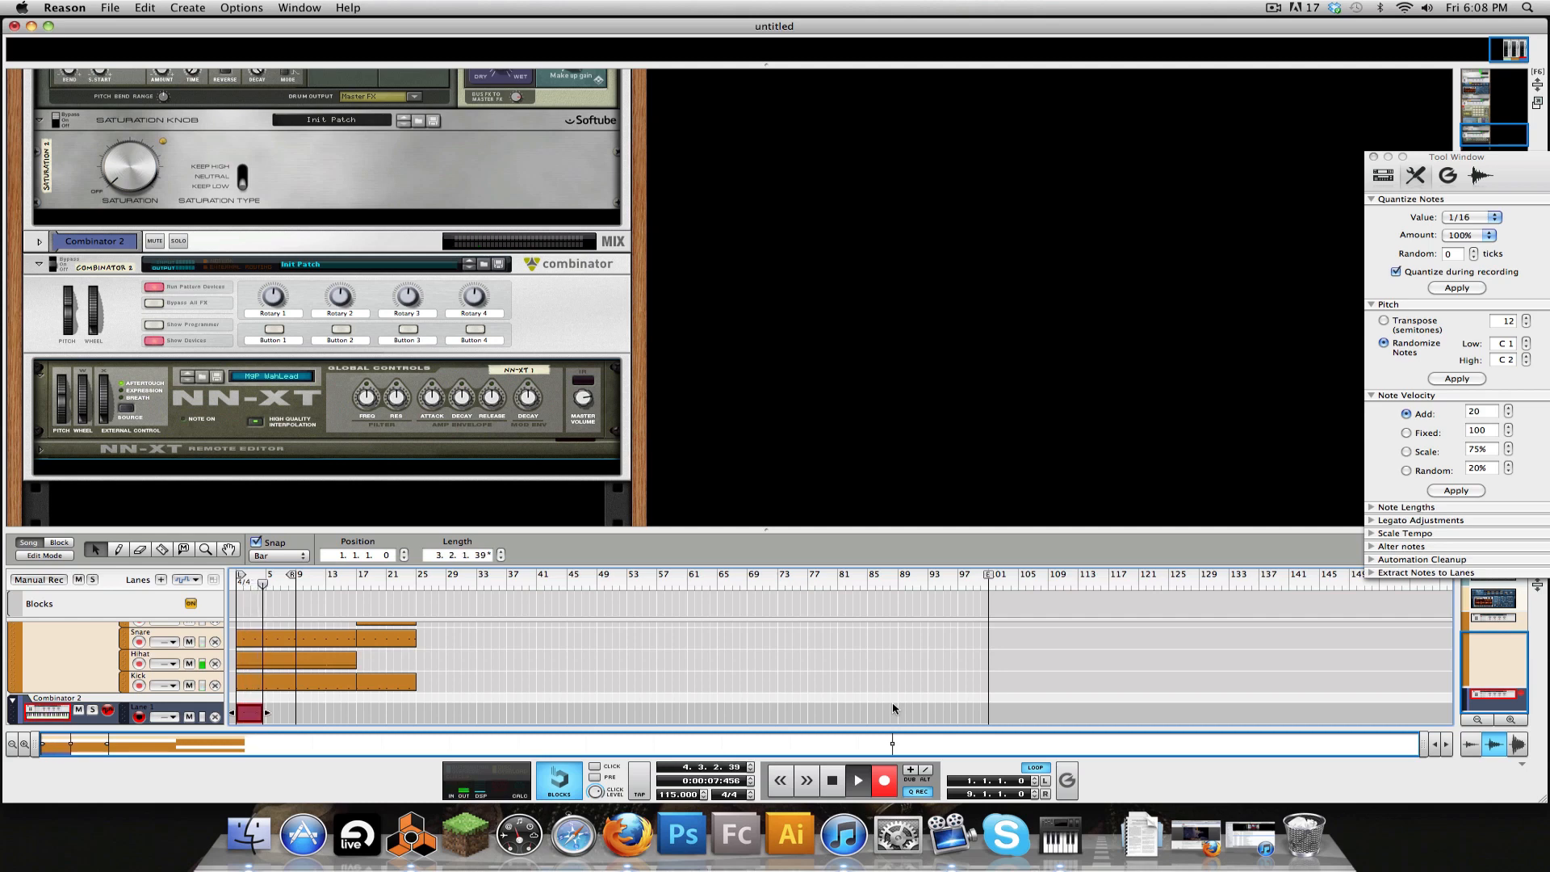
{"action": "key", "text": "space"}
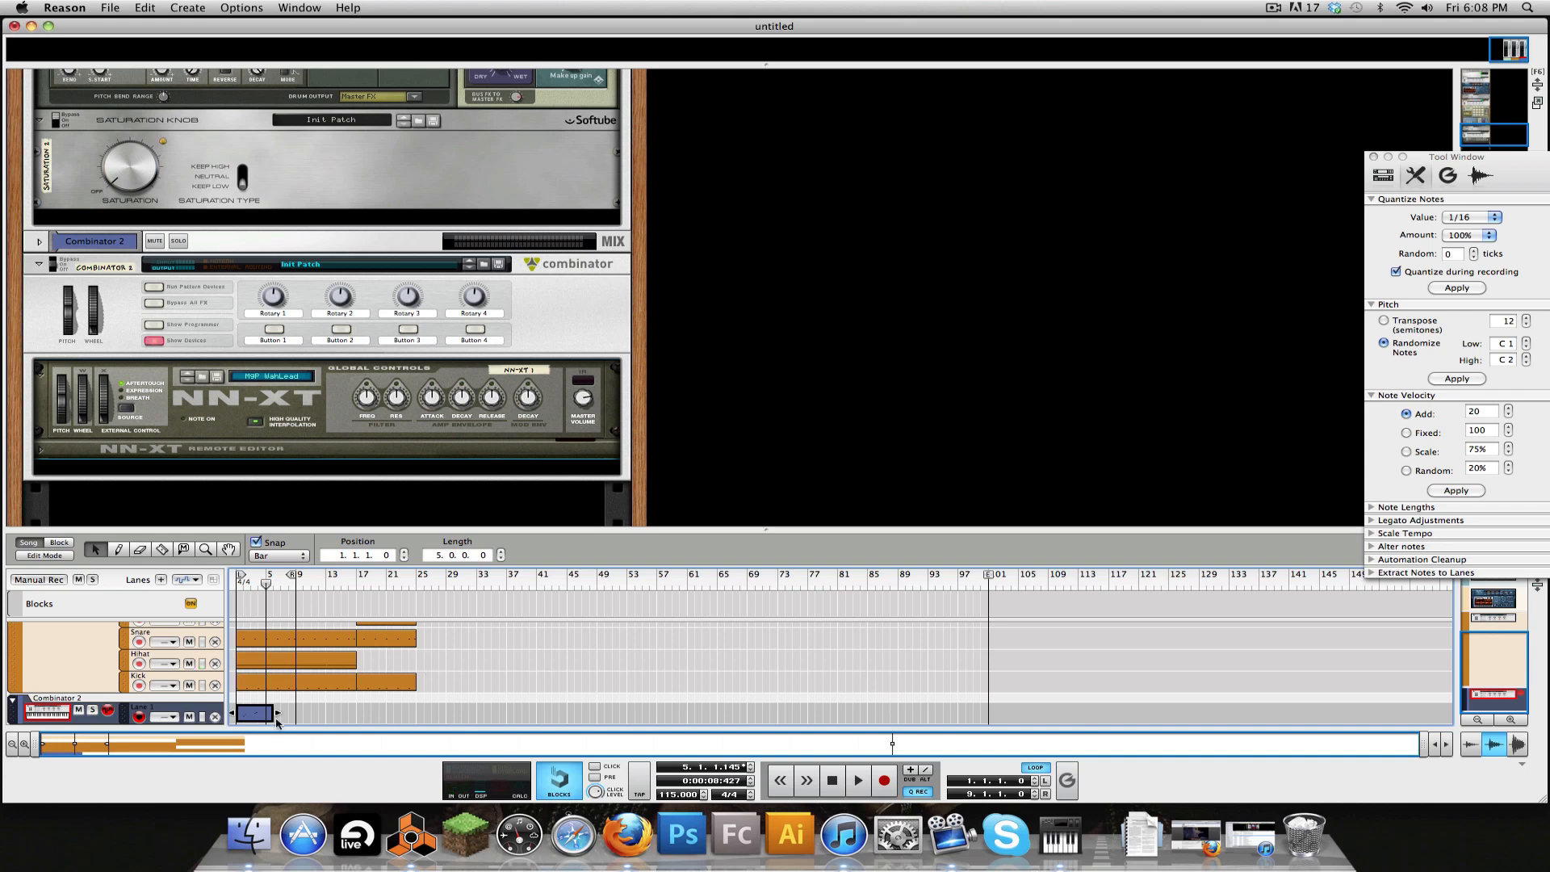
{"action": "left_click_drag", "start_coordinate": [280, 713], "coordinate": [192, 721]}
{"action": "key", "text": "super+j"}
{"action": "left_click_drag", "start_coordinate": [267, 584], "coordinate": [95, 590]}
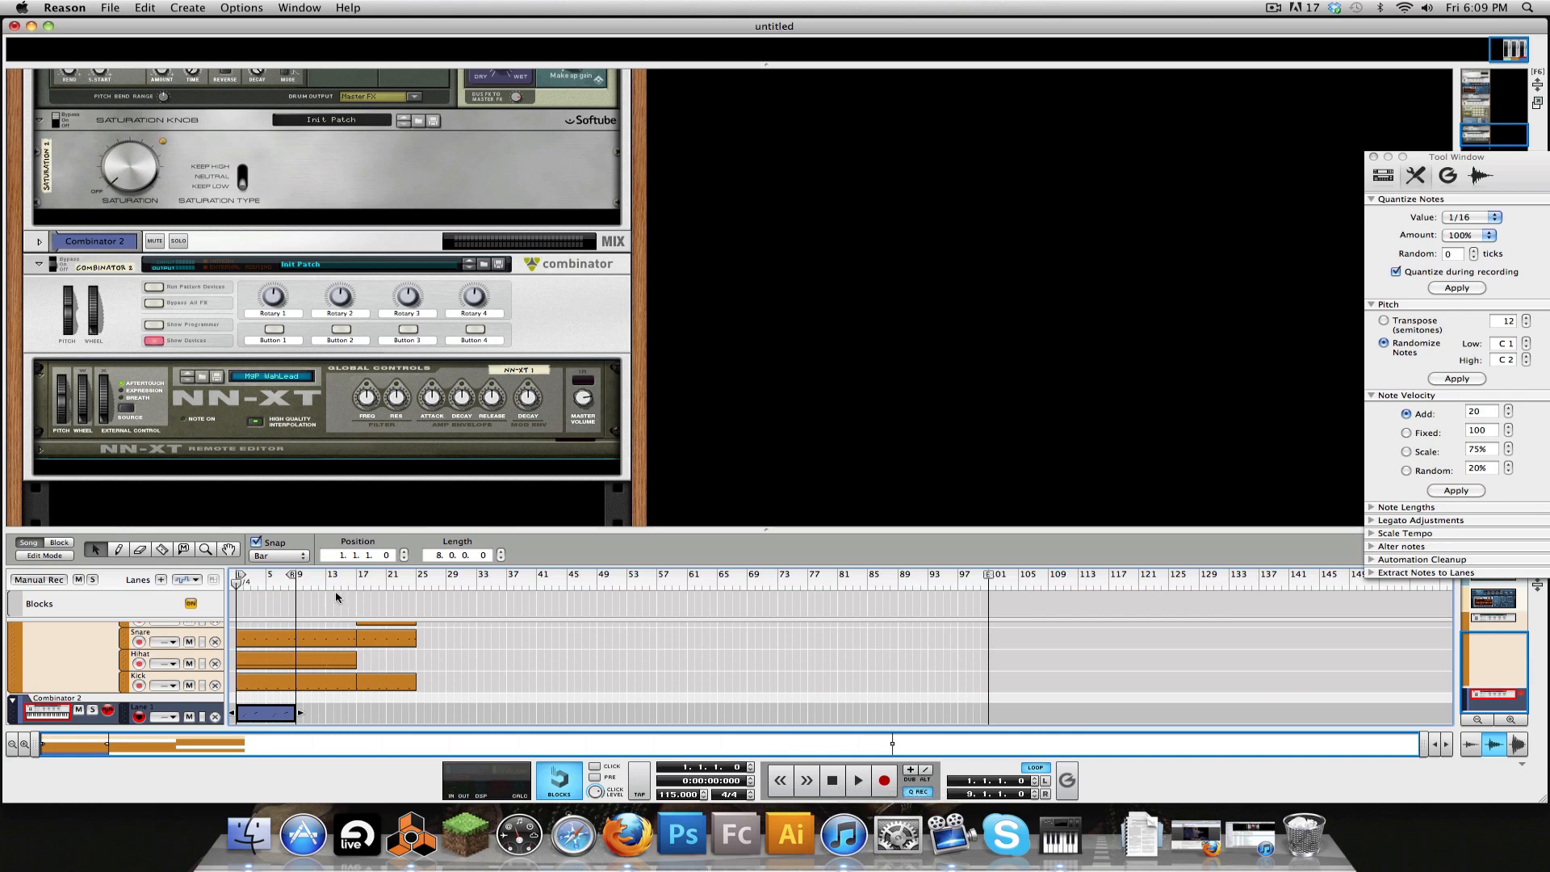
Step: Set the loop end to bar 4 and adjust the NN-XT's filter and amp envelope knobs during loop playback
{"action": "left_click_drag", "start_coordinate": [295, 578], "coordinate": [258, 579]}
{"action": "left_click", "coordinate": [854, 781]}
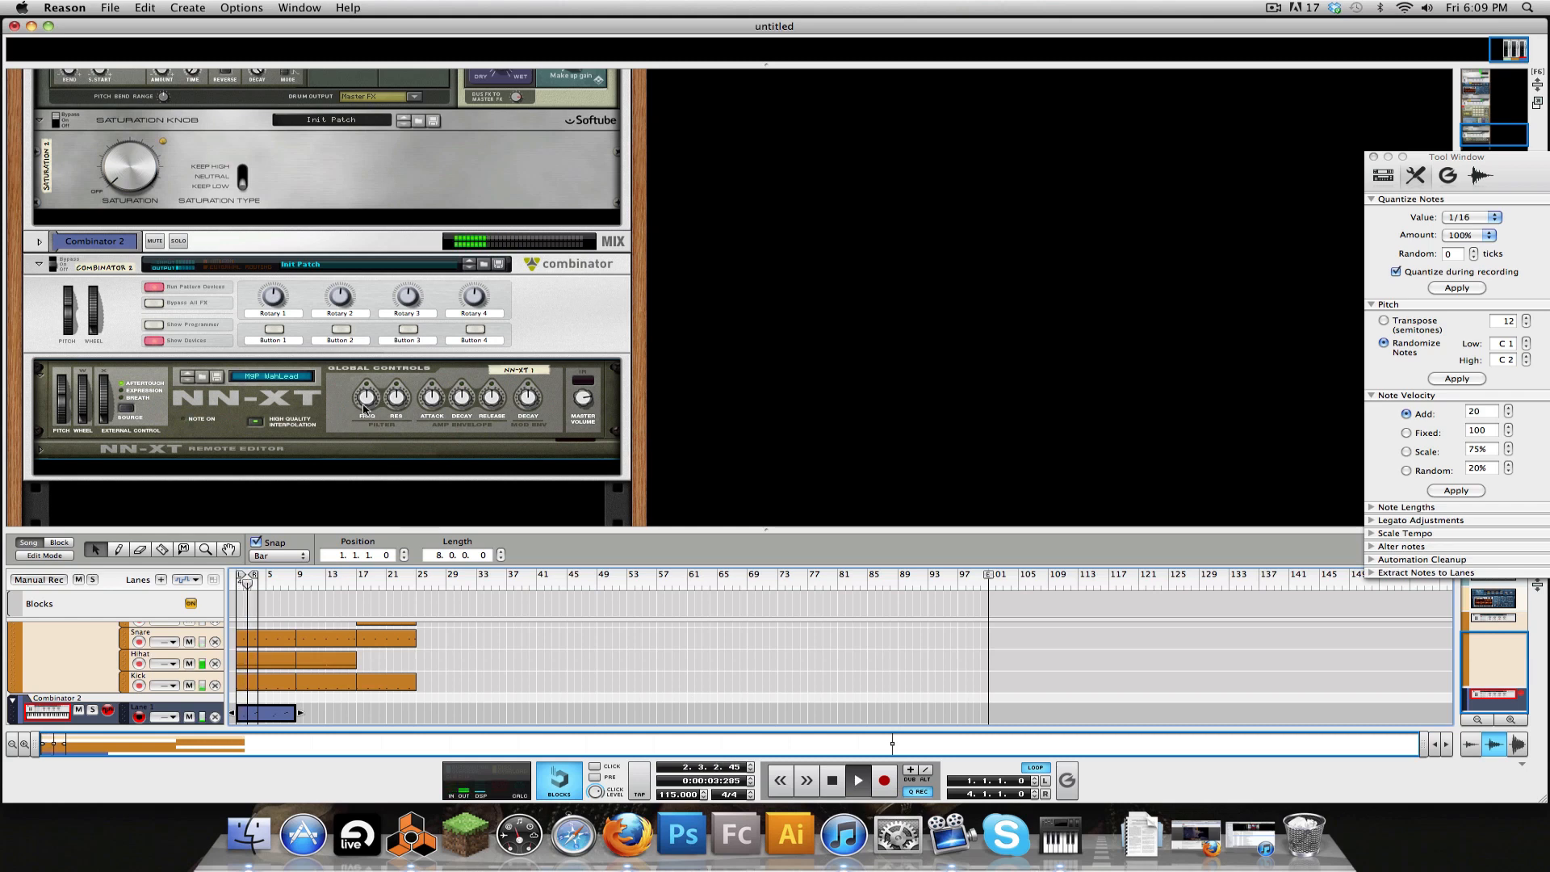
{"action": "left_click_drag", "start_coordinate": [363, 405], "coordinate": [498, 394]}
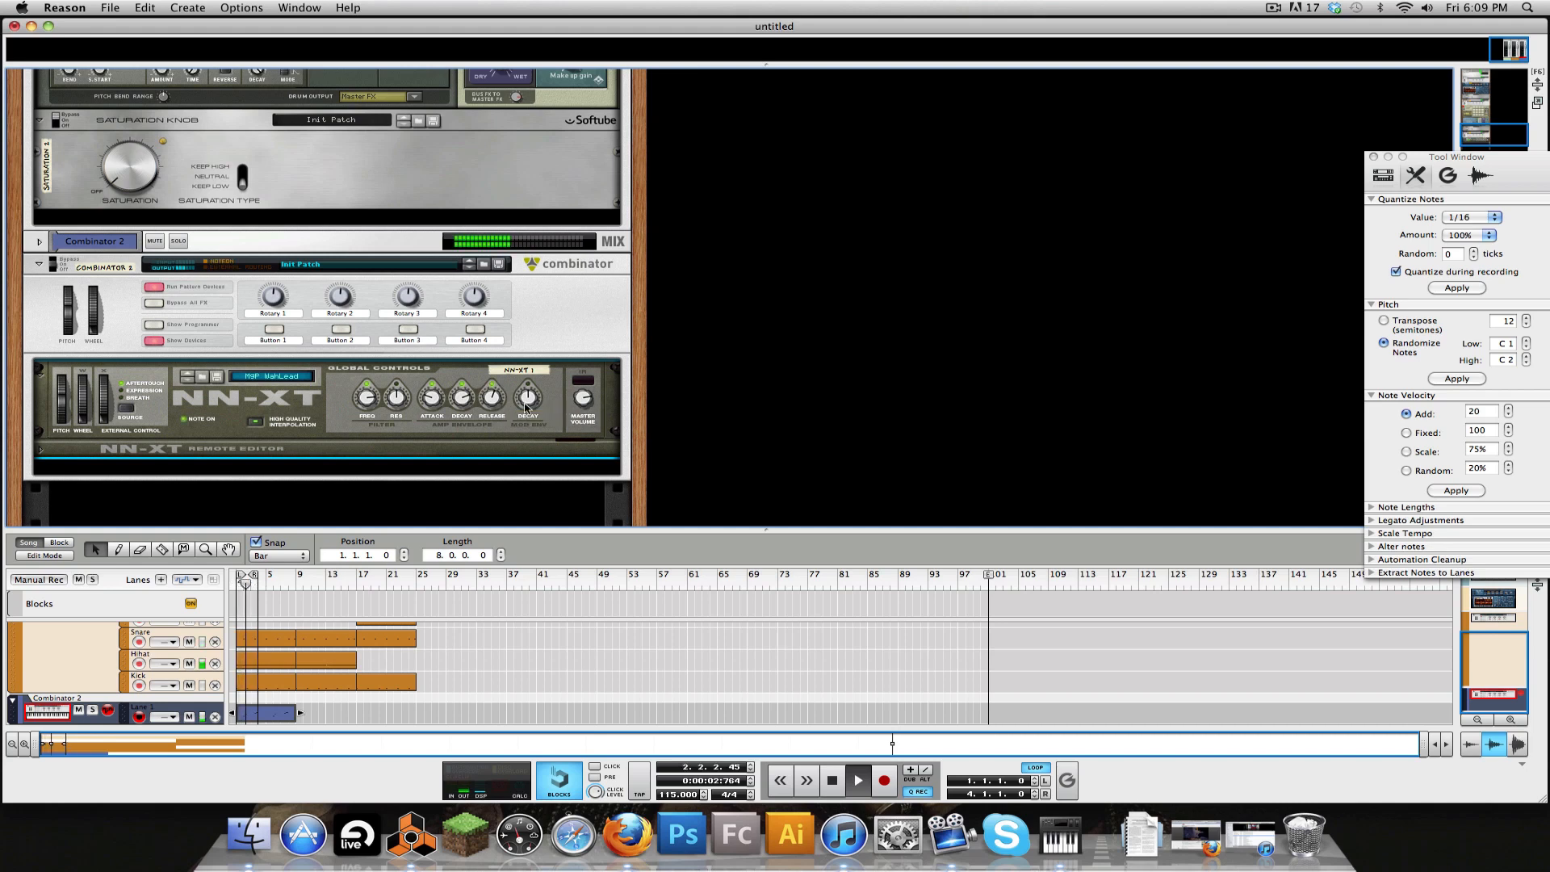
{"action": "key", "text": "space"}
Step: Add The Echo effect to the NN-XT in Combinator 2 and set its delay time to 1/16
{"action": "right_click", "coordinate": [477, 423]}
{"action": "mouse_move", "coordinate": [645, 251]}
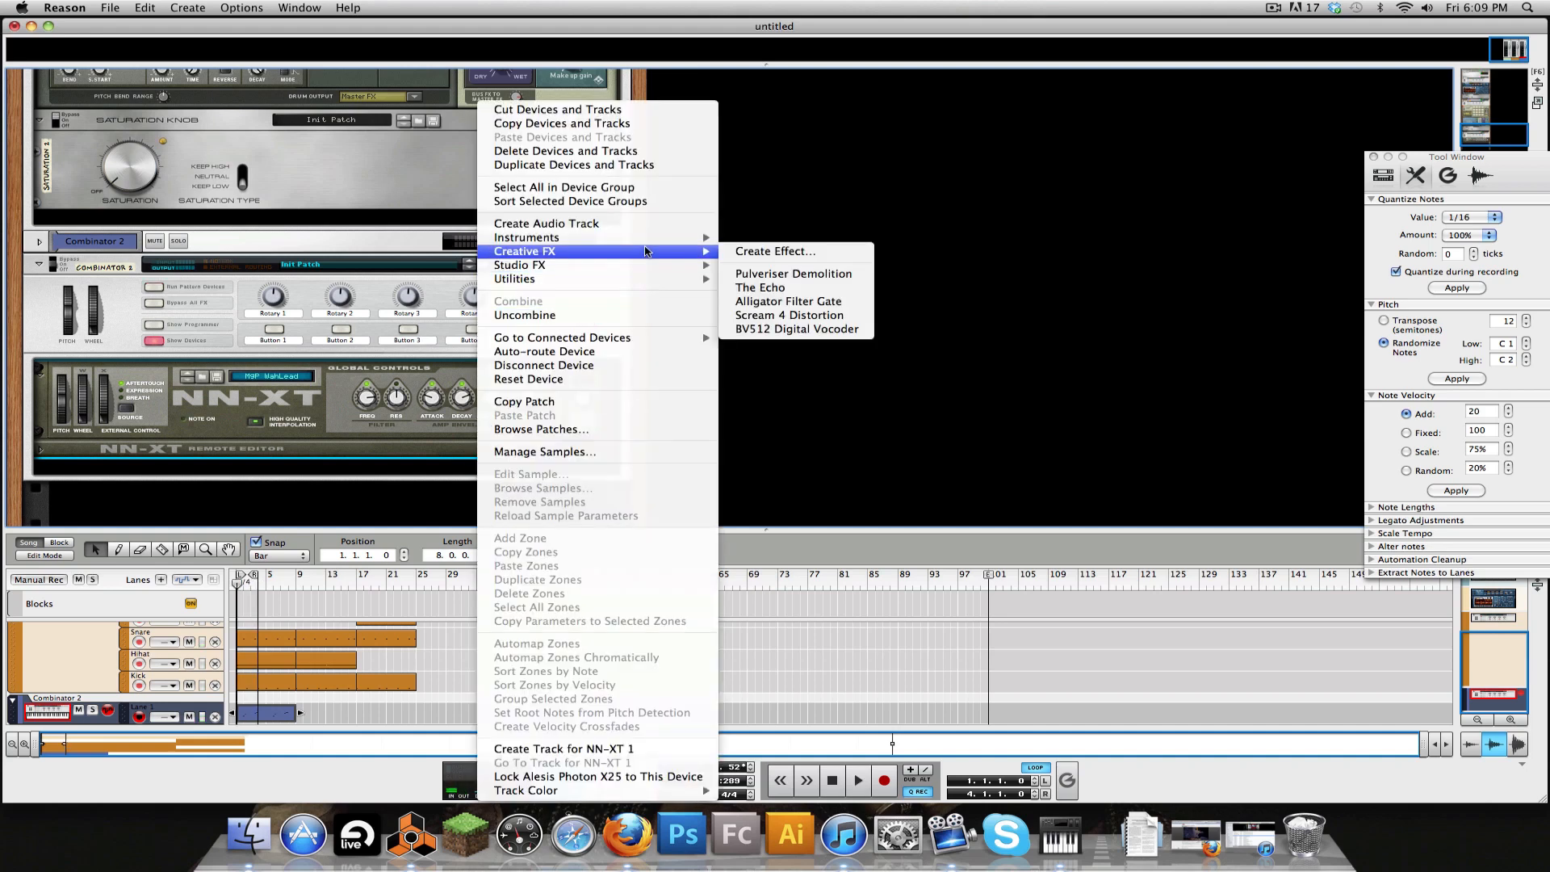
{"action": "left_click", "coordinate": [749, 287]}
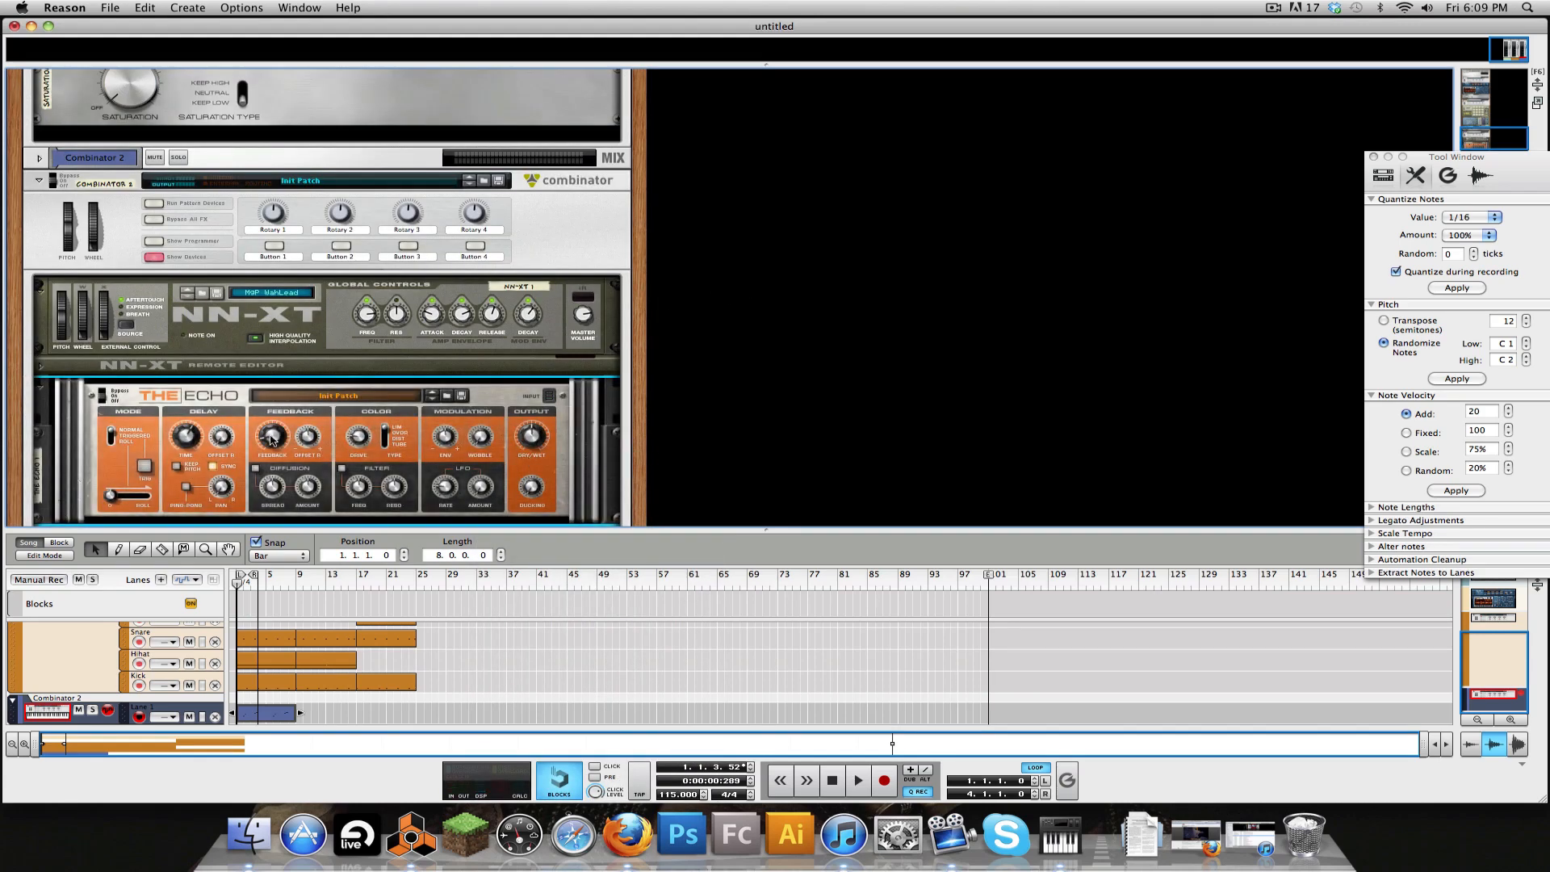
{"action": "mouse_move", "coordinate": [272, 436]}
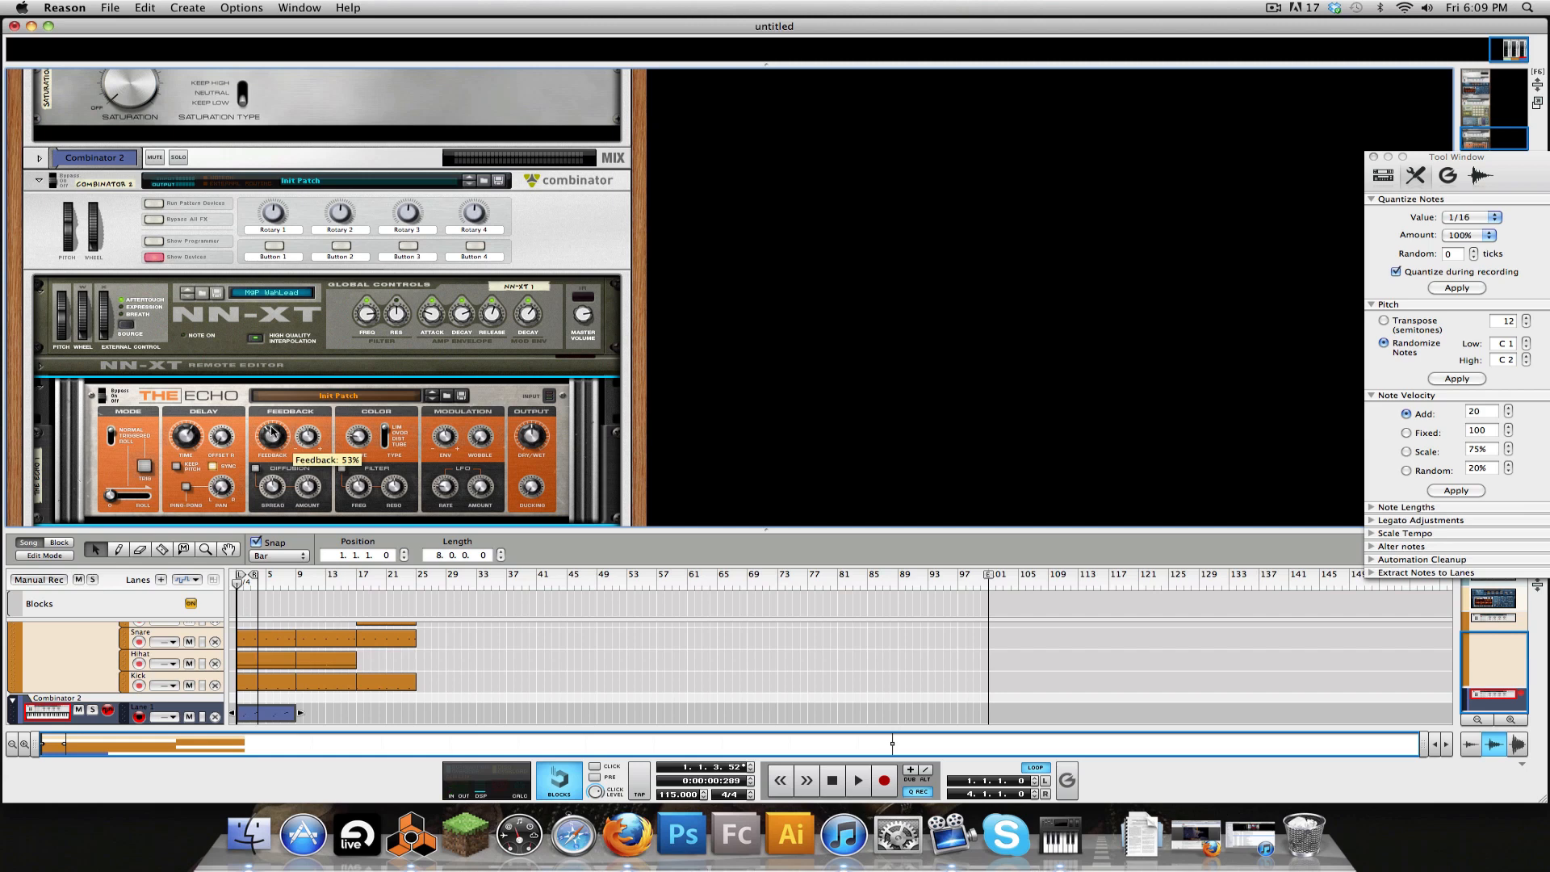
{"action": "left_click_drag", "start_coordinate": [187, 436], "coordinate": [187, 443]}
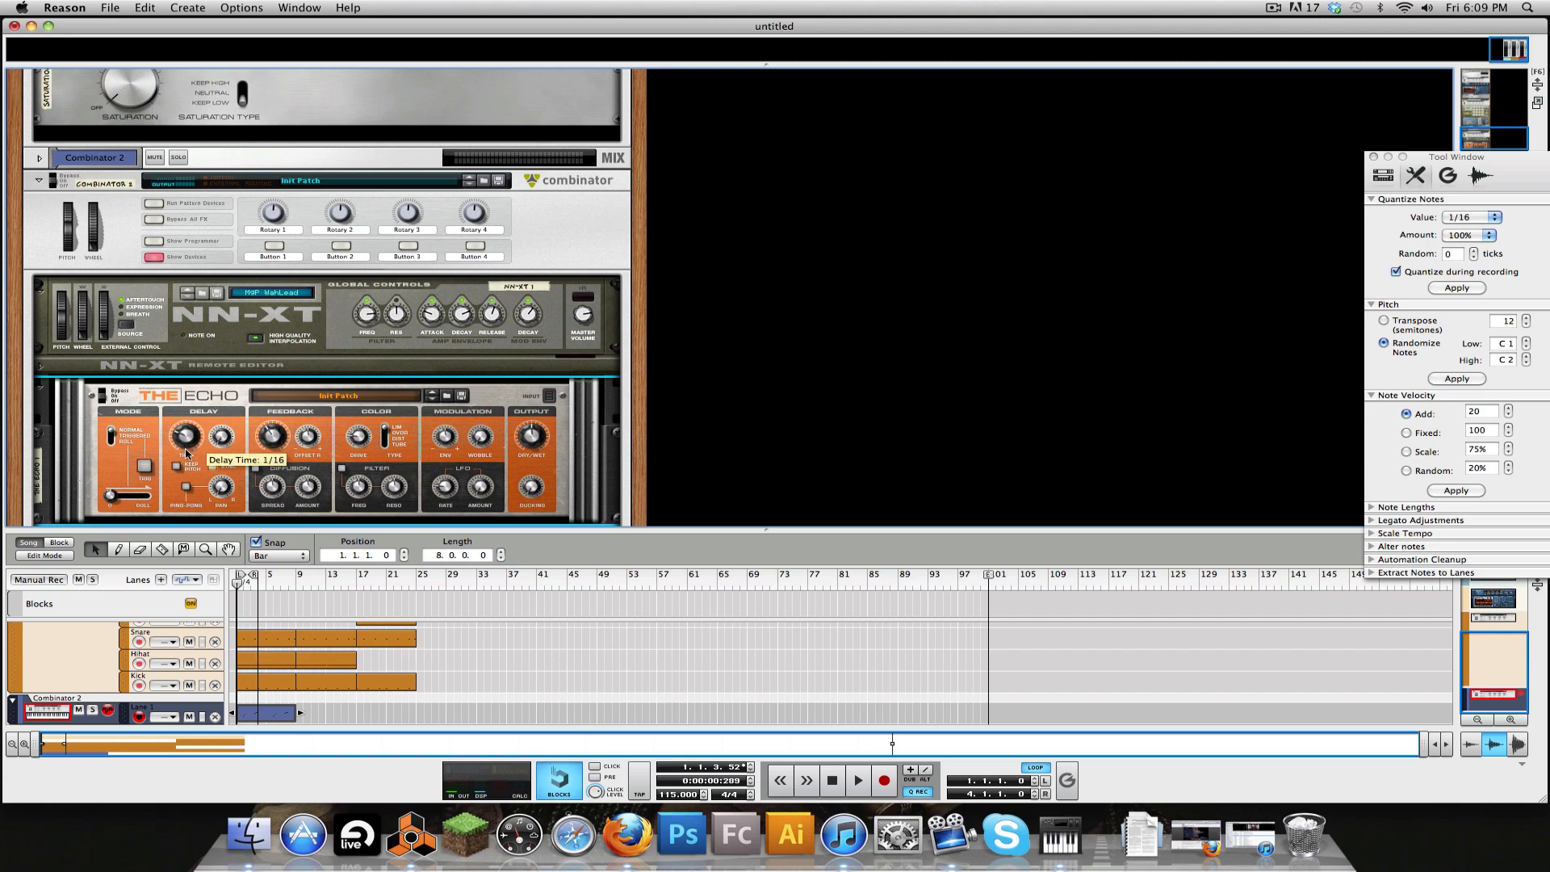
Step: Set The Echo's delay time to 3/16, auditioning the lead in loop playback as the delay is adjusted
{"action": "left_click_drag", "start_coordinate": [187, 455], "coordinate": [188, 446]}
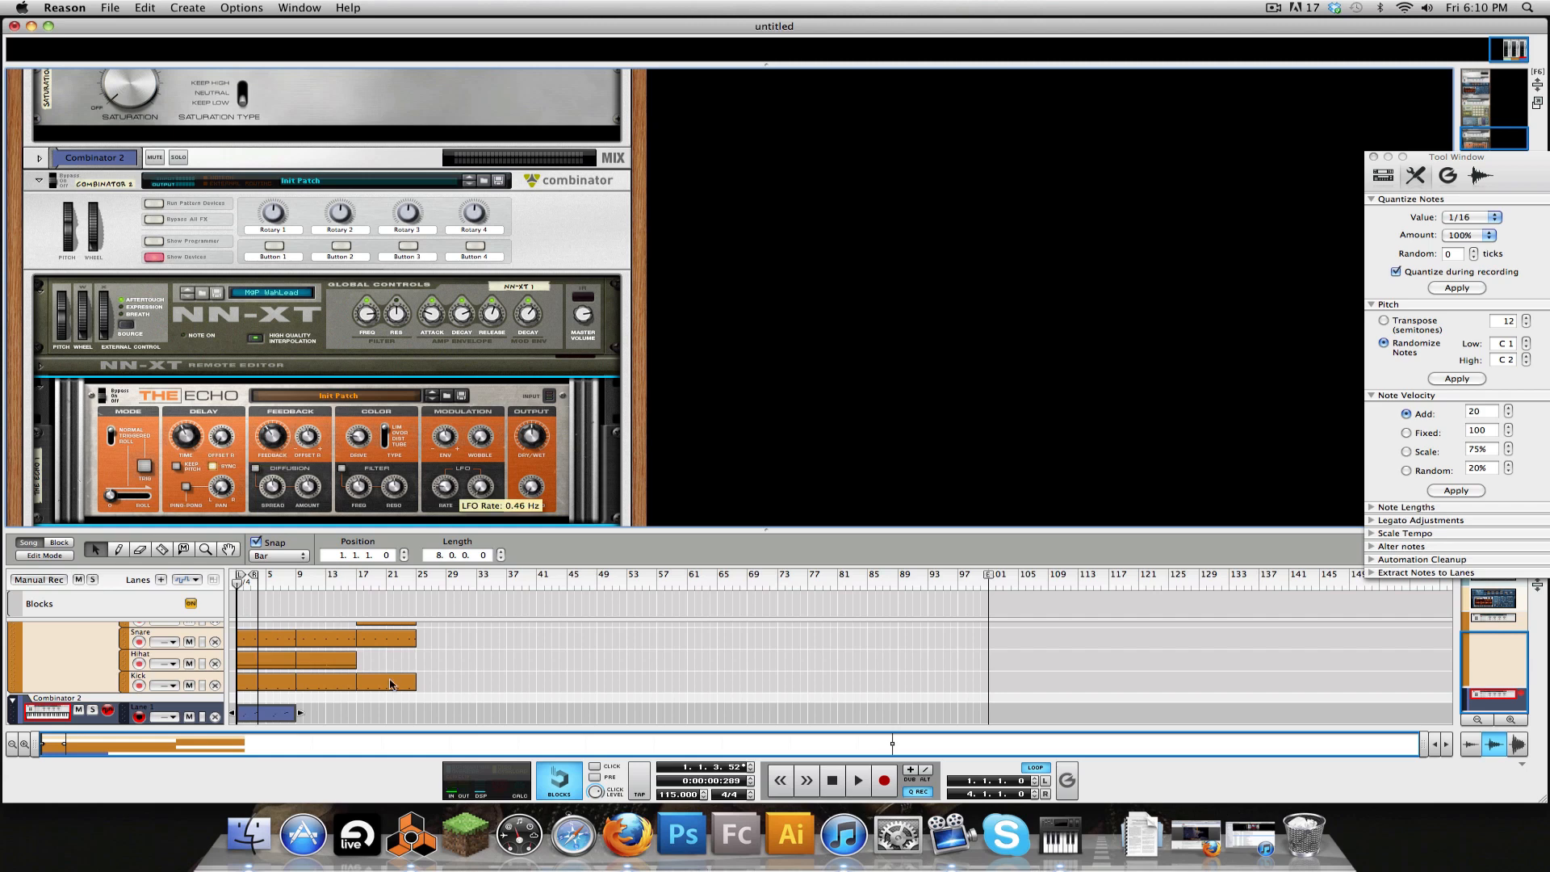
{"action": "key", "text": "space"}
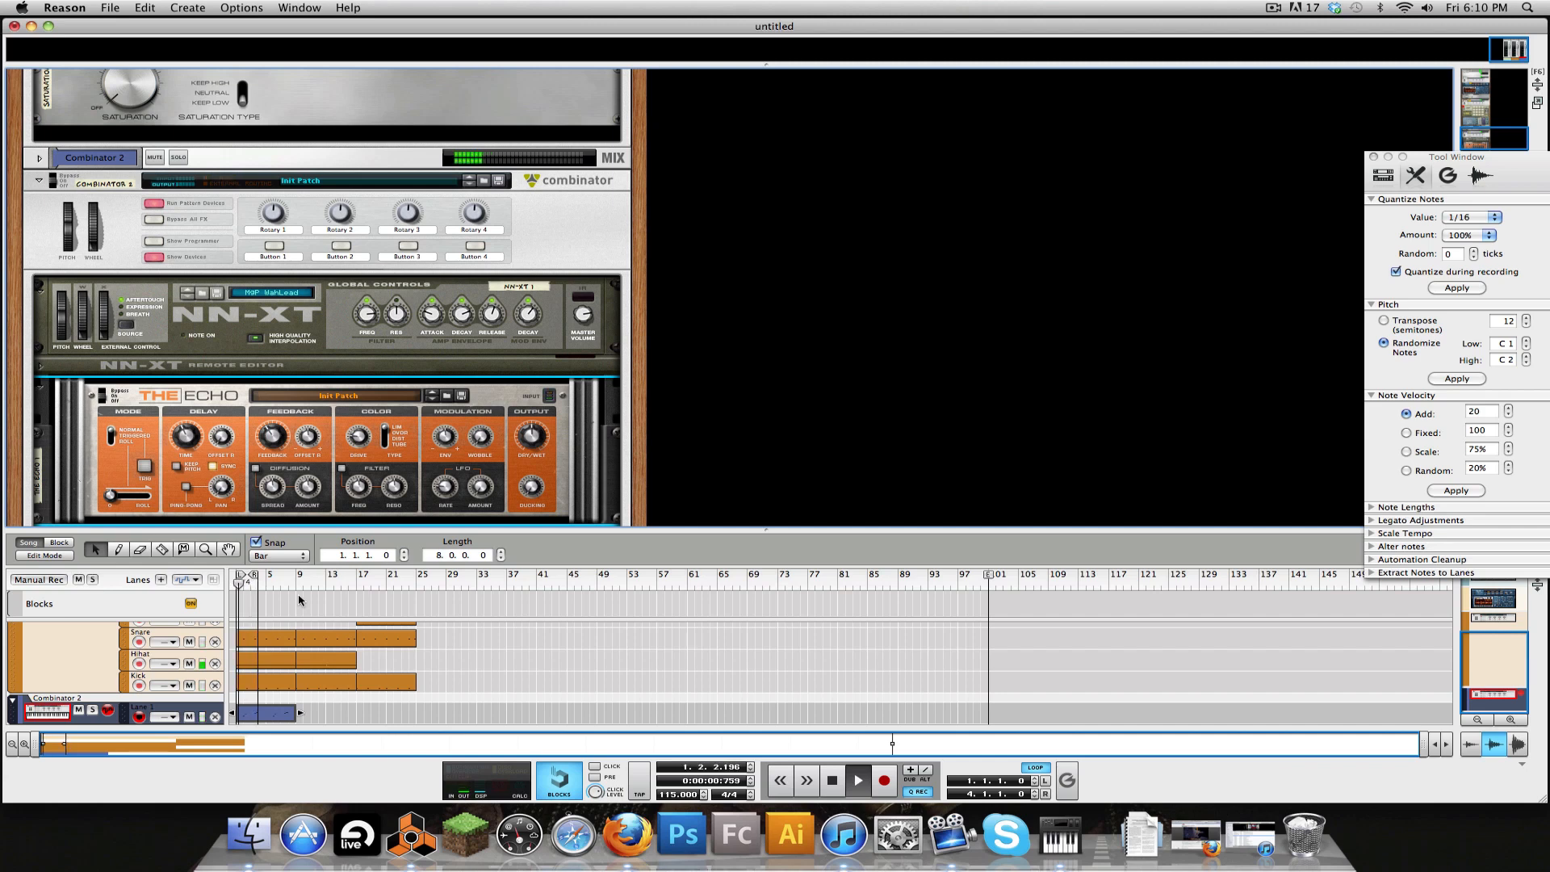
{"action": "key", "text": "space"}
{"action": "left_click_drag", "start_coordinate": [187, 441], "coordinate": [188, 430]}
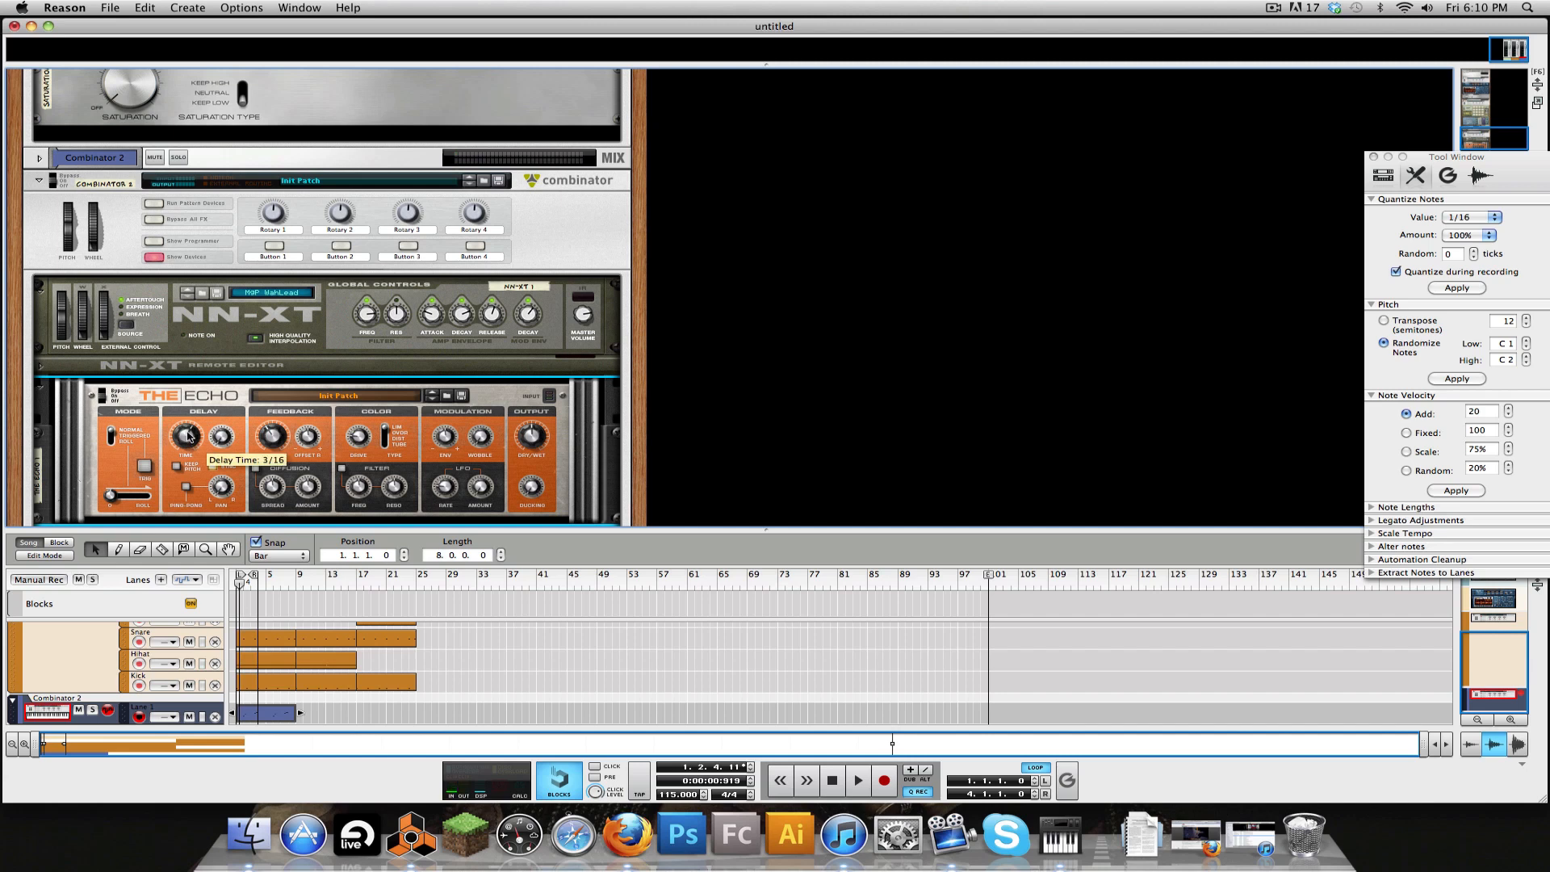
{"action": "key", "text": "space"}
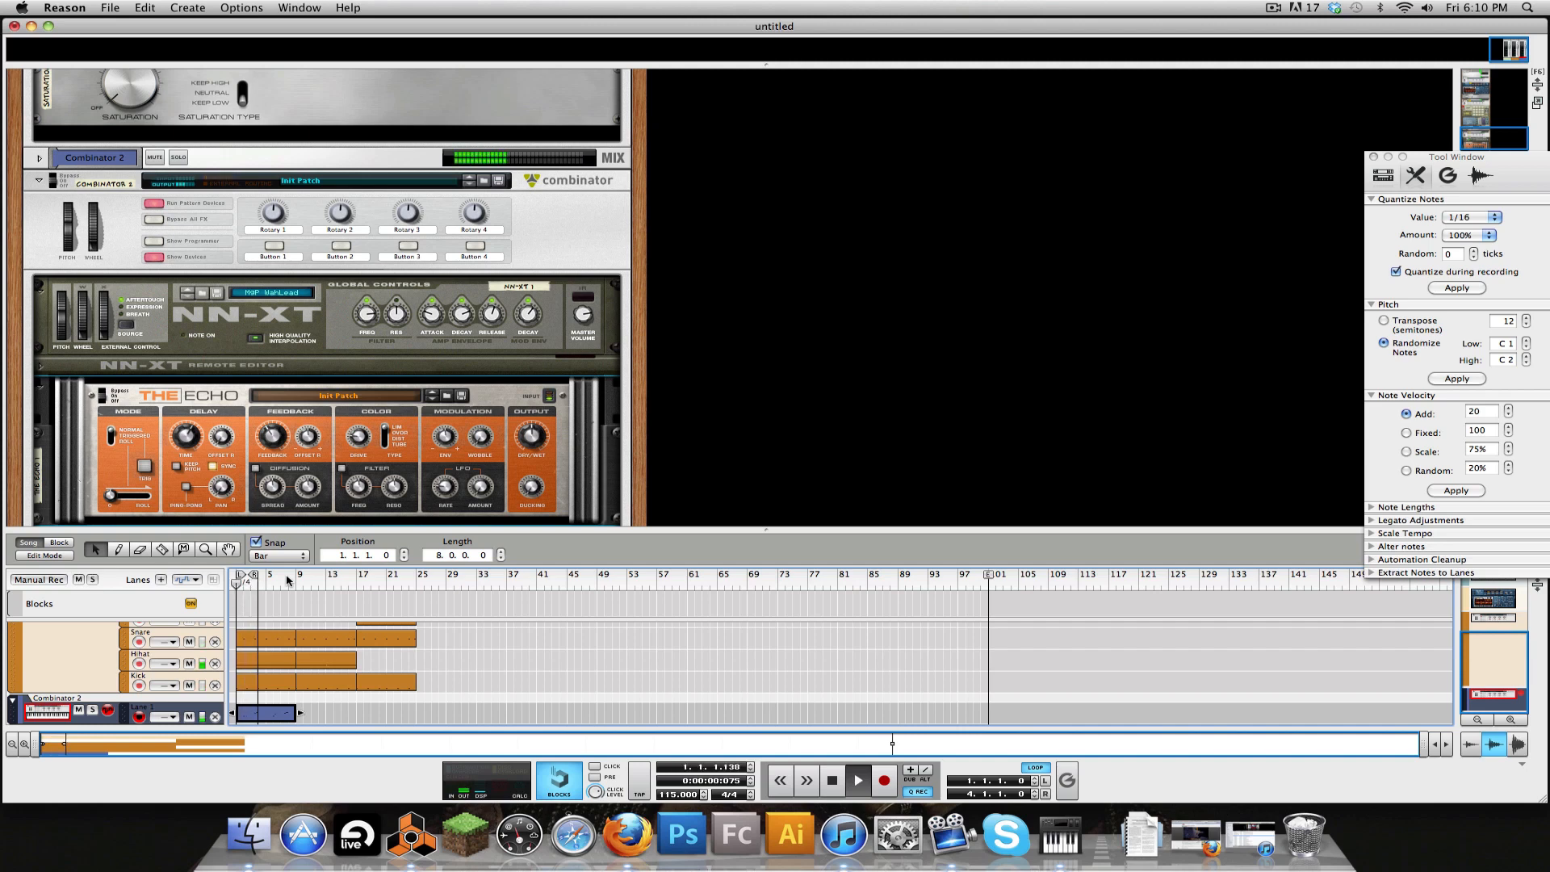
{"action": "key", "text": "space"}
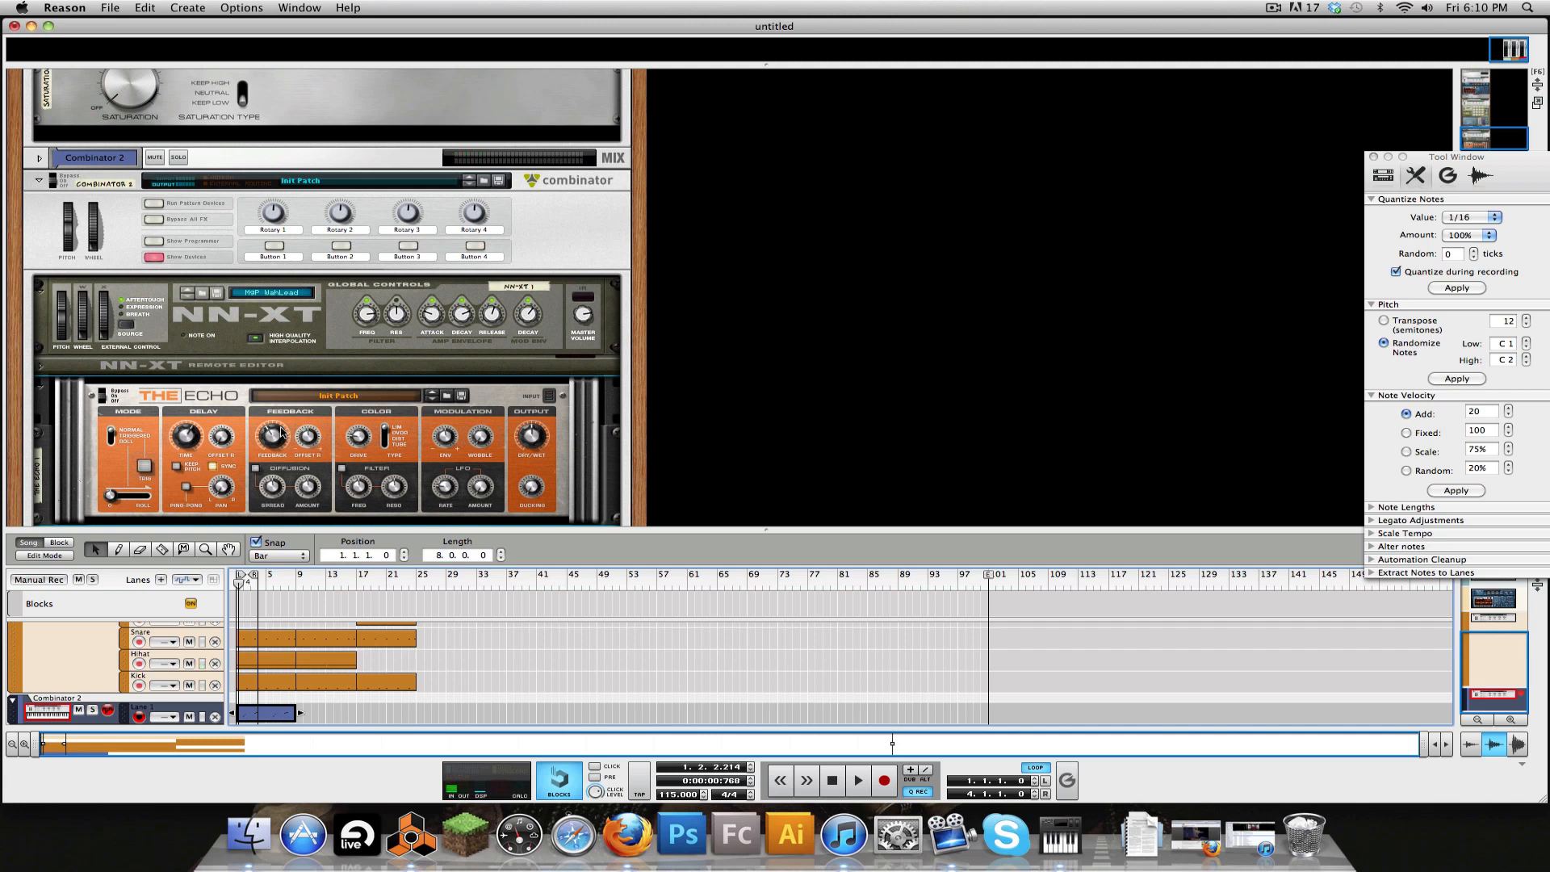
Step: Set The Echo's feedback to 24% and play the loop to hear the effect on the lead
{"action": "left_click_drag", "start_coordinate": [279, 437], "coordinate": [276, 445]}
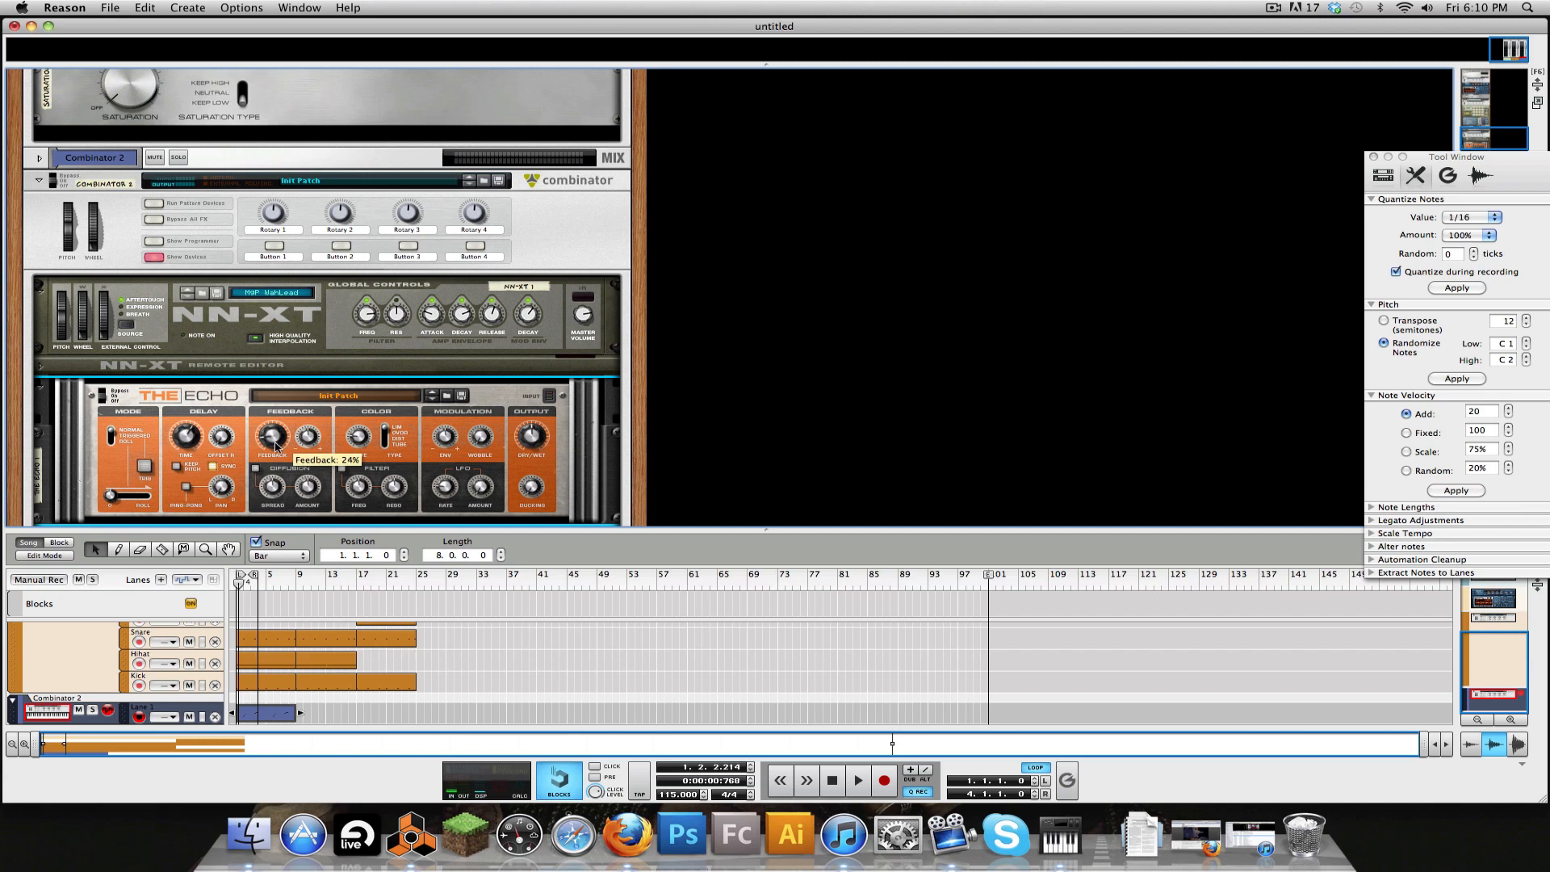
{"action": "key", "text": "space"}
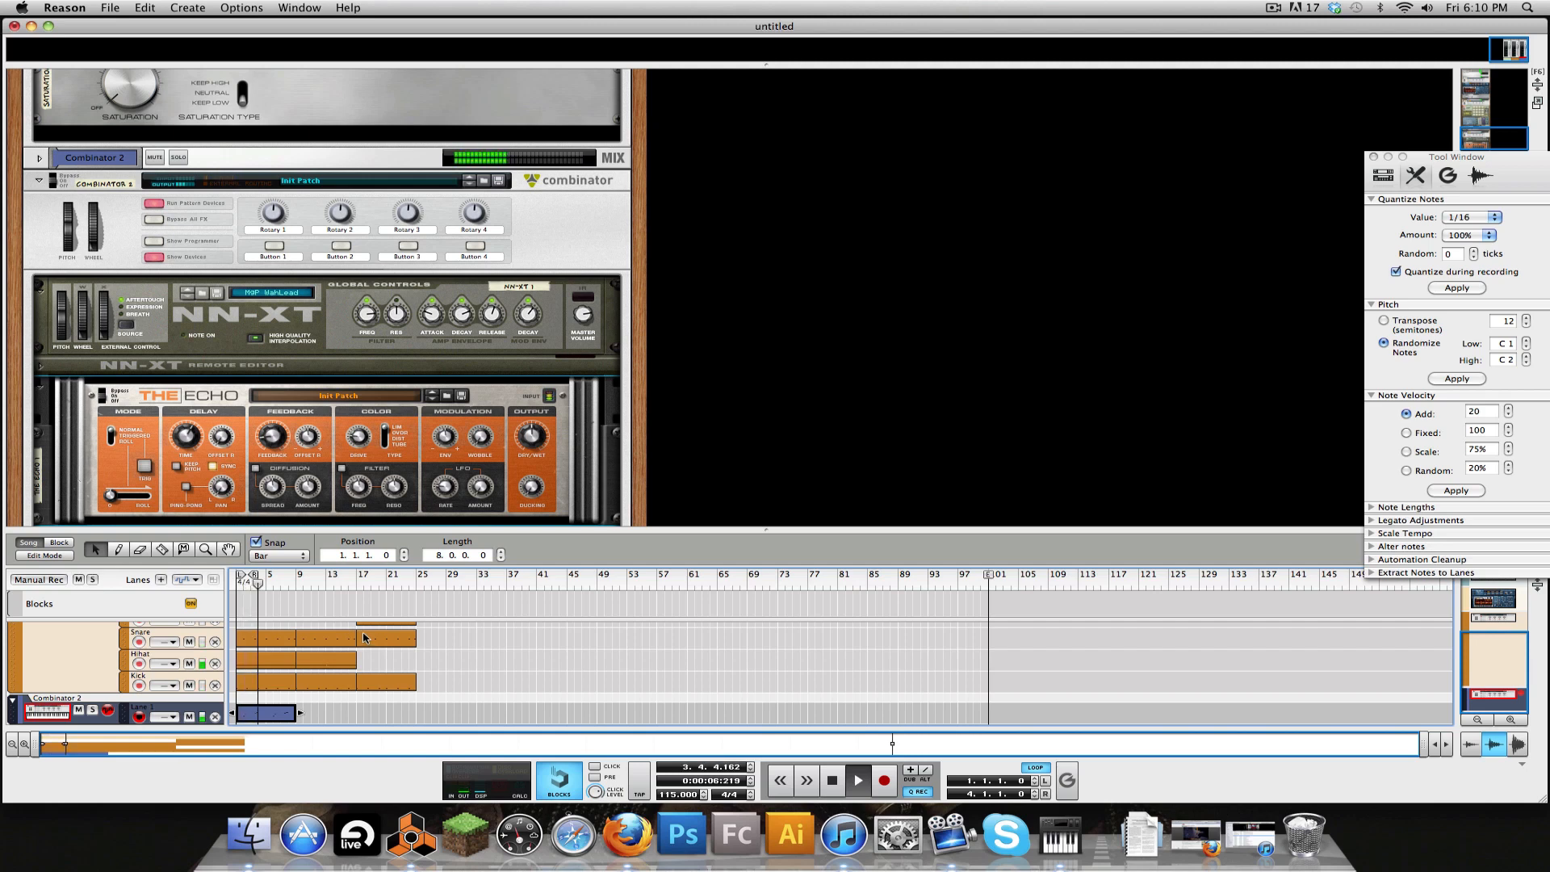
{"action": "key", "text": "space"}
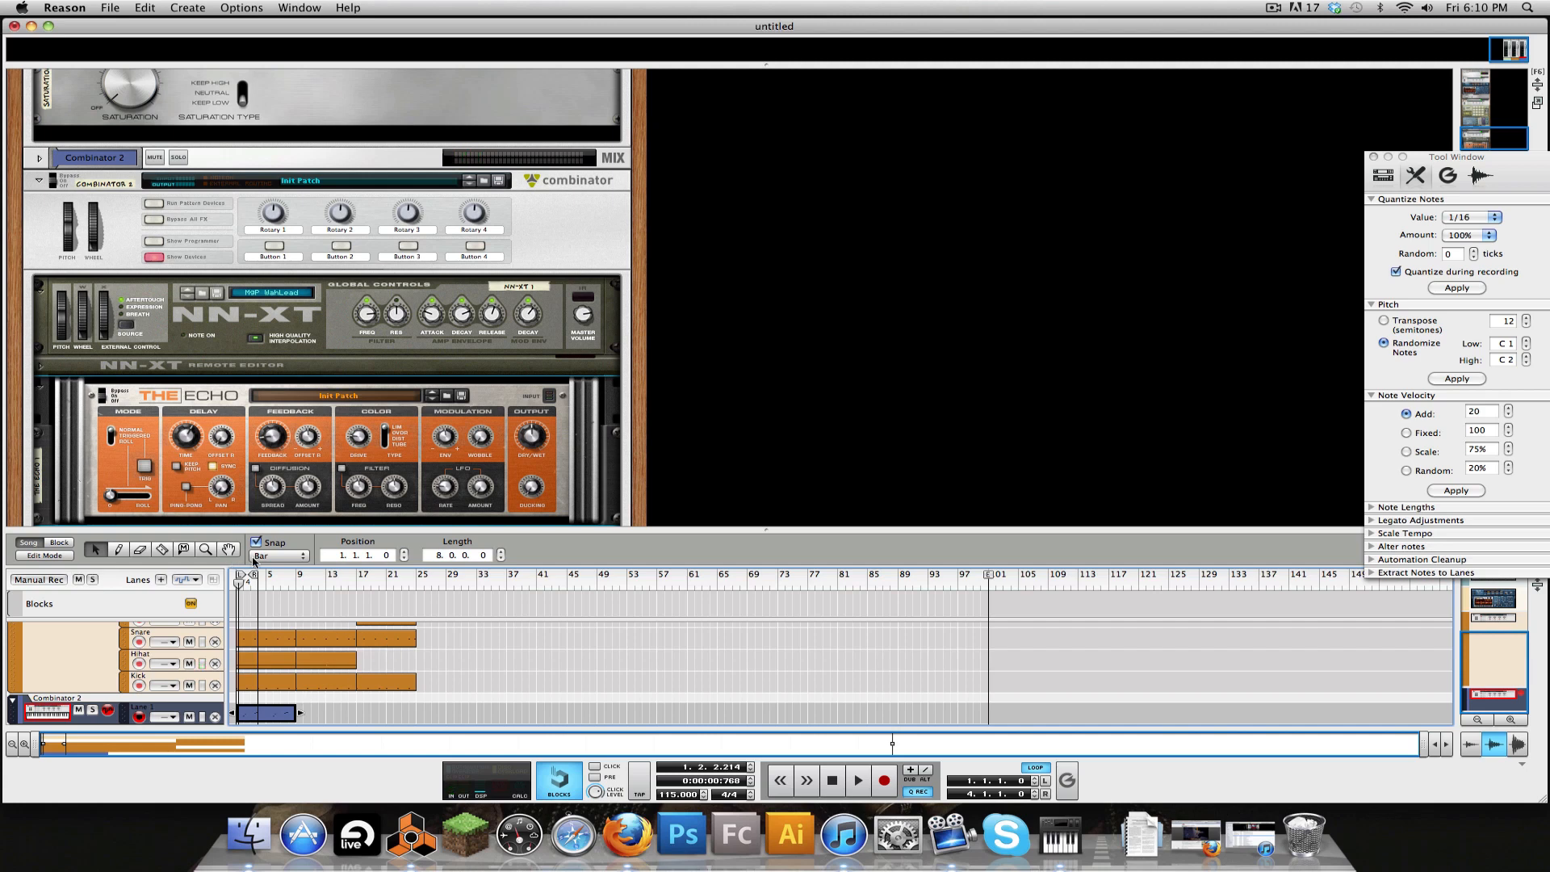
Step: Extend the loop end to bar 9 to cover the eight-bar lead clip and play it back briefly
{"action": "left_click_drag", "start_coordinate": [255, 574], "coordinate": [292, 574]}
{"action": "key", "text": "space"}
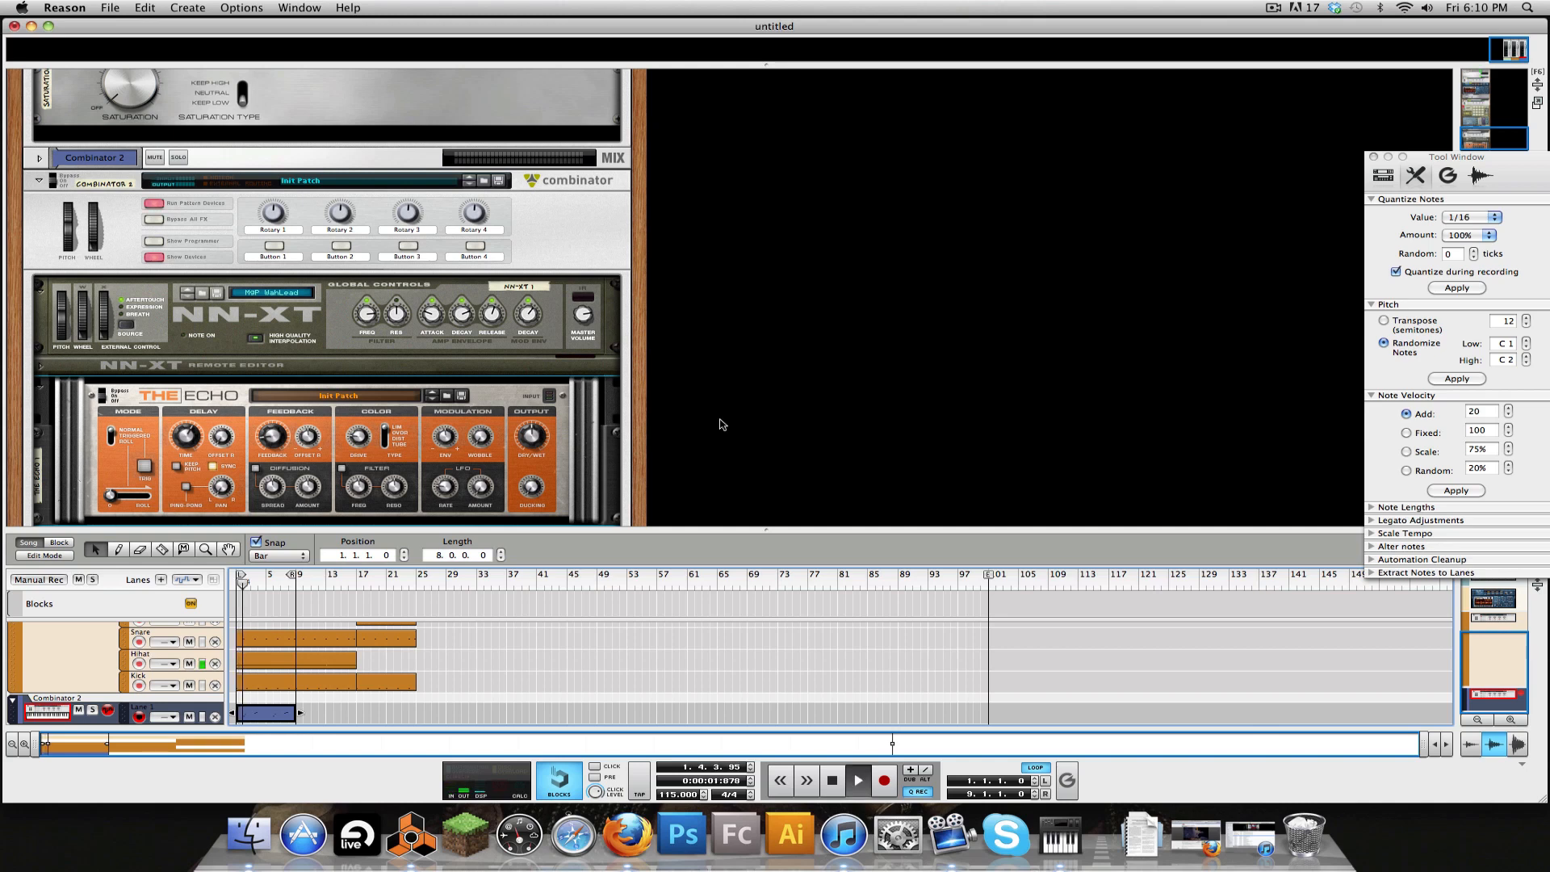
{"action": "key", "text": "space"}
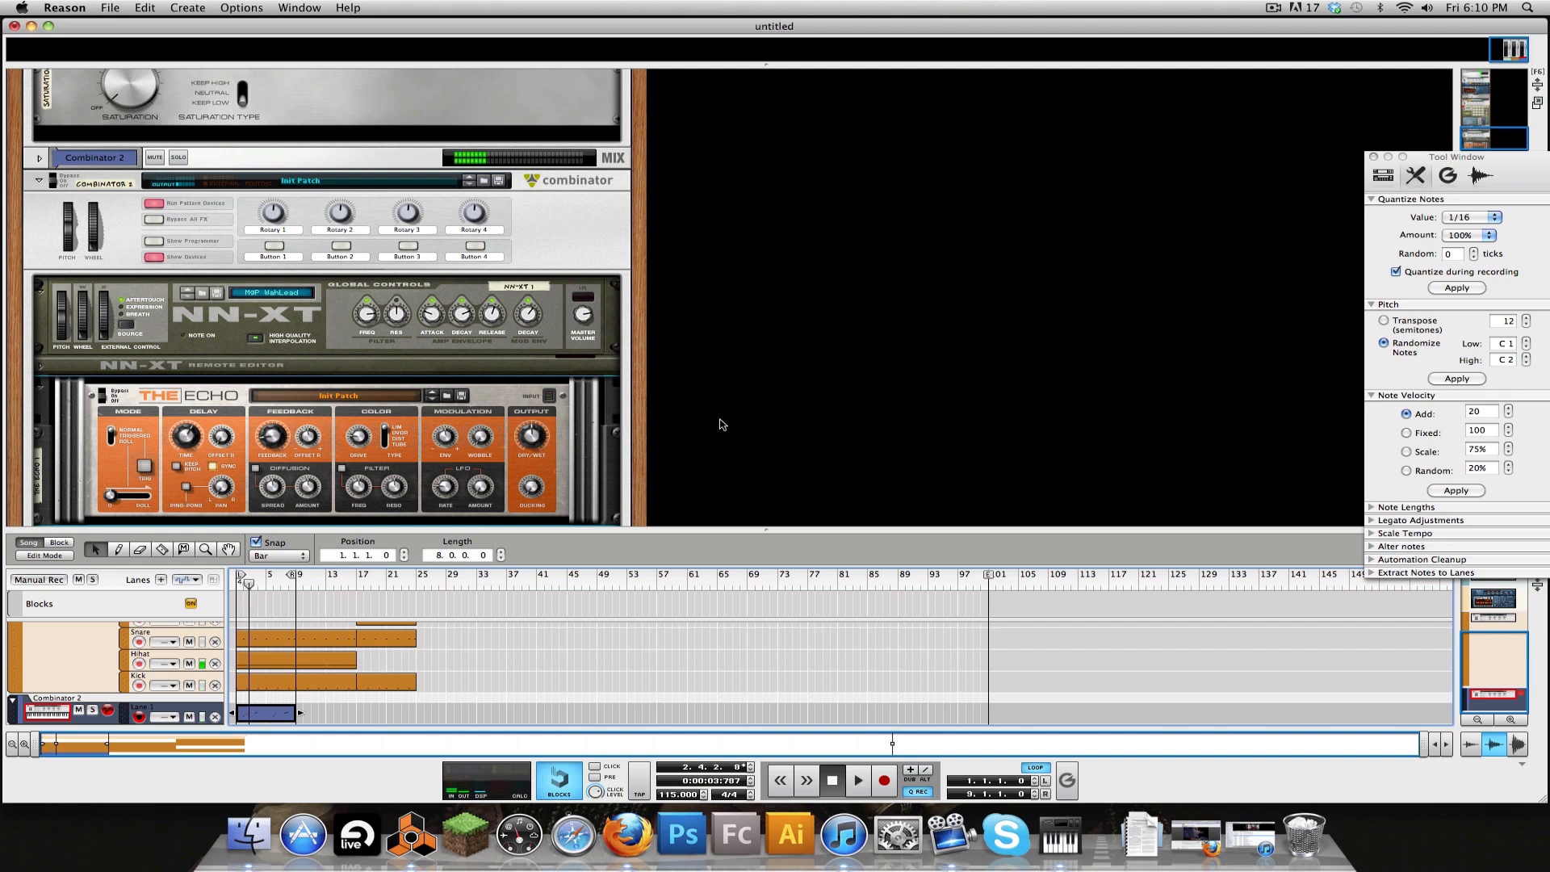